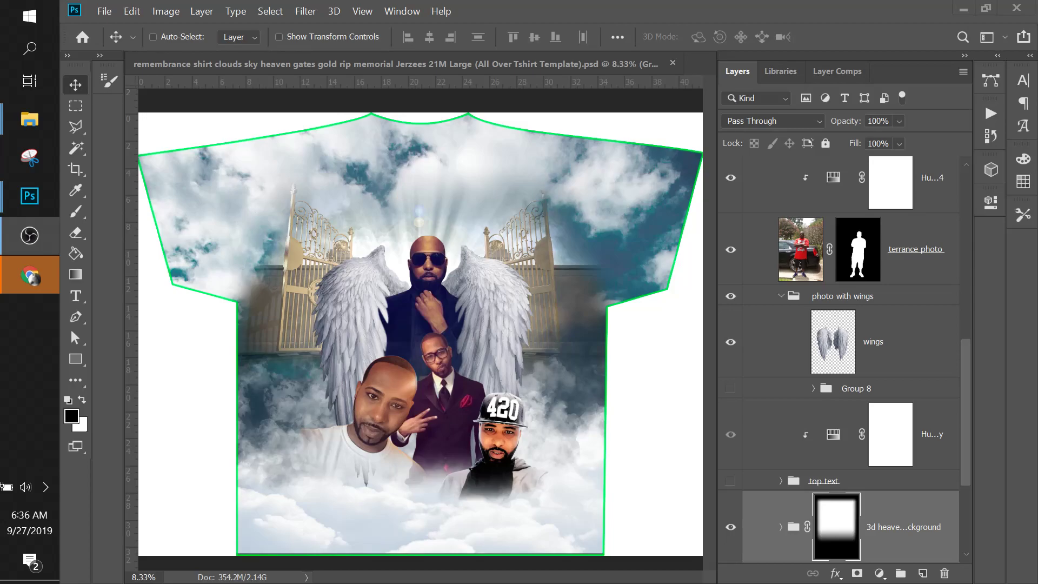
Copy the "Forever" text layer from the source document into the shirt template and place it directly below Layer 6
left_click(72, 88)
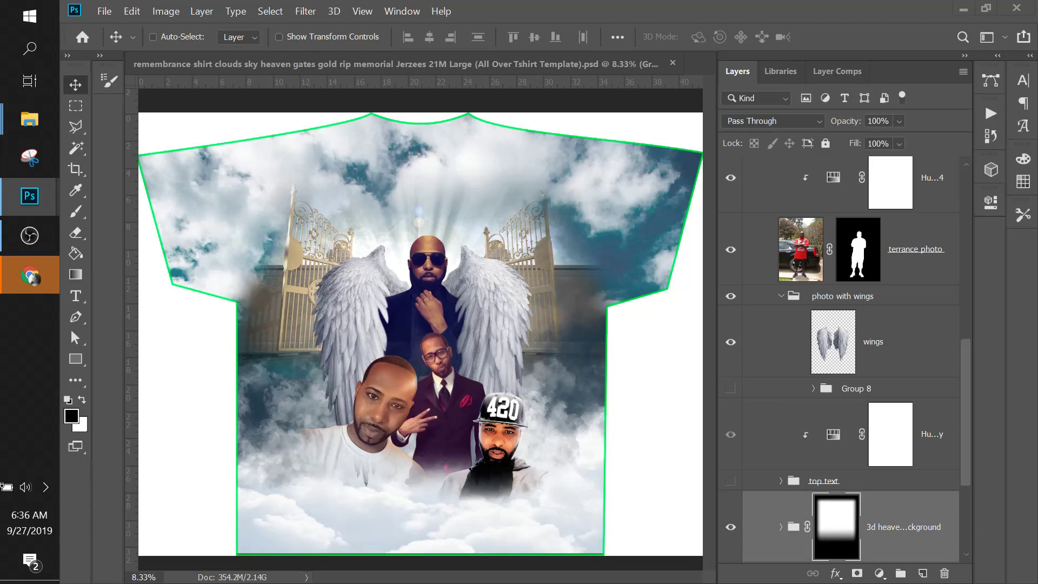
left_click(877, 193)
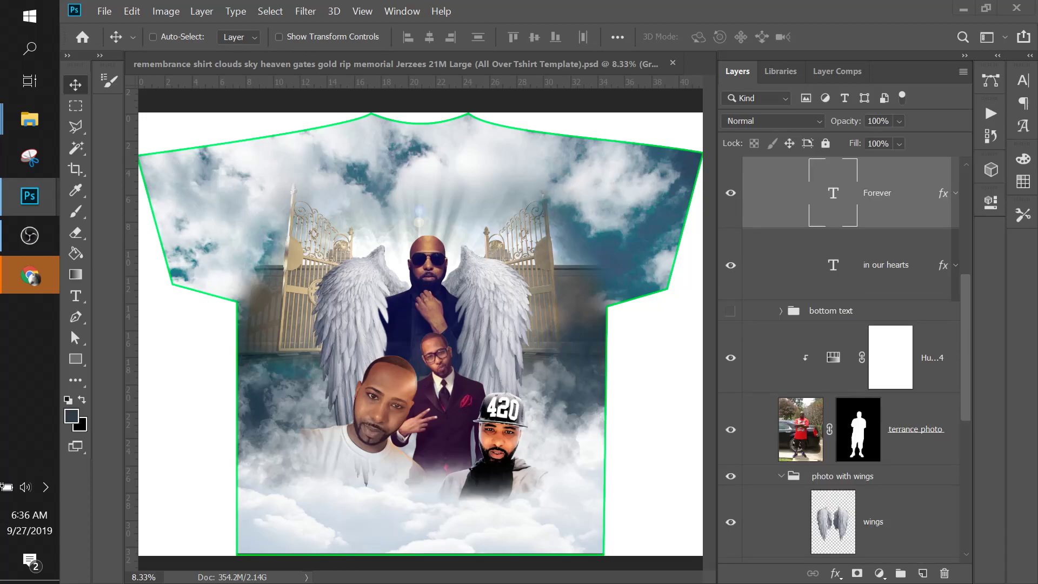
left_click(1022, 81)
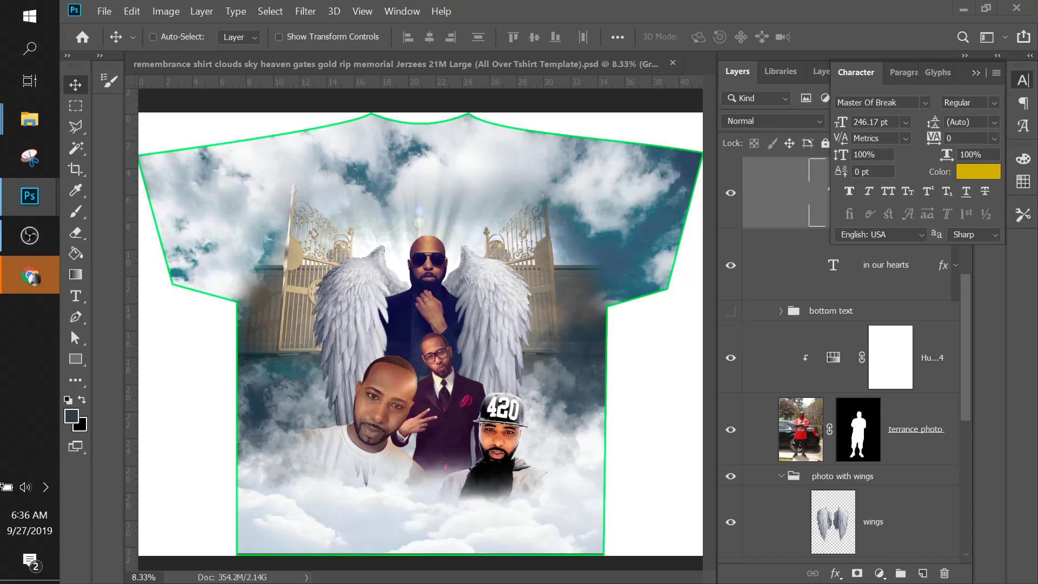
left_click_drag(810, 476, 421, 420)
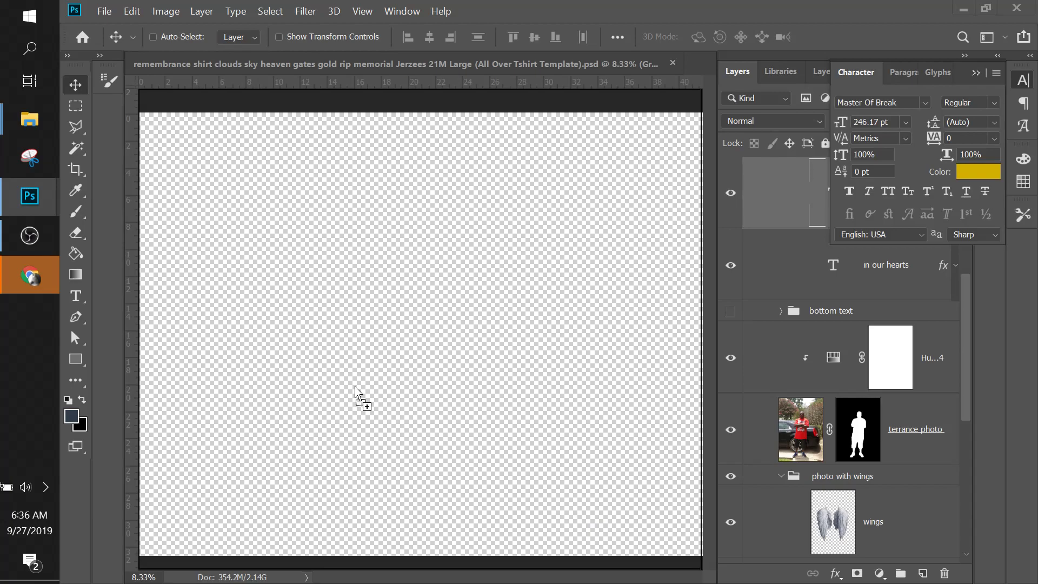
left_click_drag(354, 386, 354, 387)
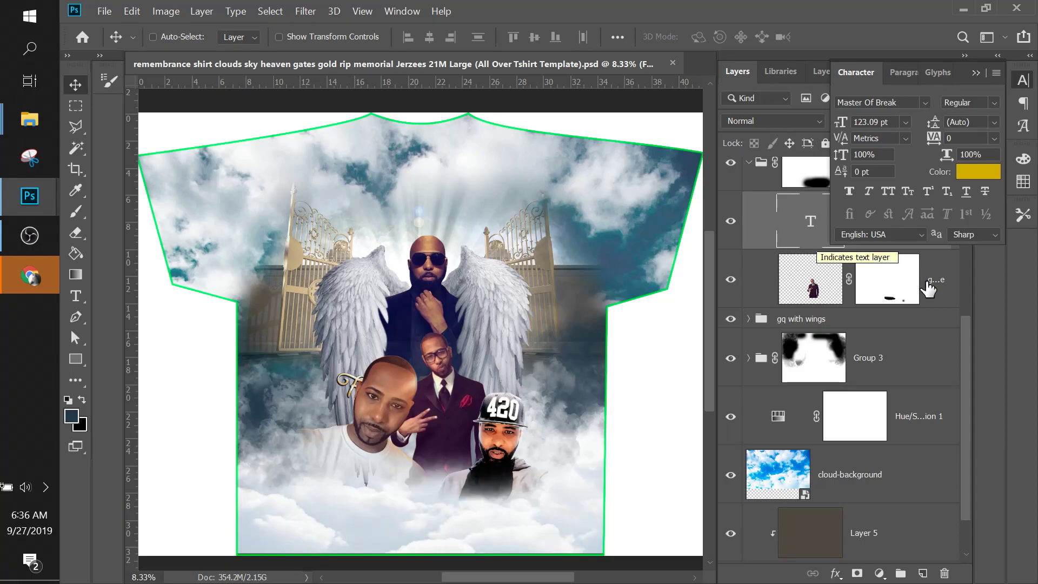
left_click(976, 72)
left_click_drag(889, 216, 786, 301)
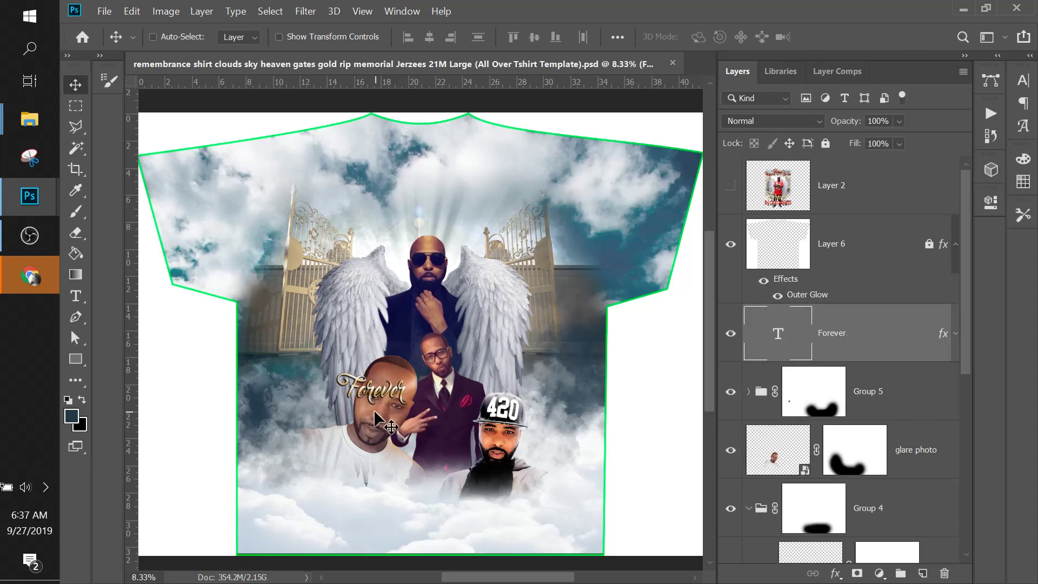
Scale the "Forever" lettering up to about 266% and place it on the clouds below the portraits
key("ctrl+t")
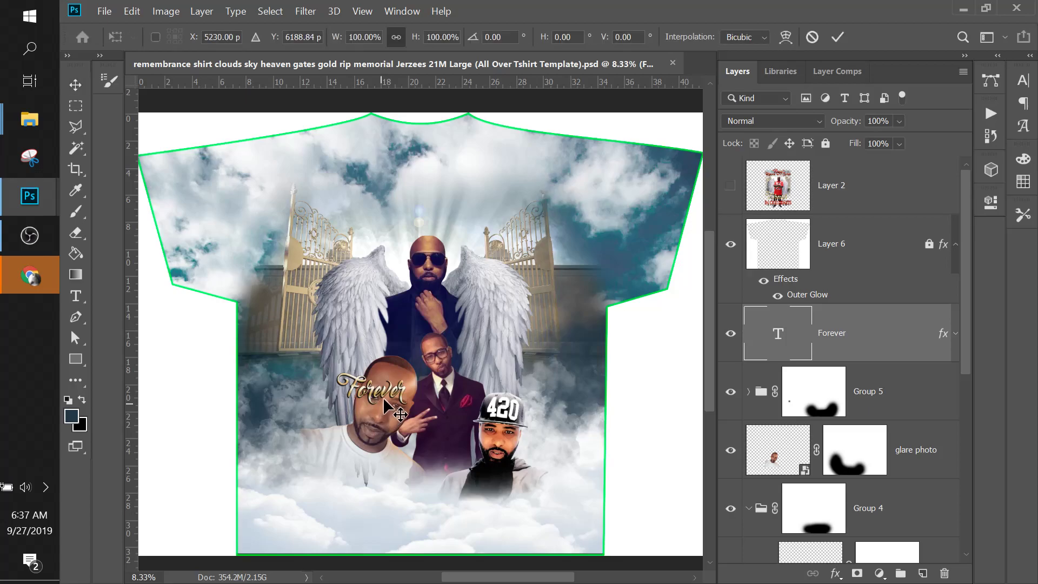
left_click_drag(406, 411, 521, 486)
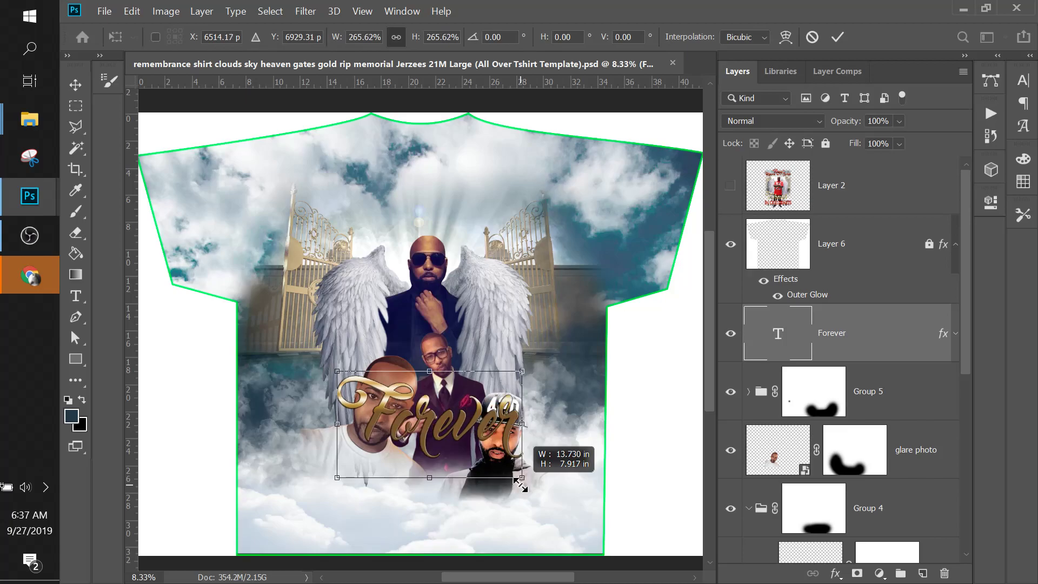
left_click_drag(521, 486, 521, 486)
key("Return")
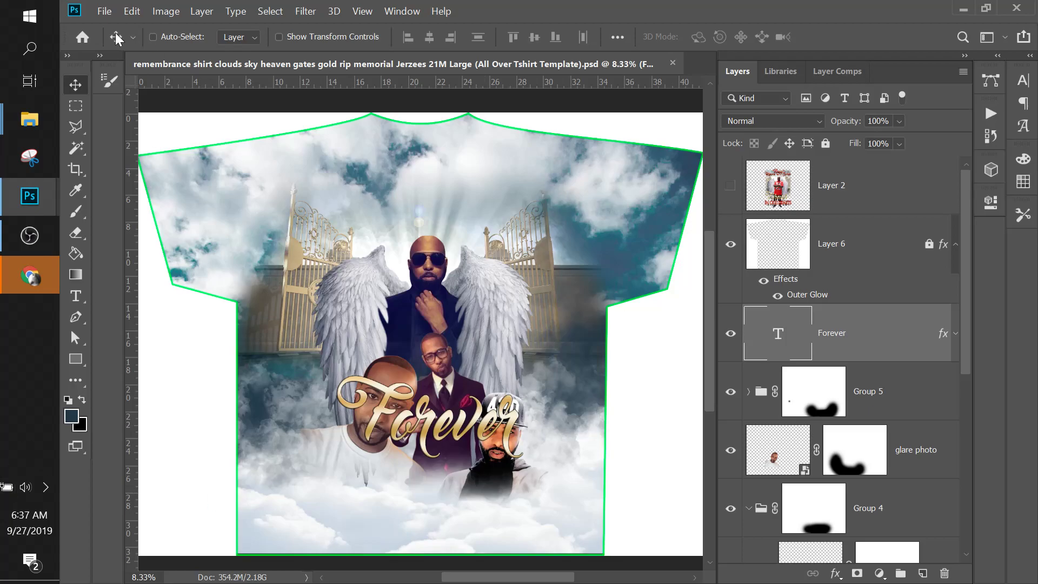
left_click_drag(428, 433, 420, 496)
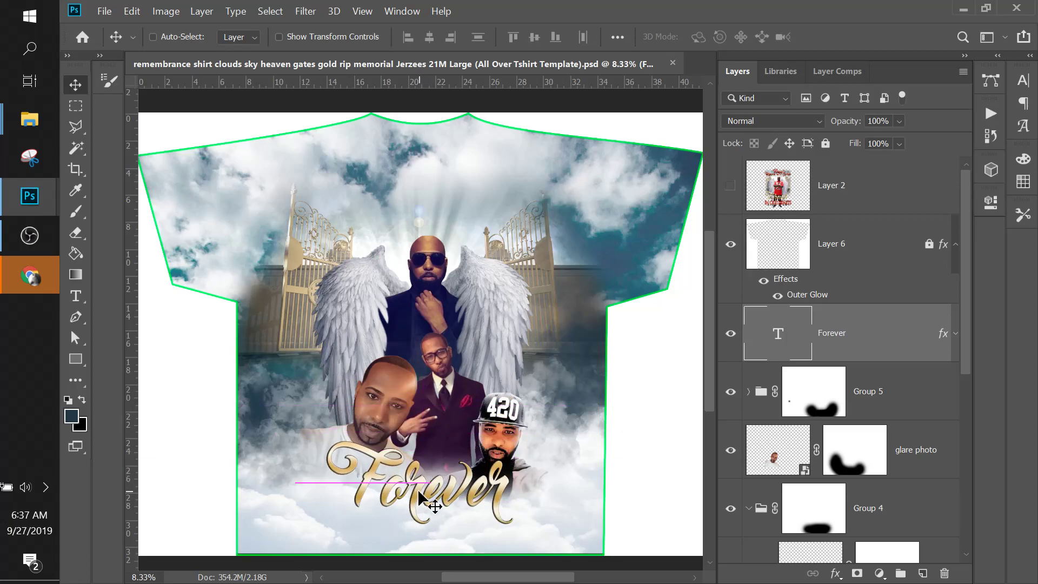
Copy the "in our hearts" text layer from the source document into the shirt template
scroll(420, 489, "down", 2)
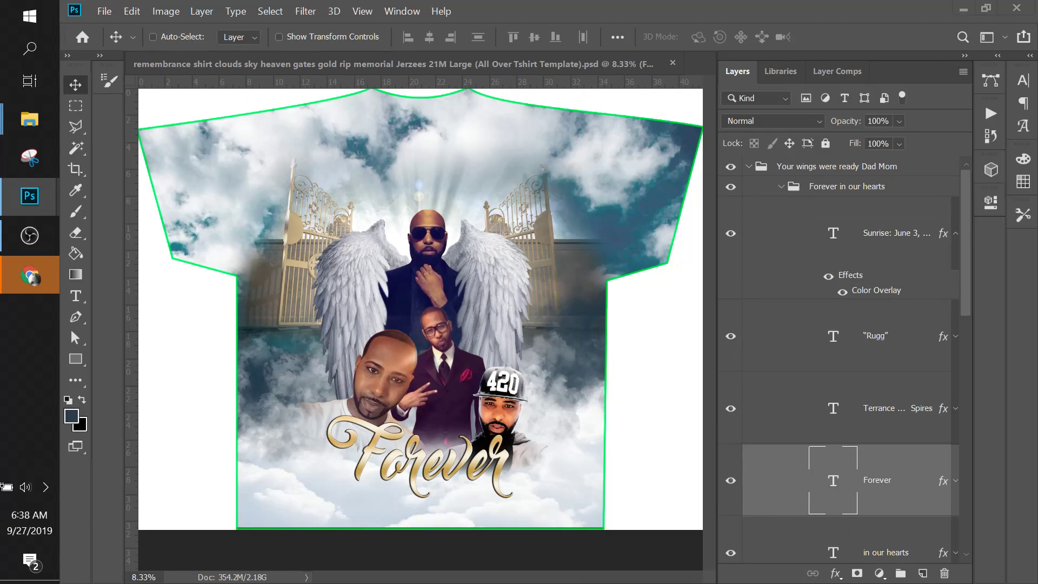
left_click(830, 535)
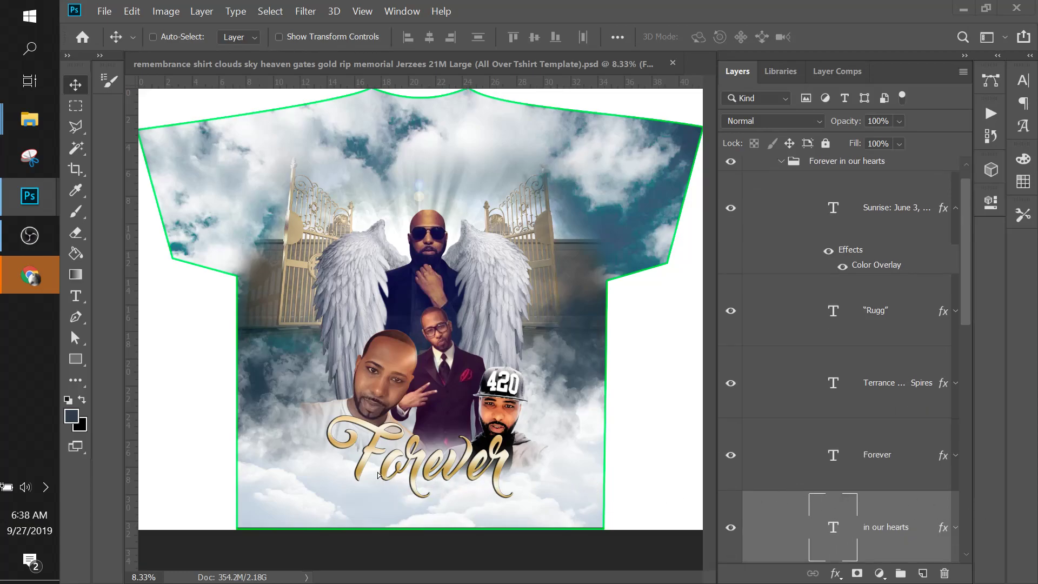
left_click_drag(378, 475, 378, 472)
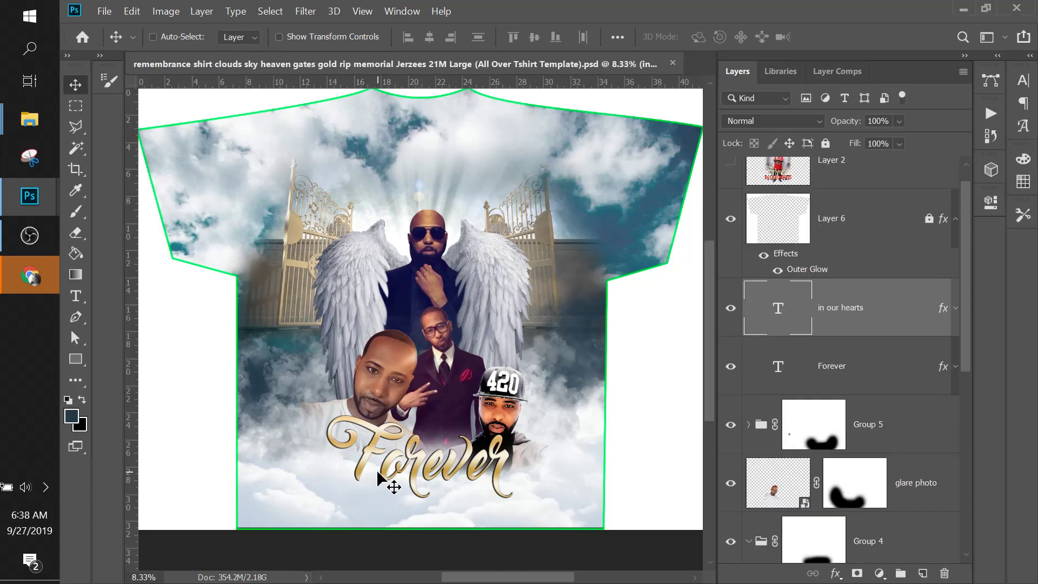
Try enlarging the "in our hearts" text across the lower part of "Forever", and undo that transformation
left_click_drag(381, 468, 527, 463)
key("ctrl")
key("ctrl+t")
key("Return")
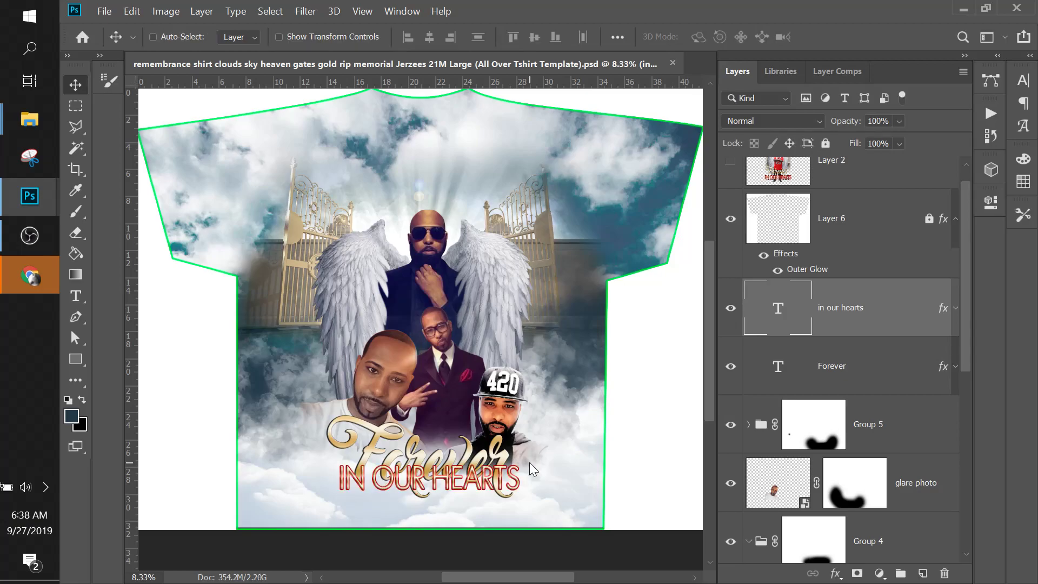
key("ctrl")
key("ctrl+z")
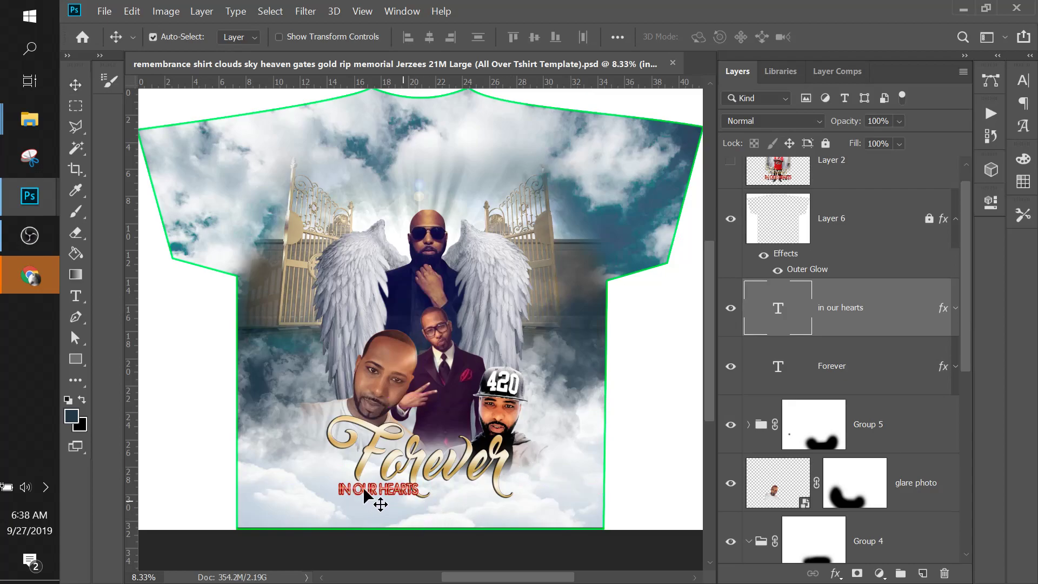
Enlarge the "in our hearts" text to about 13 in wide and place it directly beneath "Forever"
key("ctrl+t")
left_click_drag(417, 482, 502, 462)
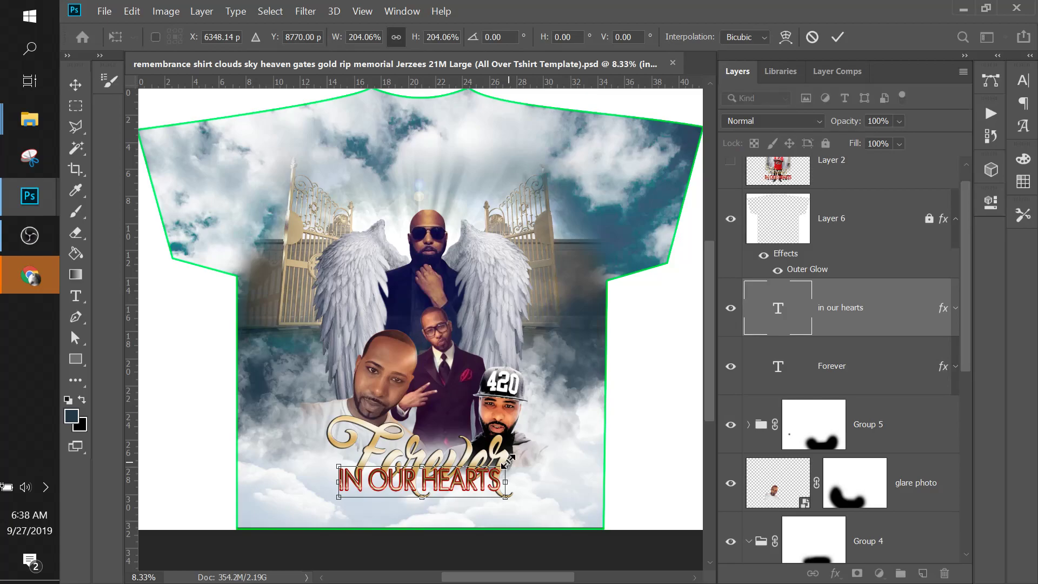
left_click_drag(506, 463, 516, 463)
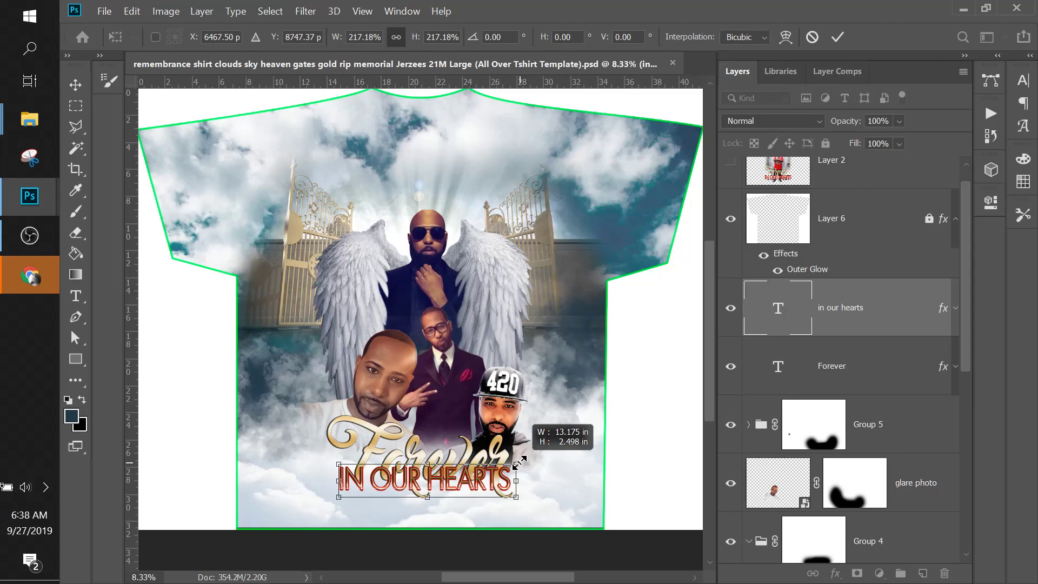
left_click_drag(520, 462, 518, 462)
left_click_drag(518, 461, 516, 460)
key("Return")
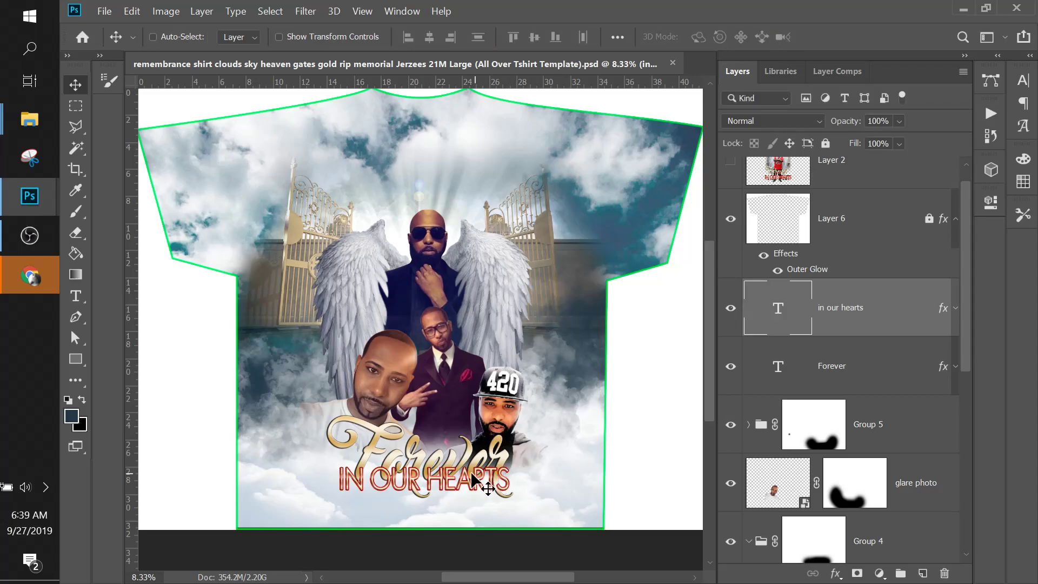
left_click_drag(468, 484, 469, 500)
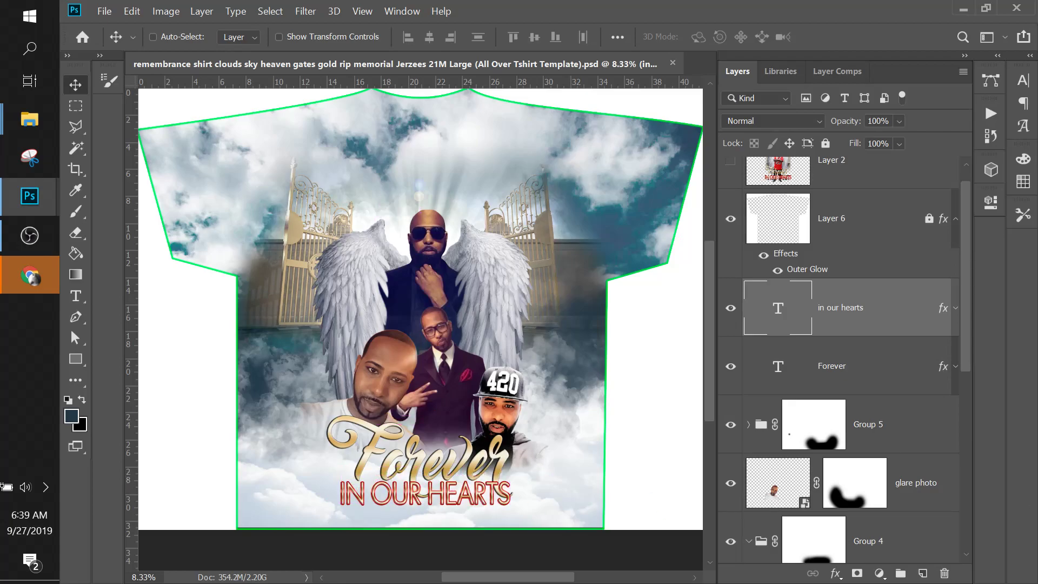
Copy the sunrise and sunset dates text layer from the source document into the shirt template
key("ctrl+Tab")
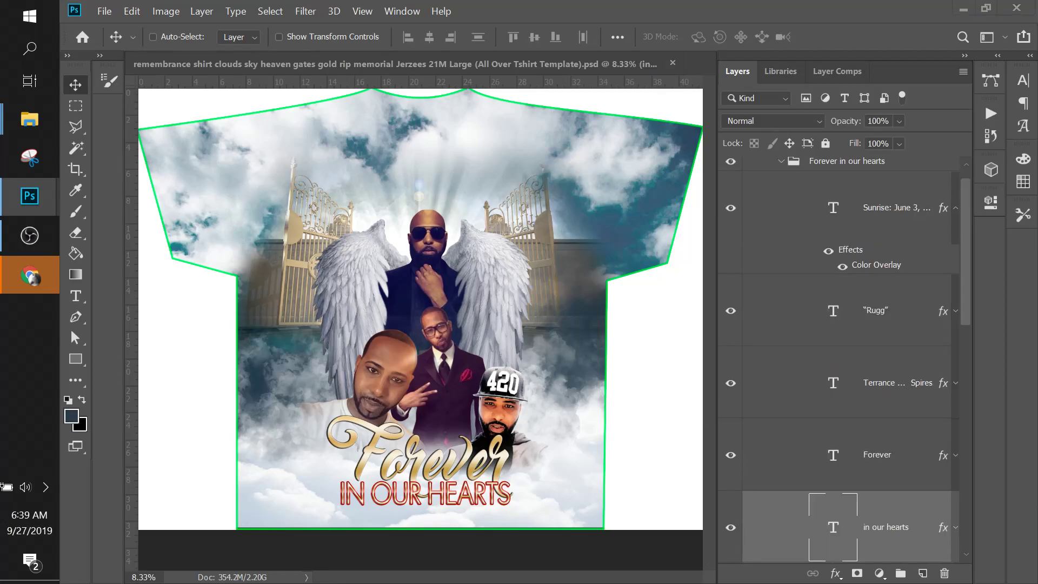
left_click(896, 207)
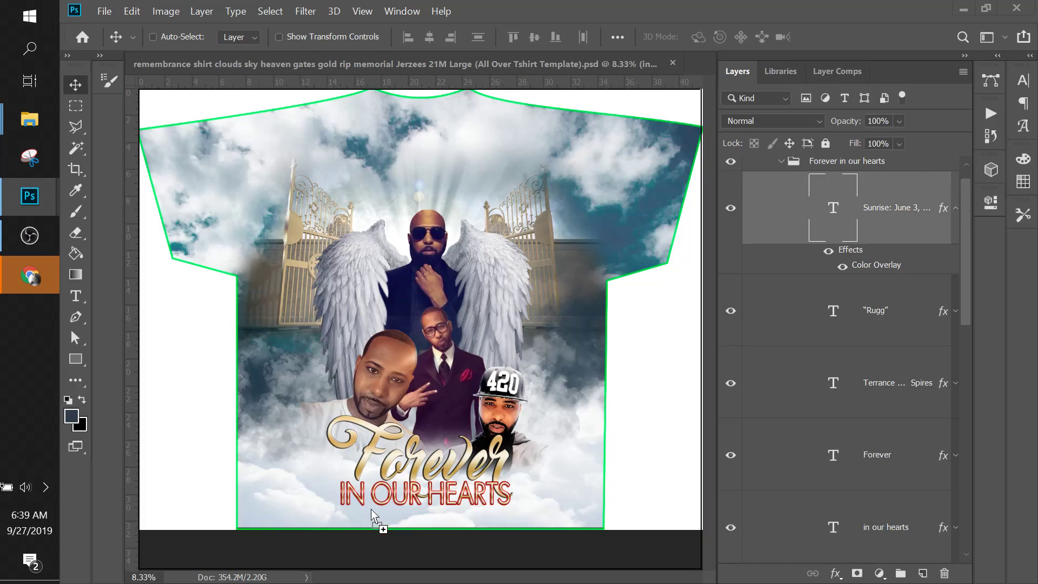
left_click_drag(373, 513, 373, 511)
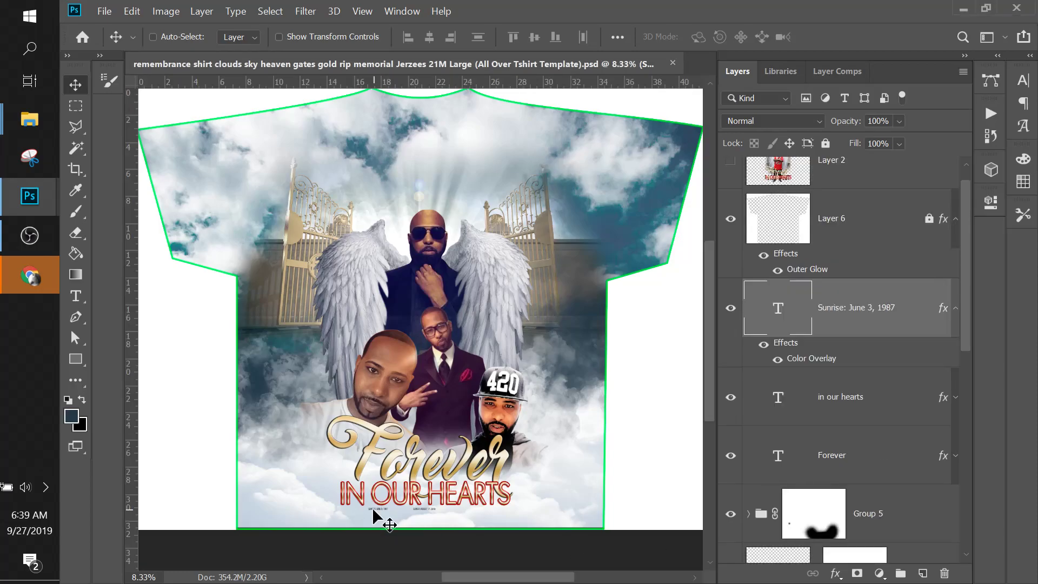
Position the sunrise and sunset dates beneath "IN OUR HEARTS" and enlarge them to span nearly the width of that line
left_click_drag(372, 508, 354, 505)
key("ctrl+t")
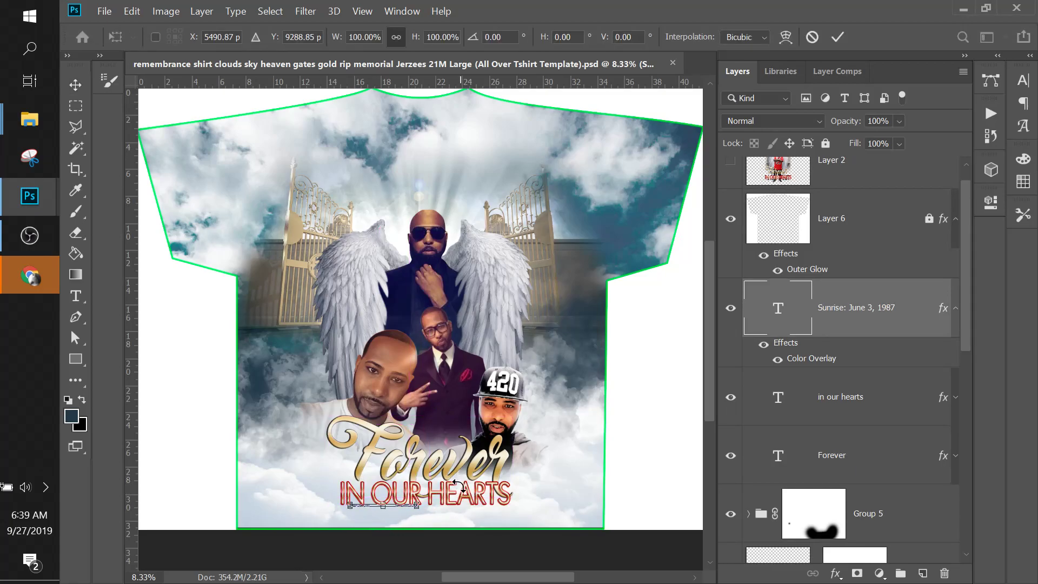
left_click_drag(419, 503, 509, 484)
key("Return")
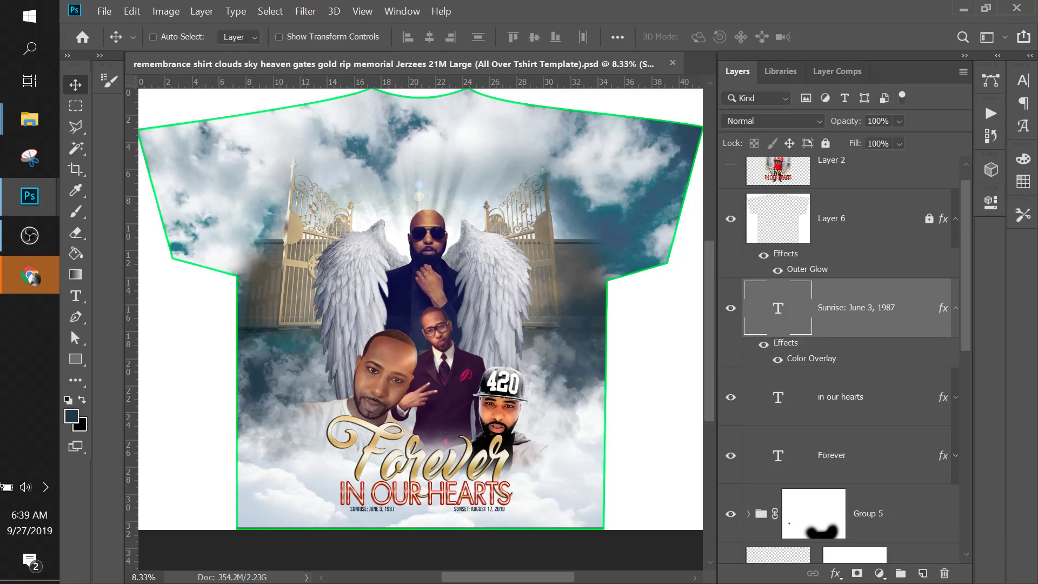
Copy the honoree's full-name text layer from the source document onto the shirt above the winged portrait
key("ctrl+Tab")
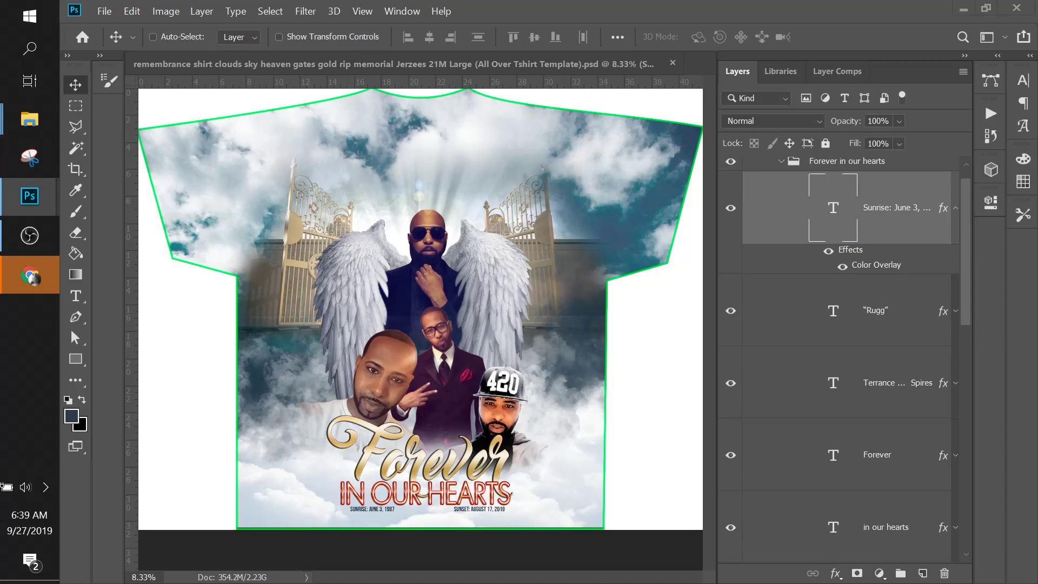
left_click(892, 383)
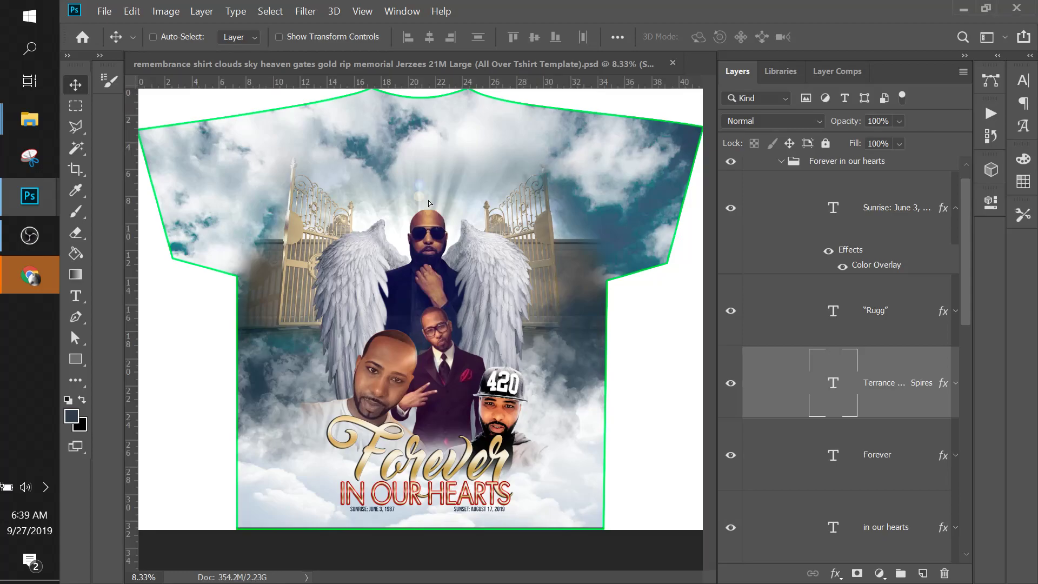
key("ctrl+Tab")
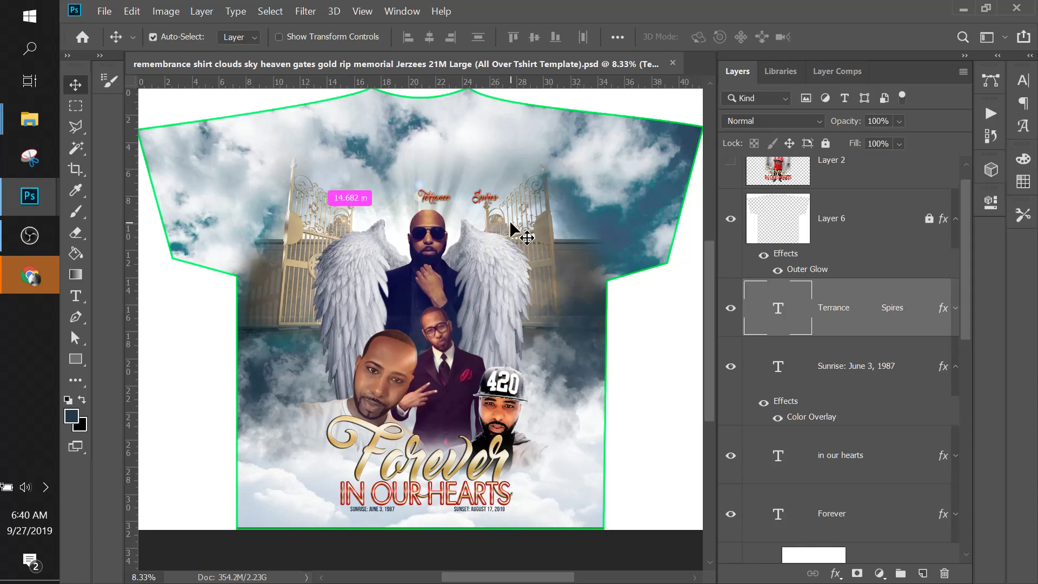
Scale the full-name text to about 308% and center it so the two names flank the winged man's head
key("ctrl+t")
left_click_drag(497, 204, 594, 256)
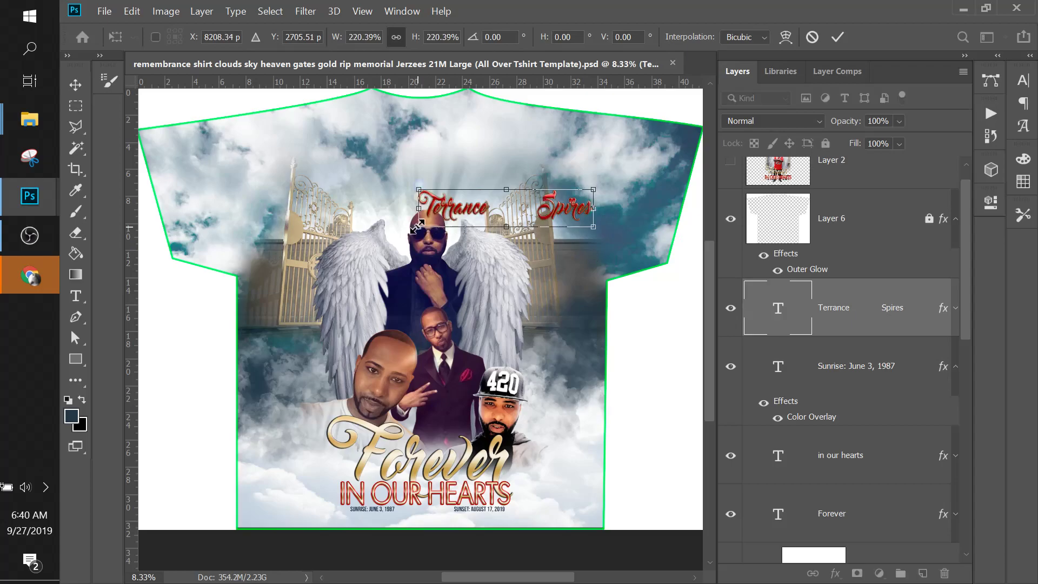
left_click_drag(418, 225, 352, 263)
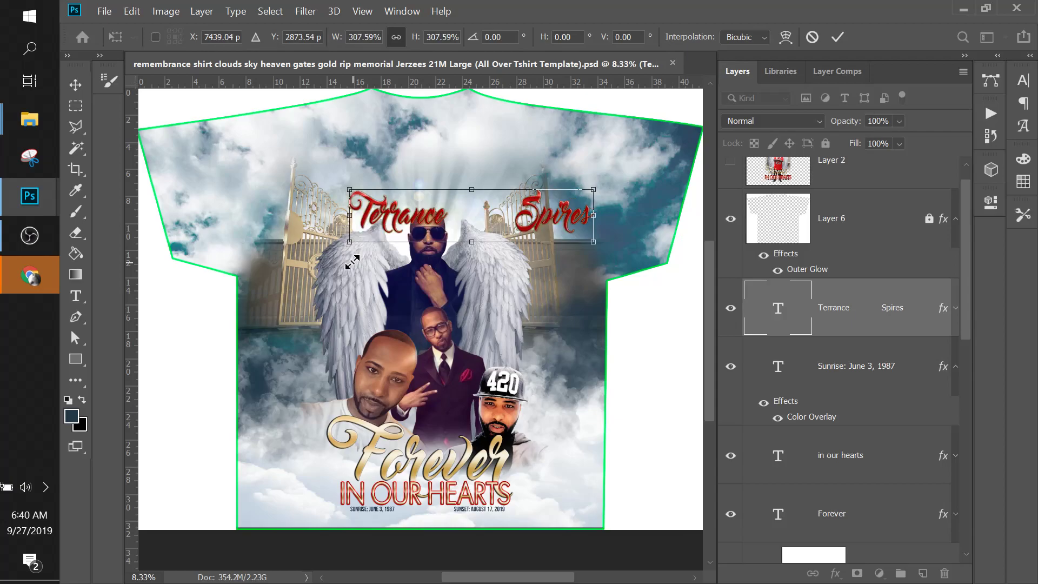
key("Return")
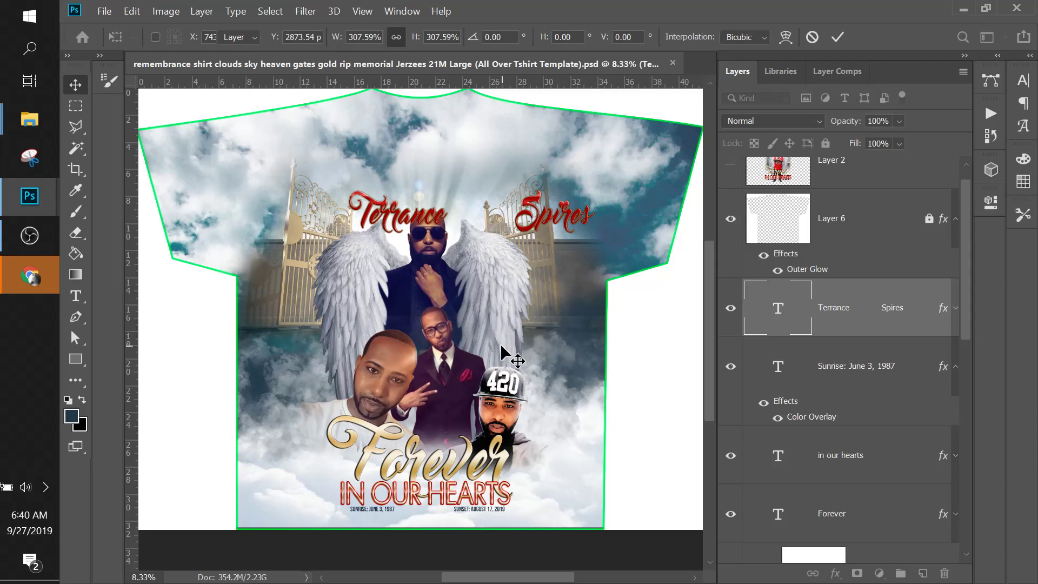
left_click_drag(562, 226, 522, 227)
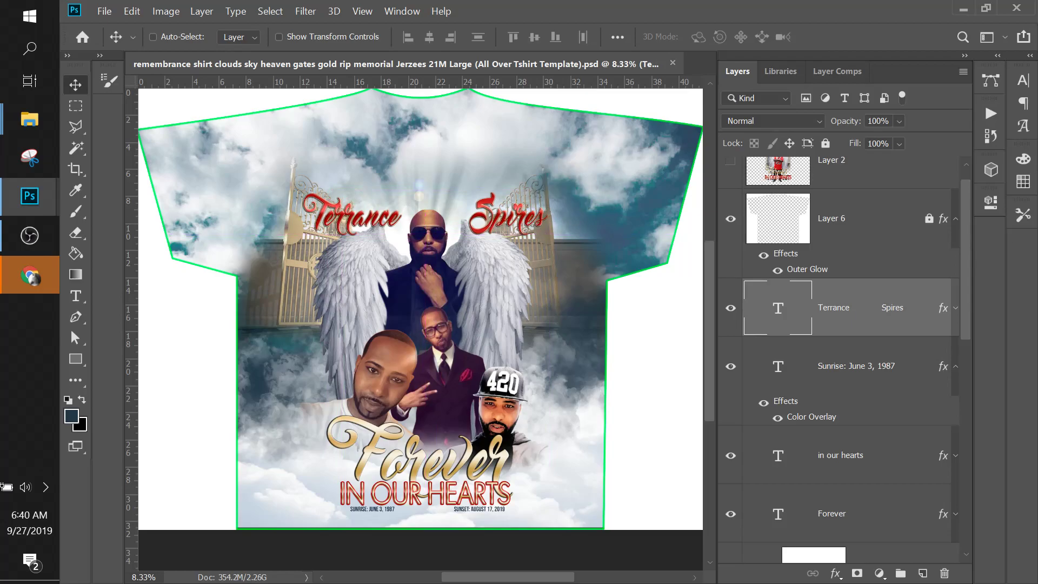
Collapse the "Forever in our hearts" text group in the source document and hide it
key("ctrl+Tab")
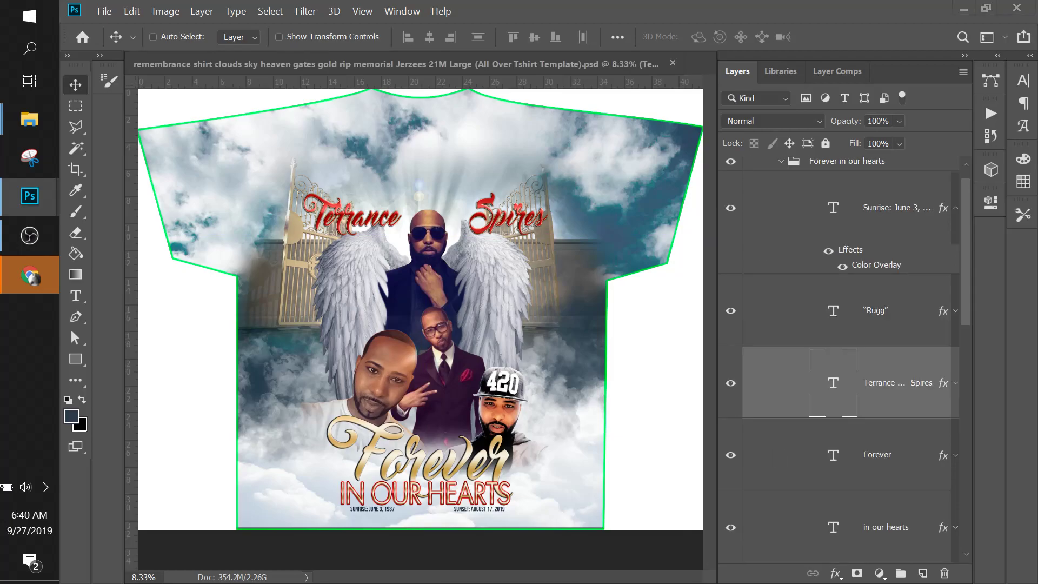
key("alt+Tab")
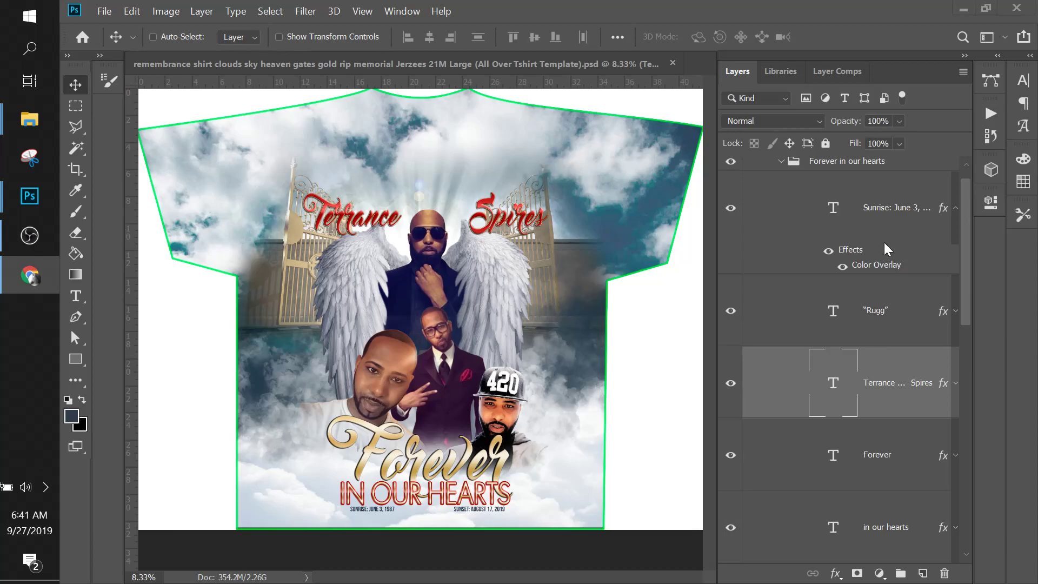
left_click(880, 221)
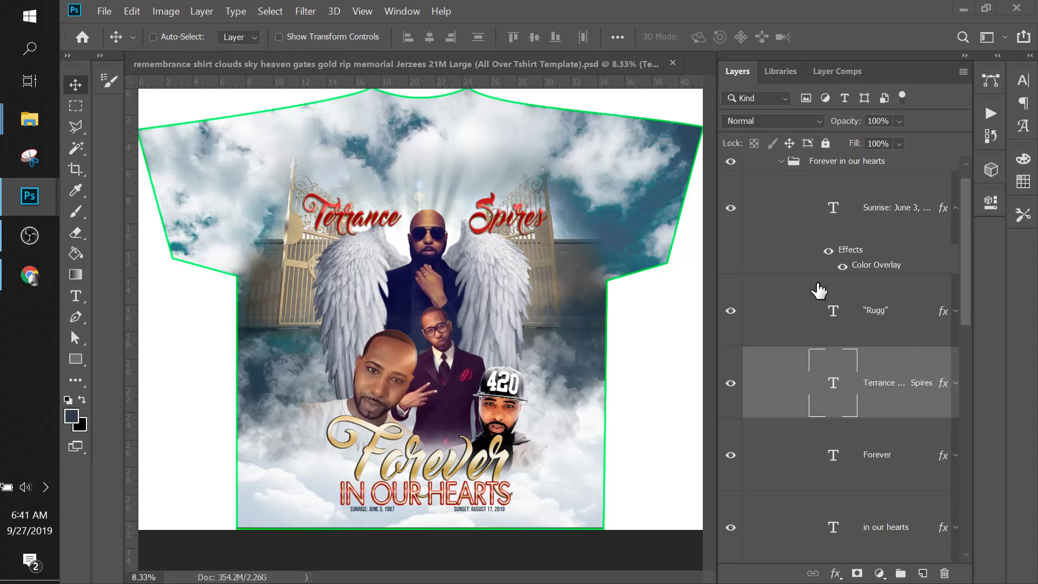
left_click(855, 164)
left_click(771, 169)
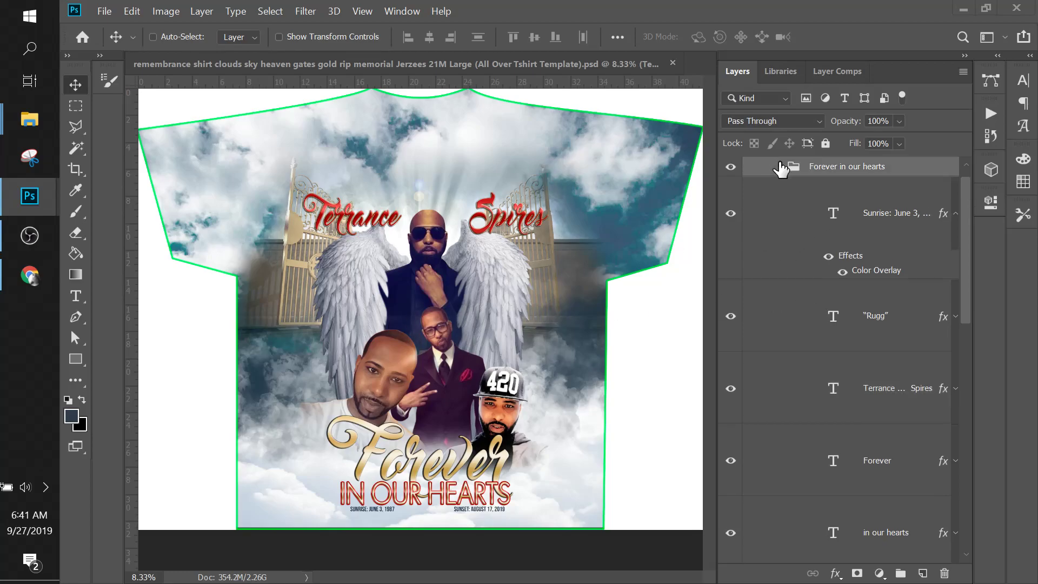
left_click(781, 162)
left_click(730, 168)
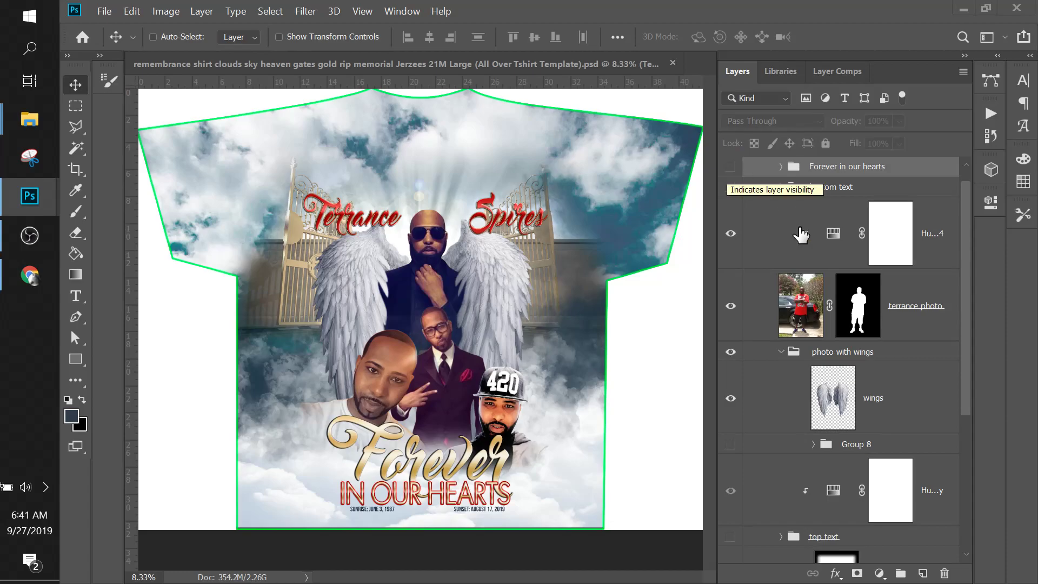
Locate the heaven background2 group in the source document and inspect its contents
scroll(776, 366, "down", 4)
scroll(777, 366, "down", 1)
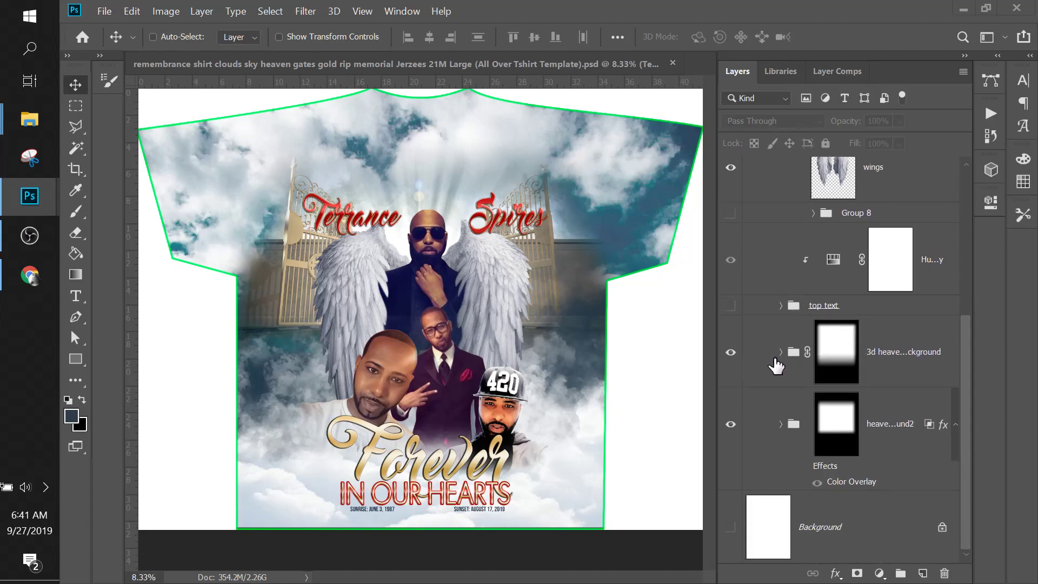
left_click(831, 359)
left_click(838, 430)
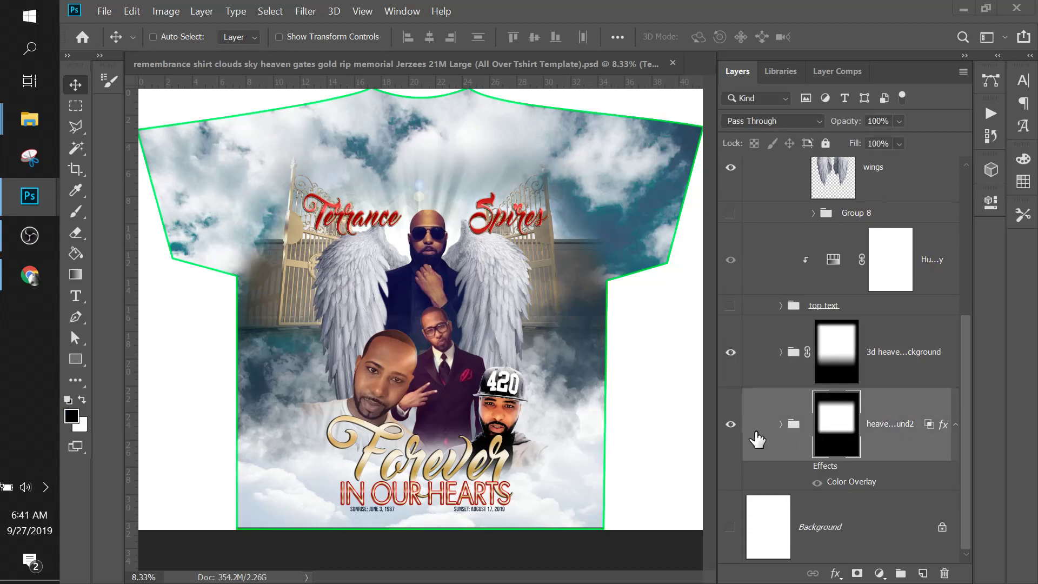
left_click(781, 424)
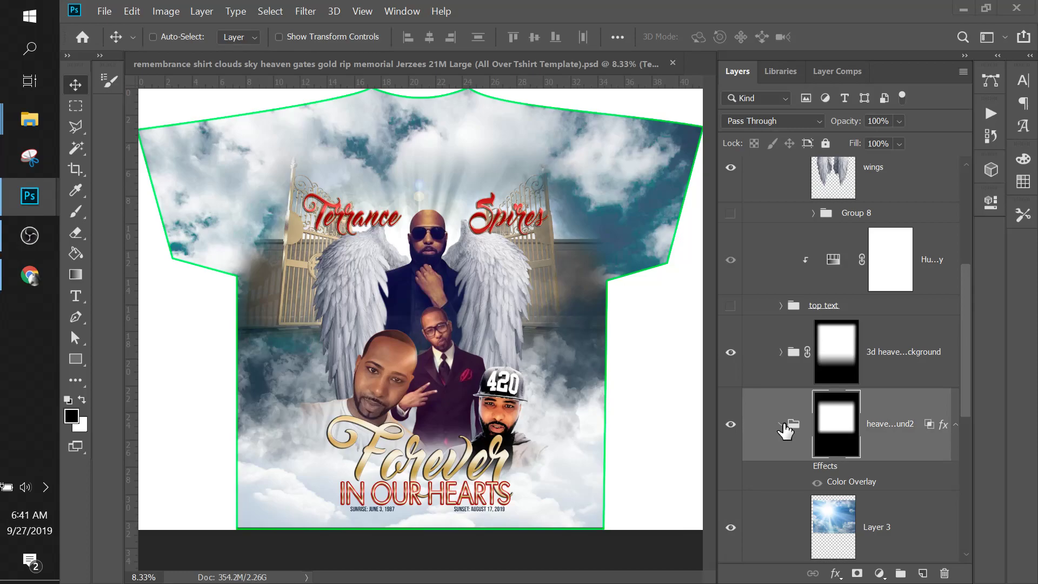
scroll(785, 430, "down", 2)
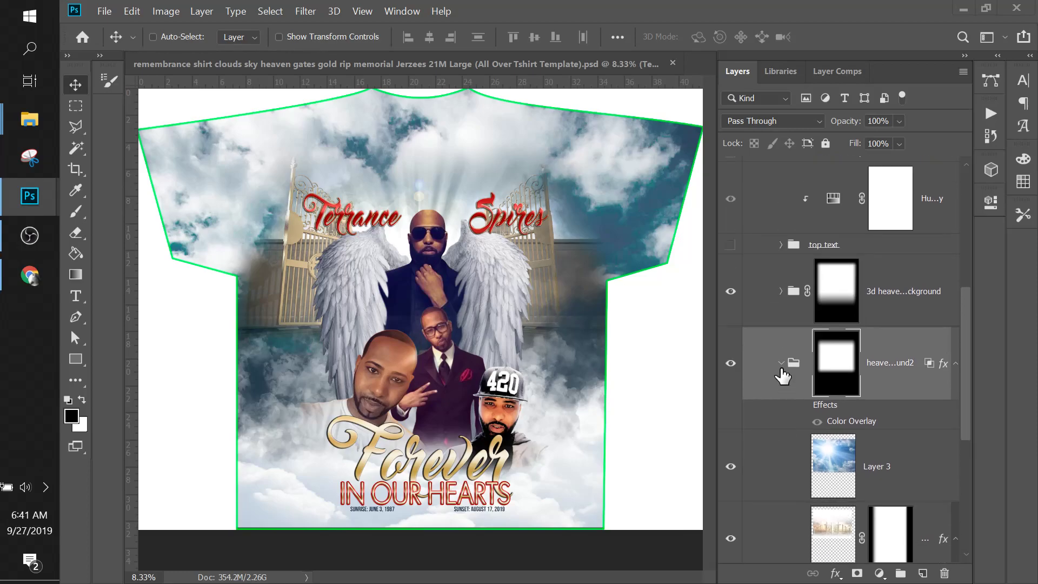
left_click(781, 364)
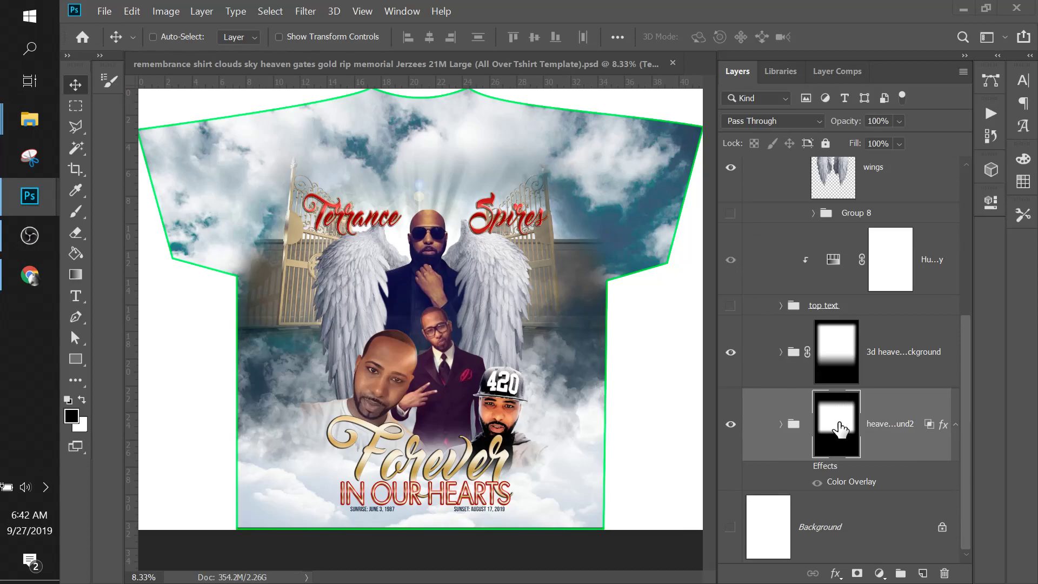
Try to copy the heaven background2 group onto the shirt by using its layer mask
left_click_drag(839, 430, 397, 190)
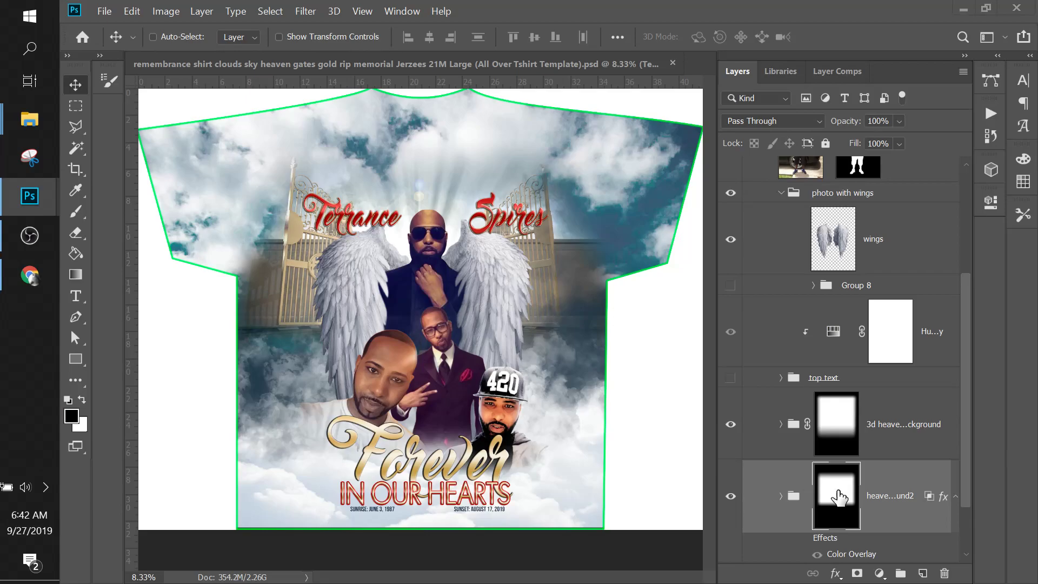
left_click_drag(836, 494, 662, 404)
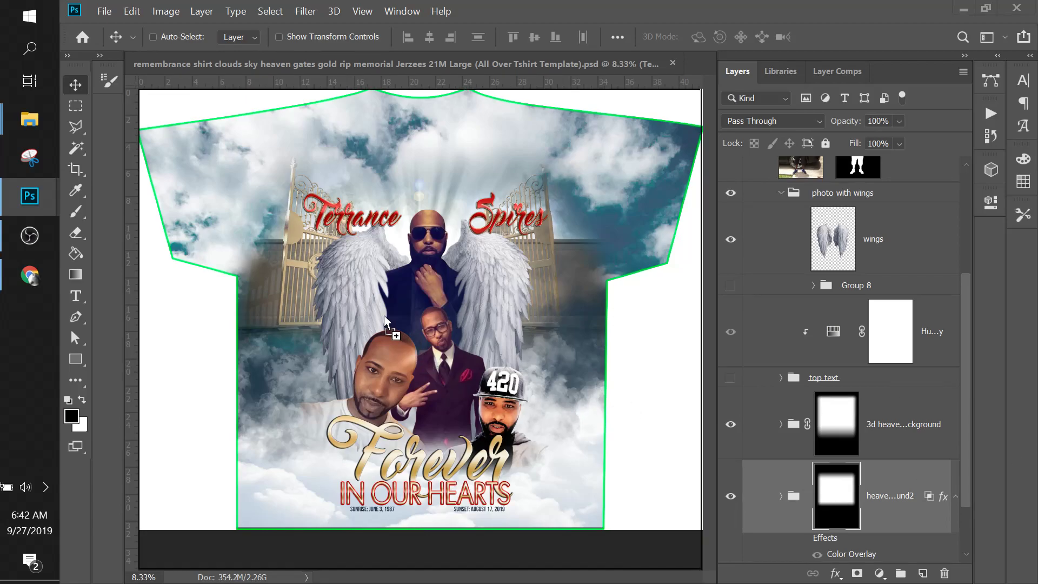
left_click_drag(420, 153, 422, 155)
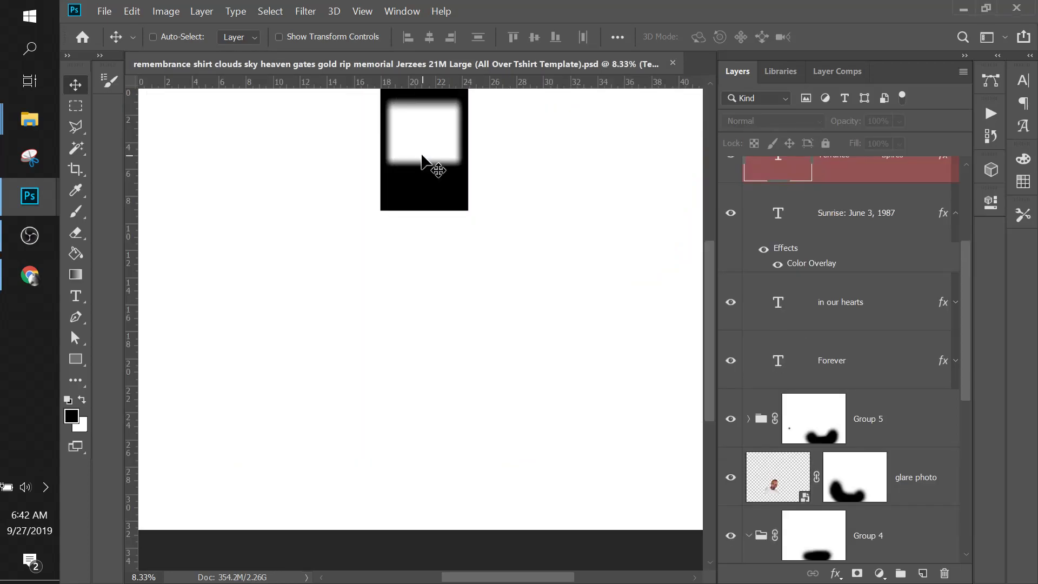
Check the shirt template's layers for the copied background group and undo the channel drag
scroll(862, 238, "up", 3)
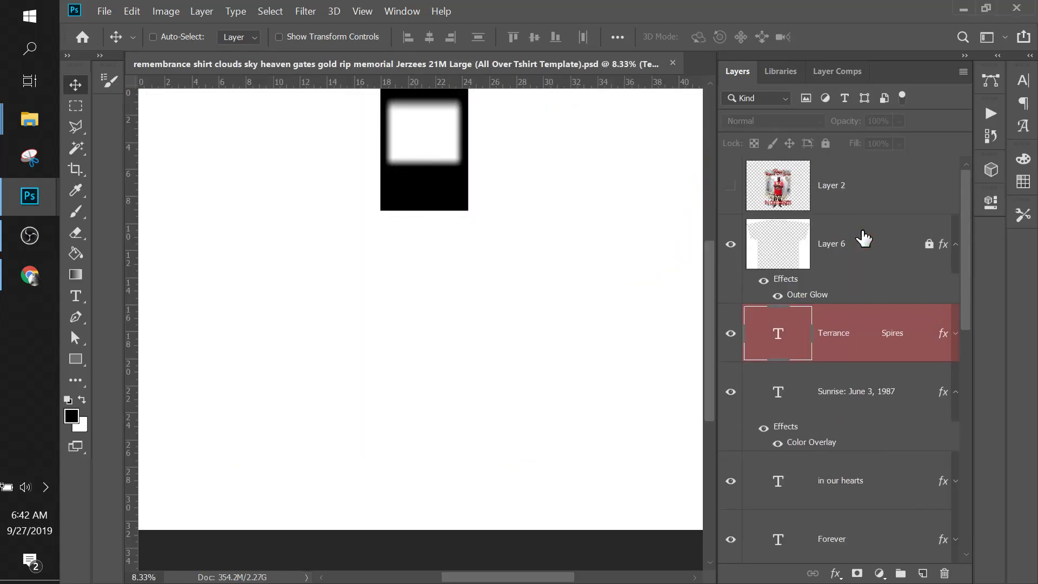
scroll(863, 243, "down", 2)
scroll(863, 244, "up", 2)
scroll(863, 244, "down", 8)
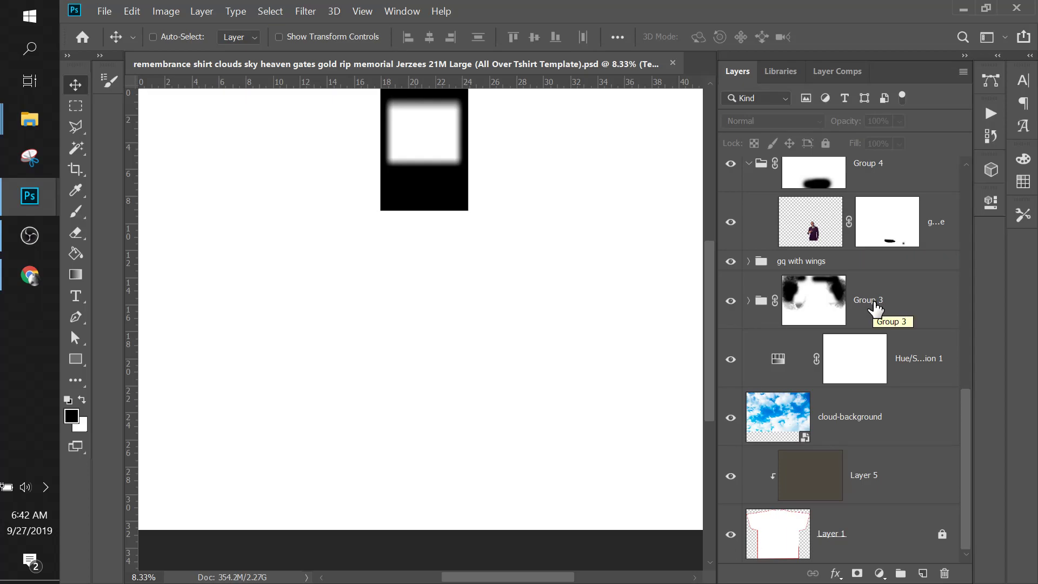
scroll(876, 308, "up", 4)
scroll(875, 309, "up", 5)
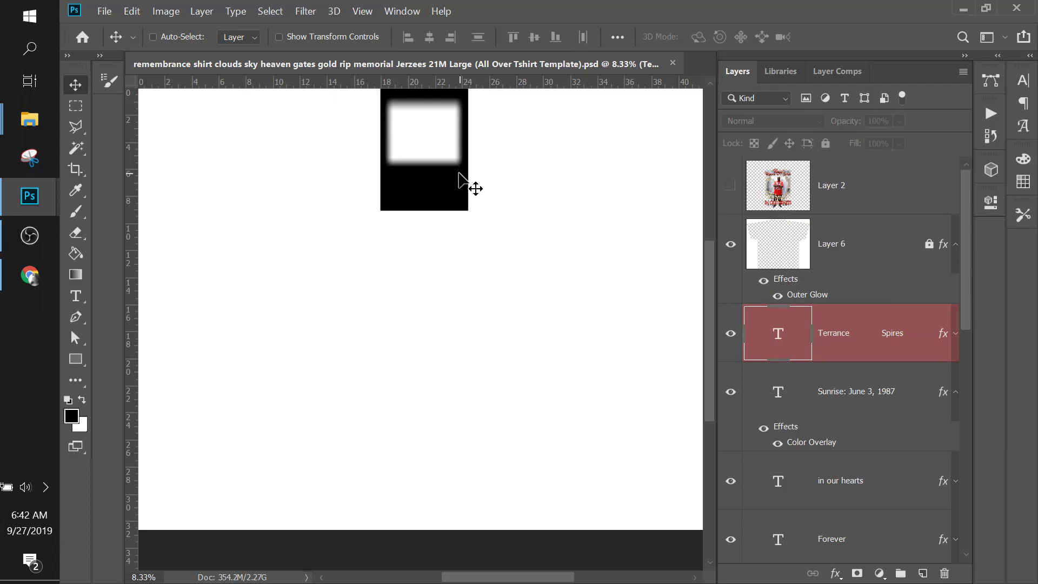
left_click(132, 11)
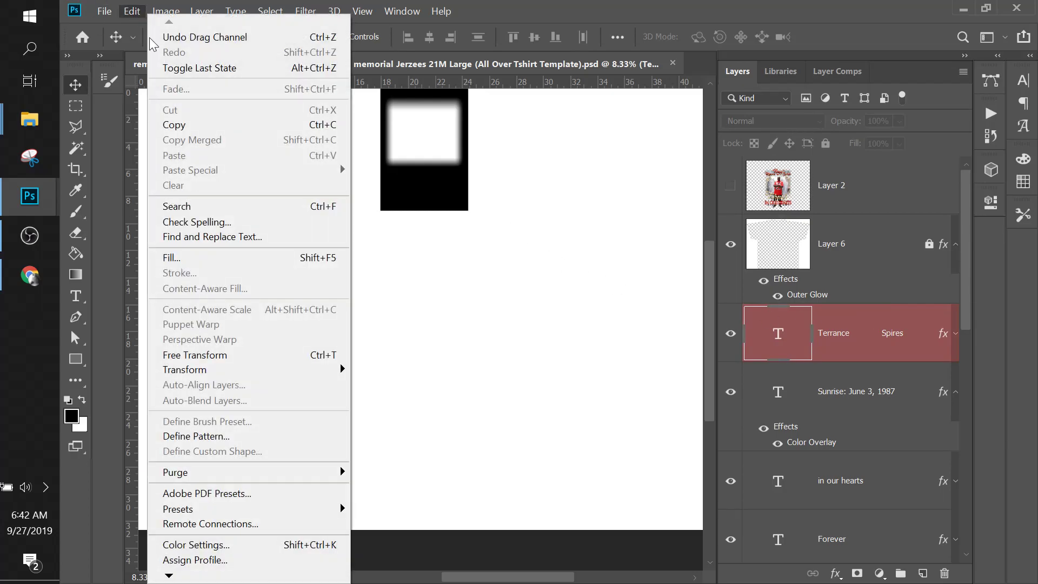
left_click(164, 43)
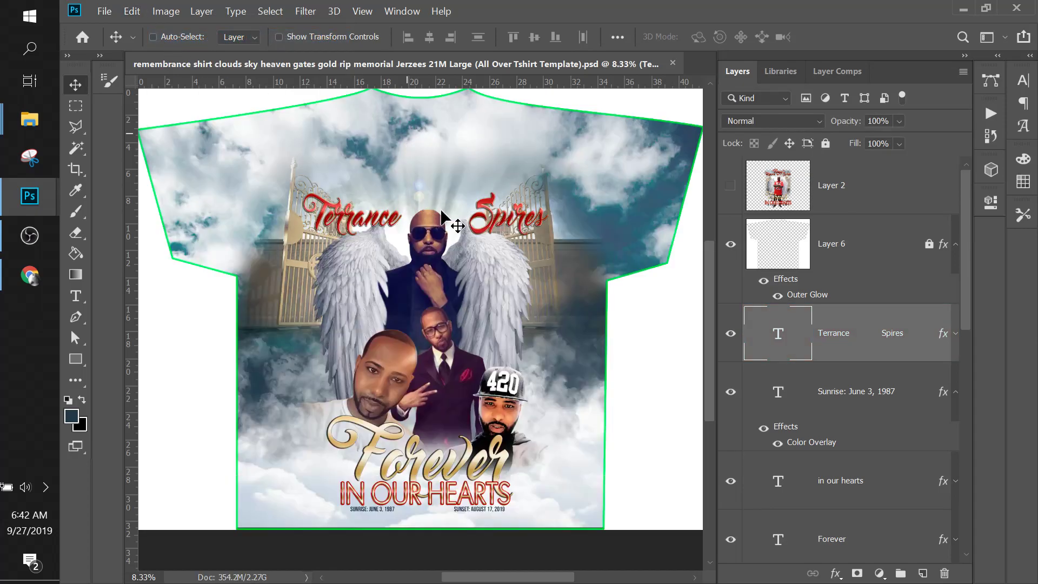
Expand the heaven background2 group in the source document and examine the sky, gate and flower layers inside it
left_click_drag(968, 289, 968, 359)
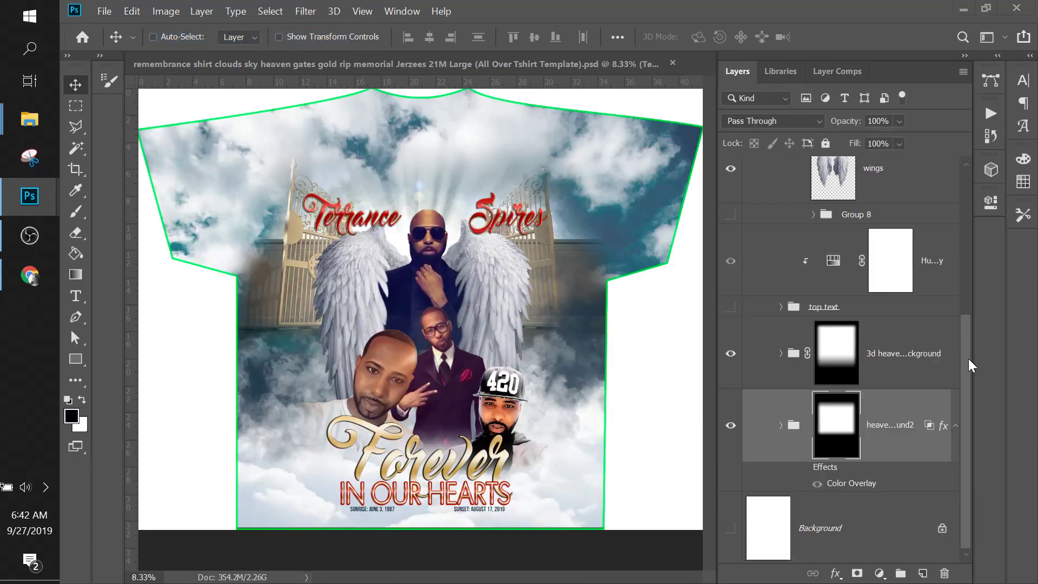
left_click(781, 426)
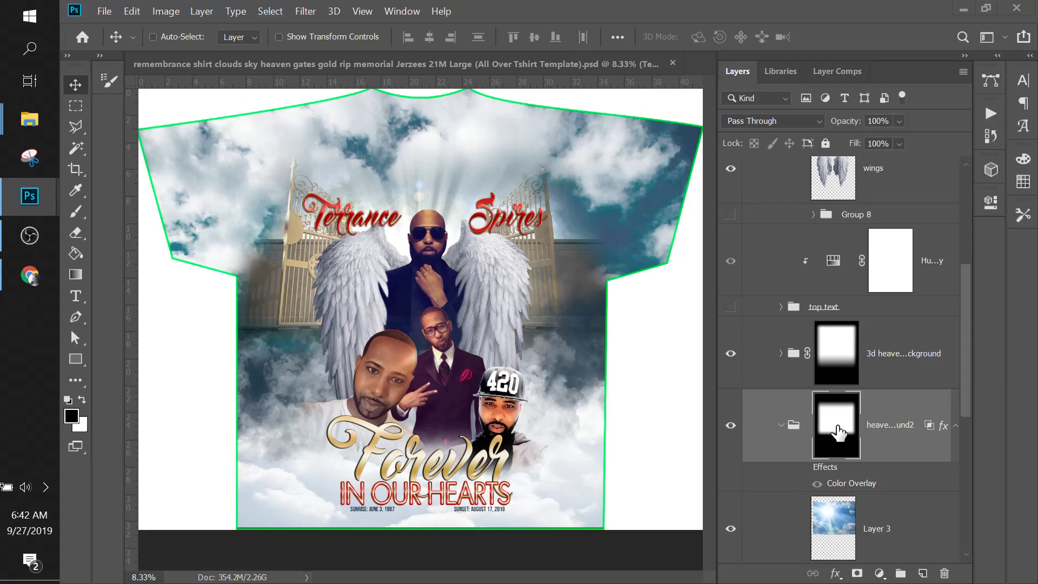
right_click(838, 426)
left_click(794, 429)
scroll(806, 441, "down", 2)
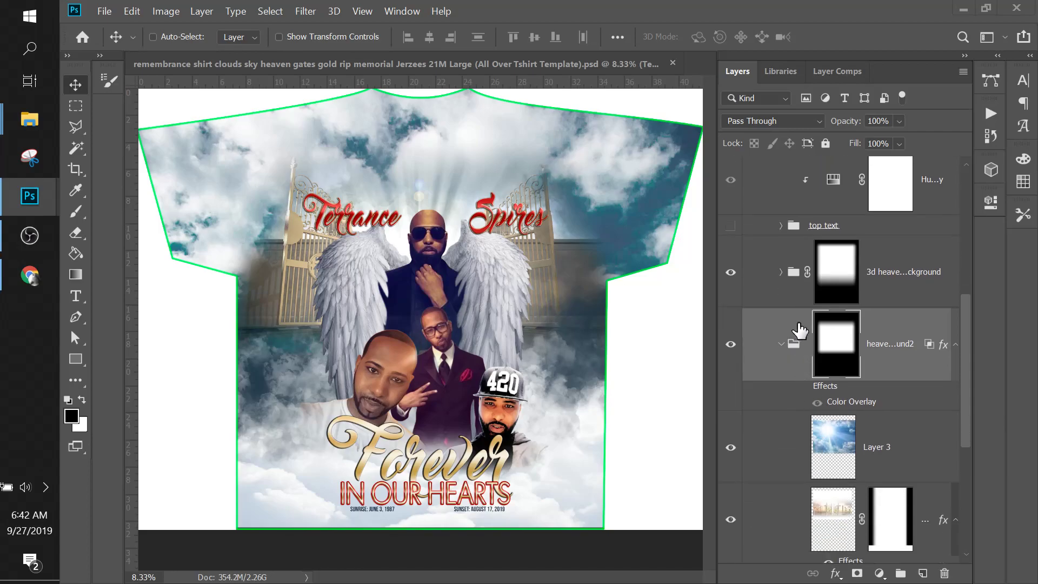
left_click(845, 450)
scroll(845, 453, "down", 1)
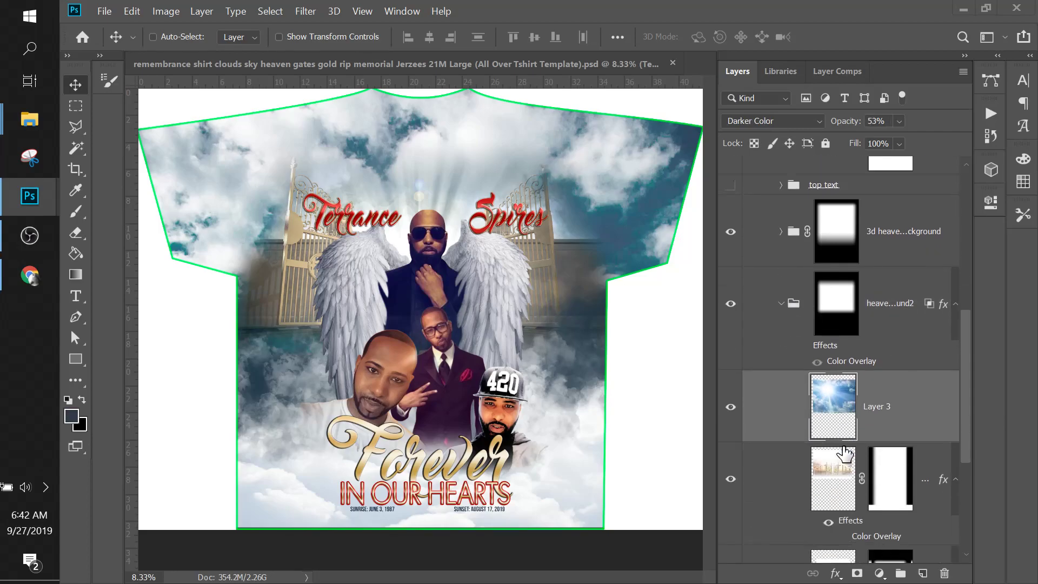
left_click(844, 476)
scroll(843, 480, "down", 1)
scroll(843, 476, "down", 3)
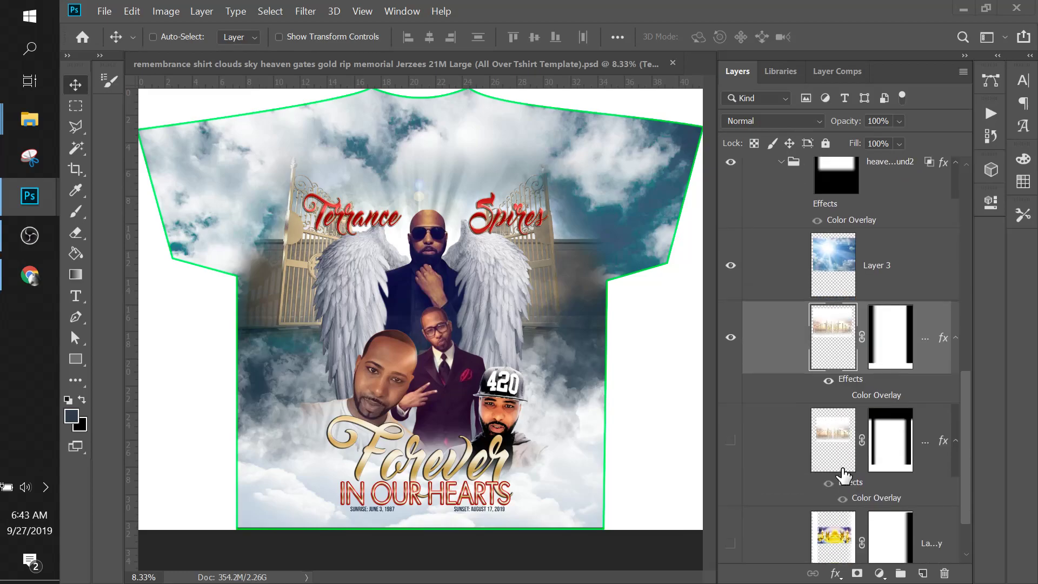
left_click(830, 461)
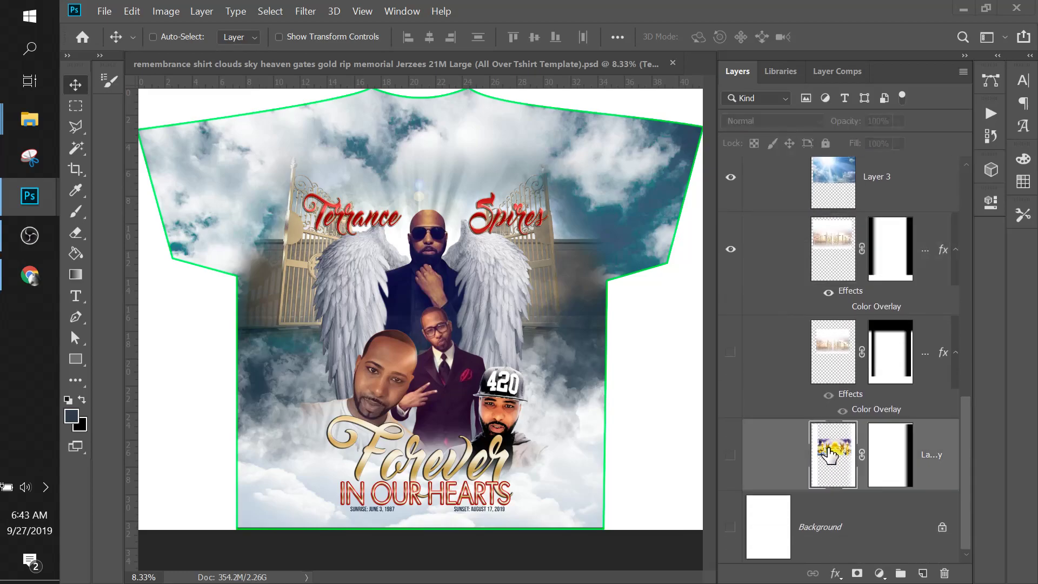
scroll(841, 429, "up", 1)
scroll(843, 430, "up", 1)
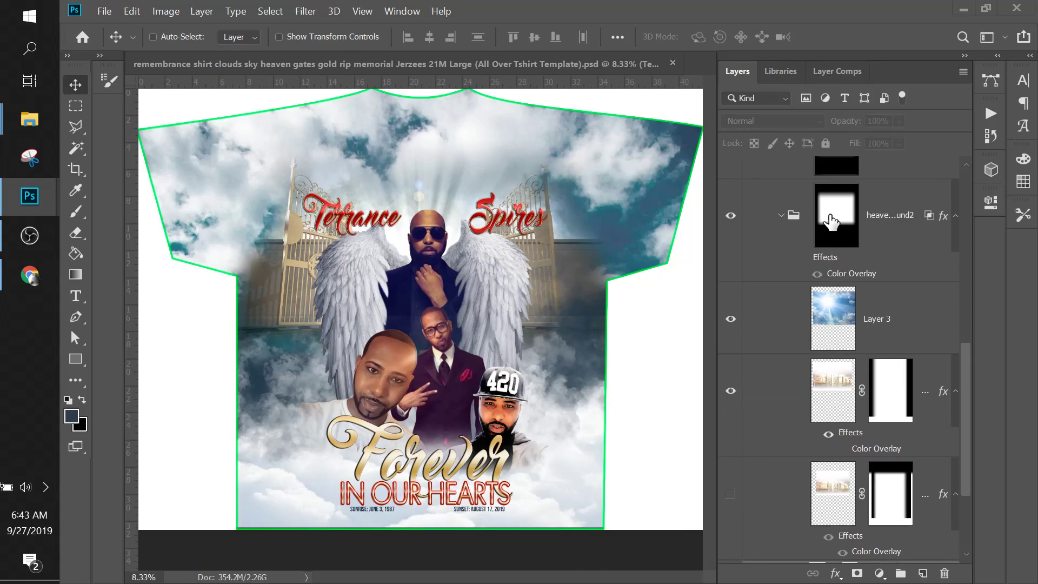
left_click(837, 325)
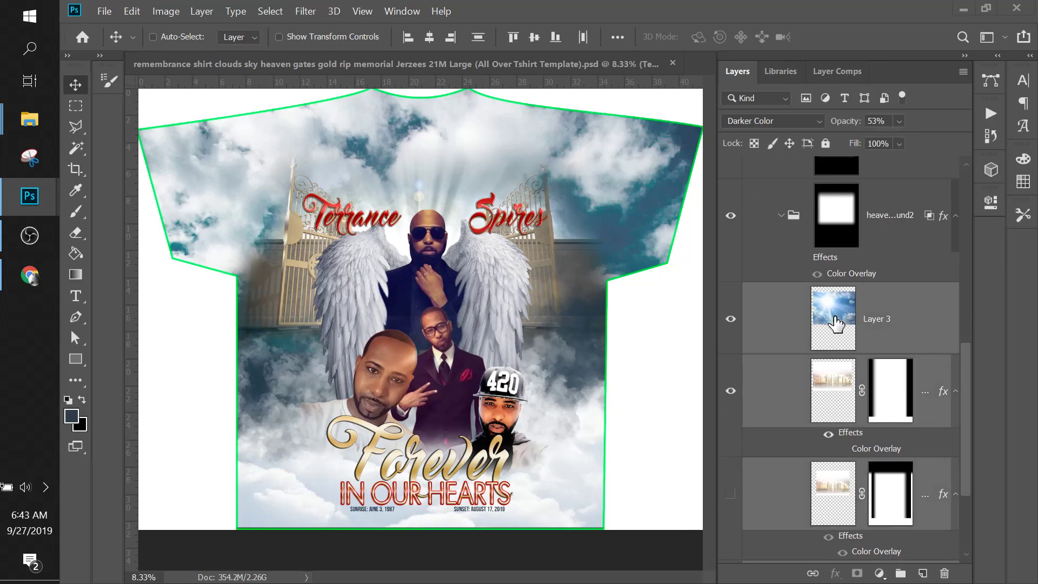
left_click(831, 226)
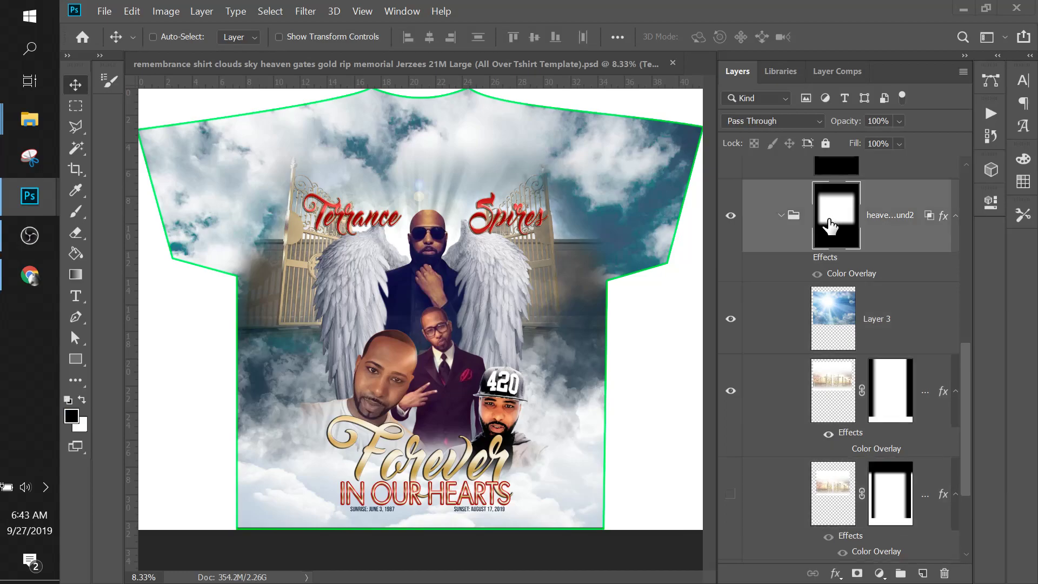
Copy the whole heaven background2 group from the source document onto the shirt and shift its mask up and to the left
left_click(795, 220)
left_click_drag(795, 221, 765, 229)
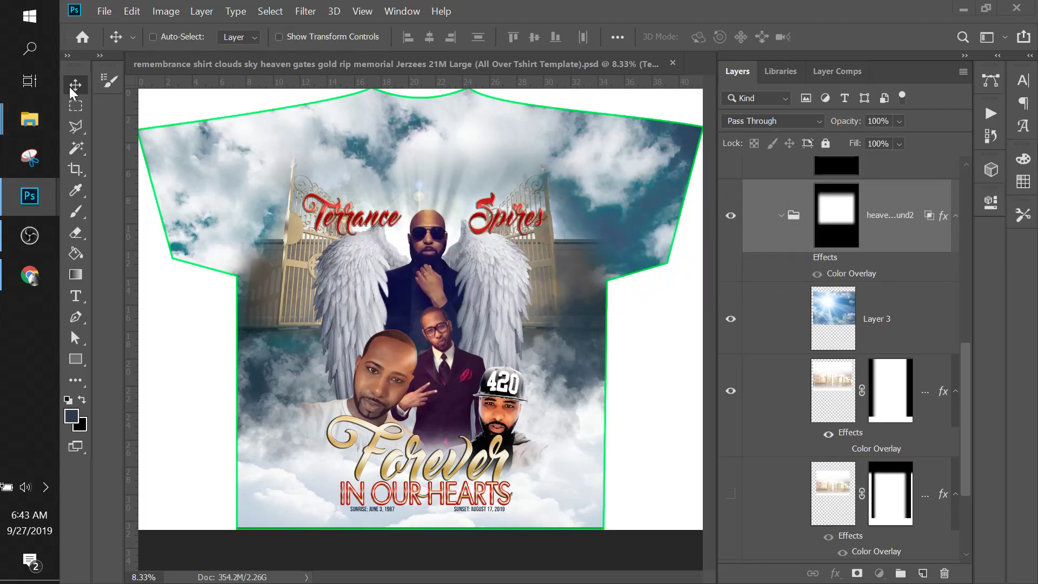
left_click_drag(765, 230, 489, 309)
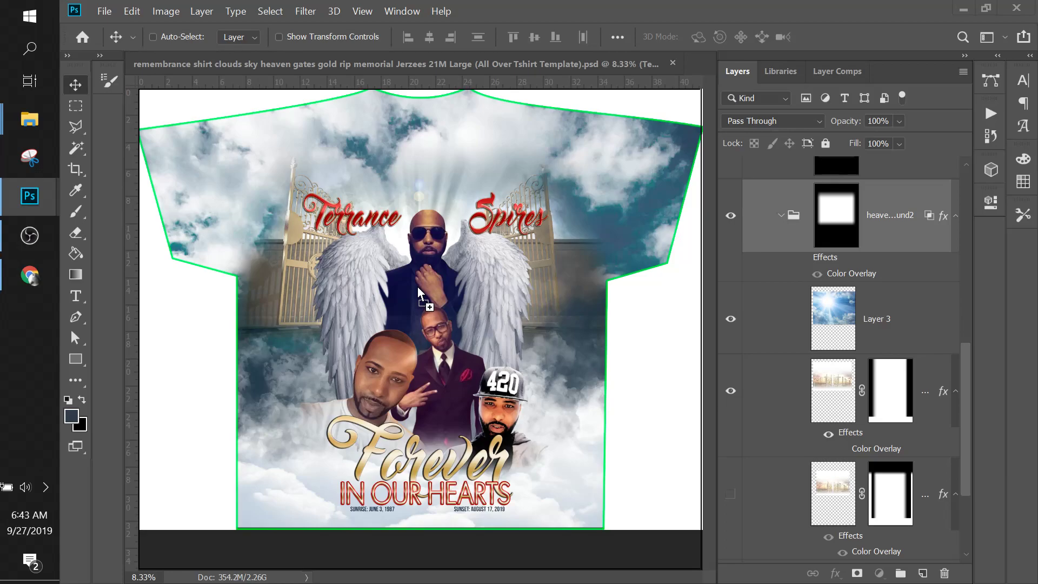
left_click_drag(417, 287, 418, 287)
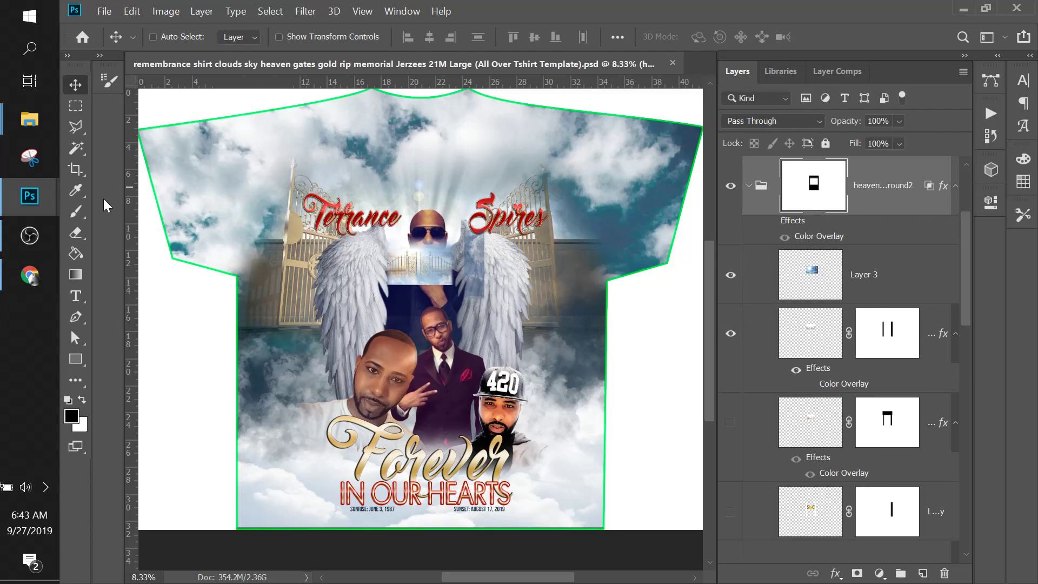
left_click_drag(416, 262, 309, 152)
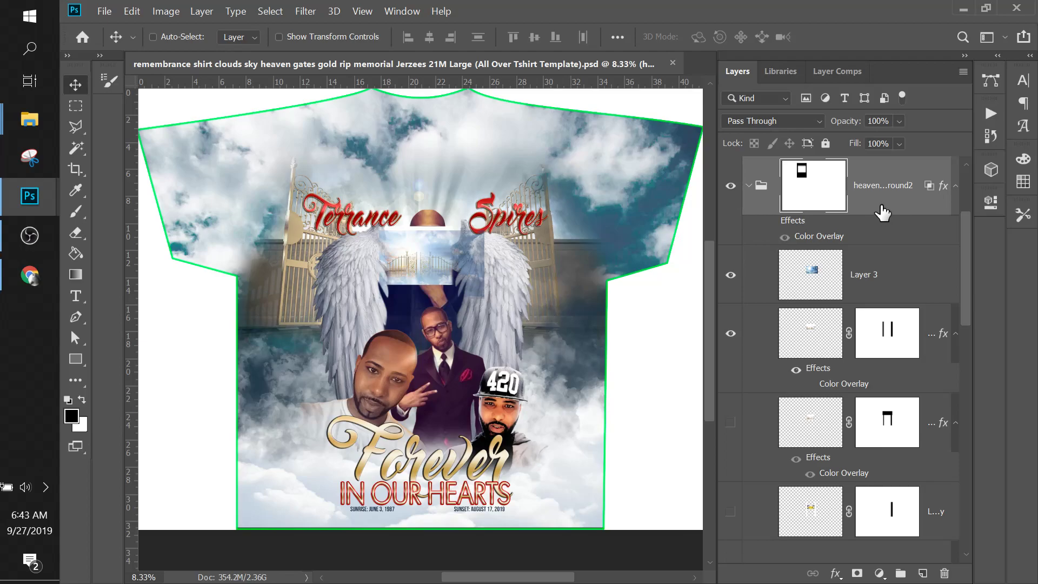
Delete the layer mask from the shirt's heaven background2 group, and collapse and hide the group
scroll(889, 211, "up", 1)
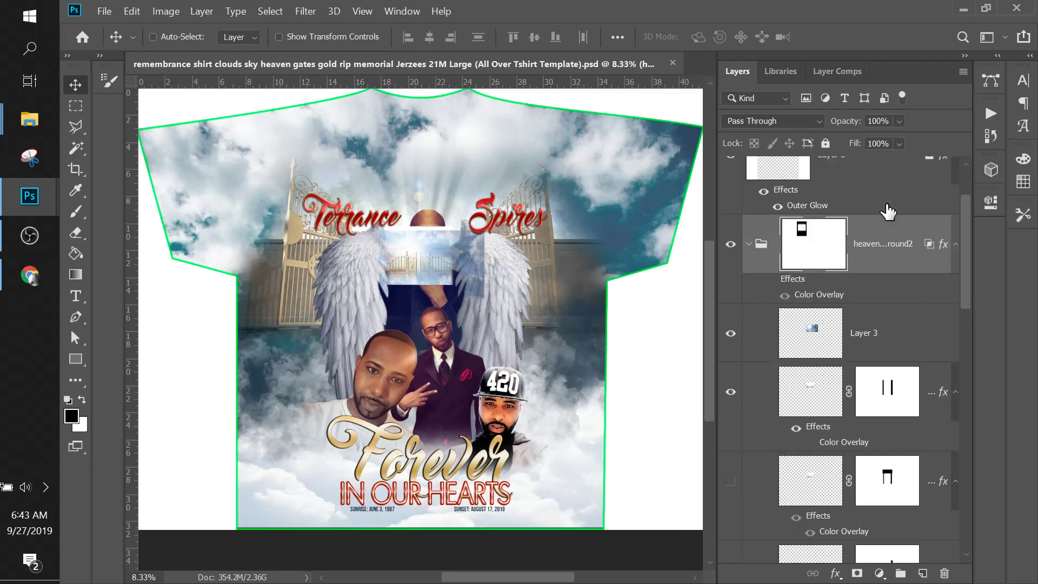
left_click(847, 251)
right_click(840, 251)
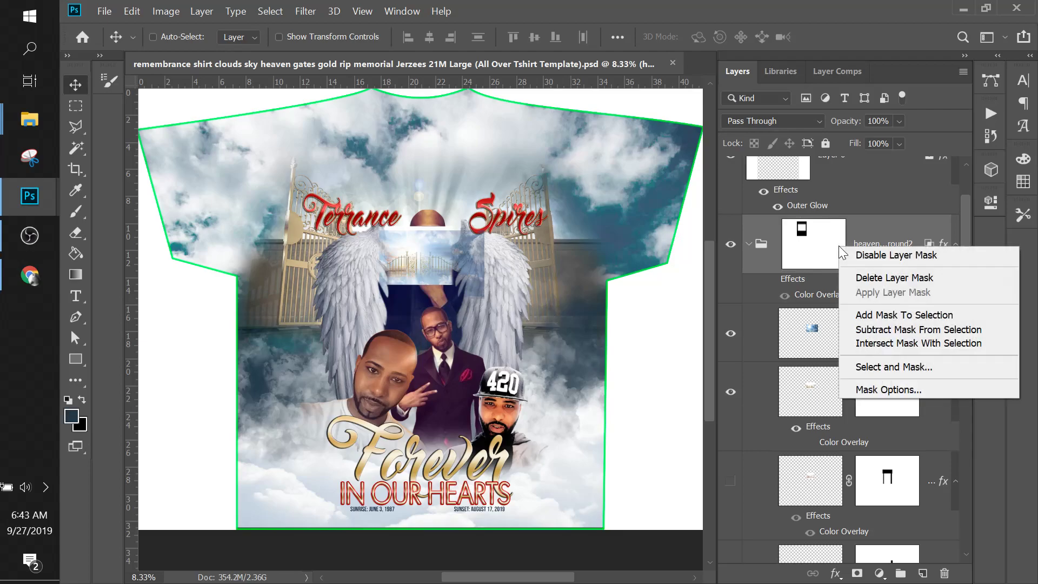
left_click(898, 279)
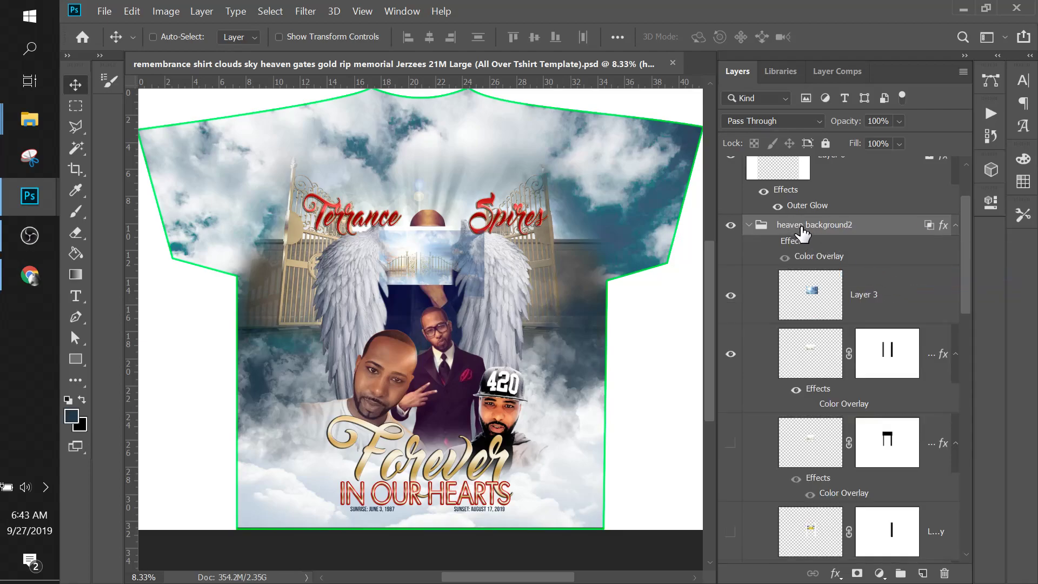
left_click(749, 226)
left_click(730, 226)
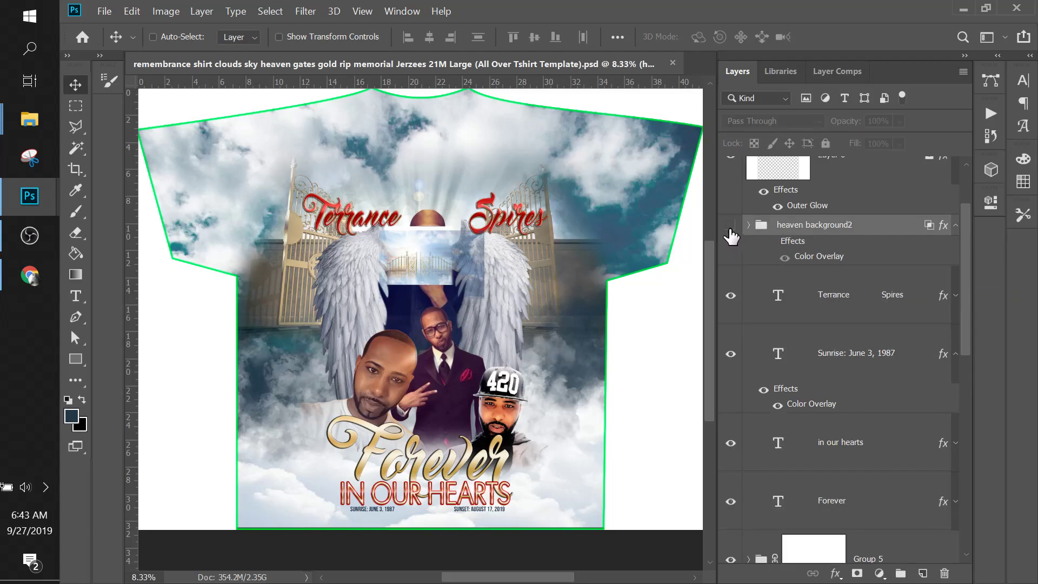
Show the heaven background2 group and scale it to about 470% so it spans the shirt's body from the collar
left_click(730, 226)
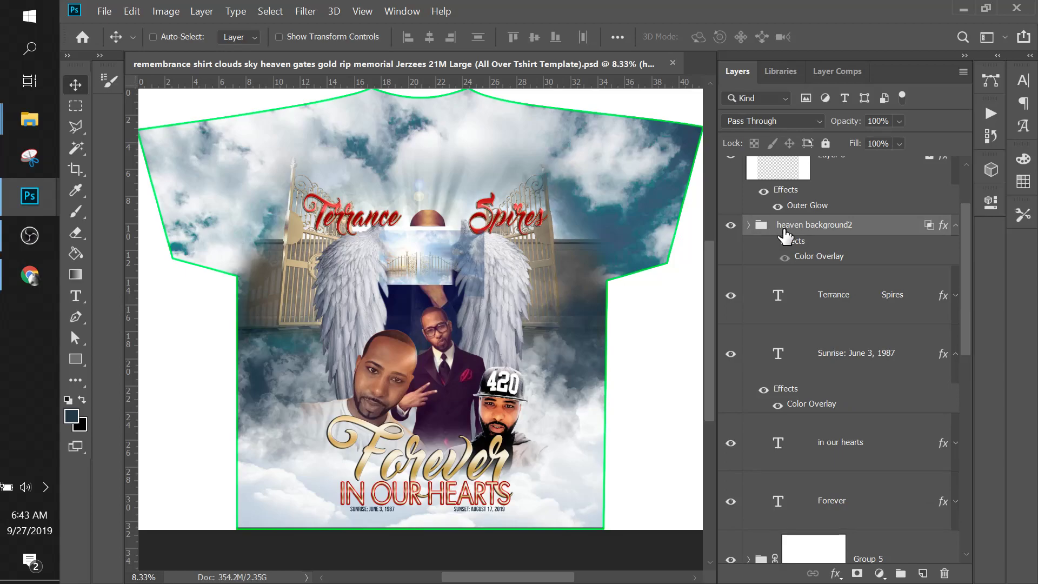
key("ctrl+t")
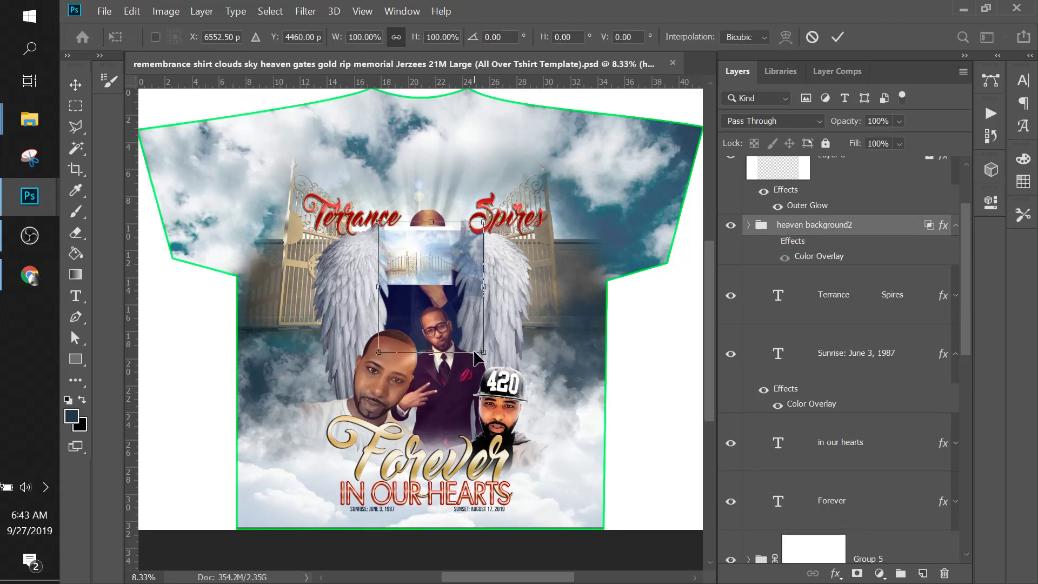
left_click_drag(479, 353, 677, 506)
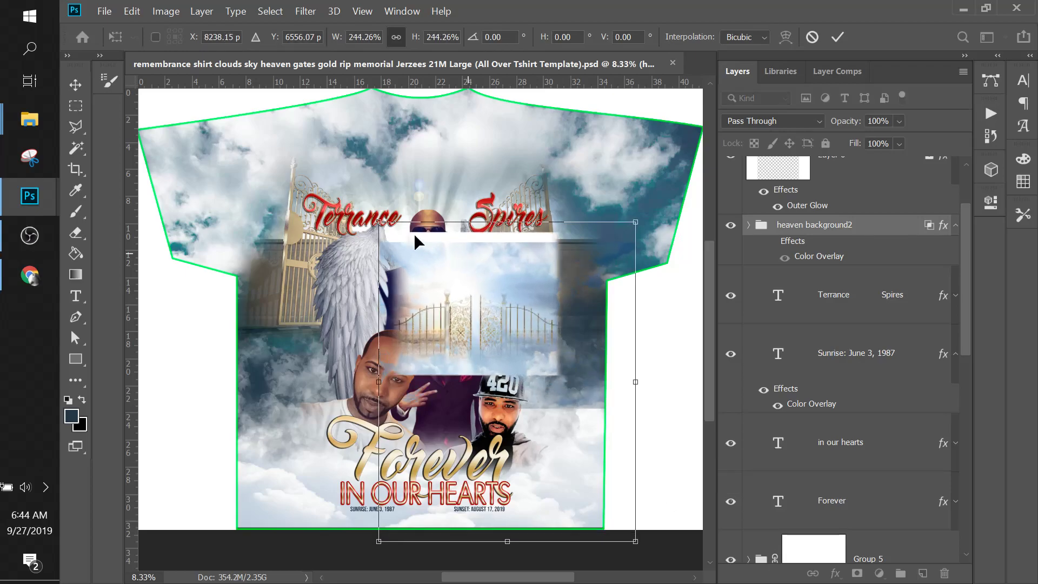
left_click_drag(323, 175, 211, 101)
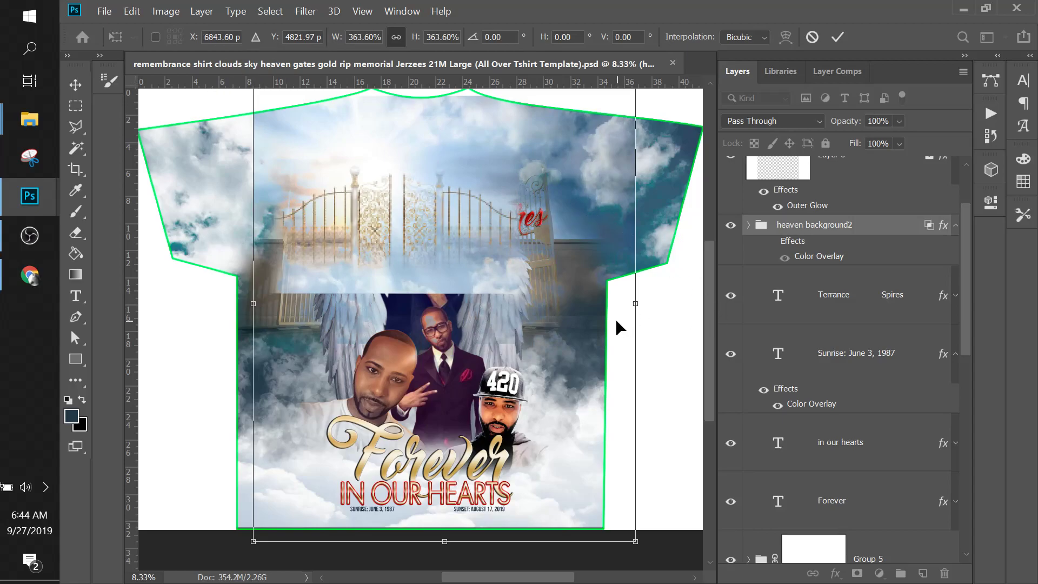
key("ctrl+minus")
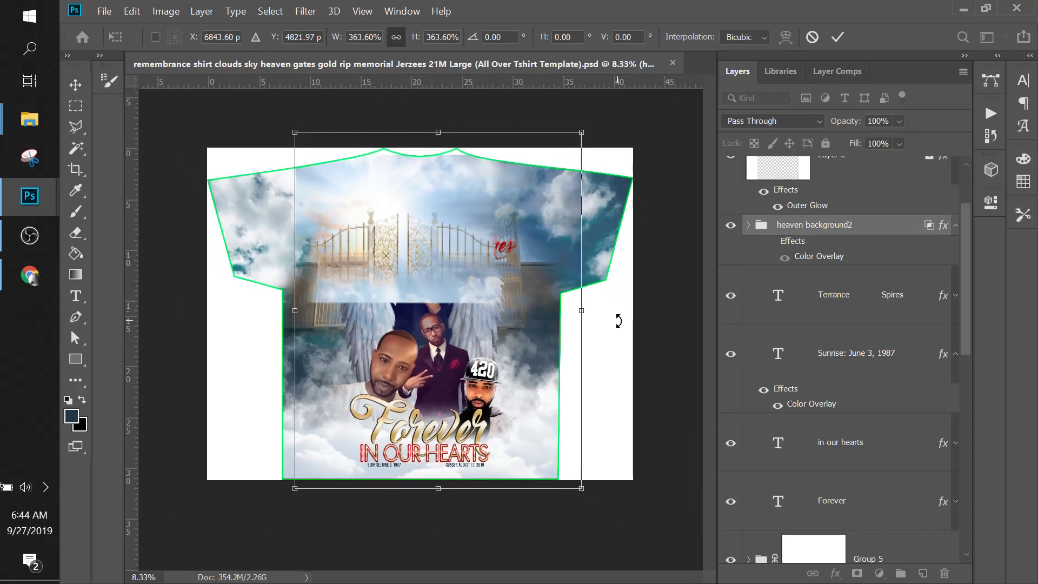
left_click_drag(578, 506, 658, 580)
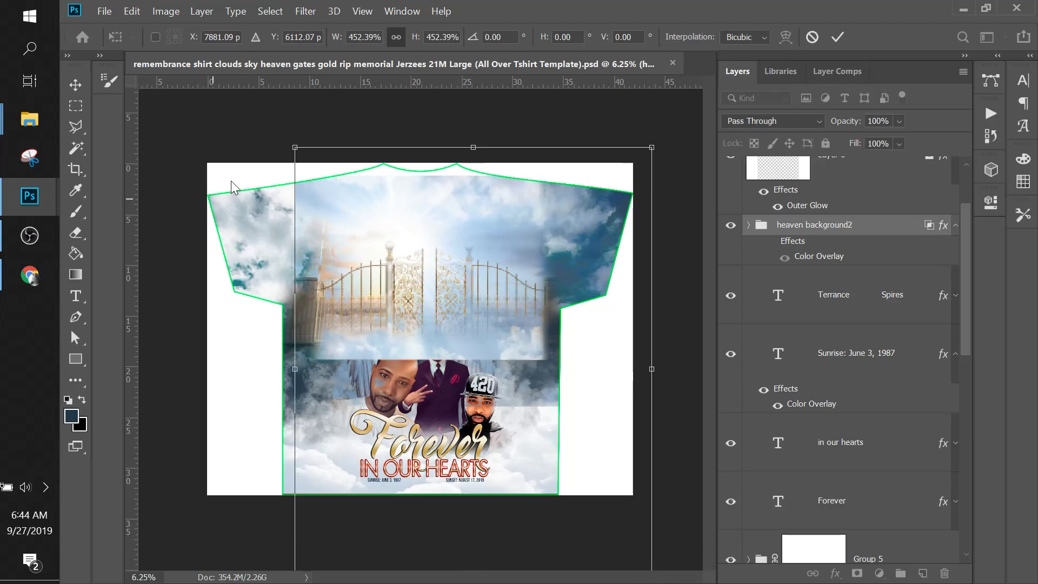
left_click_drag(281, 147, 270, 141)
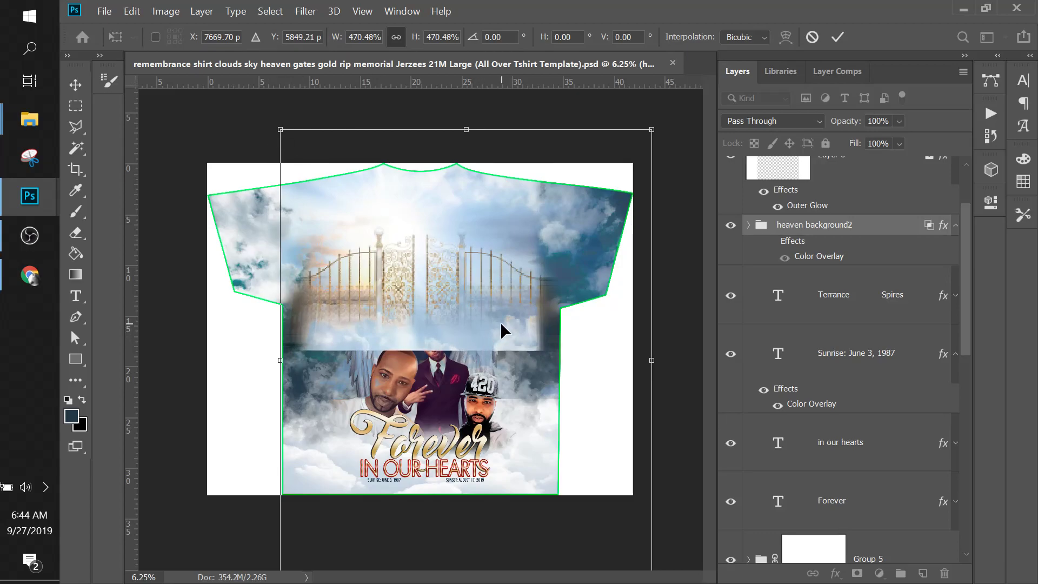
key("Return")
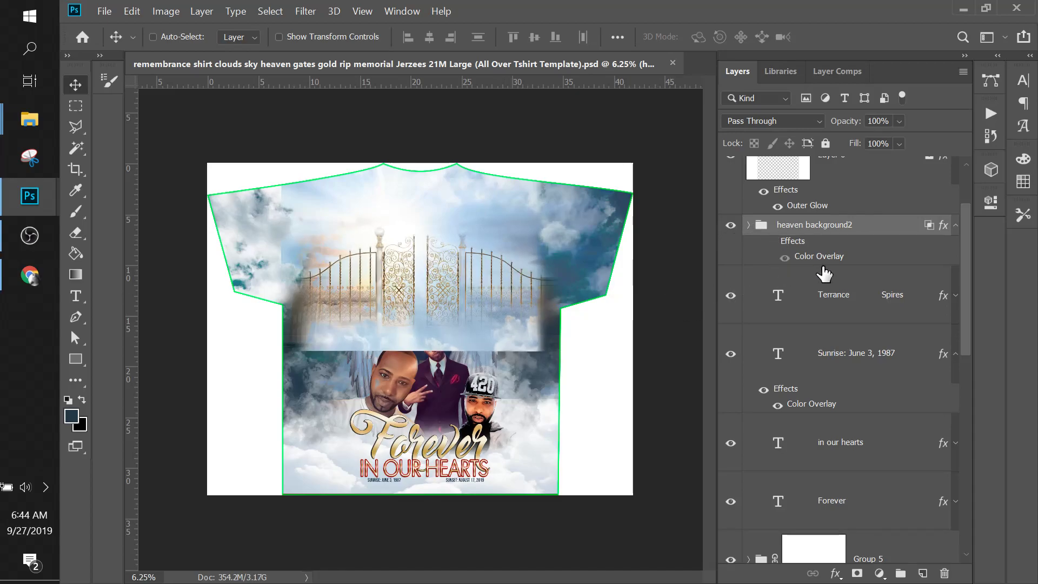
left_click(730, 225)
left_click(730, 225)
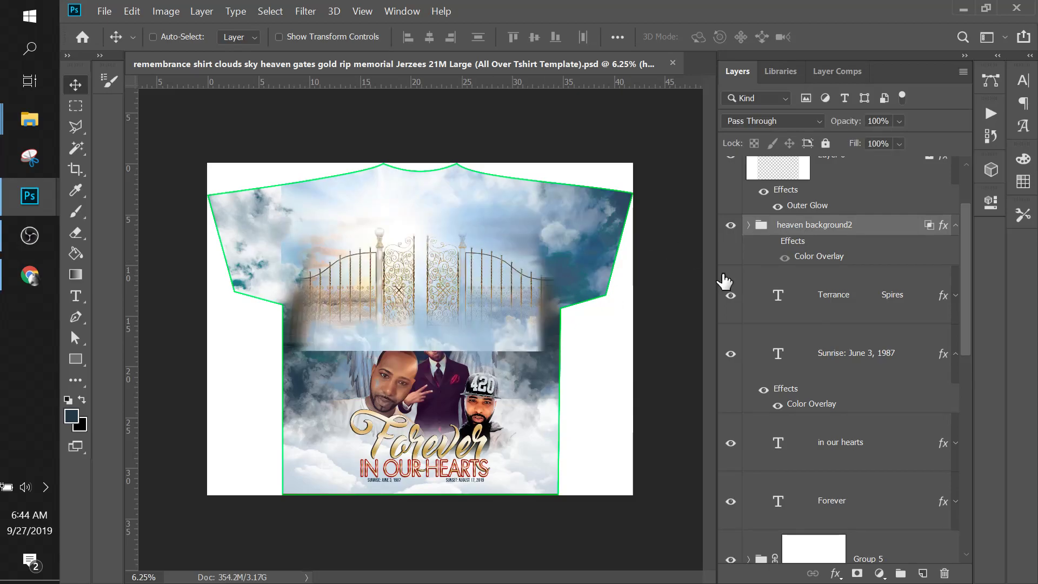
Delete the layer masks from the gate layers Layer 1 and Layer 1 copy inside the heaven background2 group
left_click(749, 226)
left_click(881, 352)
right_click(899, 372)
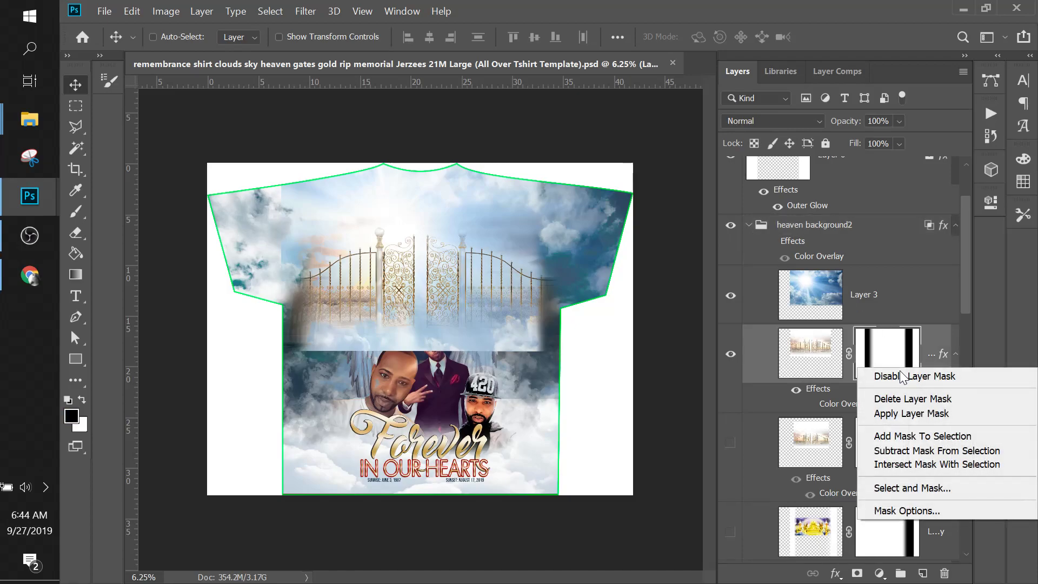
left_click(910, 401)
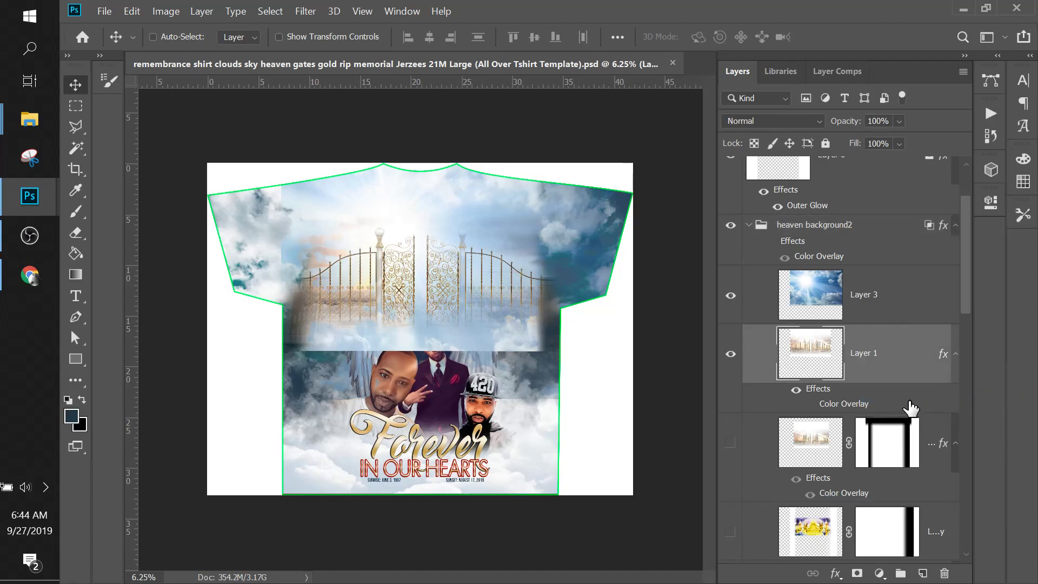
left_click(893, 445)
right_click(893, 446)
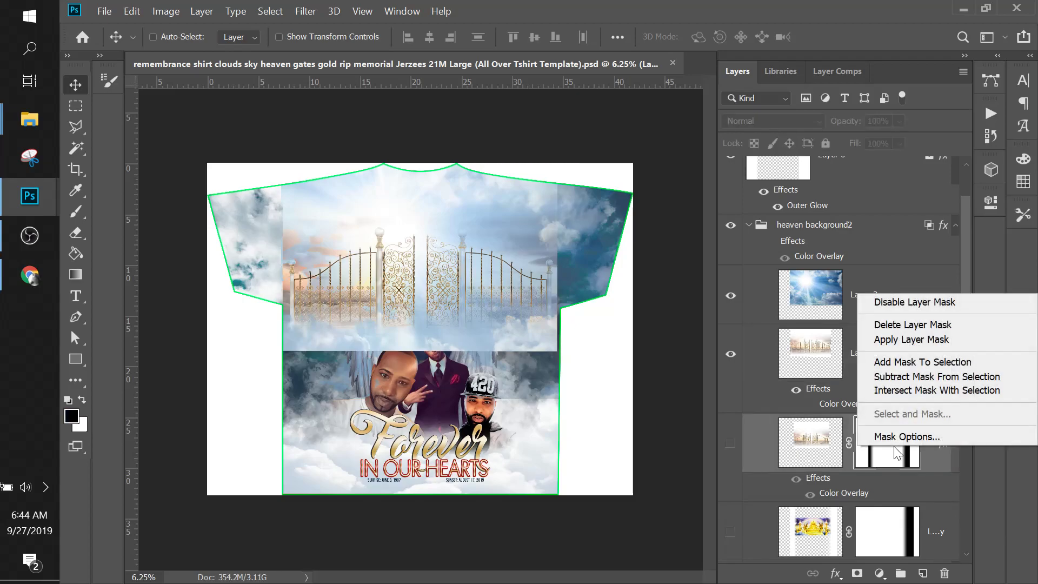
left_click(903, 325)
Delete the mask from Layer 11 copy, place the layer above Layer 1 and preview its golden gate artwork
scroll(901, 332, "down", 3)
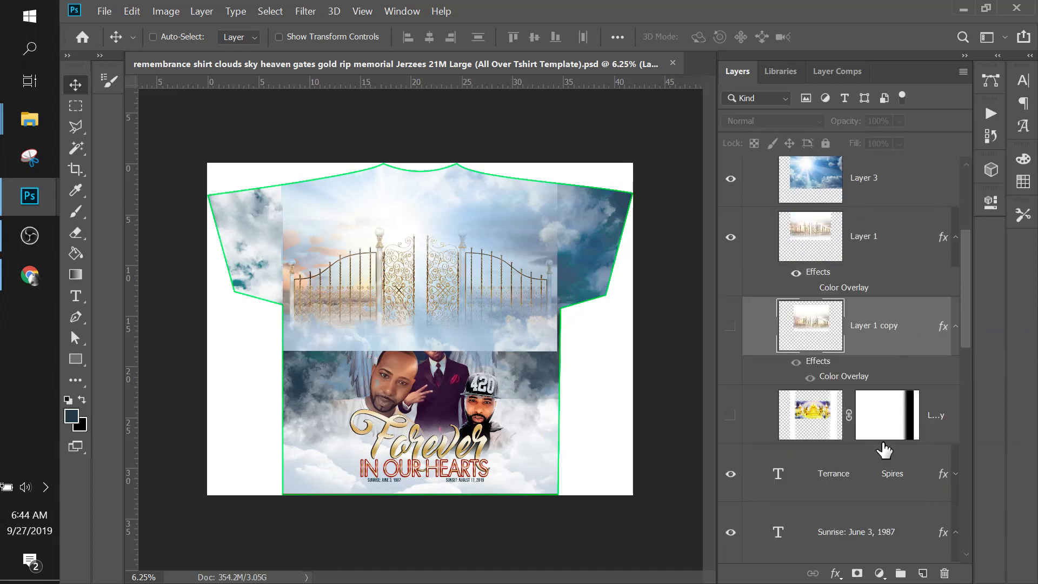
left_click(887, 436)
right_click(896, 430)
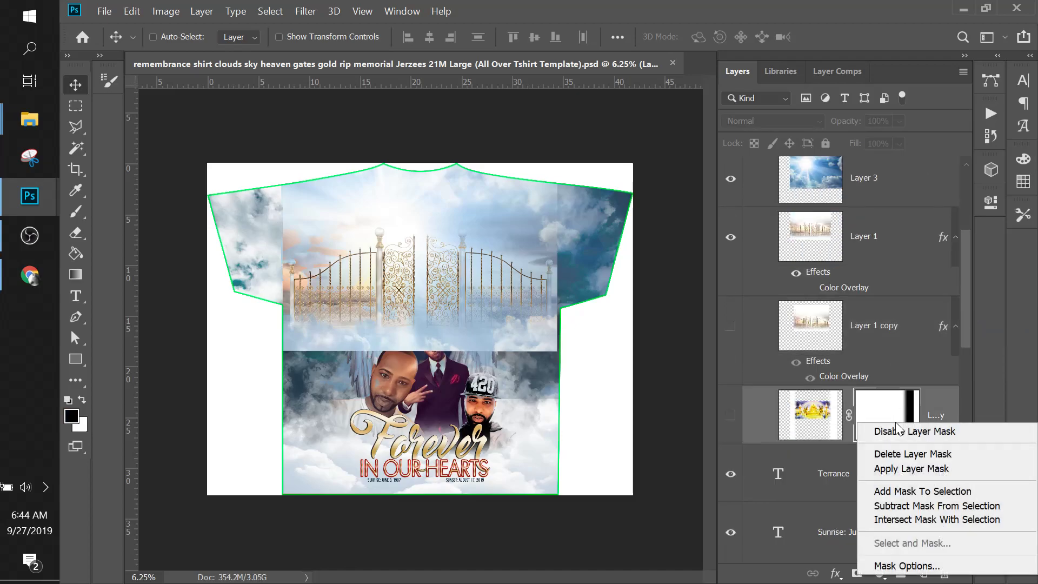
left_click(901, 459)
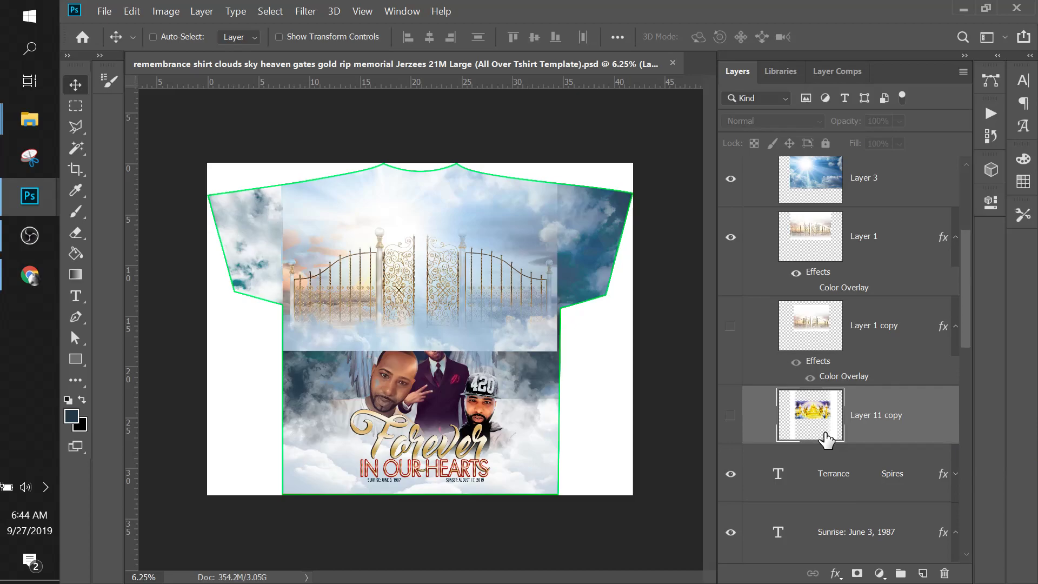
left_click(732, 415)
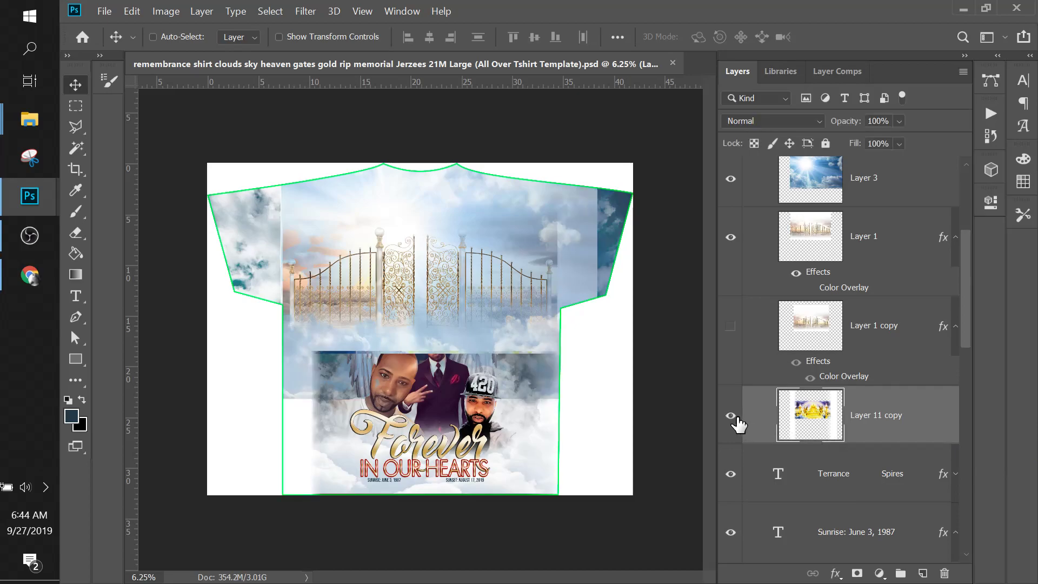
left_click(731, 415)
left_click_drag(827, 424, 837, 223)
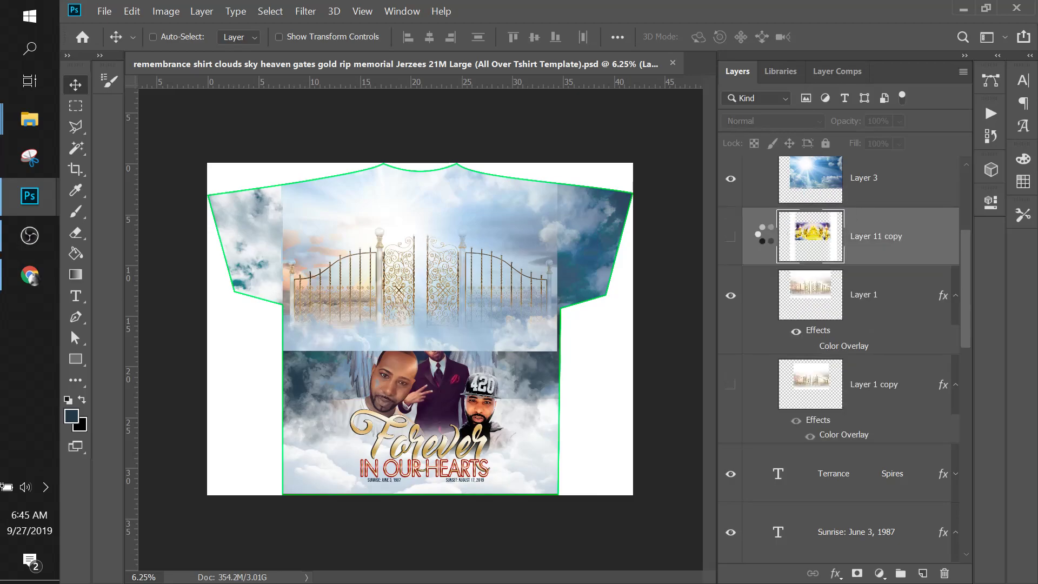
left_click(731, 239)
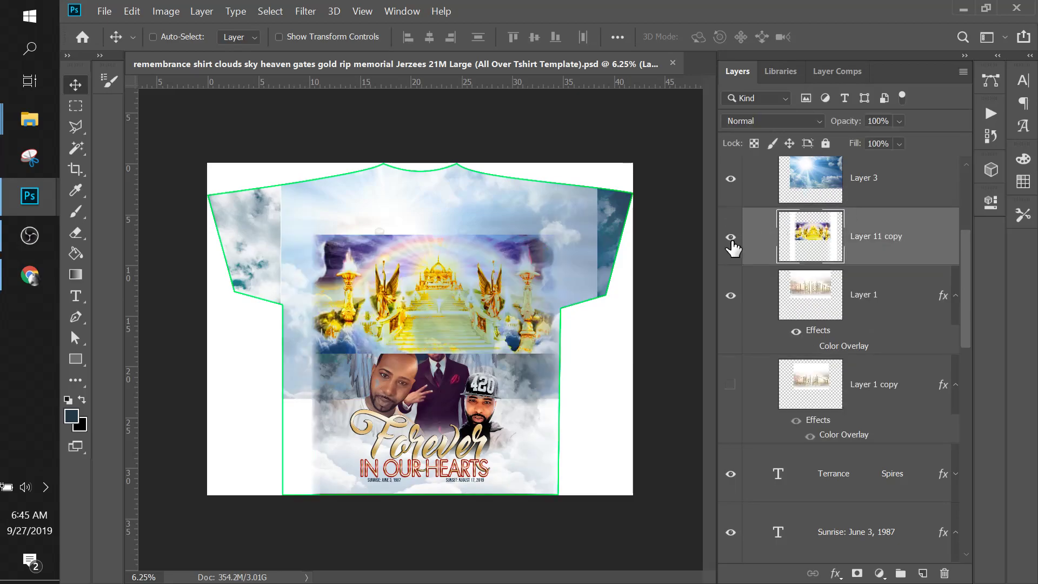
left_click(731, 238)
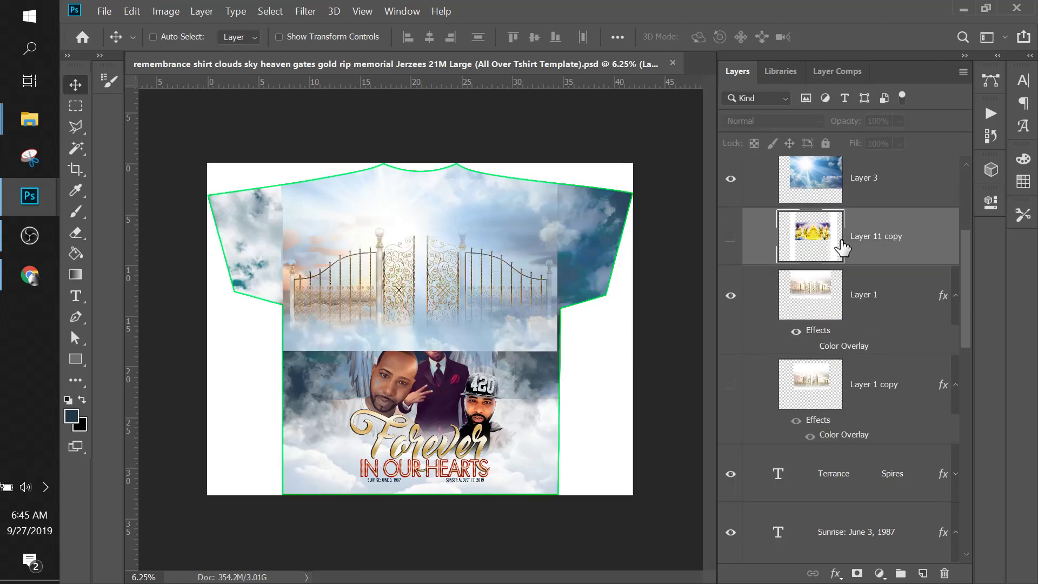
Delete Layer 11 copy from the heaven background2 group and collapse the group
left_click(944, 574)
left_click(855, 328)
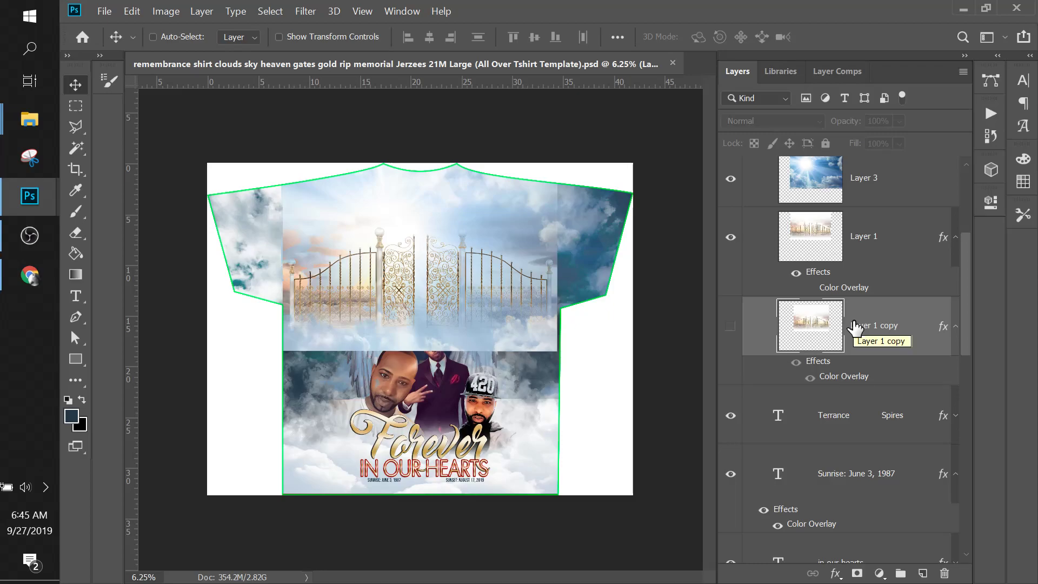
scroll(865, 335, "up", 4)
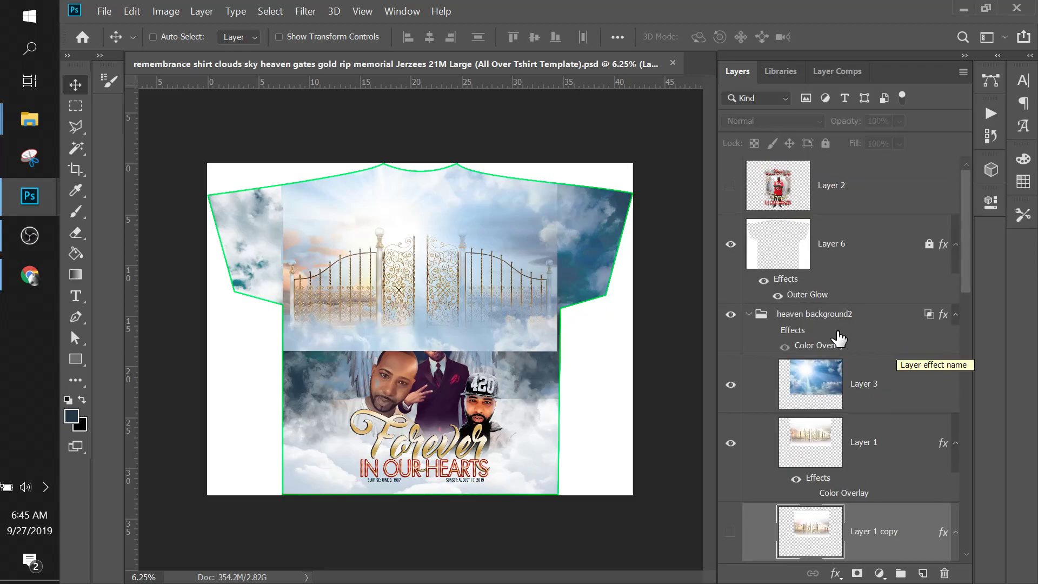
left_click(823, 319)
left_click(748, 315)
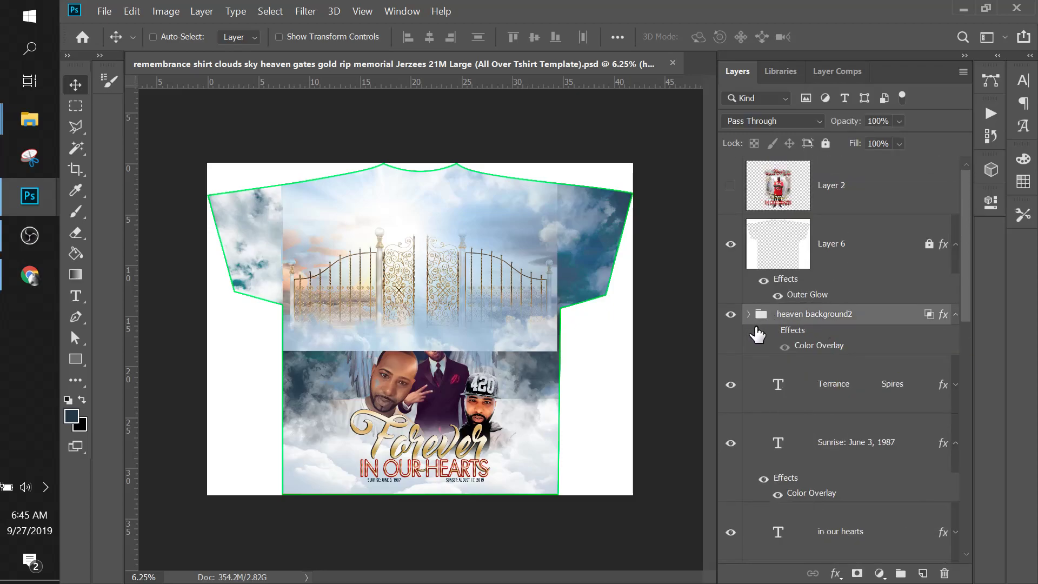
Move the heaven background2 group down the layer stack, between the gq with wings group and Group 3
scroll(752, 330, "down", 1)
left_click_drag(812, 263, 788, 330)
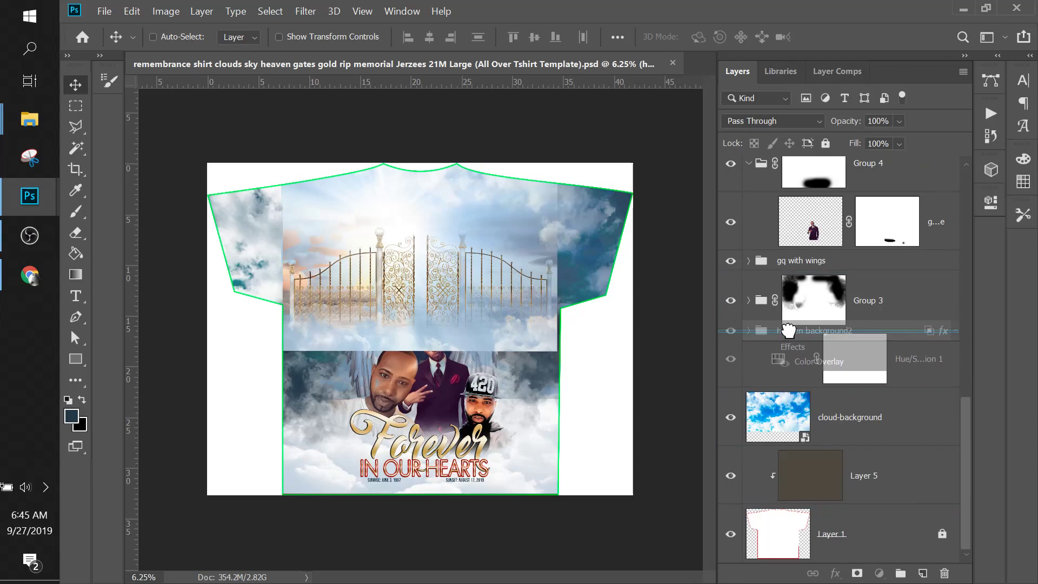
left_click_drag(788, 331, 772, 273)
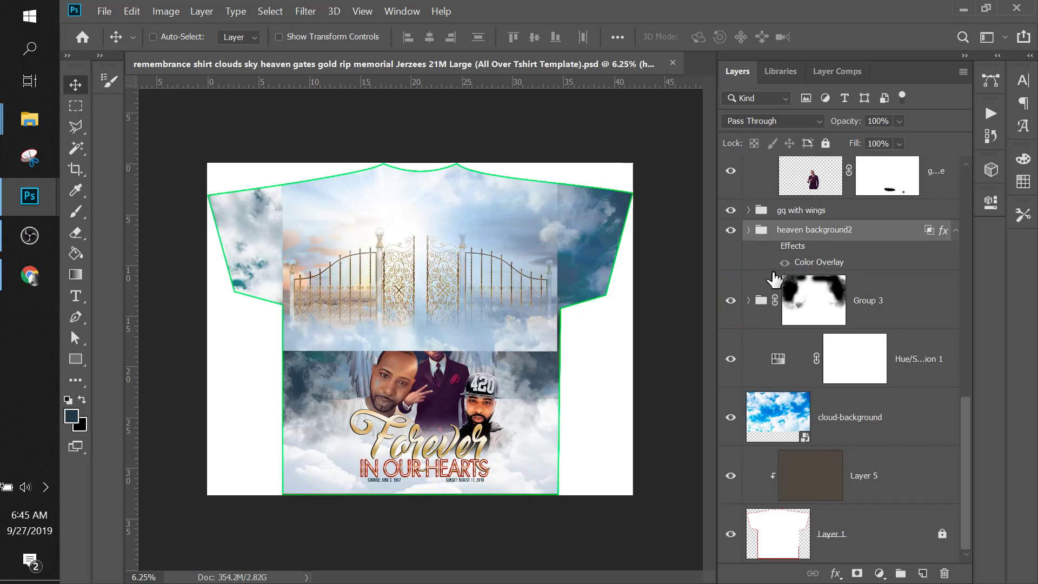
left_click(731, 301)
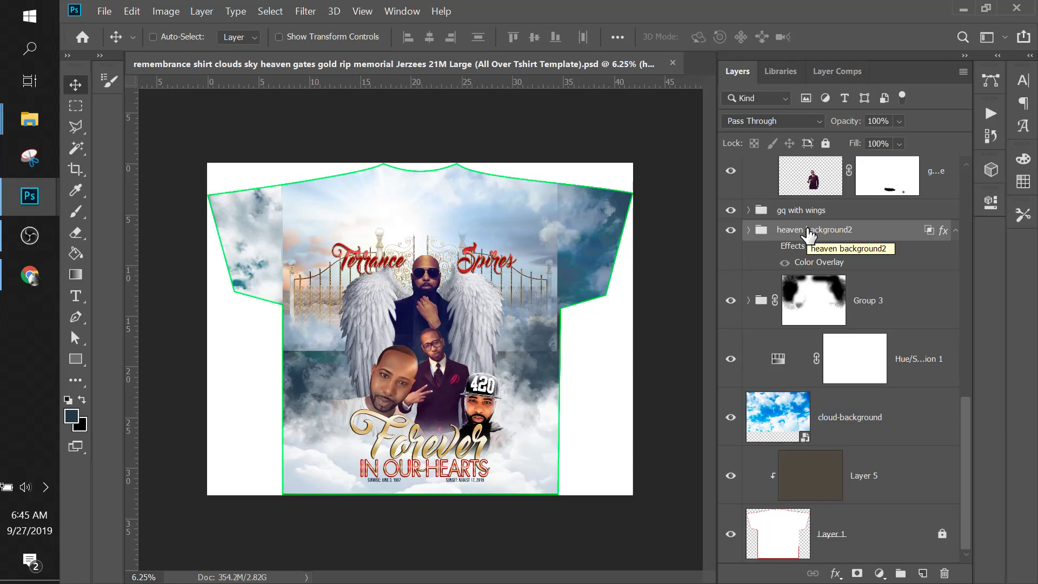
Expand Group 3 and Group 2, and move the heaven background2 group into Group 2 below its gate image
left_click(748, 300)
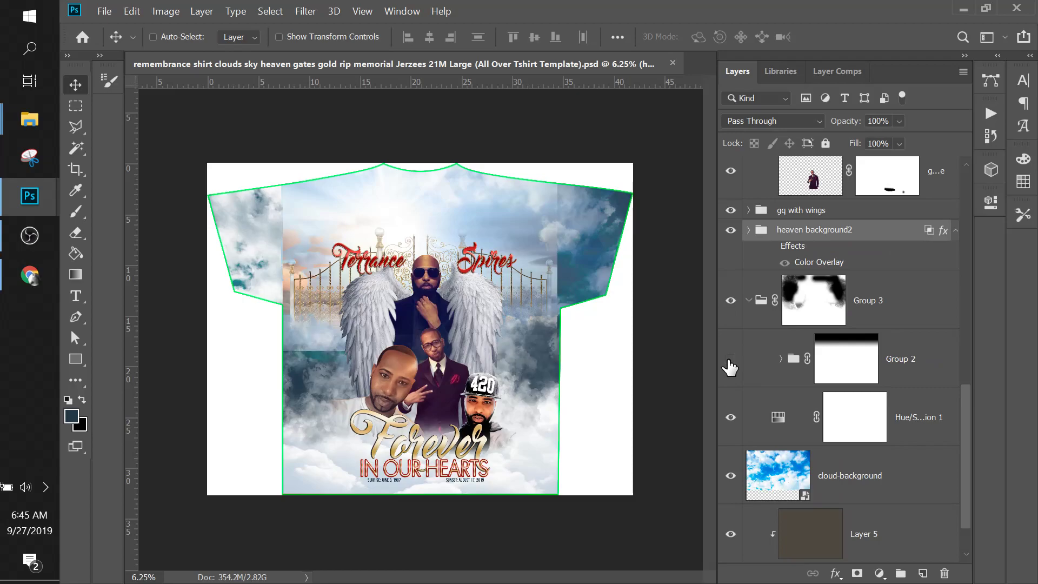
left_click(781, 359)
scroll(785, 366, "down", 2)
scroll(785, 366, "up", 2)
left_click_drag(823, 233, 830, 443)
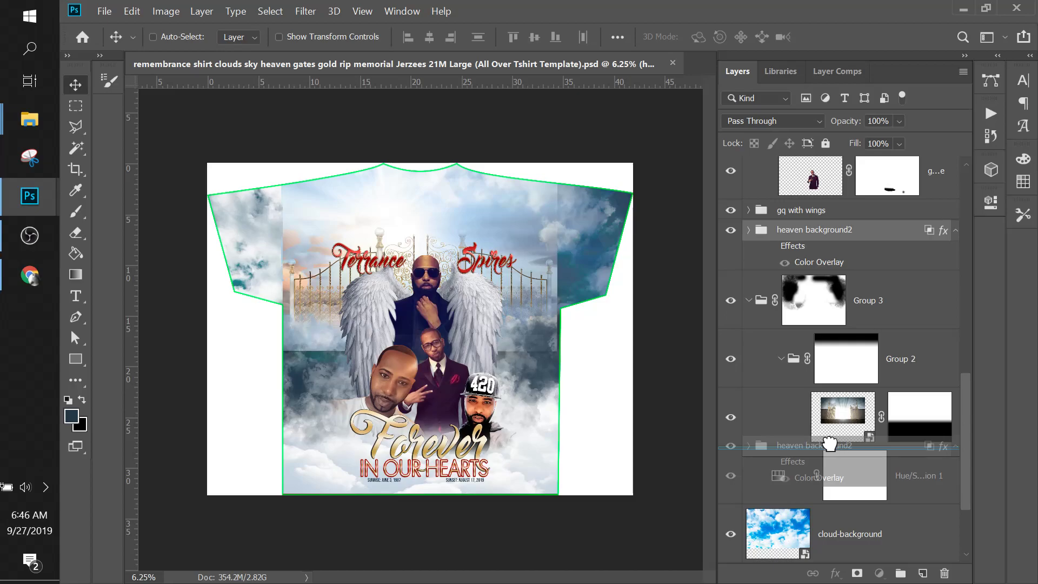
left_click_drag(829, 444, 830, 445)
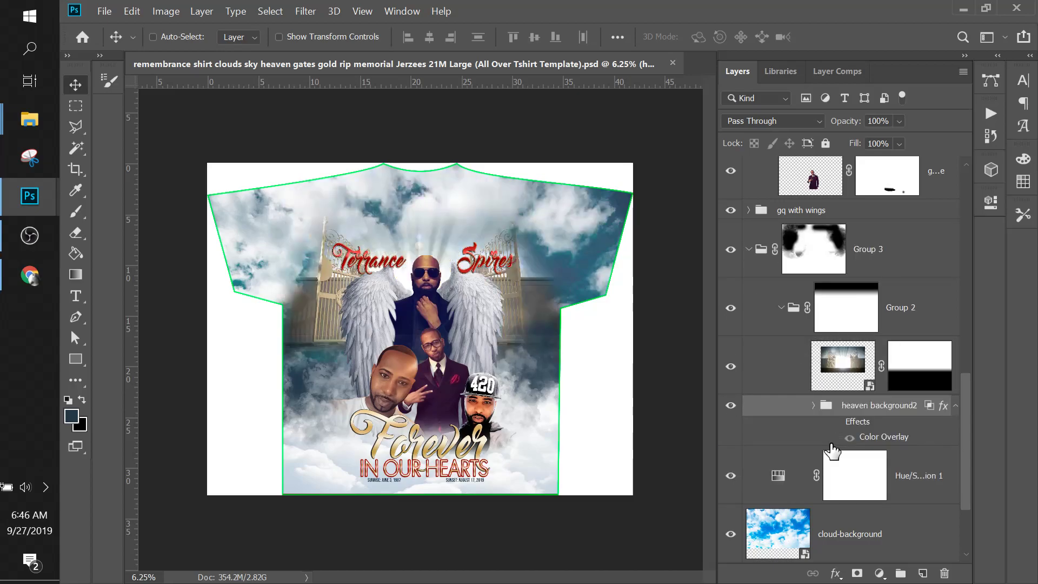
Hide the original gate image in Group 2 and compare the shirt with and without Group 2
left_click(733, 371)
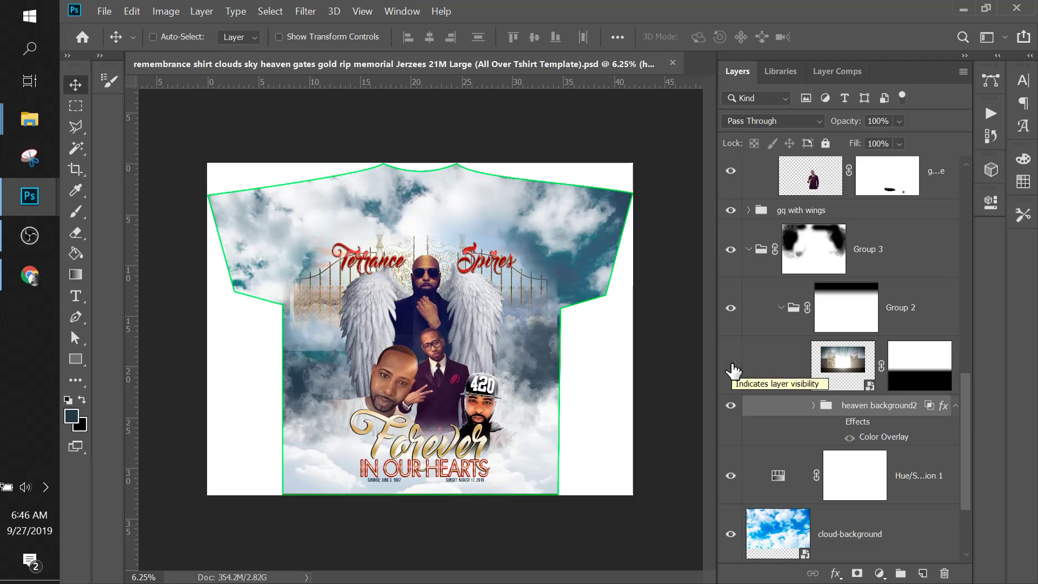
left_click(813, 407)
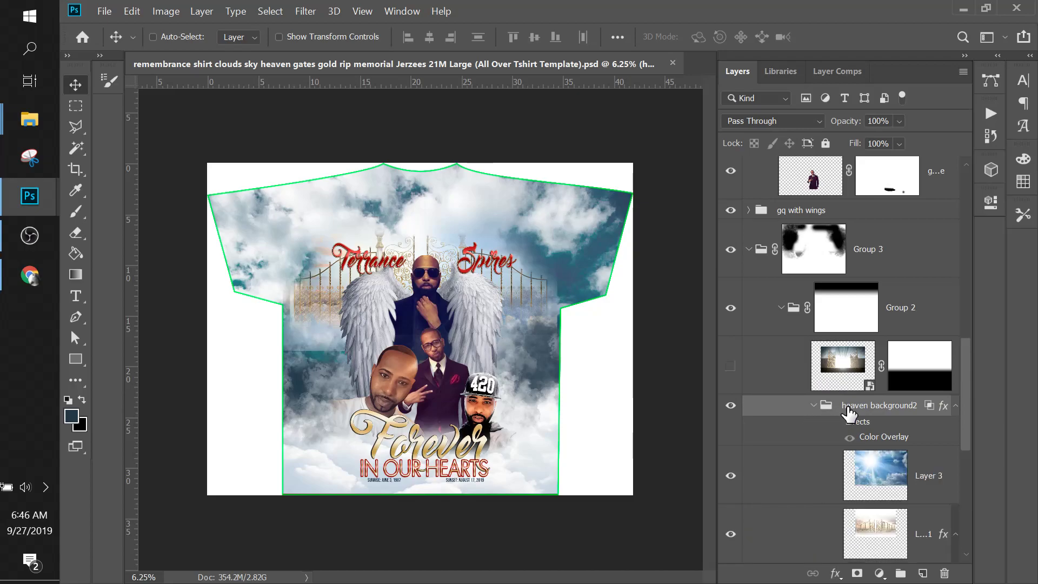
mouse_move(459, 303)
left_mouse_down()
mouse_move(461, 277)
mouse_move(471, 313)
mouse_move(478, 299)
left_mouse_up()
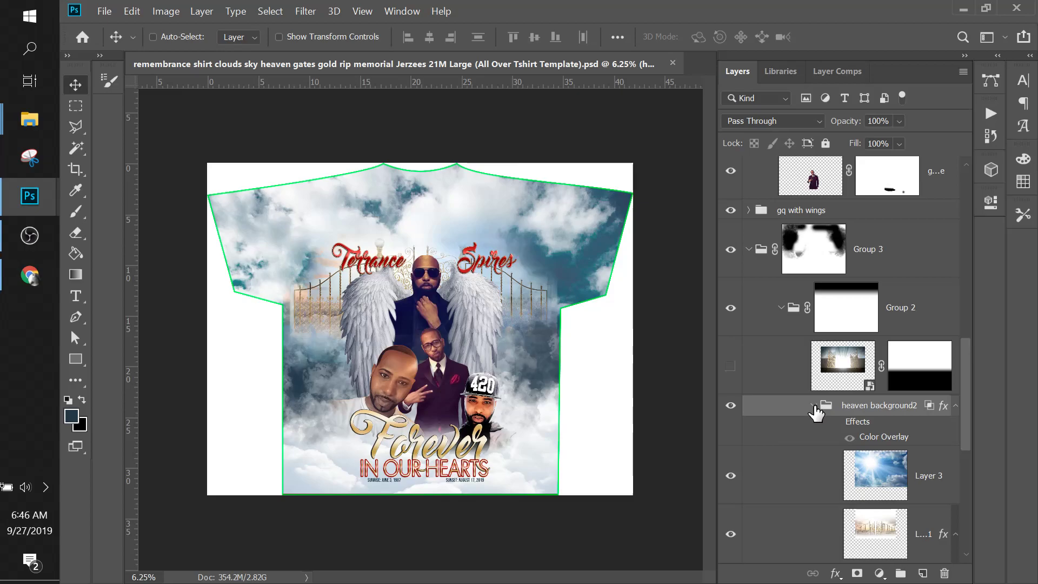
left_click(729, 307)
left_click(728, 309)
Move the heaven background2 group out of Group 2 to sit above it within Group 3, and collapse it
left_click_drag(840, 400, 812, 291)
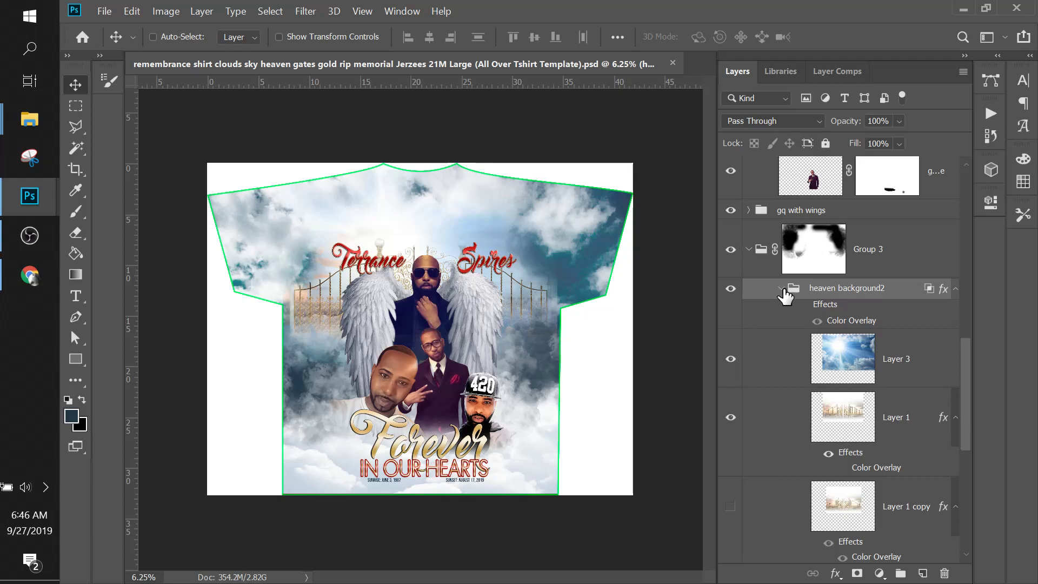
left_click(781, 289)
left_click(731, 288)
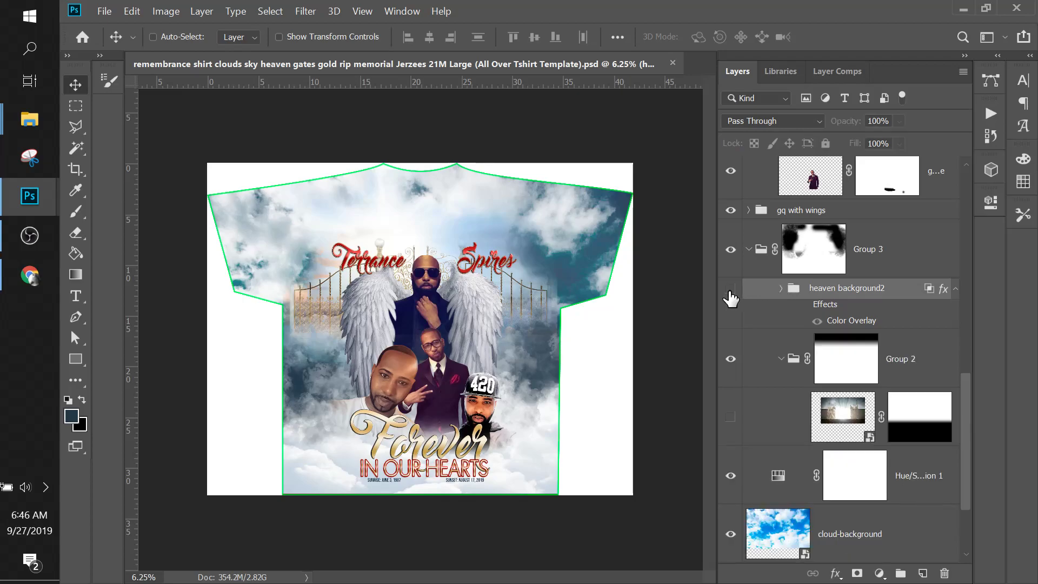
left_click(731, 290)
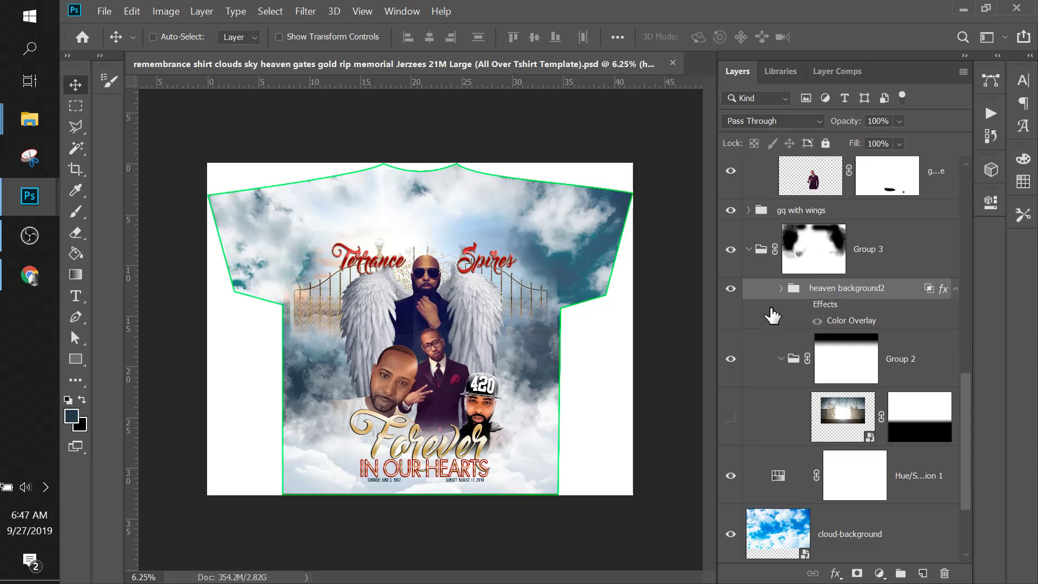
Scale the heaven background2 group to 70.34% and centre its gates behind the winged figure's head
key("ctrl+t")
left_click_drag(280, 155, 316, 179)
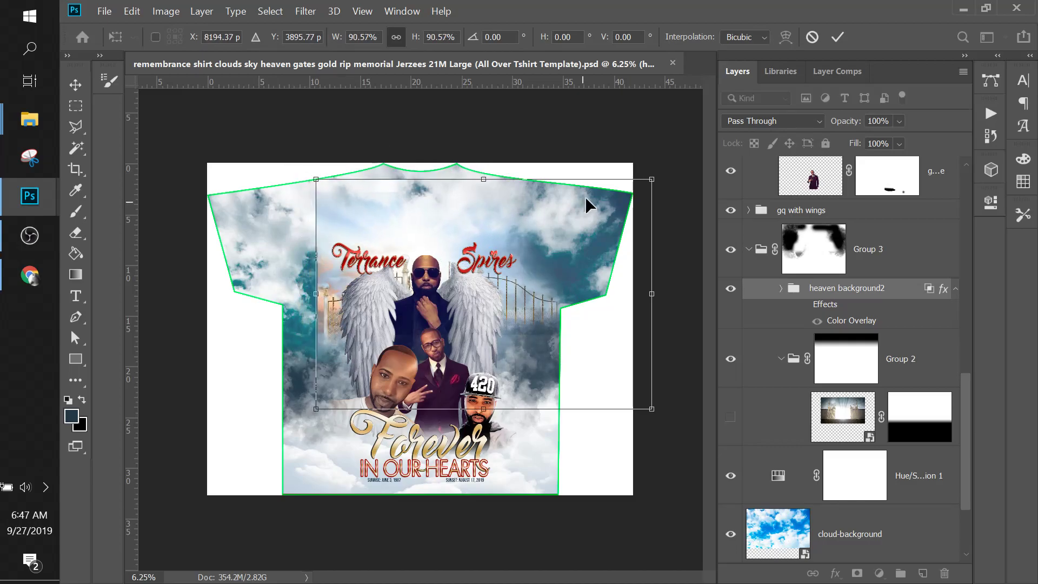
left_click_drag(601, 182, 586, 186)
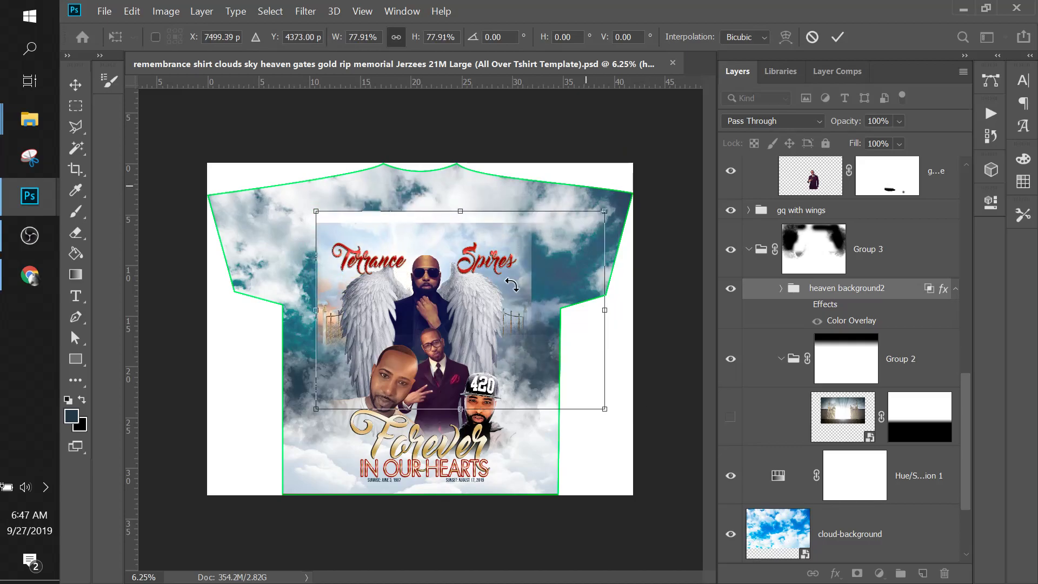
left_click_drag(525, 307, 522, 280)
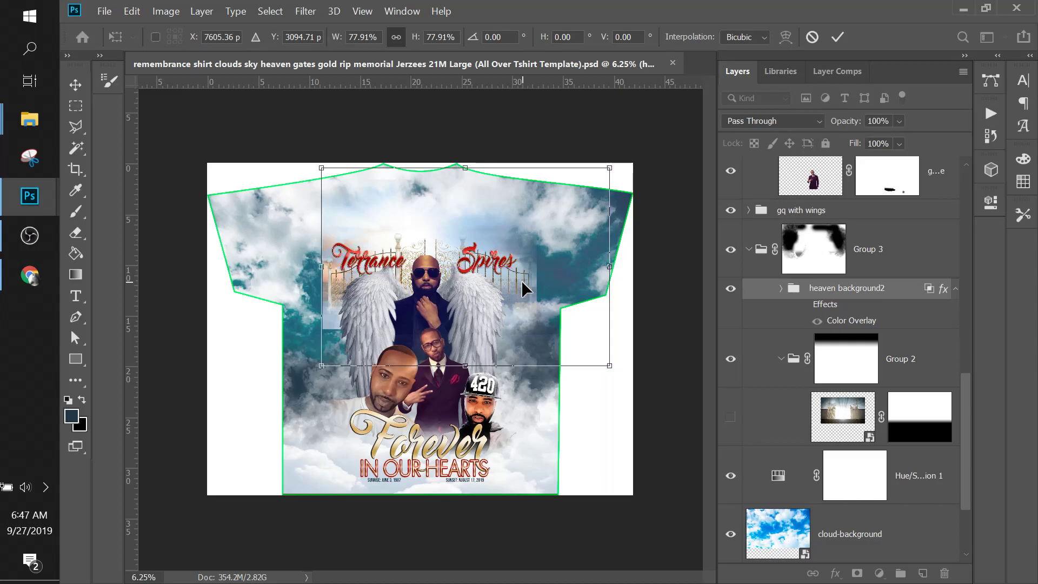
key("Left")
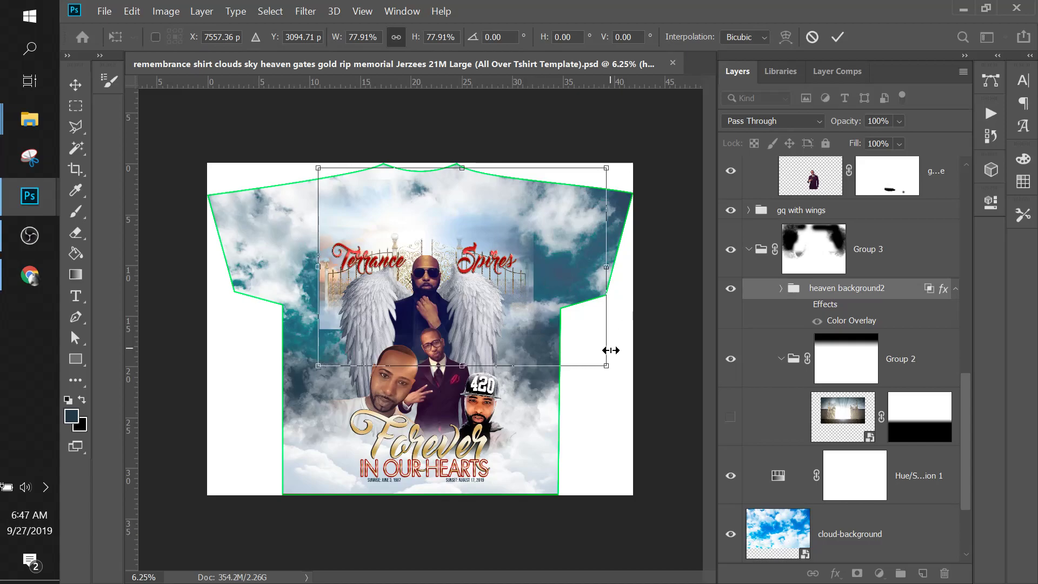
left_click_drag(606, 364, 586, 345)
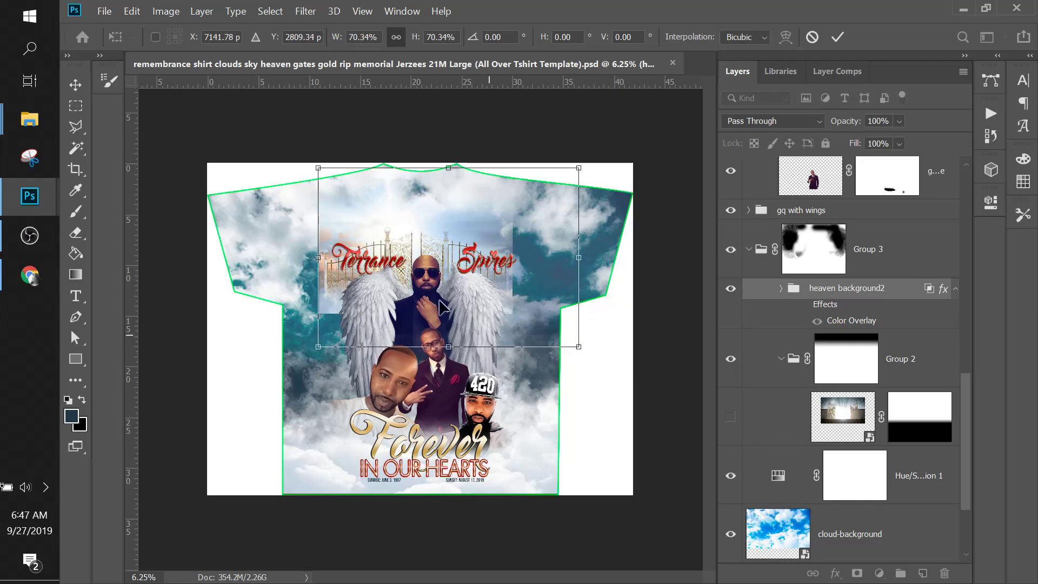
left_click_drag(422, 262, 434, 264)
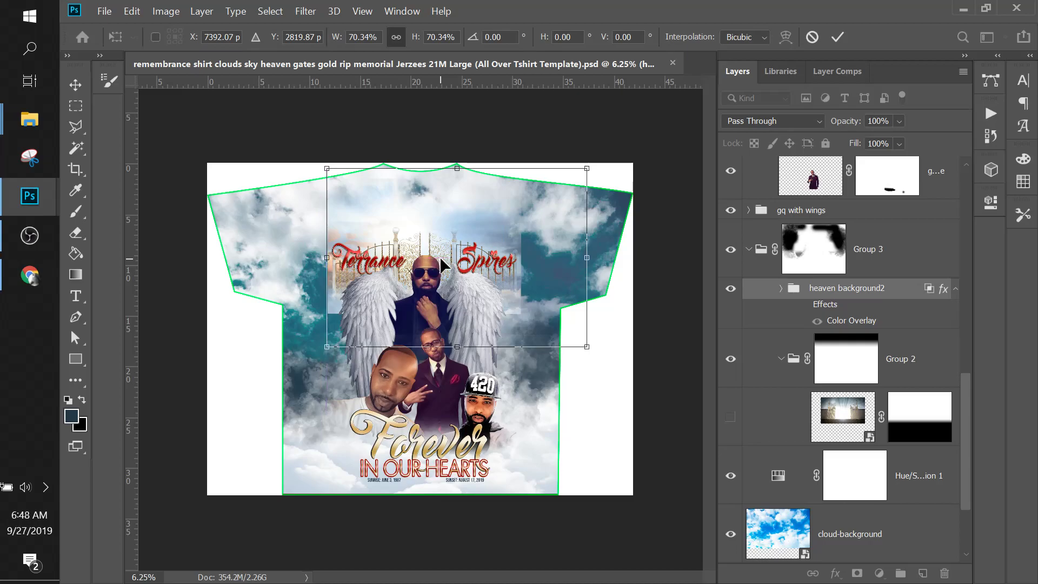
key("Return")
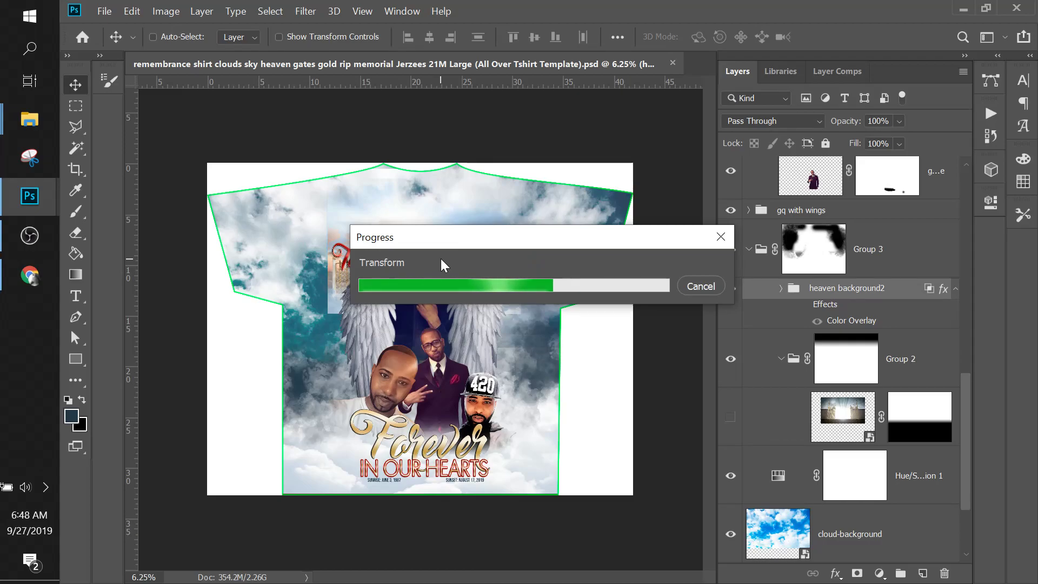
Hide the red name text layer that overlaps the gates
key("ctrl+plus")
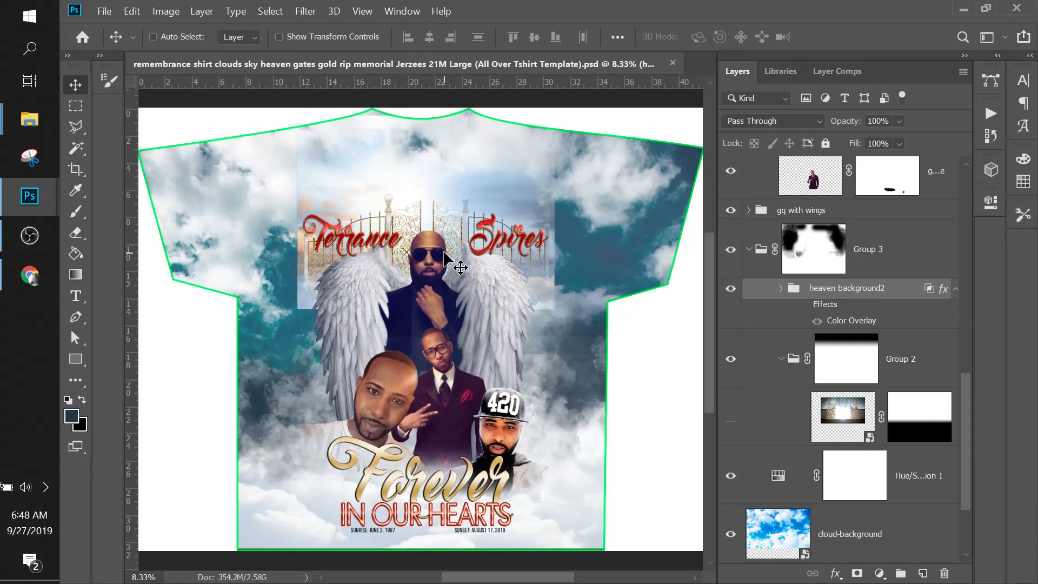
right_click(494, 245)
left_click(611, 253)
left_click(731, 186)
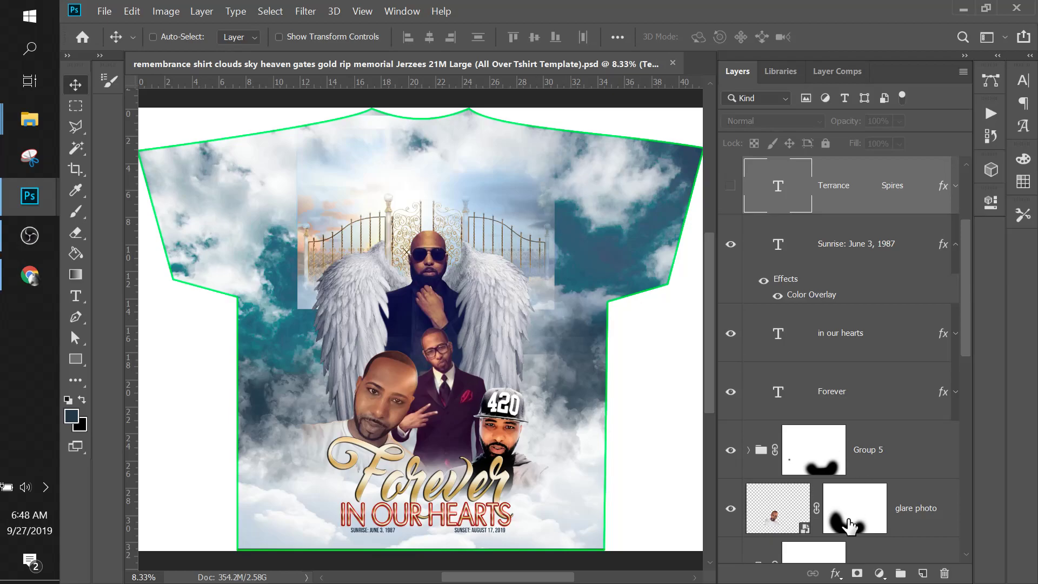
Expand the heaven background2 group inside Group 3 to list its layers
scroll(863, 267, "down", 5)
scroll(863, 267, "down", 3)
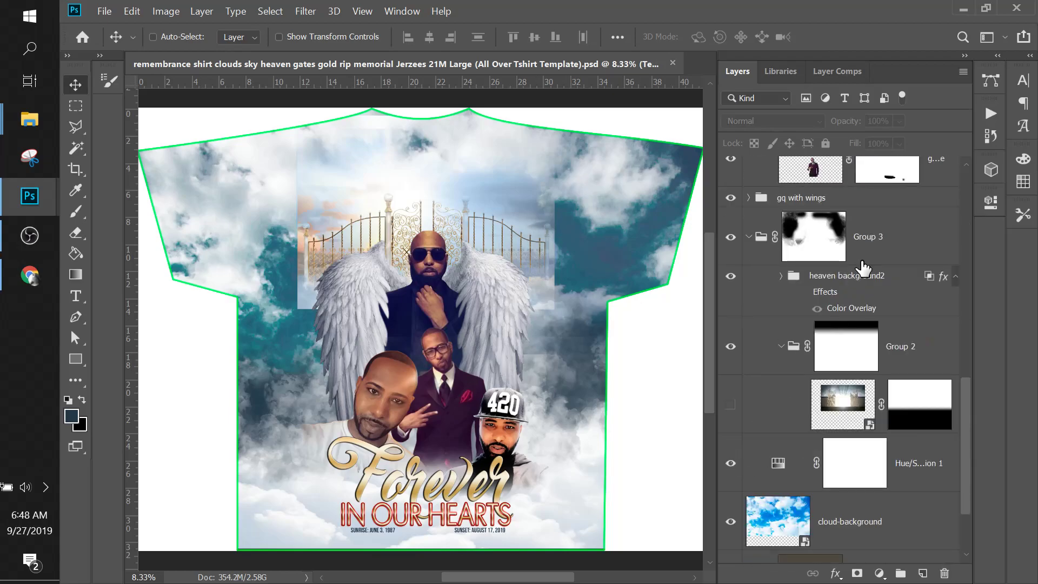
left_click(863, 361)
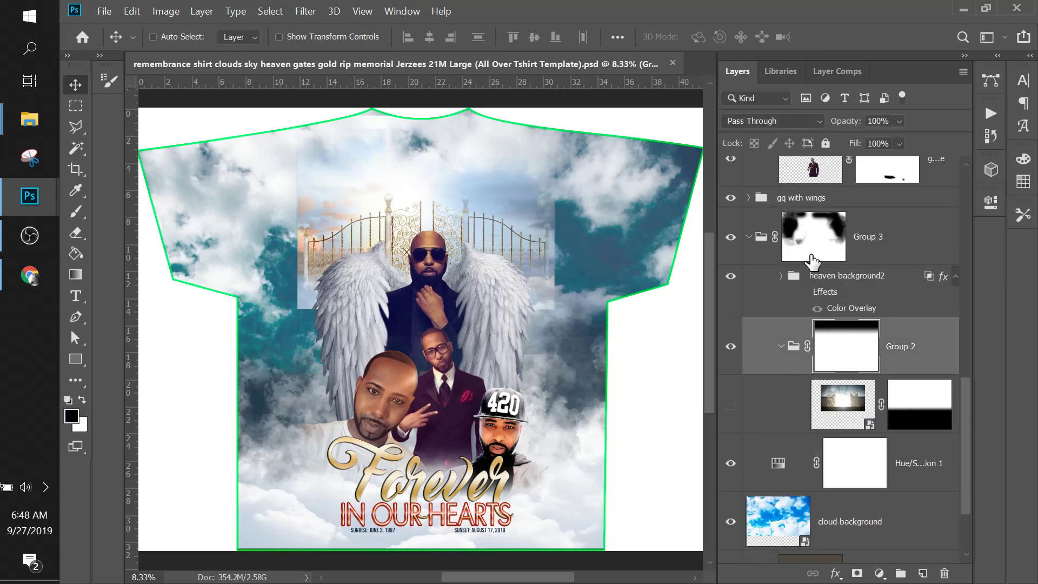
left_click(781, 276)
scroll(856, 380, "down", 1)
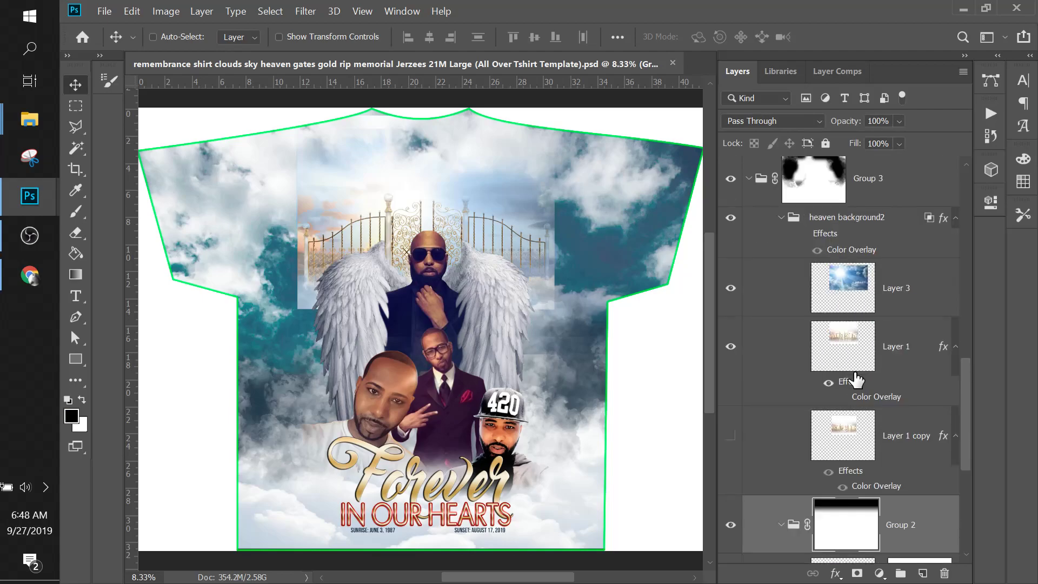
Compare Layer 1 with Layer 1 copy in heaven background2, delete Layer 1 copy, and leave Layer 1 visible
left_click(853, 350)
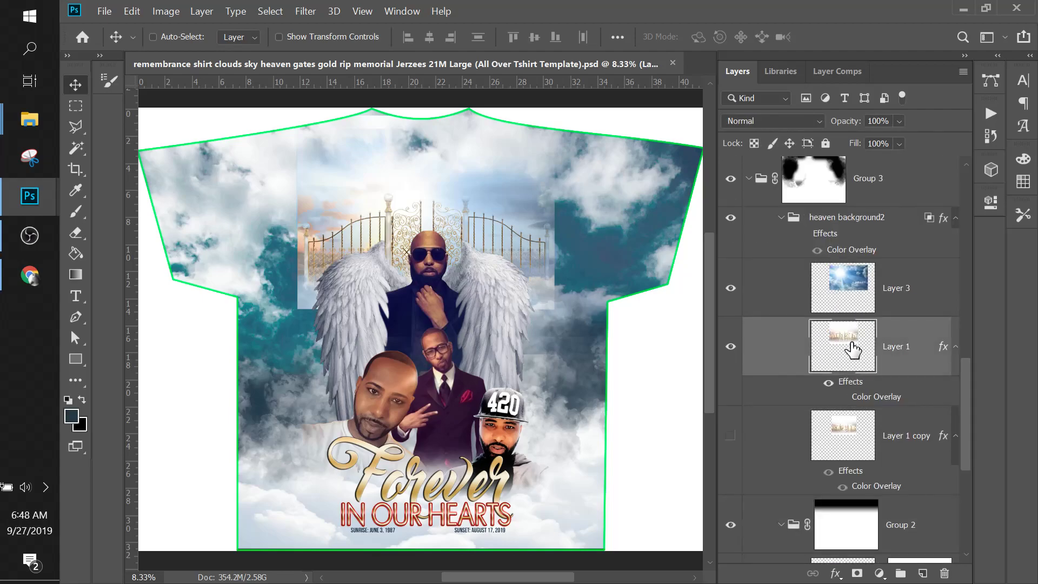
left_click(730, 347)
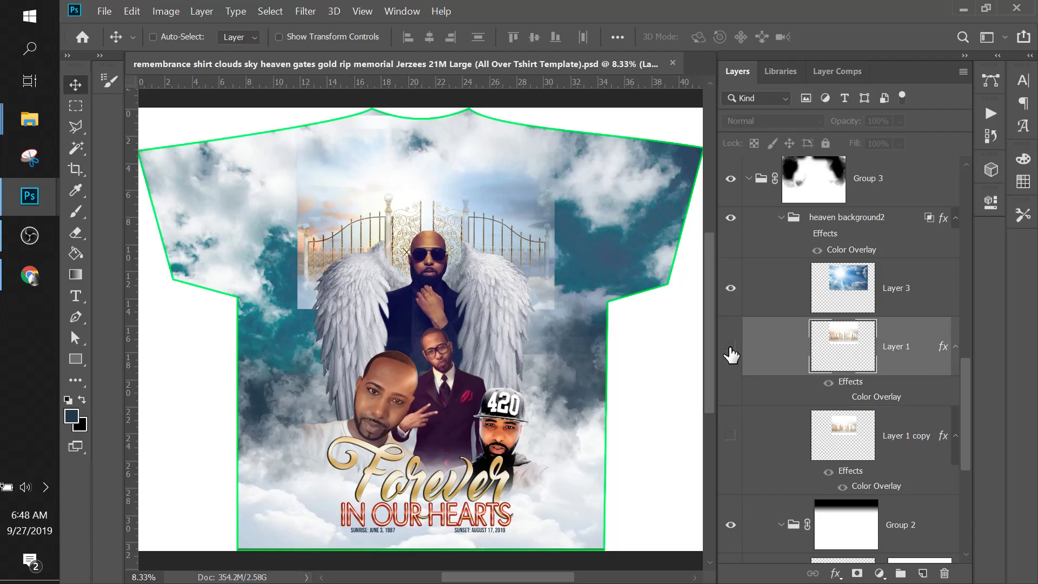
left_click(731, 346)
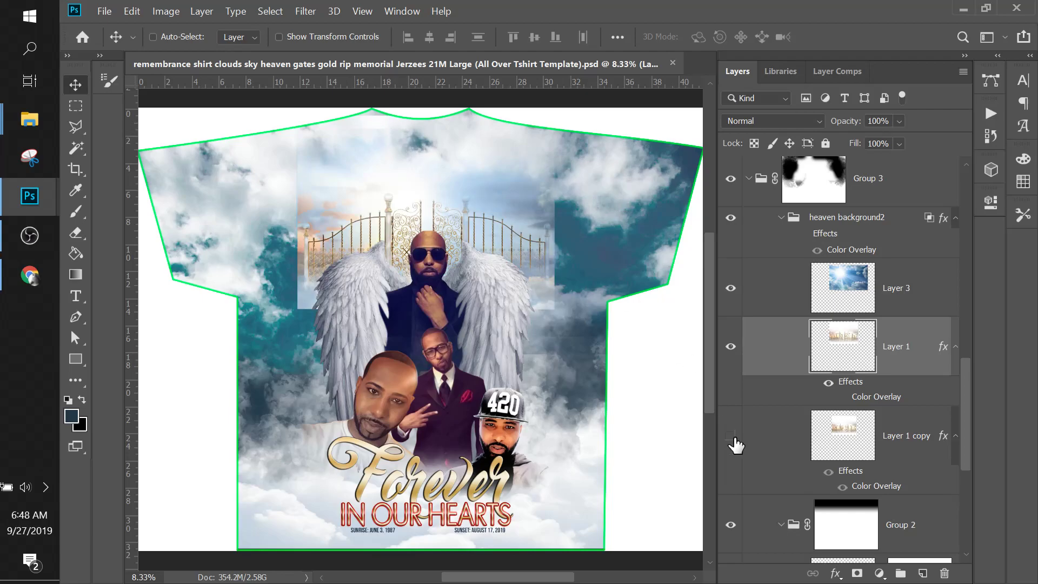
left_click(728, 437)
left_click(730, 349)
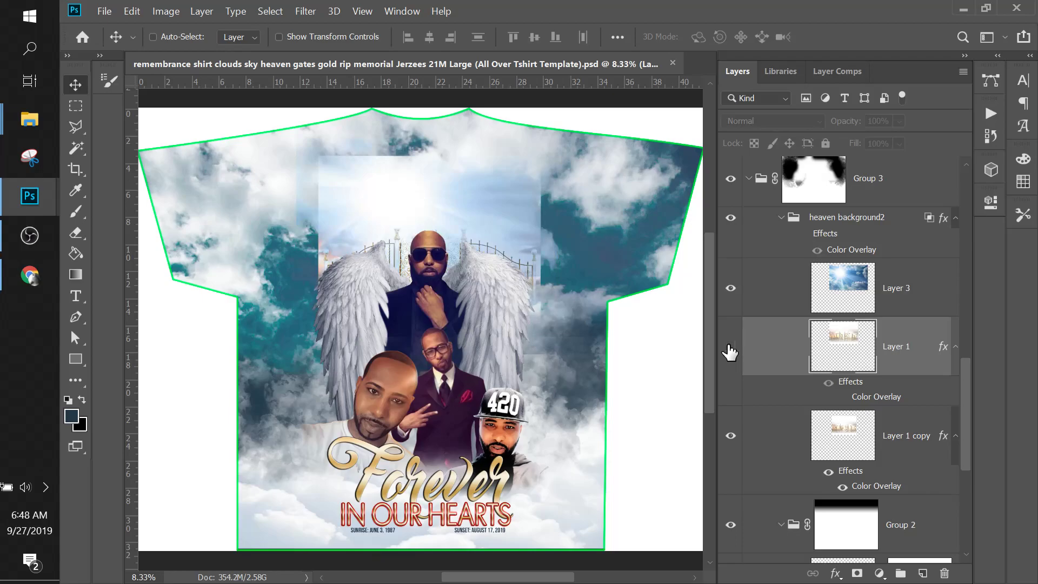
left_click(841, 443)
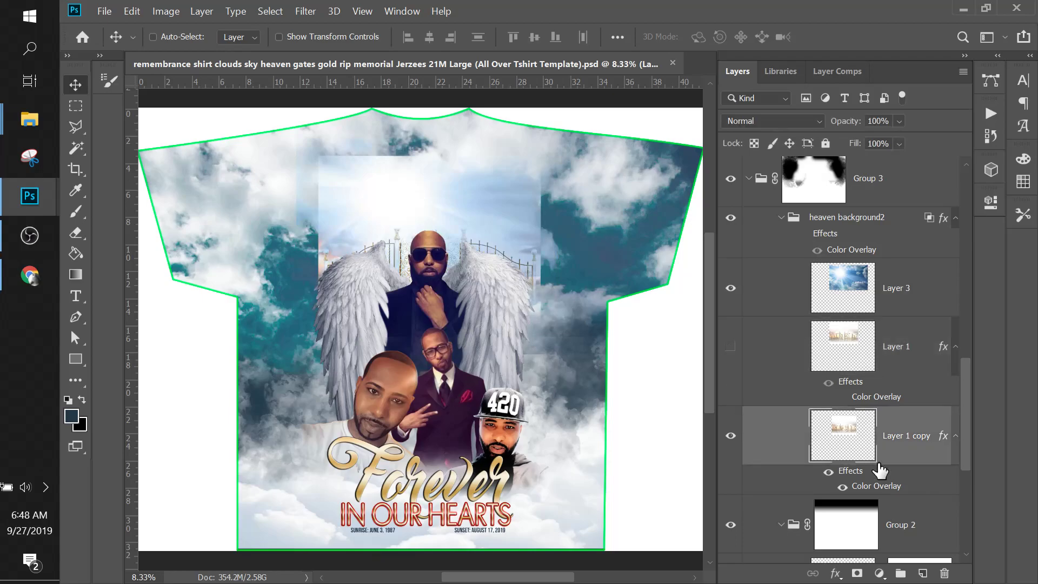
key("Delete")
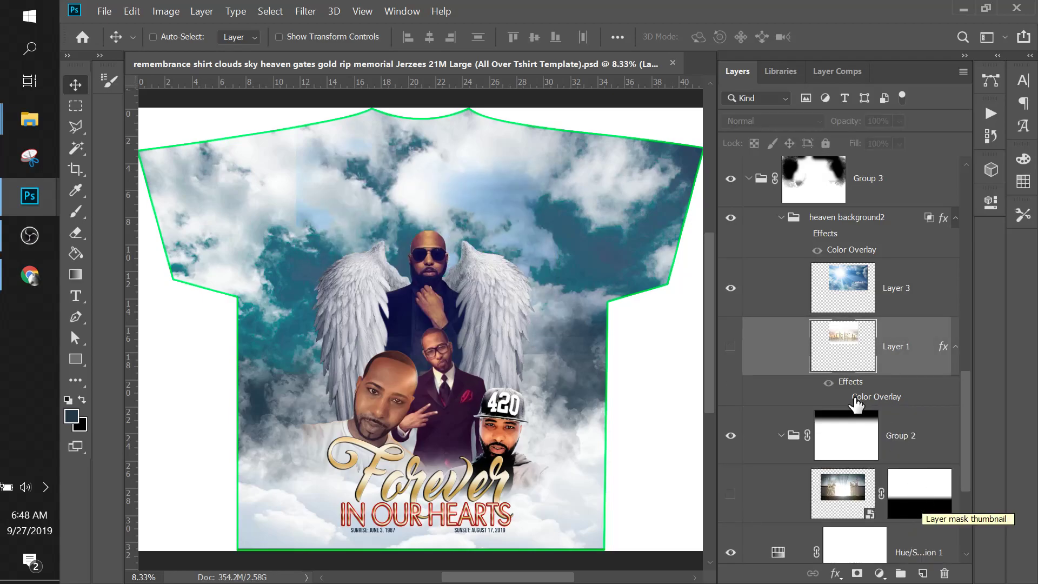
left_click(731, 352)
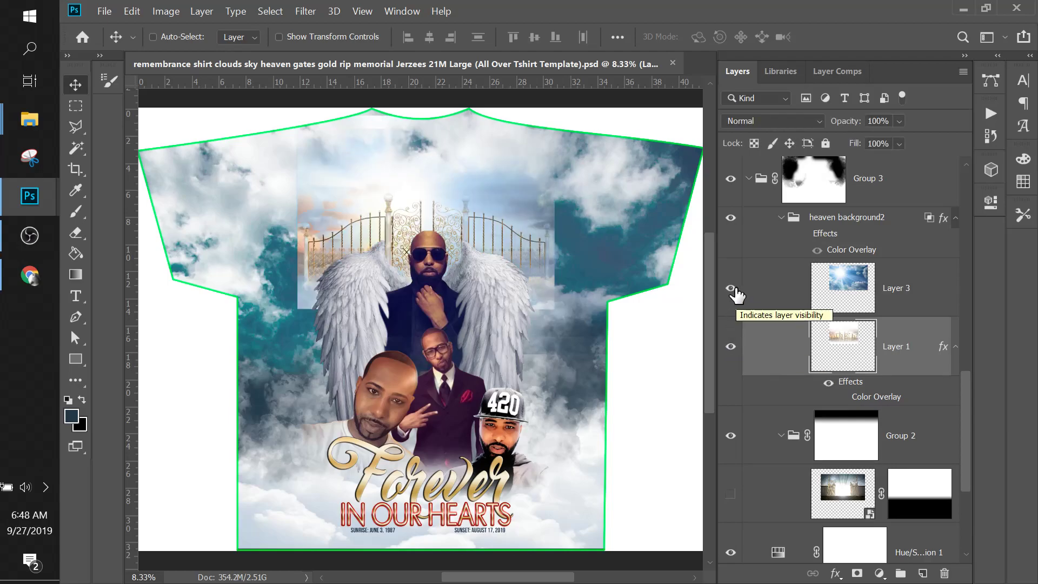
Examine what Layer 3 and Layer 1 each contribute to the gate background by switching their visibility off and on
left_click(797, 292)
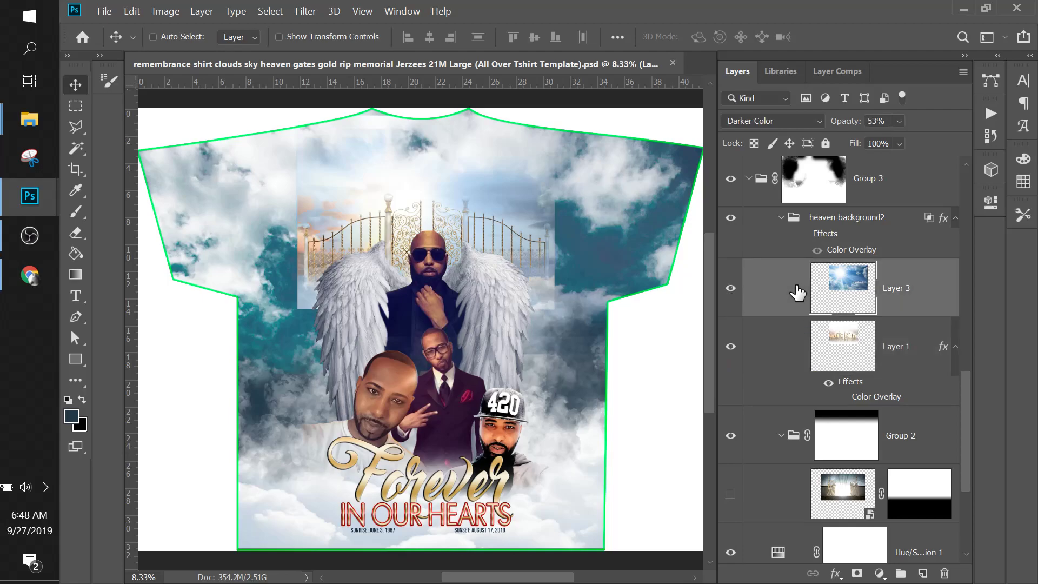
left_click(730, 289)
left_click(730, 292)
left_click(730, 289)
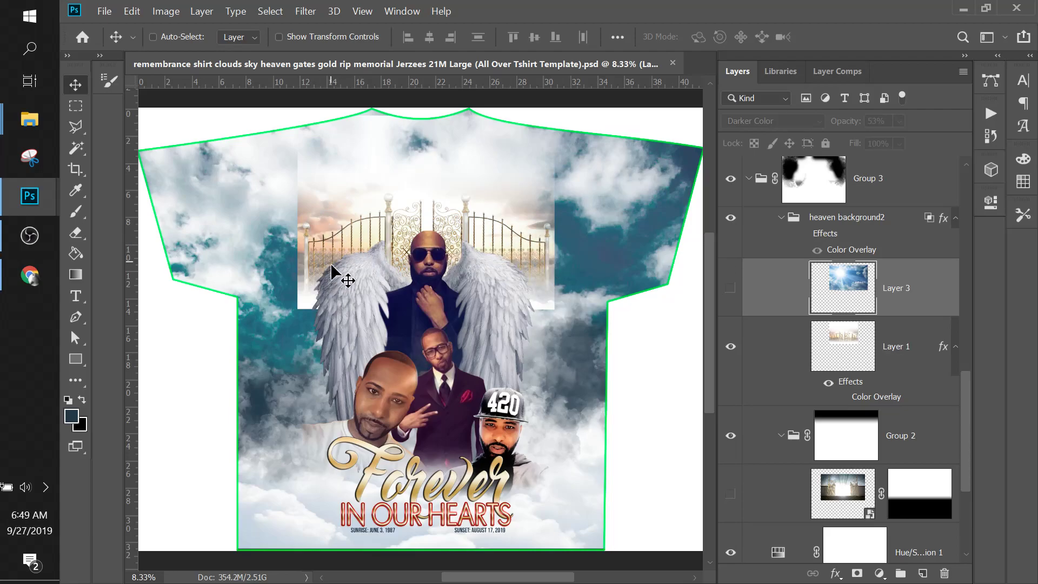
left_click(731, 288)
left_click(730, 347)
left_click(729, 350)
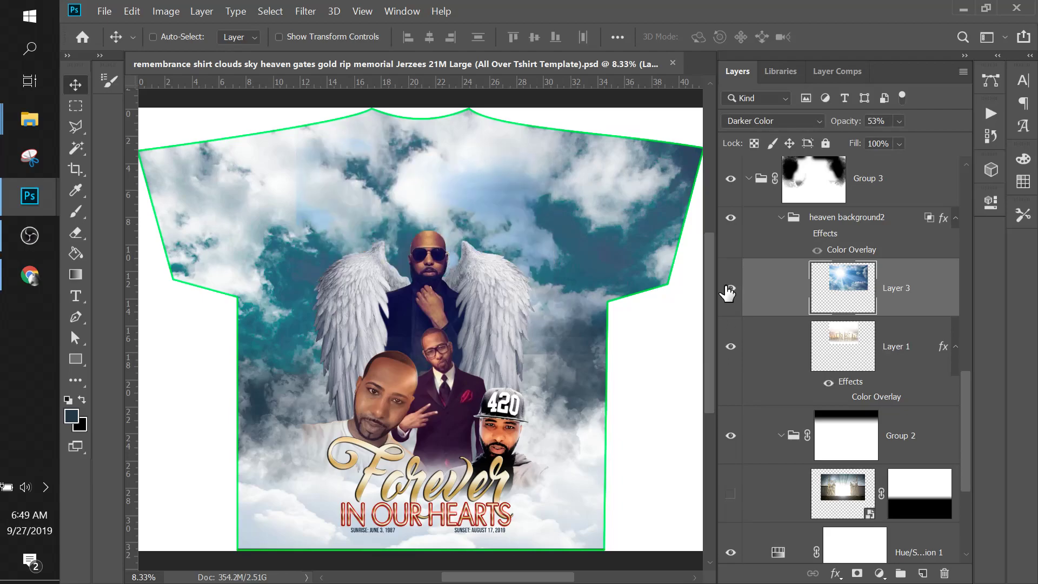
left_click(727, 289)
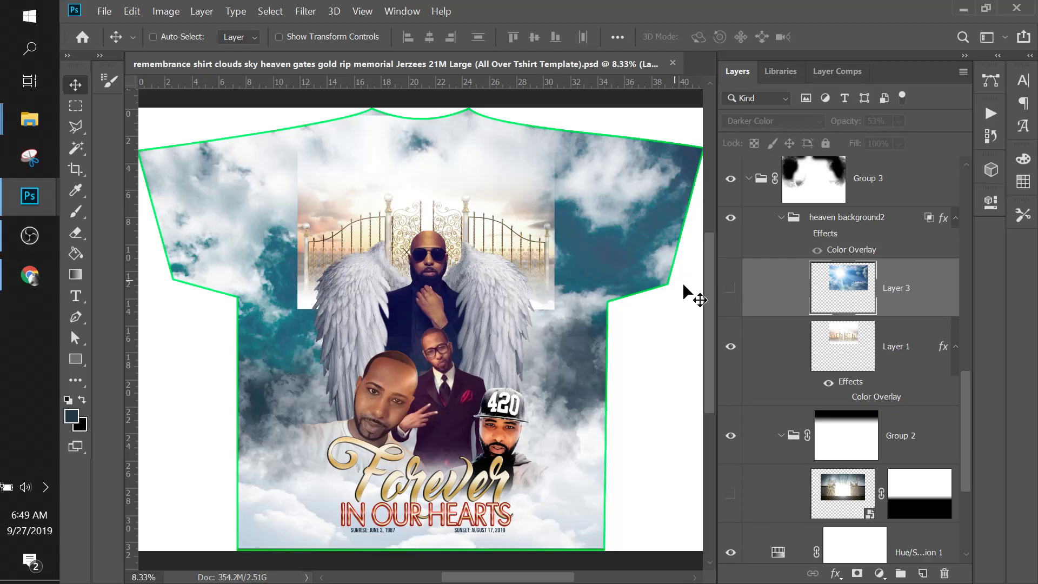
left_click(731, 290)
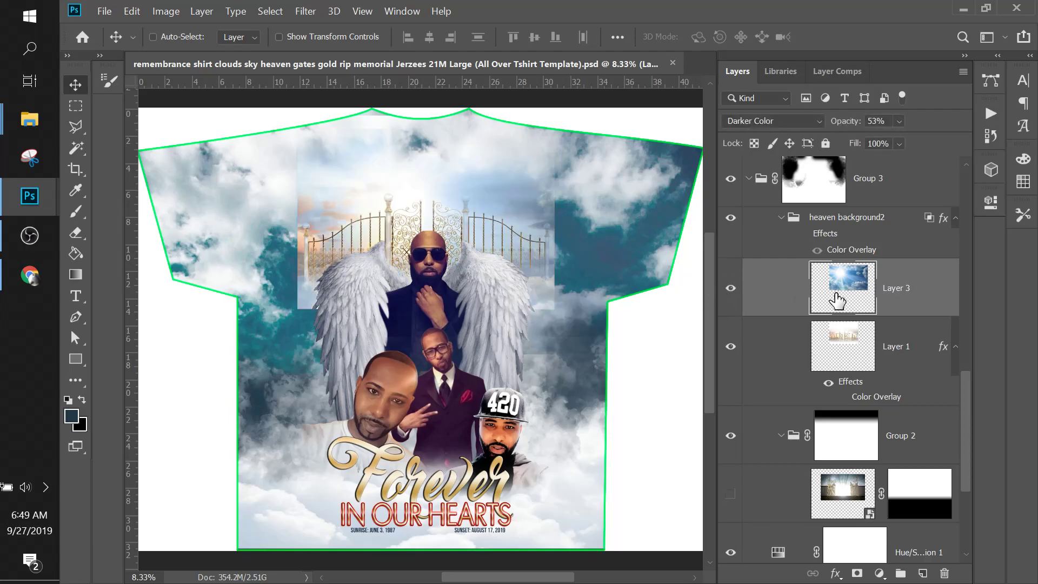
Try the Darken, Multiply and Color Burn blend modes on Layer 3
left_click(767, 122)
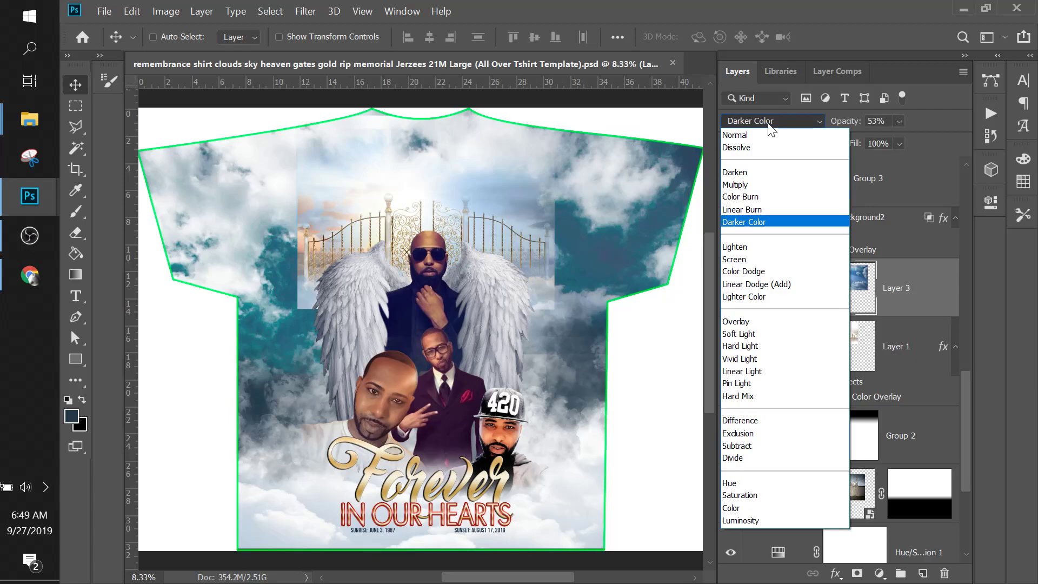
left_click(768, 172)
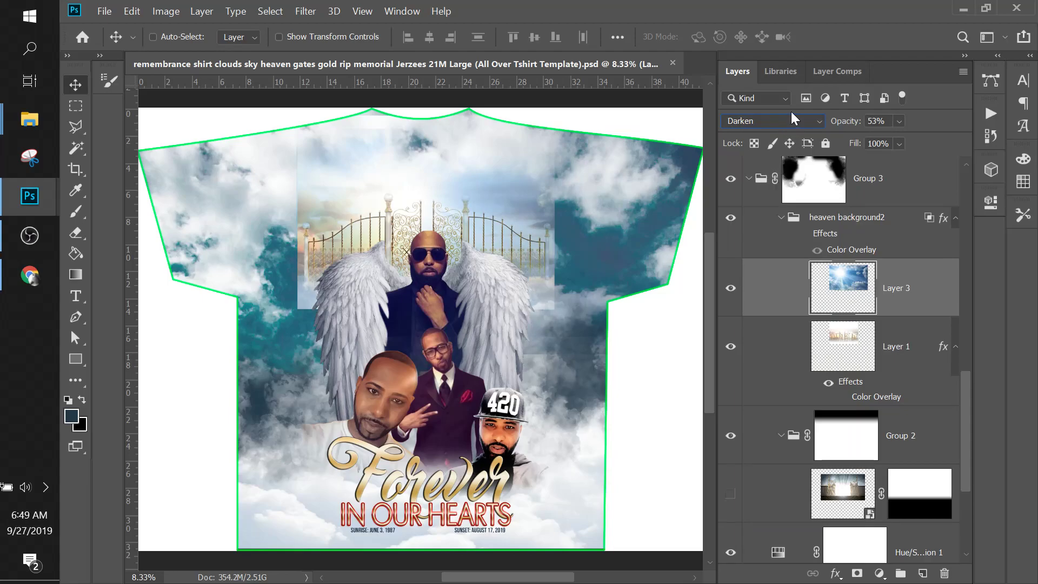
key("Down")
key("Down")
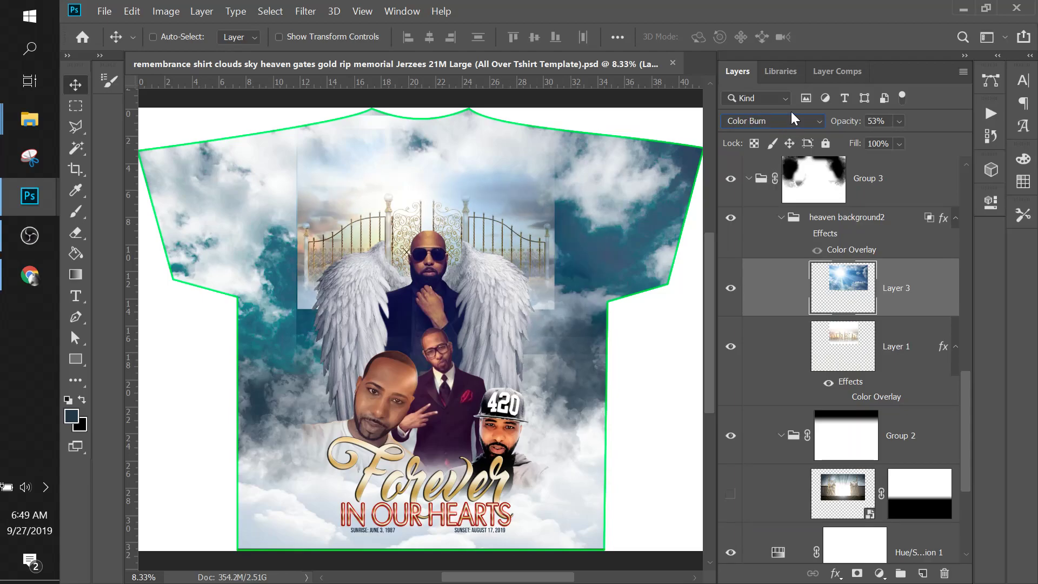
Set Layer 3's opacity to 73%
left_click(898, 122)
left_click_drag(916, 139, 928, 138)
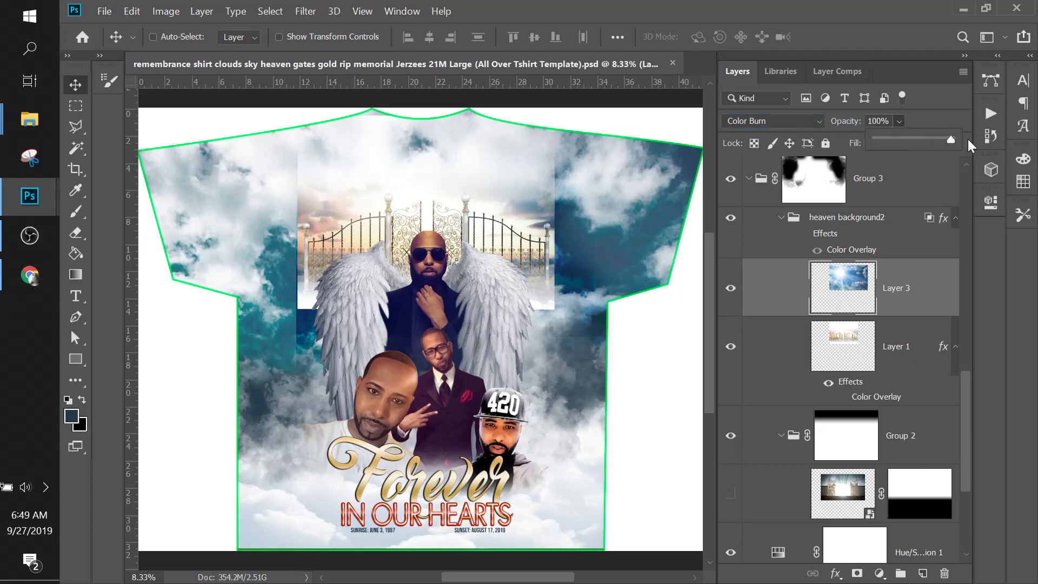
left_click(930, 139)
Try a range of blend modes on Layer 3, including Linear Burn, Lighten, Soft Light, Hue, Saturation, Color and Luminosity
left_click(811, 121)
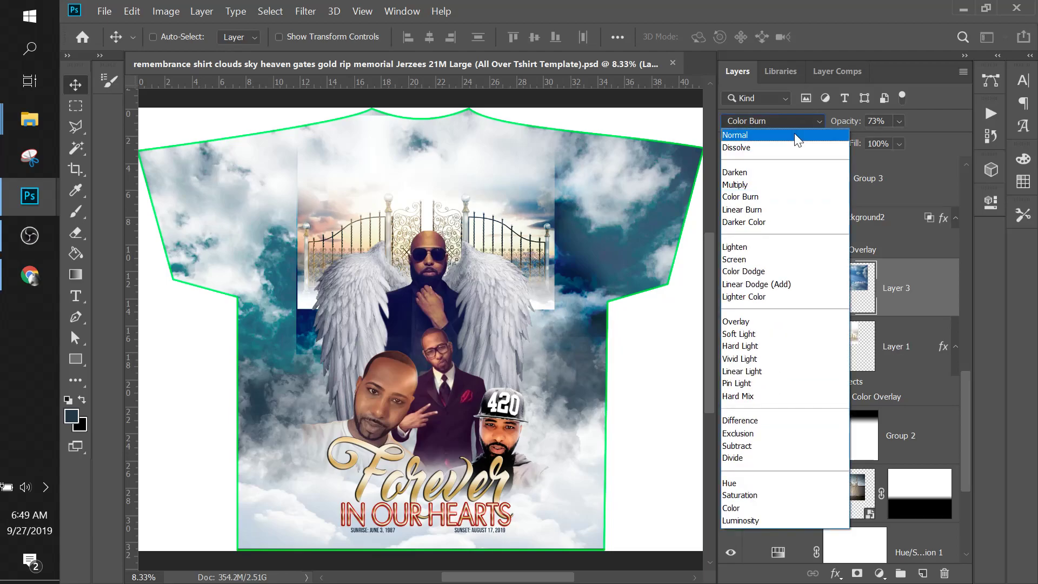
left_click(770, 173)
key("shift+plus")
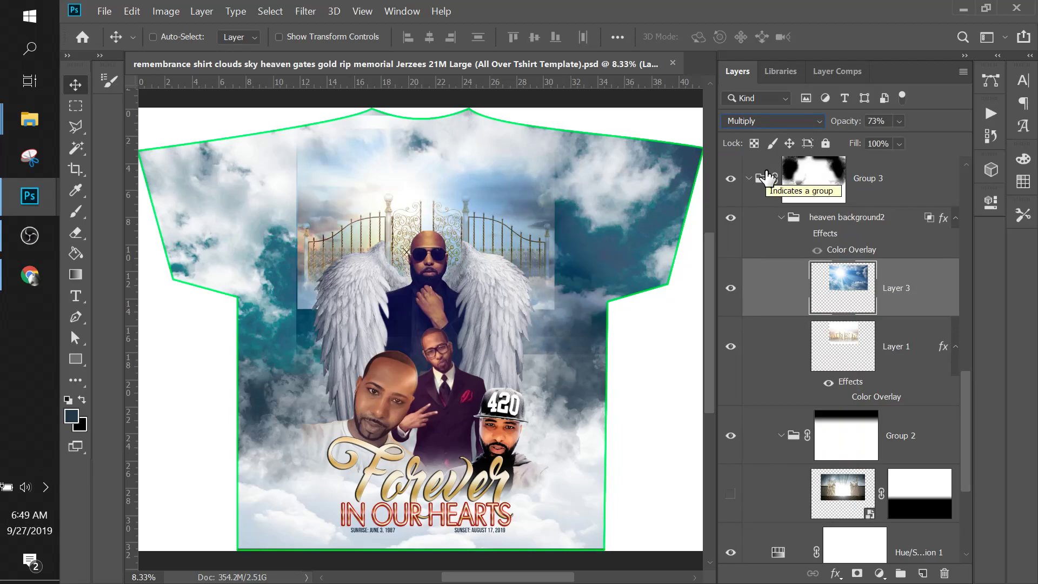
key("shift+plus")
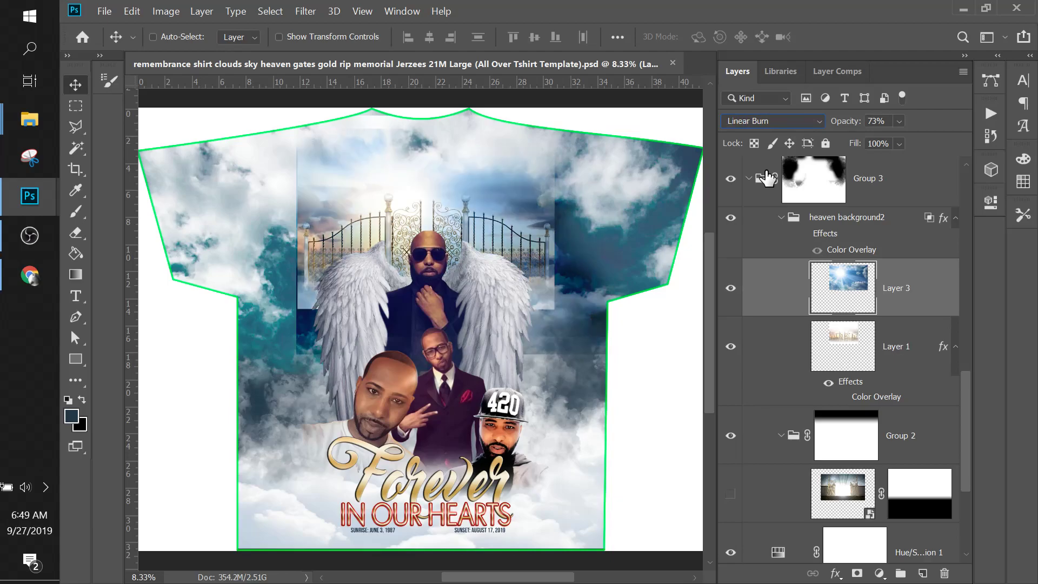
key("shift+plus")
key("shift+plus")
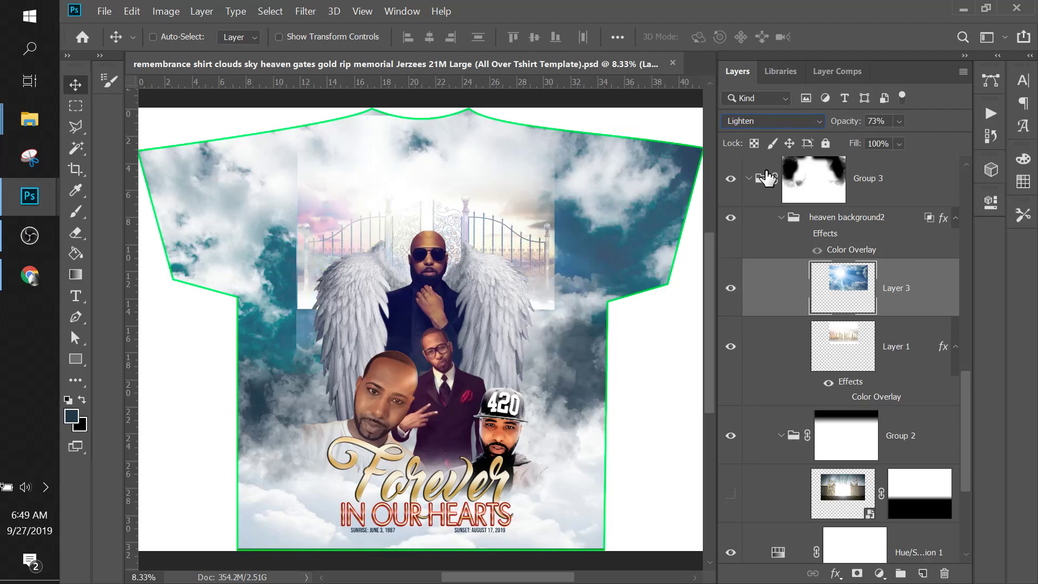
key("shift+plus")
key("shift+plus")
key("shift+plus")
key("shift+plus")
key("shift+plus")
key("shift+plus")
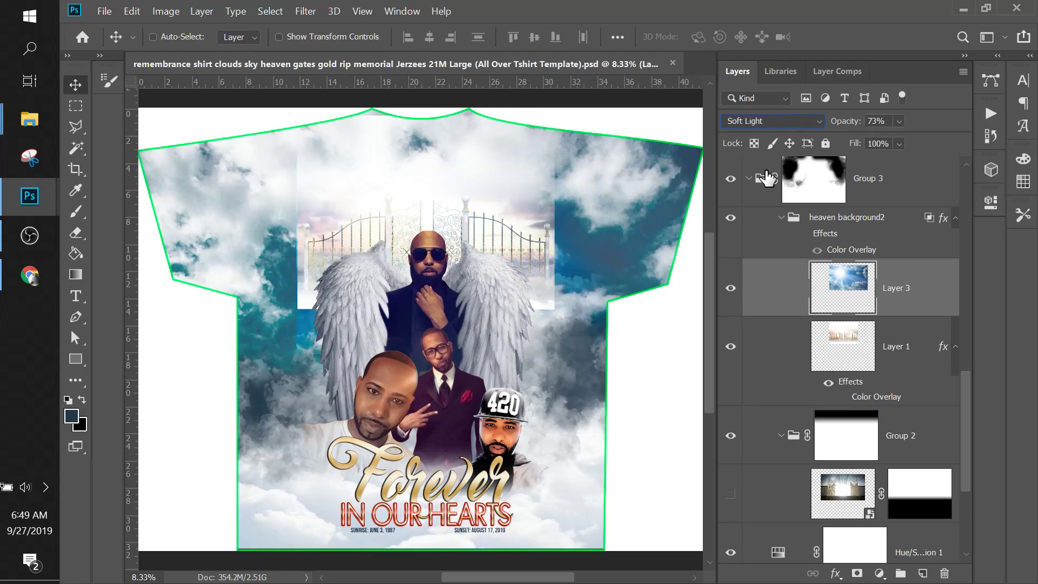
key("shift+plus")
key("shift+plus")
key("shift+plus")
key("shift+plus")
key("shift+plus")
key("shift+plus")
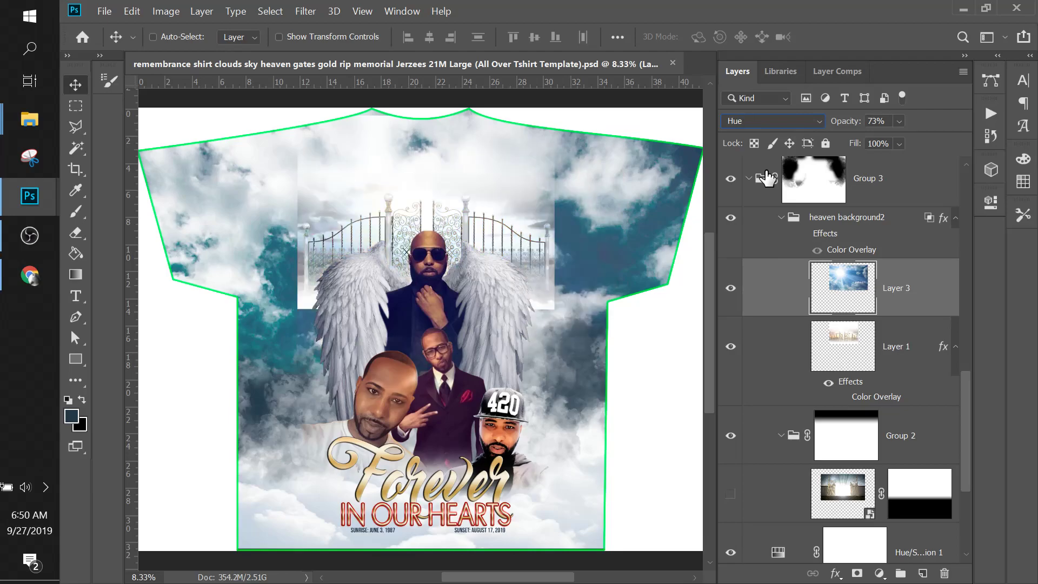
key("Down")
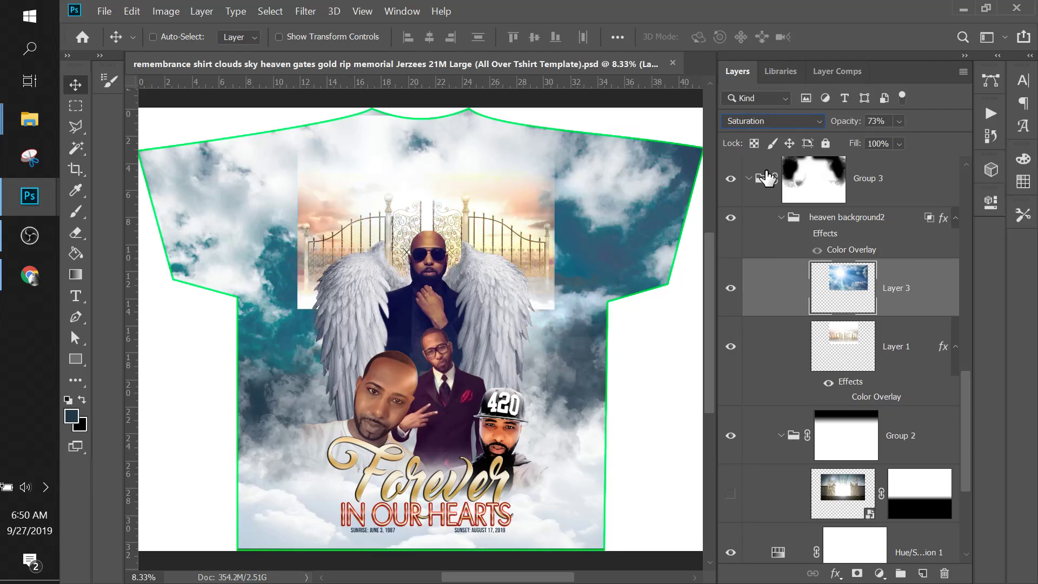
key("Down")
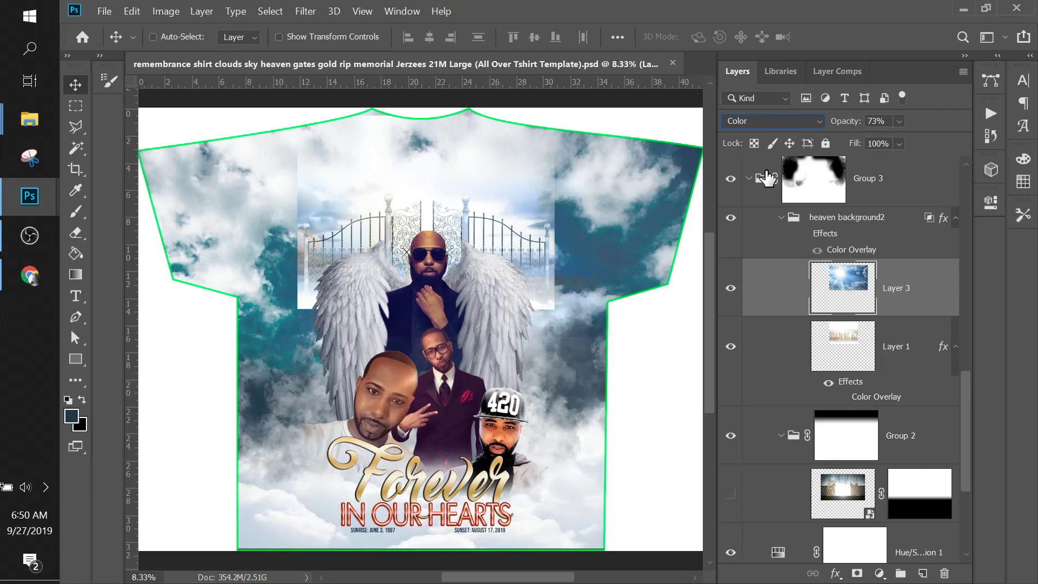
key("Down")
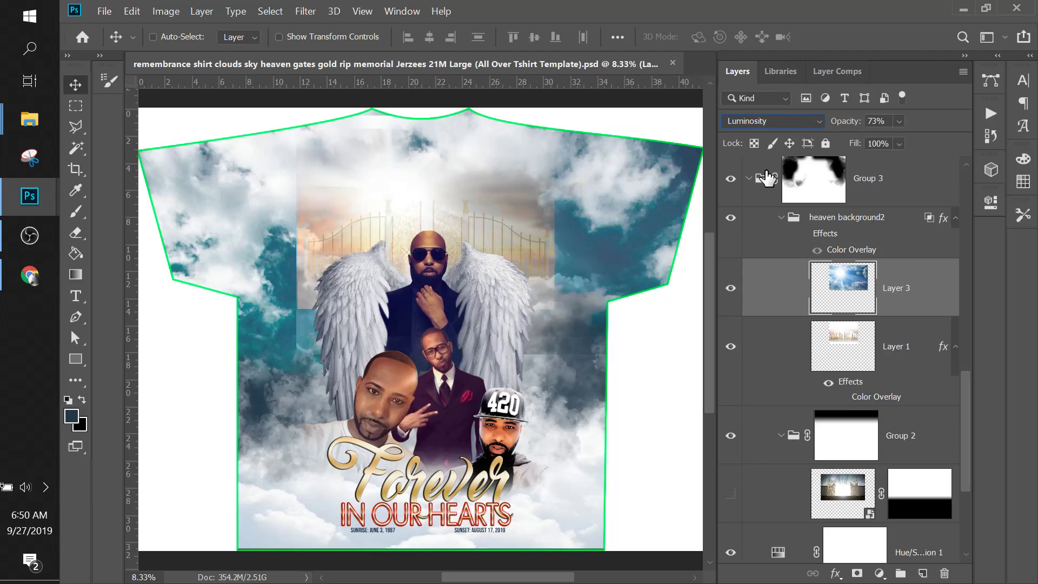
Set Layer 3's blend mode to Multiply and compare the gate background with the layer hidden and shown
key("Up")
key("Up")
key("Up")
key("Up")
key("Up")
key("Up")
key("Up")
key("Up")
key("Up")
key("Up")
key("Up")
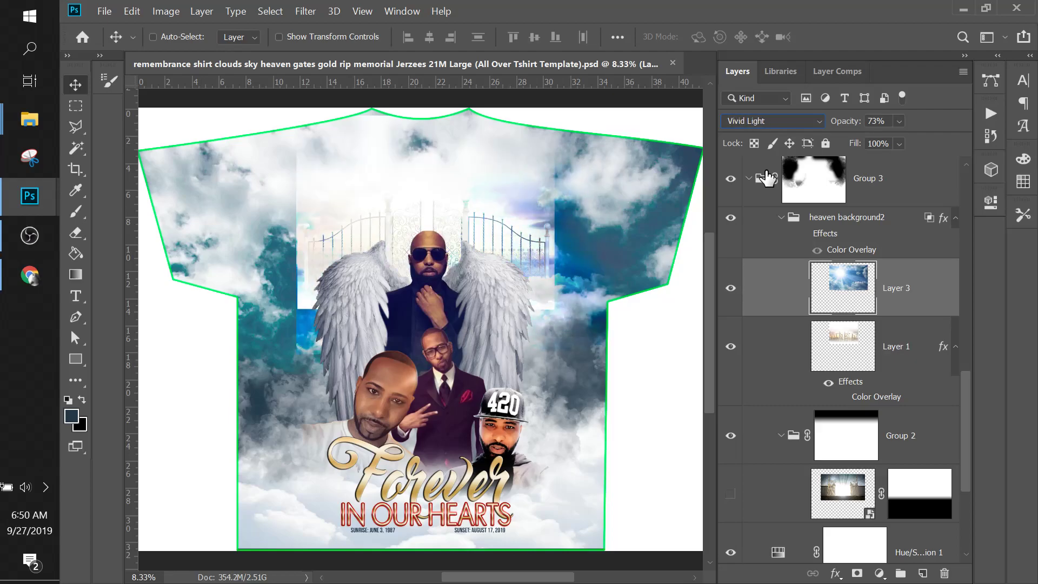
key("Up")
key("Up")
key("Up")
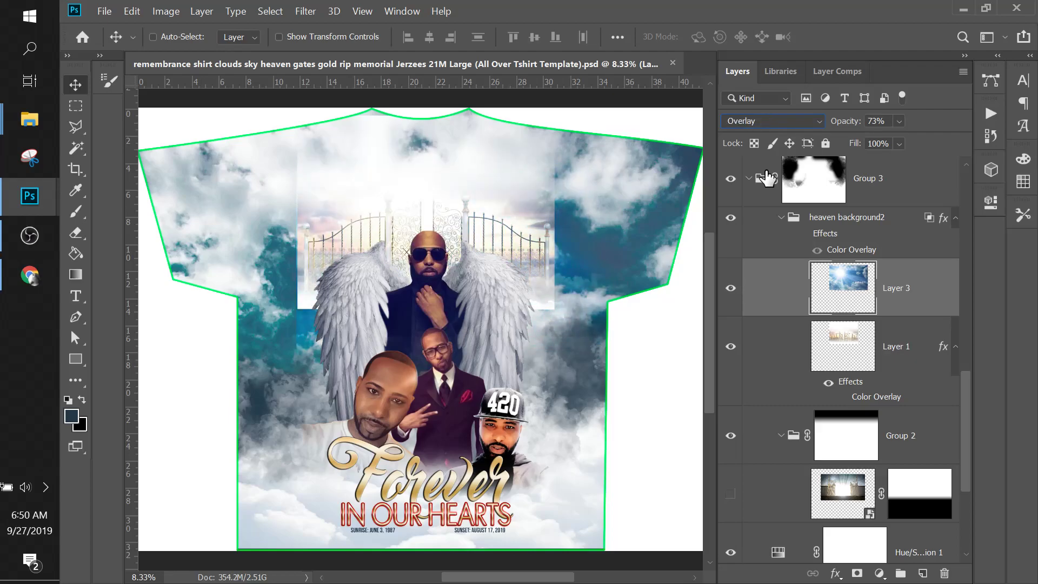
key("Up")
key("Up")
key("Up")
key("Up")
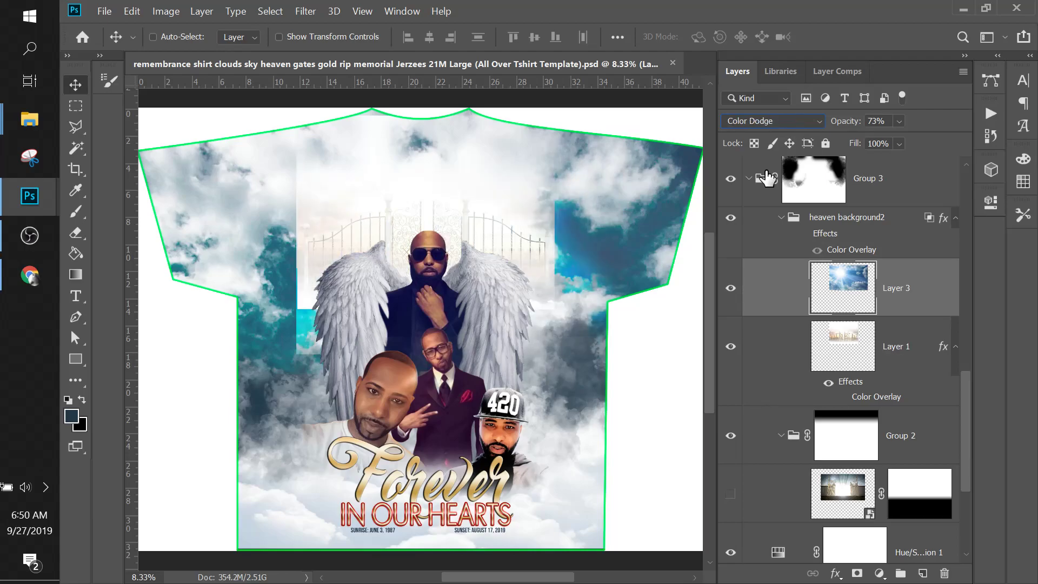
key("Up")
key("Up")
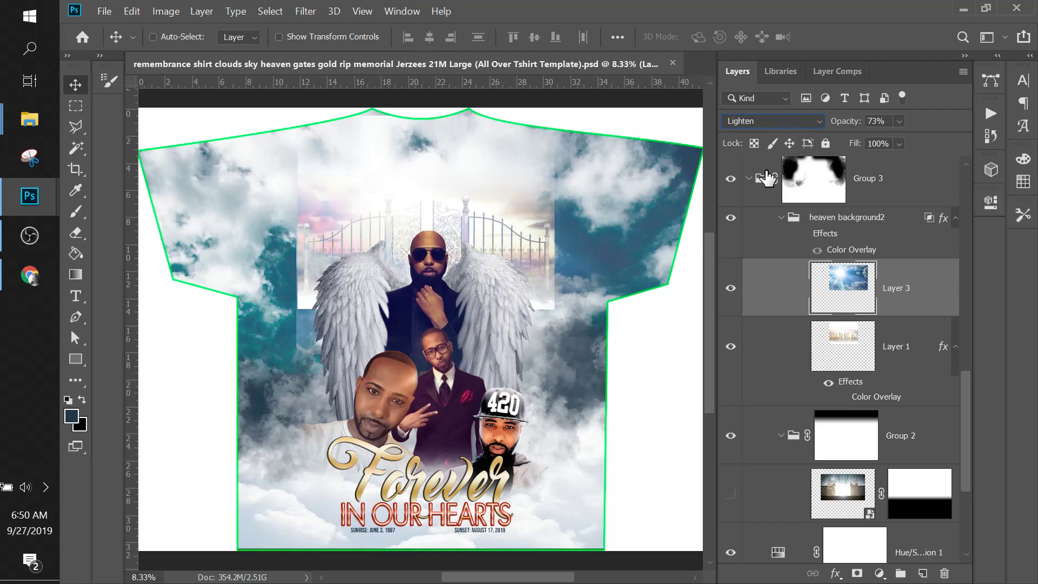
key("Up")
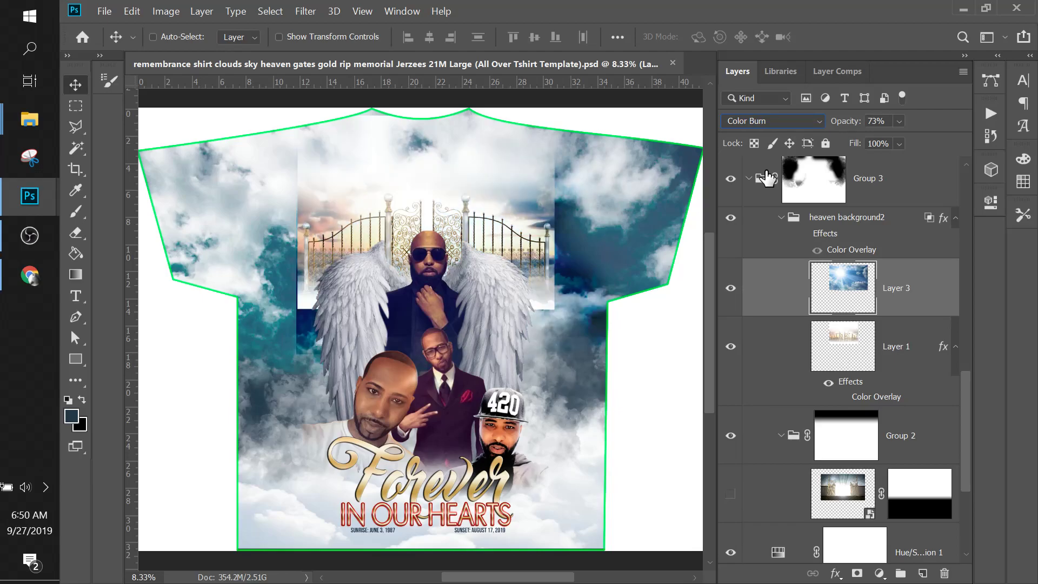
key("Up")
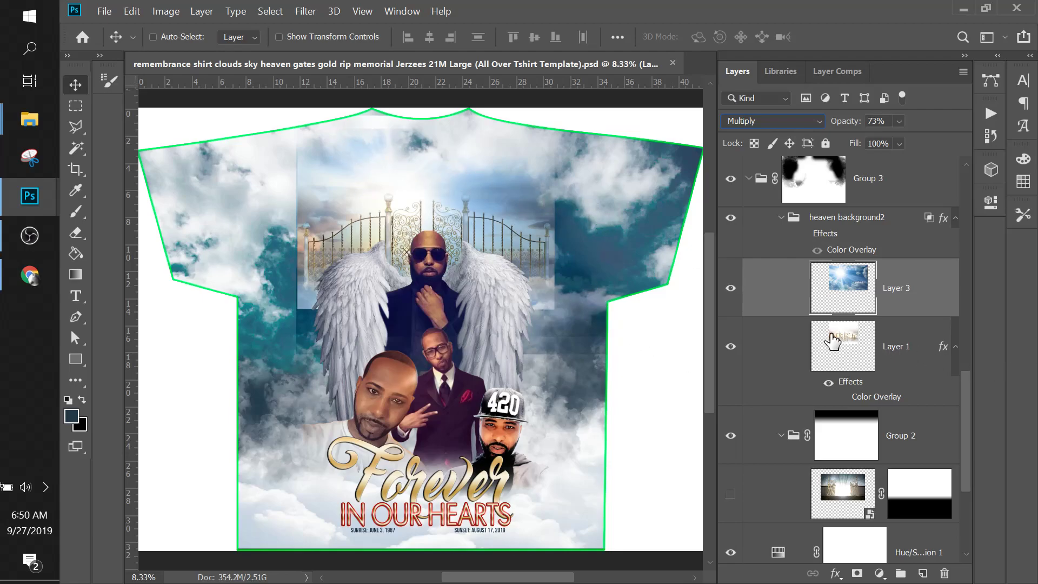
left_click(731, 289)
left_click(730, 291)
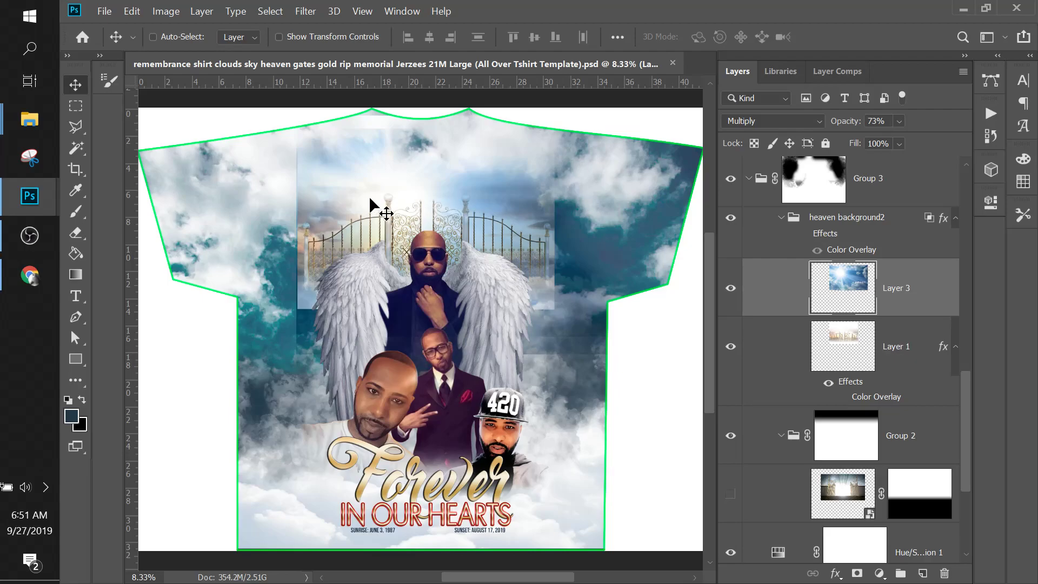
left_click(731, 288)
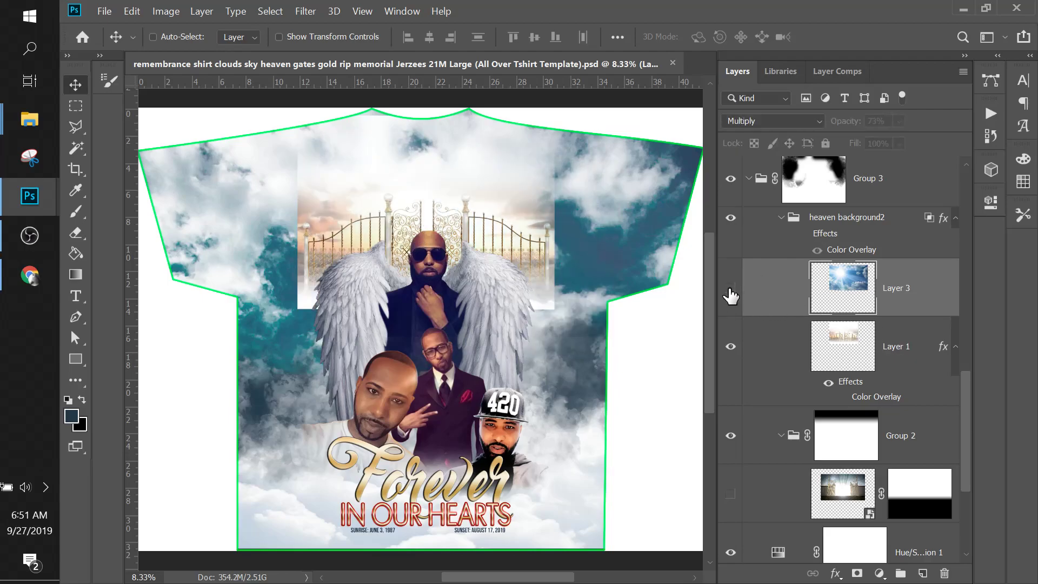
left_click(730, 294)
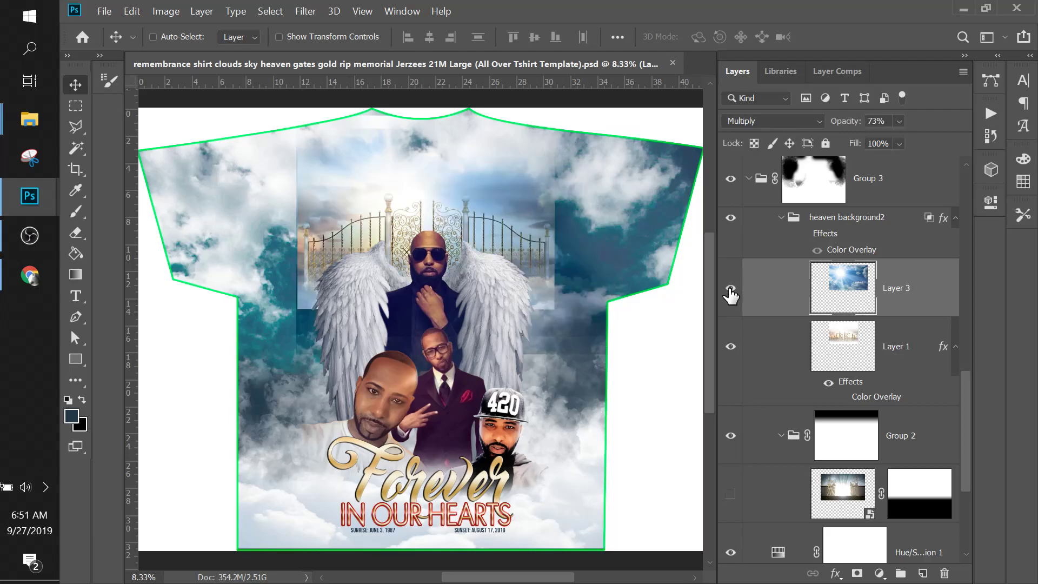
Add a layer mask to the heaven background2 group and paint out its hard outer edges in black with a soft 2165 px brush
left_click(845, 219)
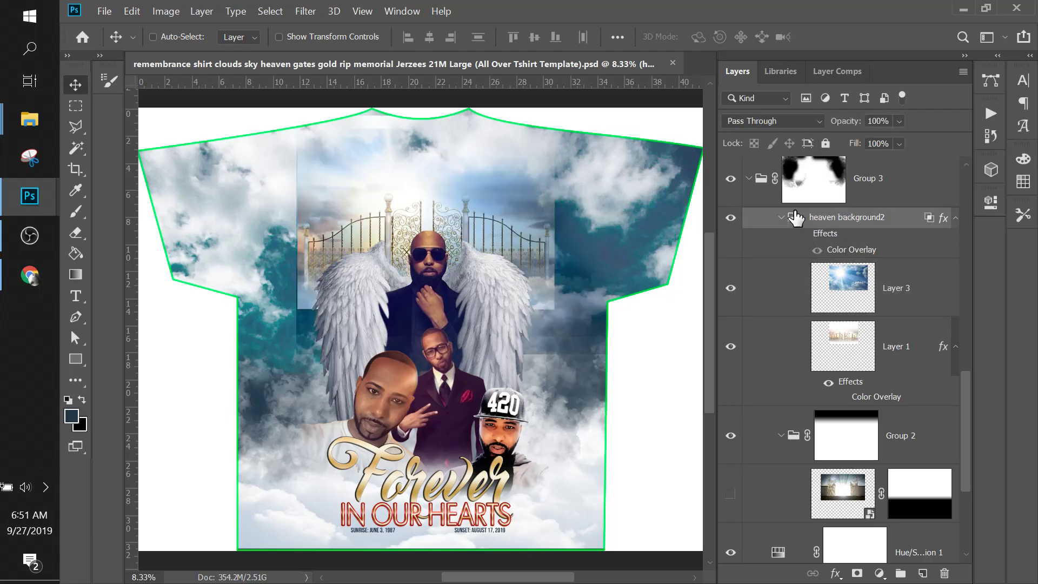
left_click(857, 573)
key("d")
left_click(80, 216)
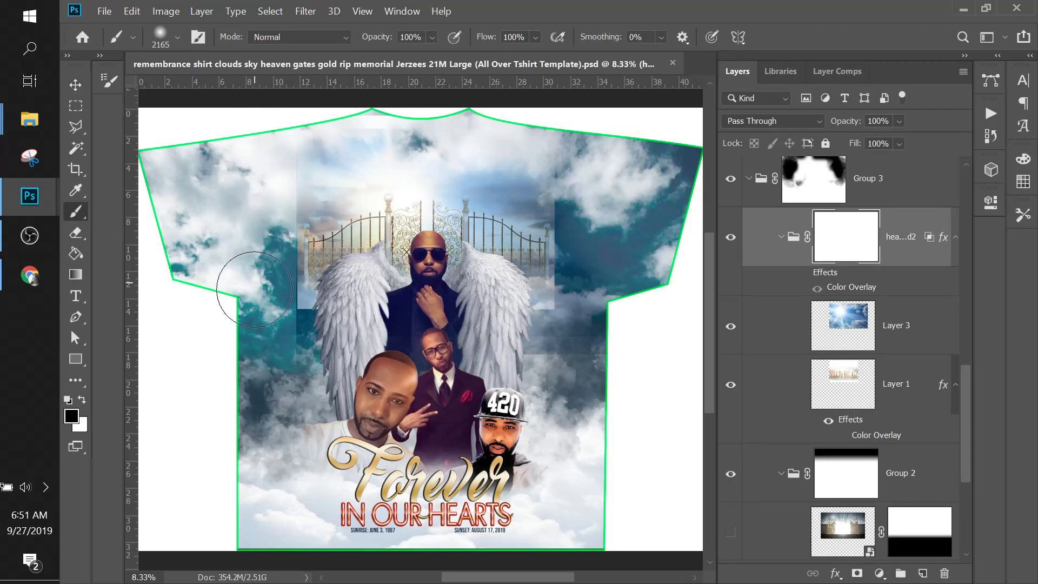
left_click_drag(255, 371, 302, 387)
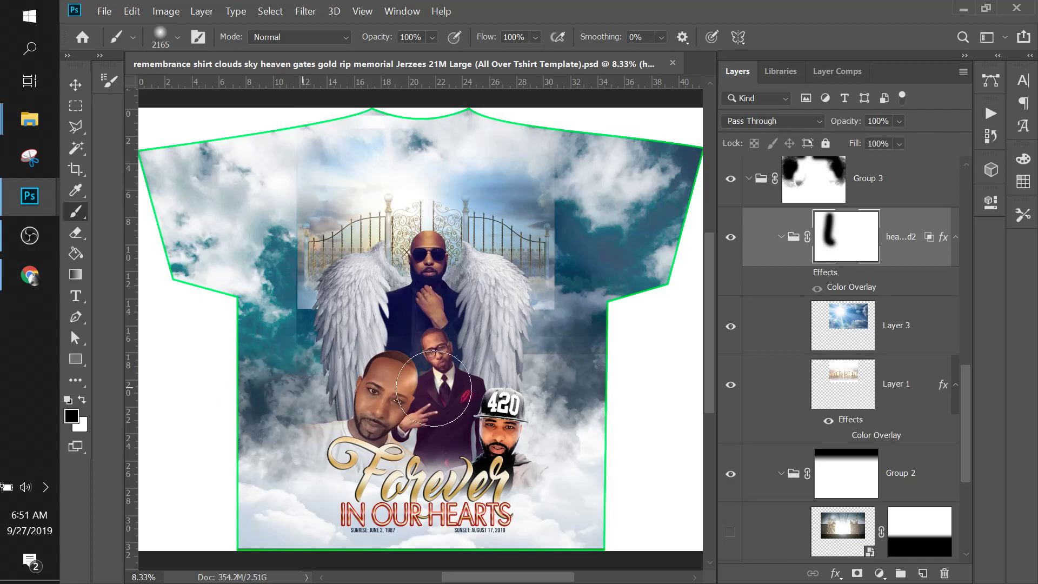
left_click_drag(498, 374, 589, 380)
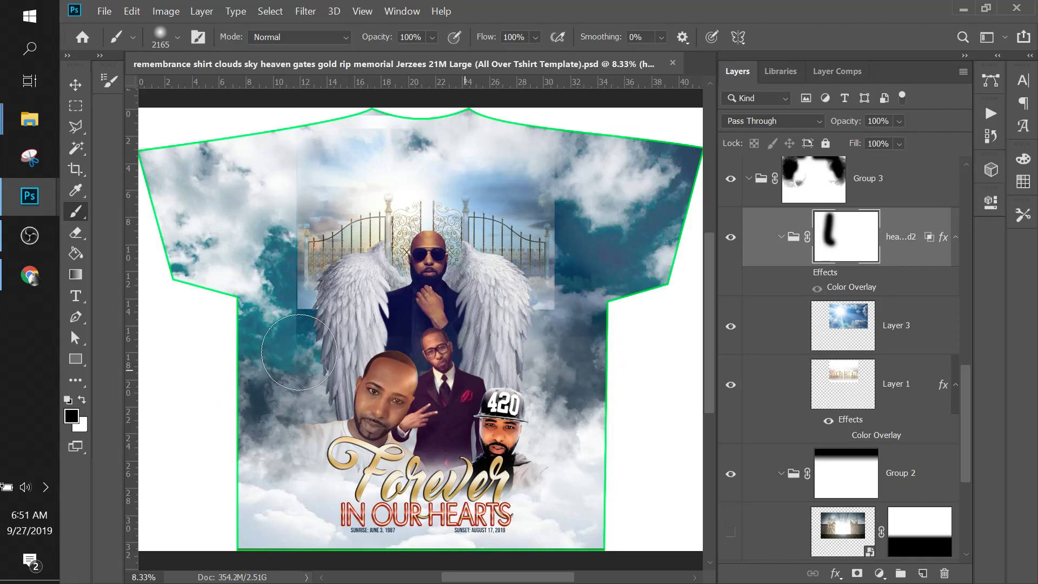
left_click_drag(292, 345, 601, 330)
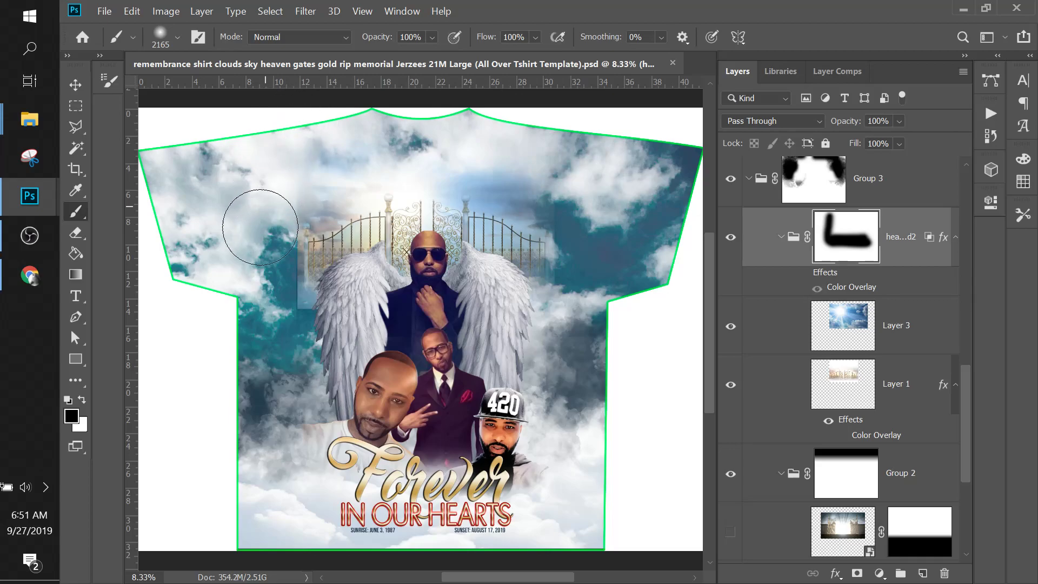
mouse_move(257, 335)
left_mouse_down()
mouse_move(281, 178)
mouse_move(275, 336)
mouse_move(327, 364)
left_mouse_up()
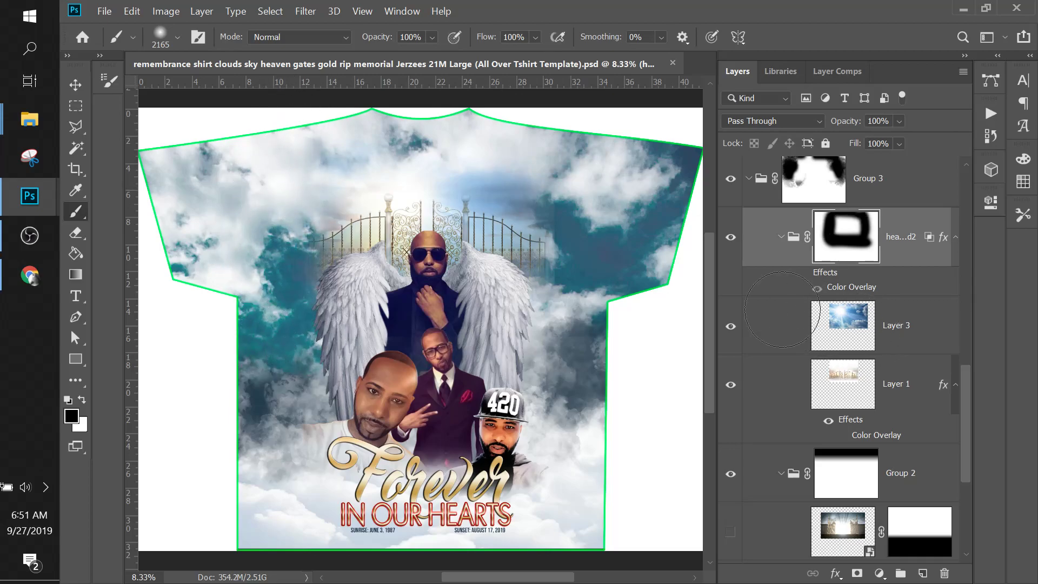
mouse_move(575, 212)
left_mouse_down()
mouse_move(596, 282)
mouse_move(599, 199)
mouse_move(594, 324)
left_mouse_up()
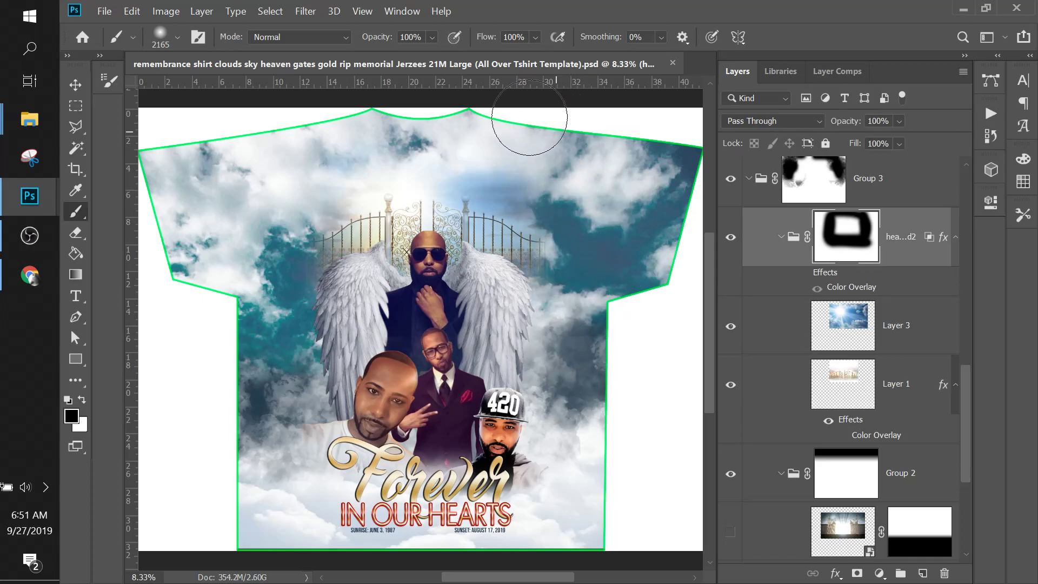
mouse_move(452, 108)
left_mouse_down()
mouse_move(355, 113)
mouse_move(303, 160)
mouse_move(257, 229)
mouse_move(244, 307)
left_mouse_up()
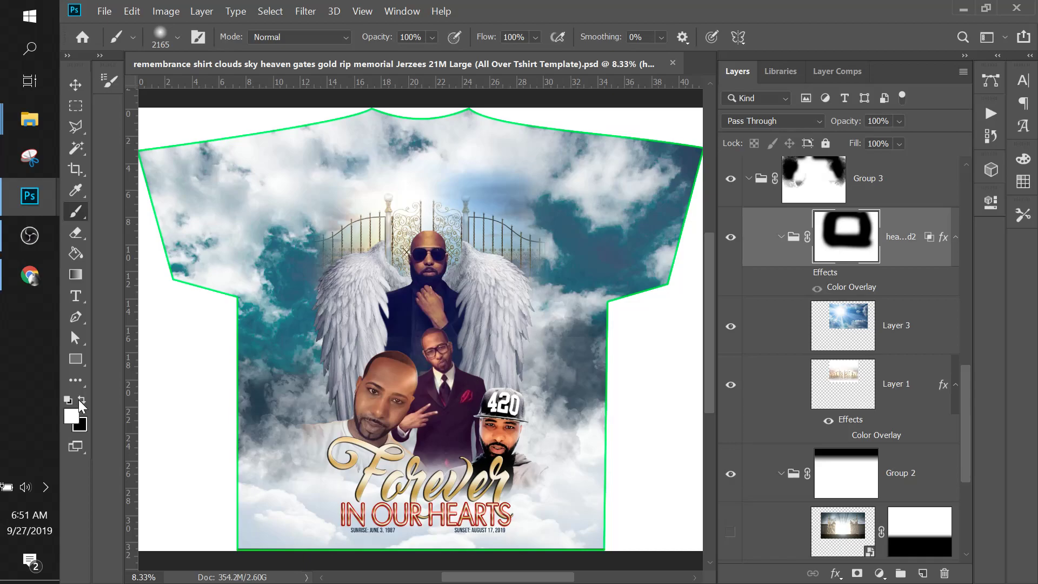
Restore the outer ends of both gates by painting white on the heaven background2 mask with a soft 432 px brush
right_click(304, 222)
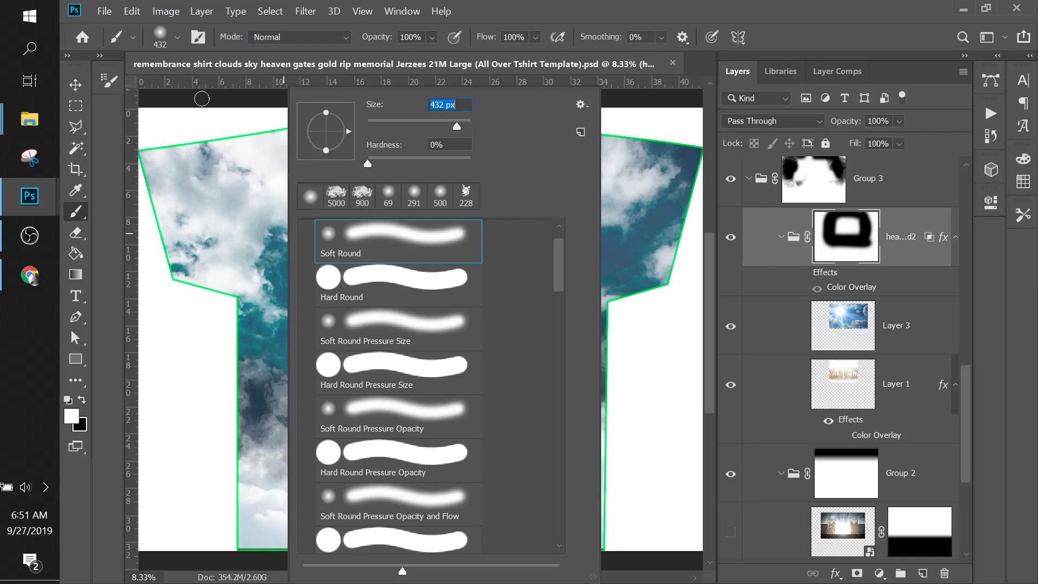
left_click(193, 61)
mouse_move(322, 242)
left_mouse_down()
mouse_move(325, 295)
mouse_move(316, 271)
mouse_move(317, 241)
mouse_move(326, 294)
mouse_move(324, 240)
left_mouse_up()
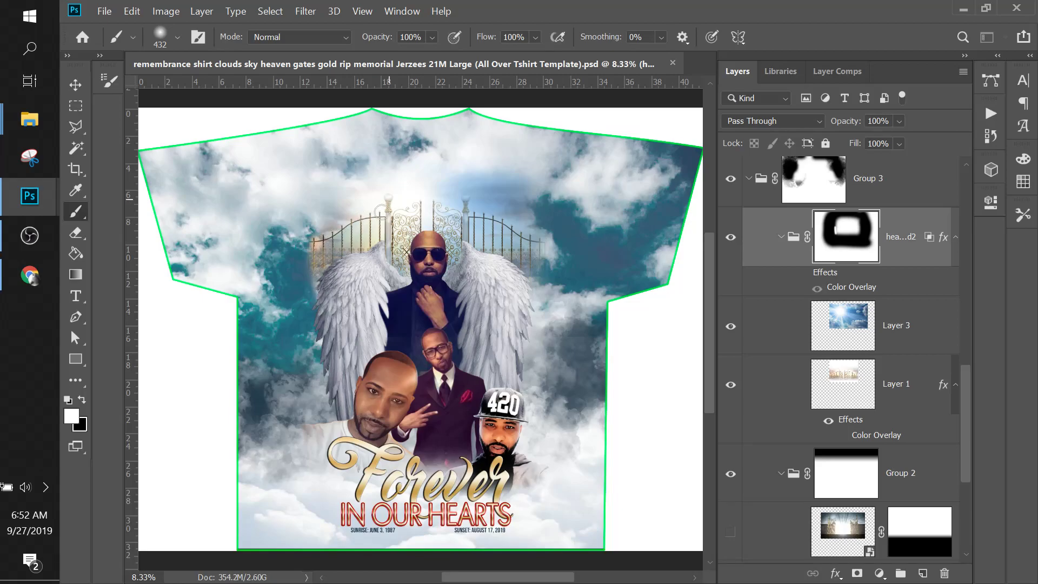
mouse_move(306, 239)
left_mouse_down()
mouse_move(306, 228)
mouse_move(306, 280)
left_mouse_up()
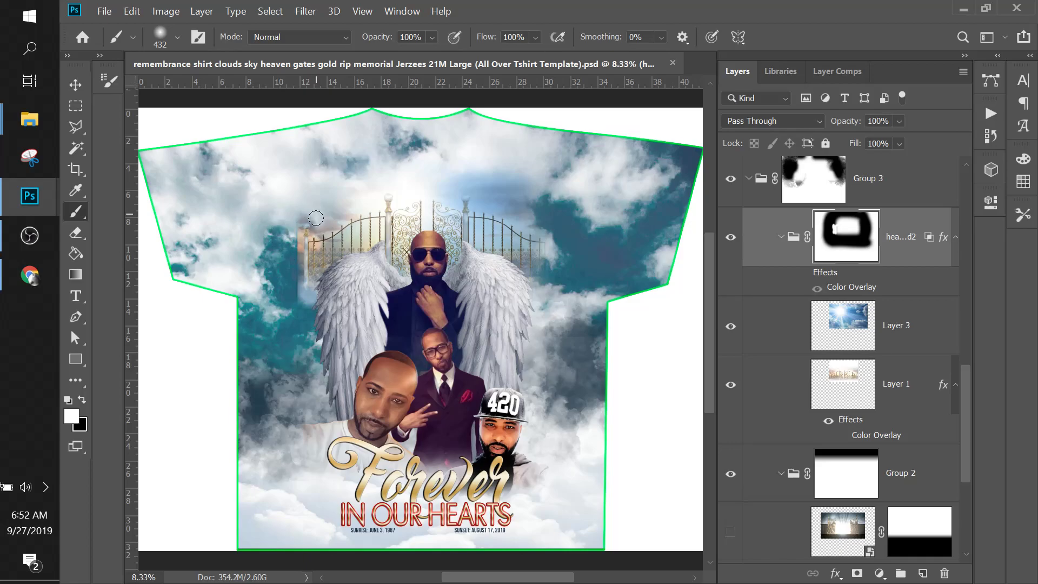
mouse_move(543, 232)
left_mouse_down()
mouse_move(542, 295)
mouse_move(531, 261)
mouse_move(536, 311)
mouse_move(521, 289)
left_mouse_up()
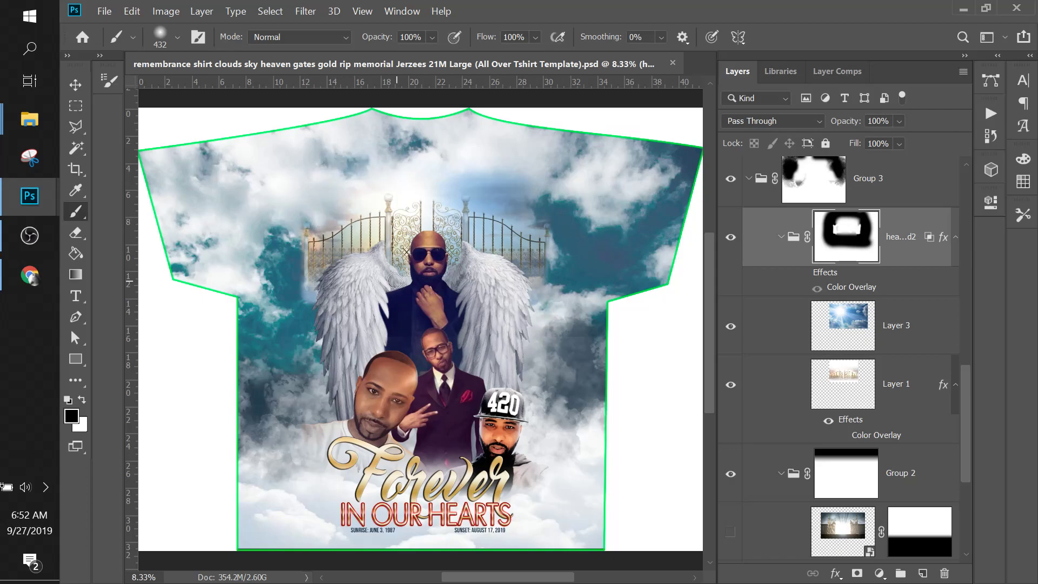
Set the soft brush size to 1102 px with black as the painting colour for the heaven background2 mask
right_click(305, 288)
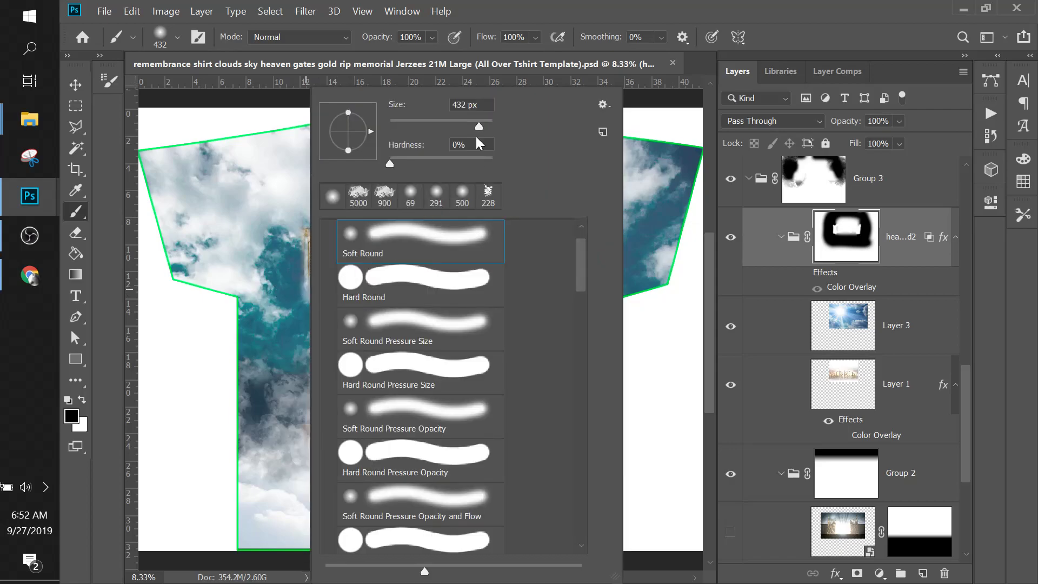
left_click_drag(481, 129, 482, 130)
left_click(213, 267)
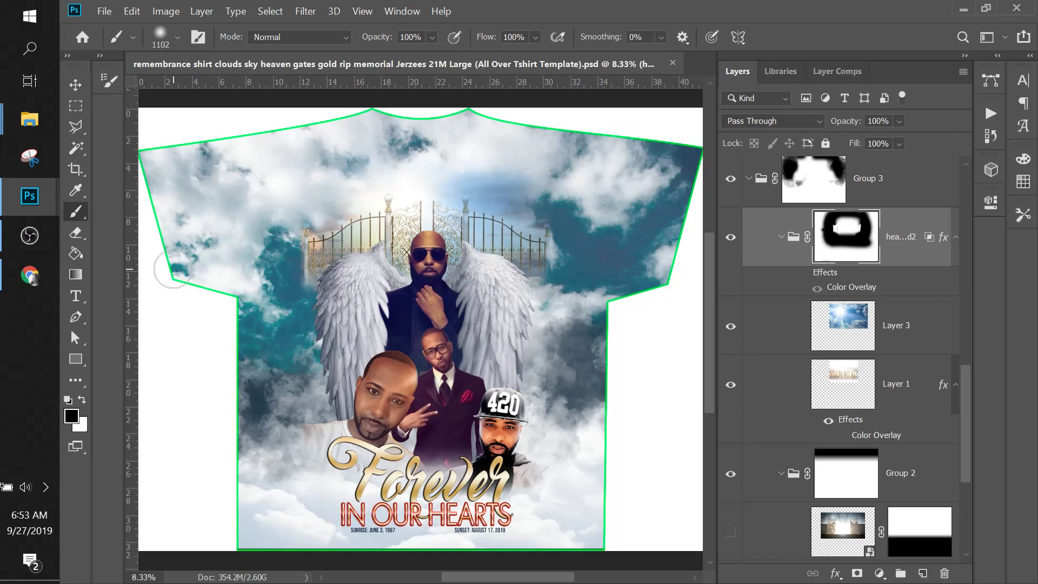
Compare the artwork with the heaven background2 group hidden and shown, and collapse the group
left_click(732, 238)
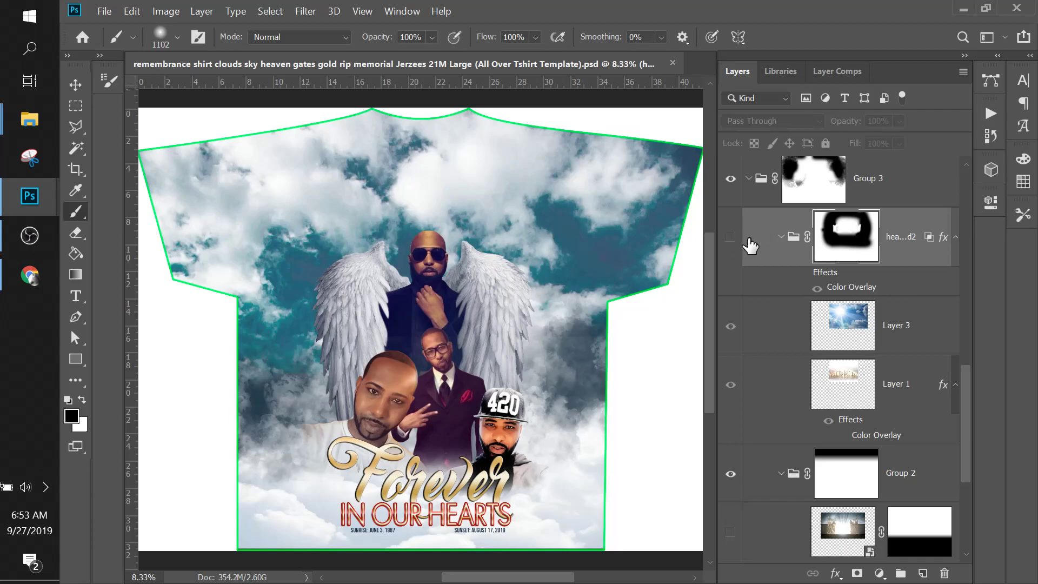
left_click(731, 238)
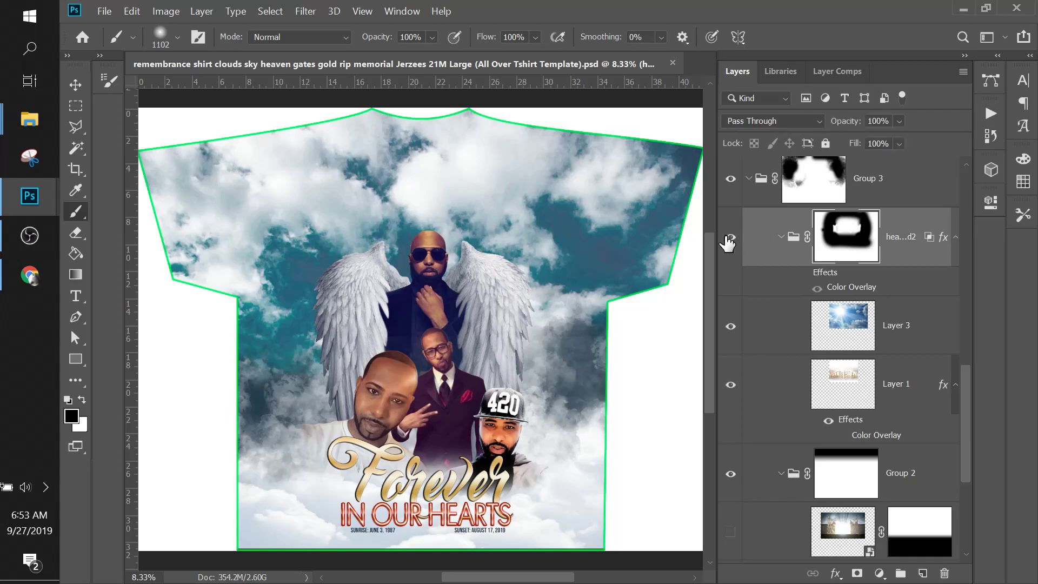
left_click(780, 237)
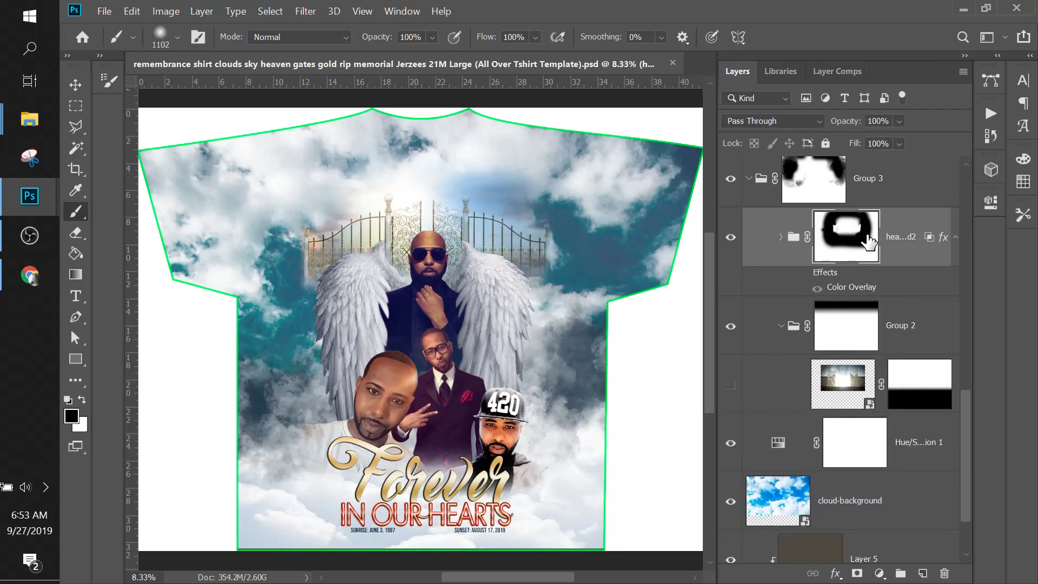
Collapse Group 2 and rename it as heaven background1
left_click(781, 326)
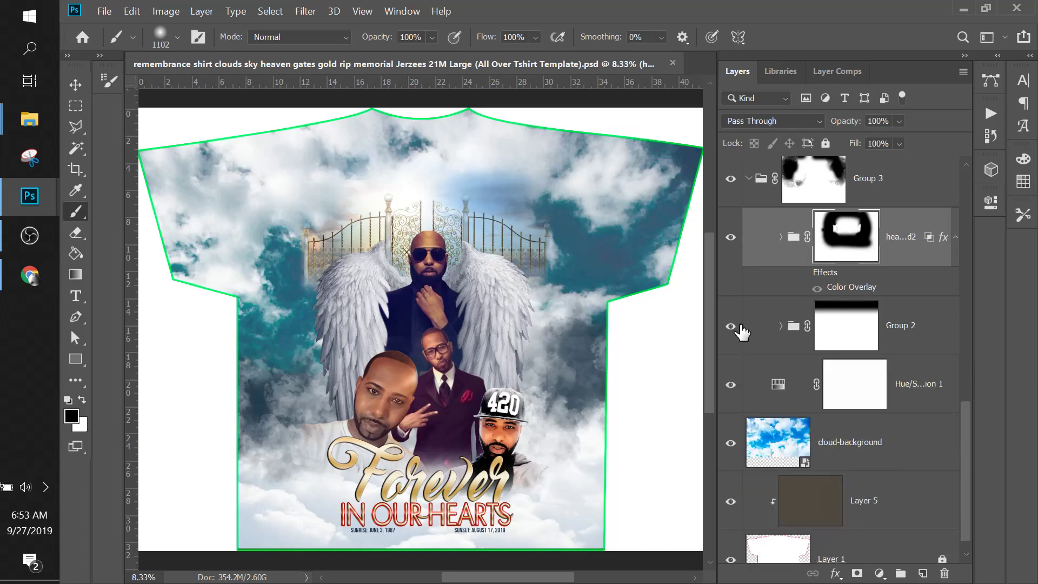
left_click(902, 244)
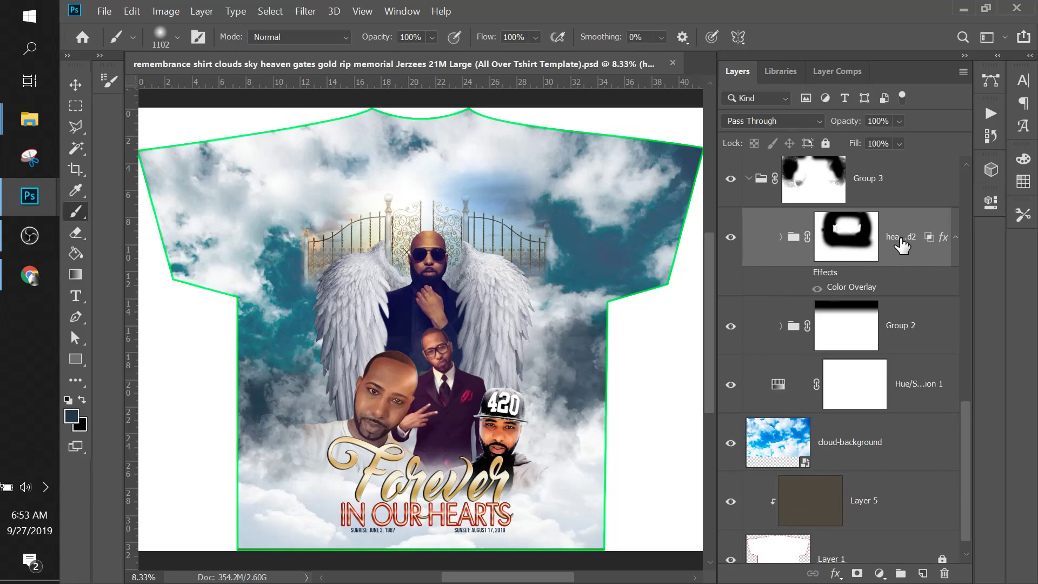
double_click(901, 238)
left_click(909, 328)
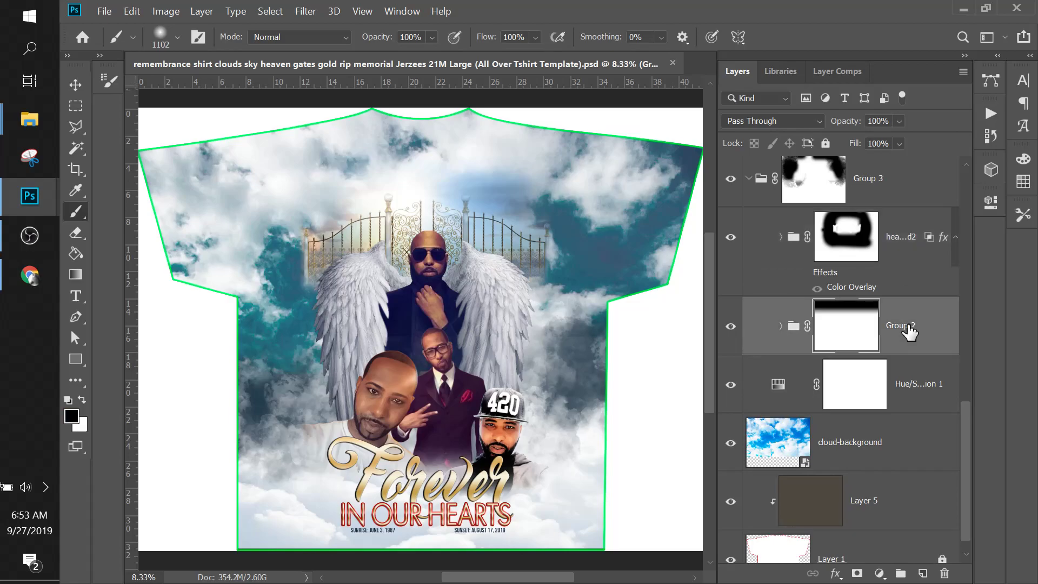
double_click(900, 325)
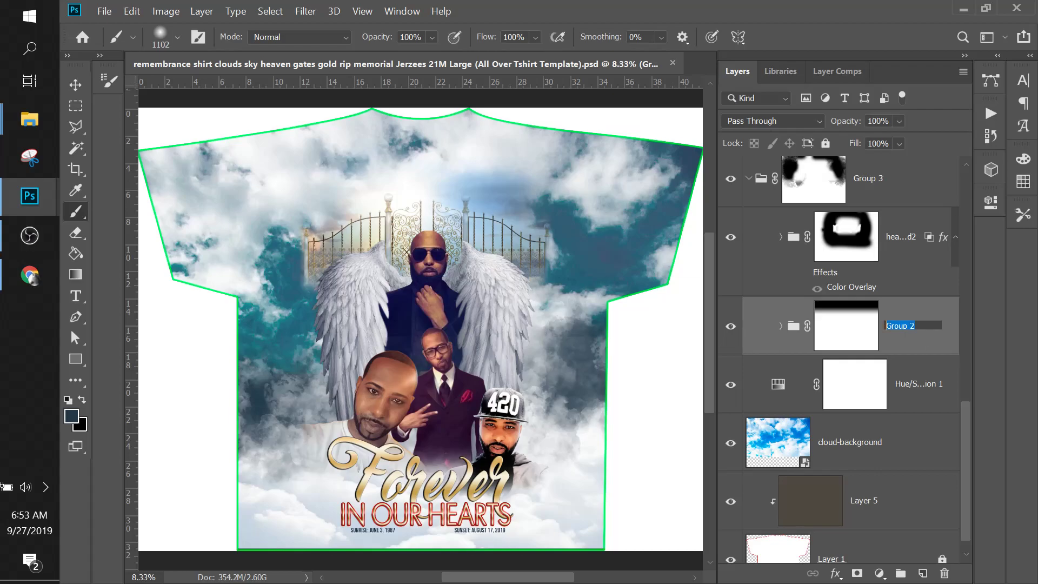
type("heaven ")
type("background")
type("1")
key("Return")
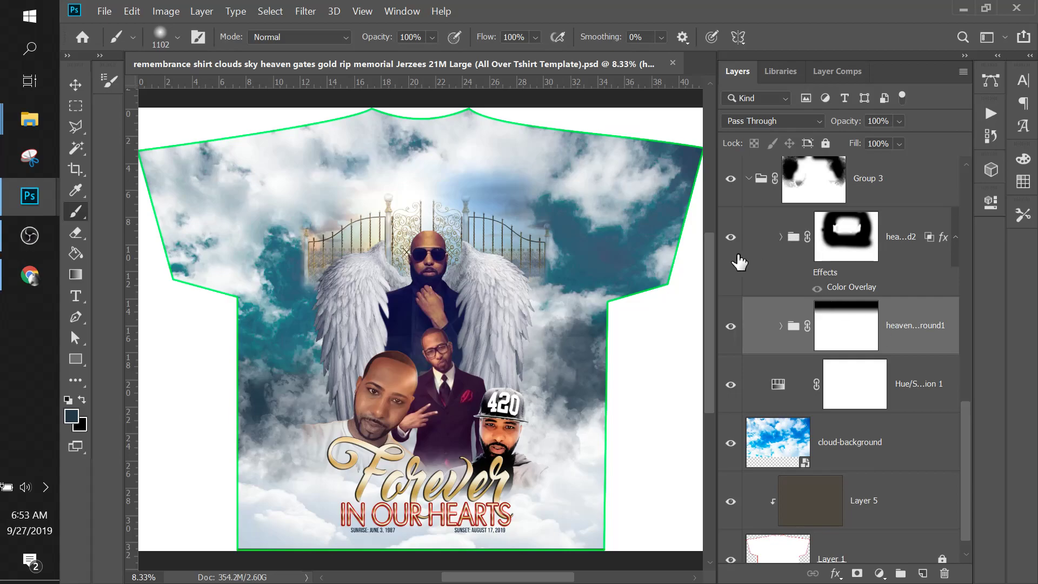
Compare the artwork with Group 3 hidden and shown, and with its layer mask disabled and enabled
left_click(730, 180)
left_click(731, 179)
right_click(824, 174)
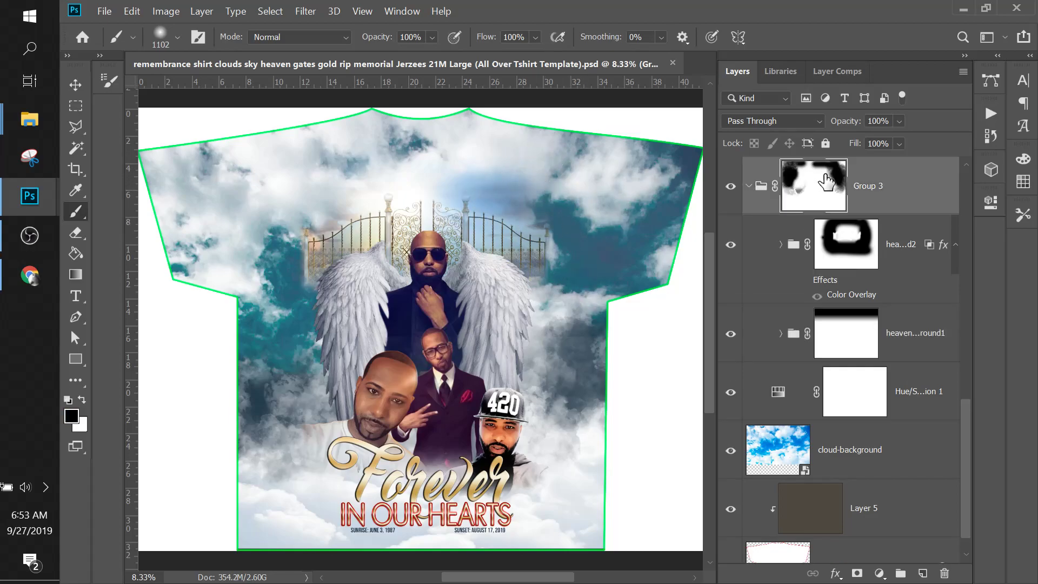
left_click(845, 183)
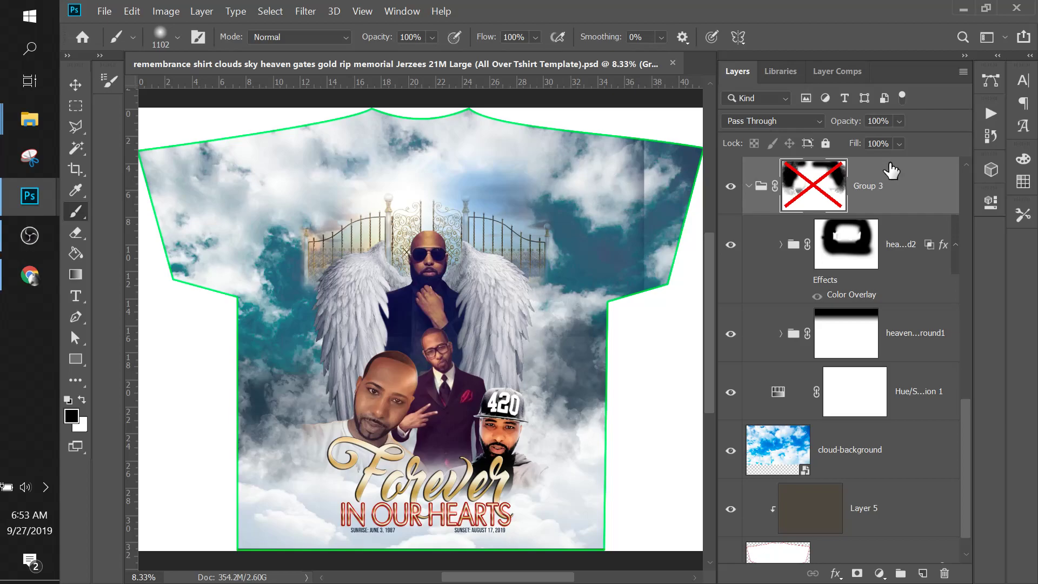
right_click(822, 187)
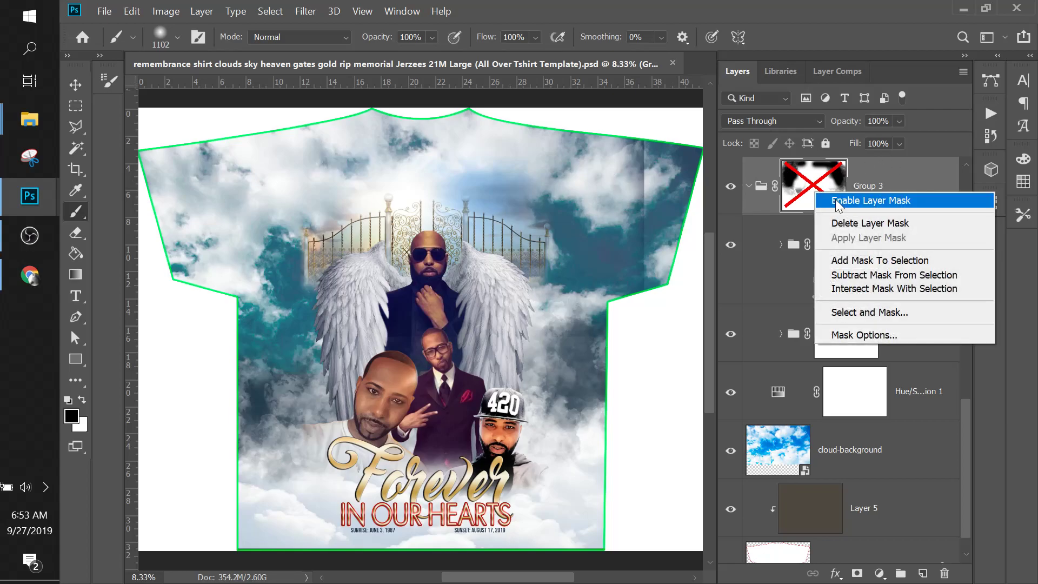
left_click(837, 199)
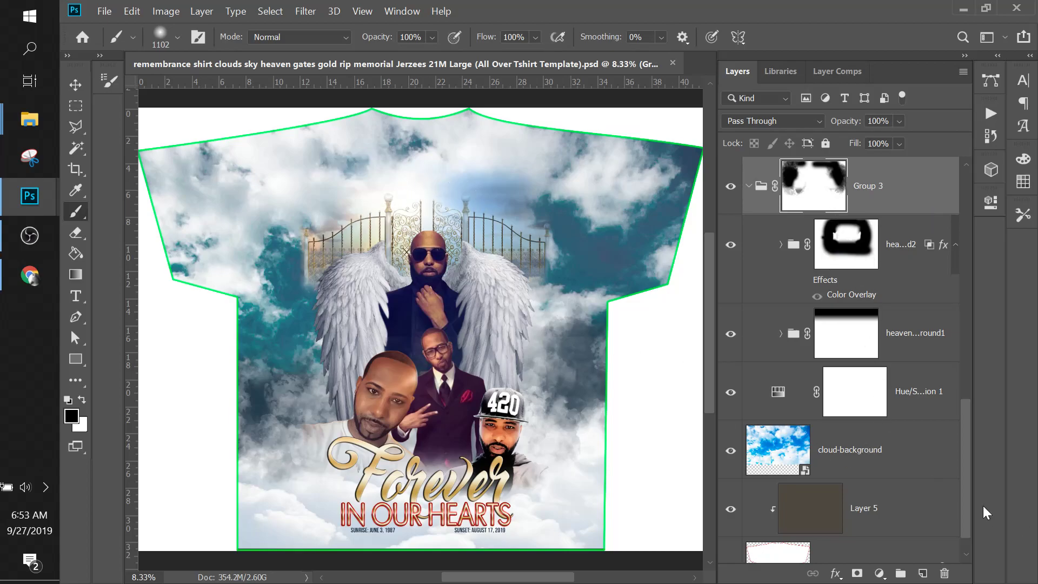
Add a second Hue/Saturation adjustment layer directly above the cloud-background layer
left_click(879, 458)
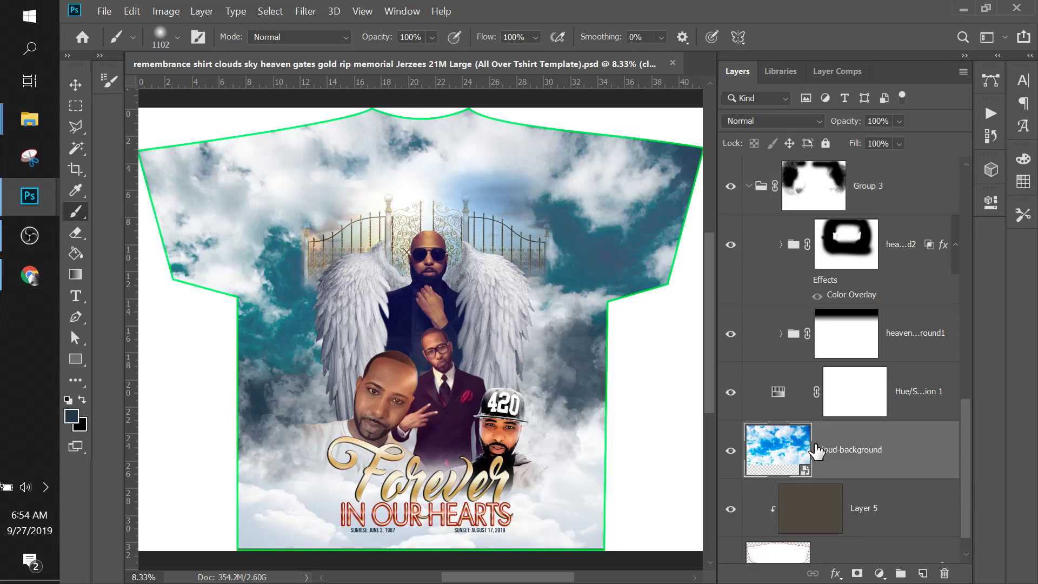
left_click(207, 14)
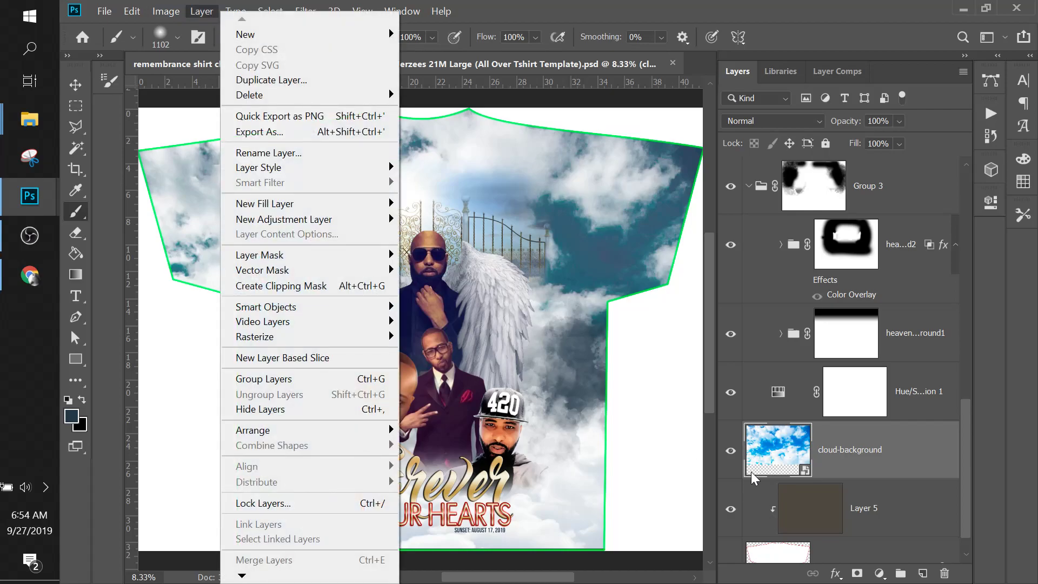
left_click(876, 459)
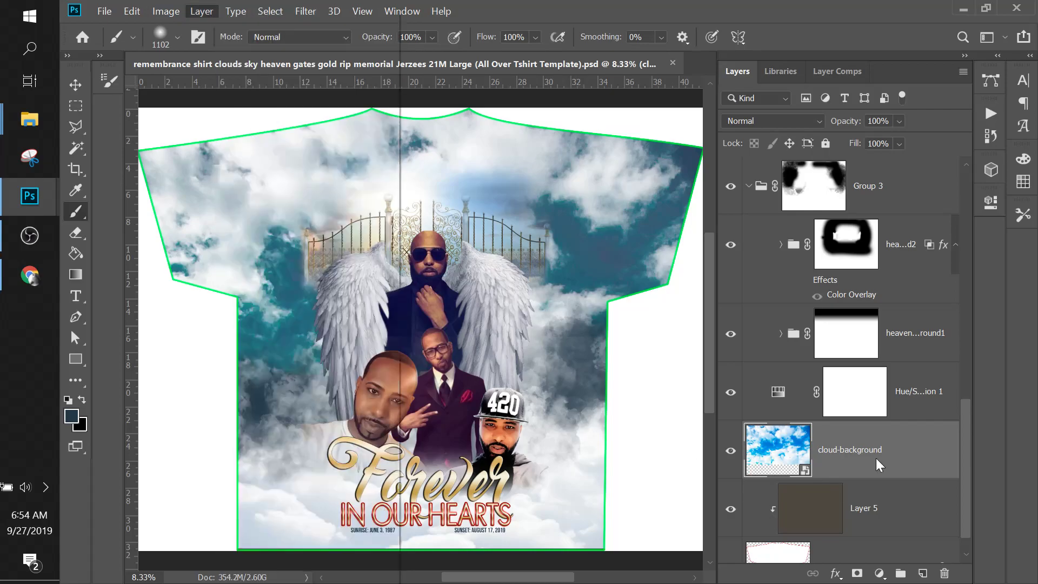
left_click(877, 574)
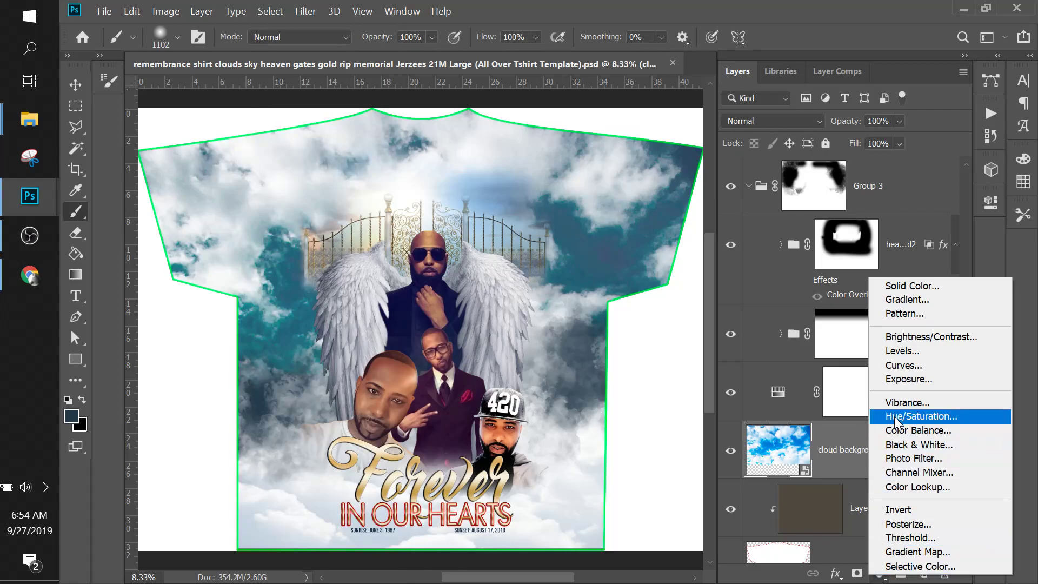
left_click(896, 417)
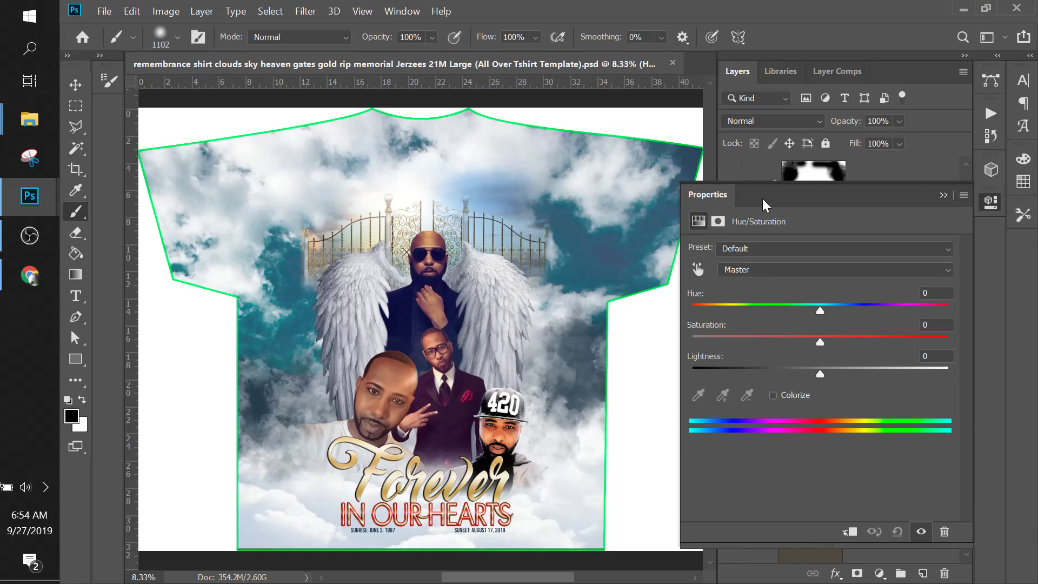
Try recolouring only the Blues of the sky with hue +26, saturation 0 and lightness +42
left_click(757, 272)
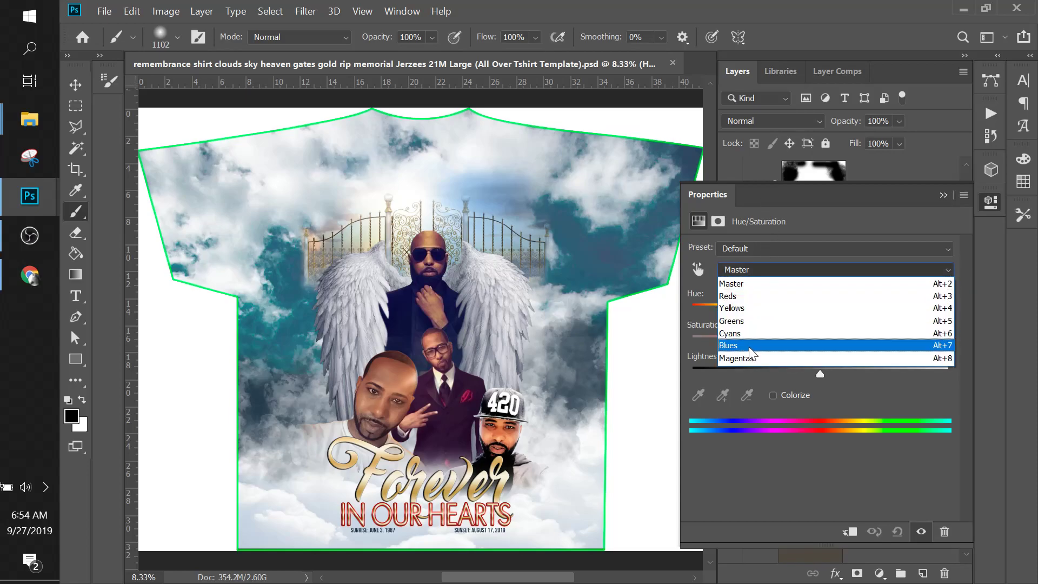
left_click(748, 343)
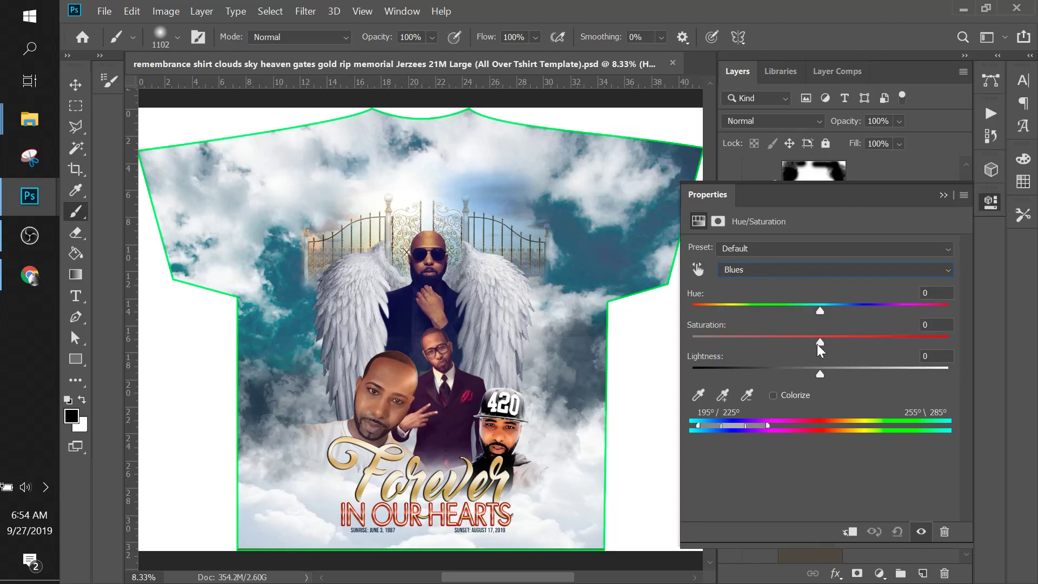
left_click_drag(821, 343, 897, 345)
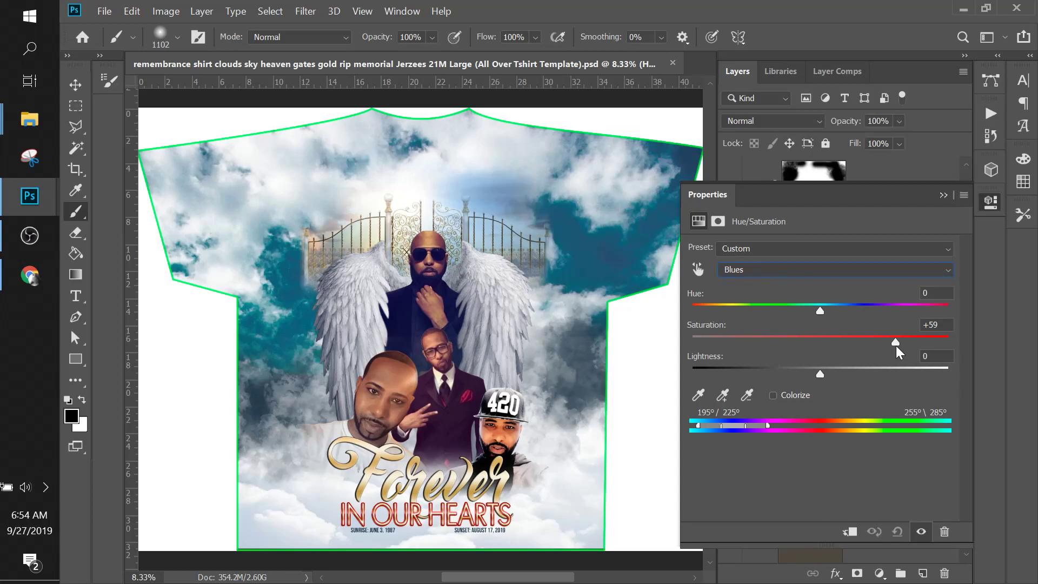
left_click_drag(819, 313, 855, 320)
left_click_drag(821, 373, 874, 375)
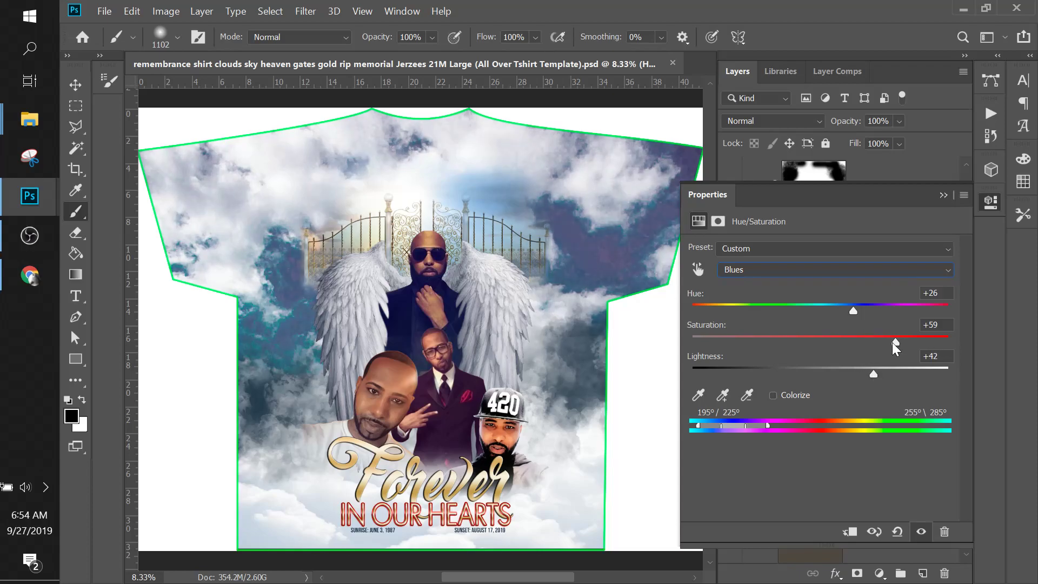
left_click_drag(854, 351, 820, 350)
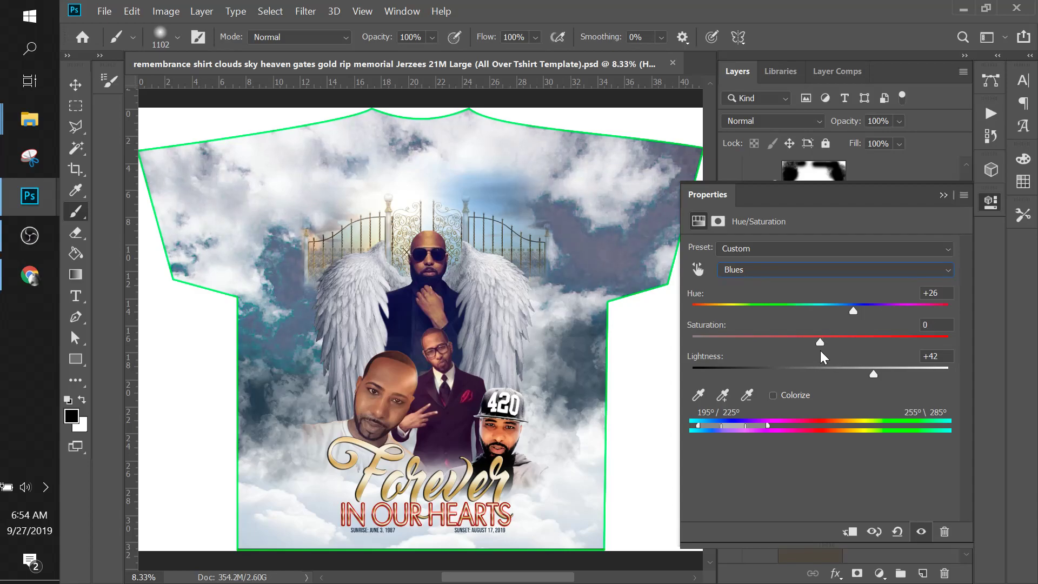
Try colorizing the sky with several hues up to 255 and saturation 83, and reset the adjustment to its defaults
left_click(773, 398)
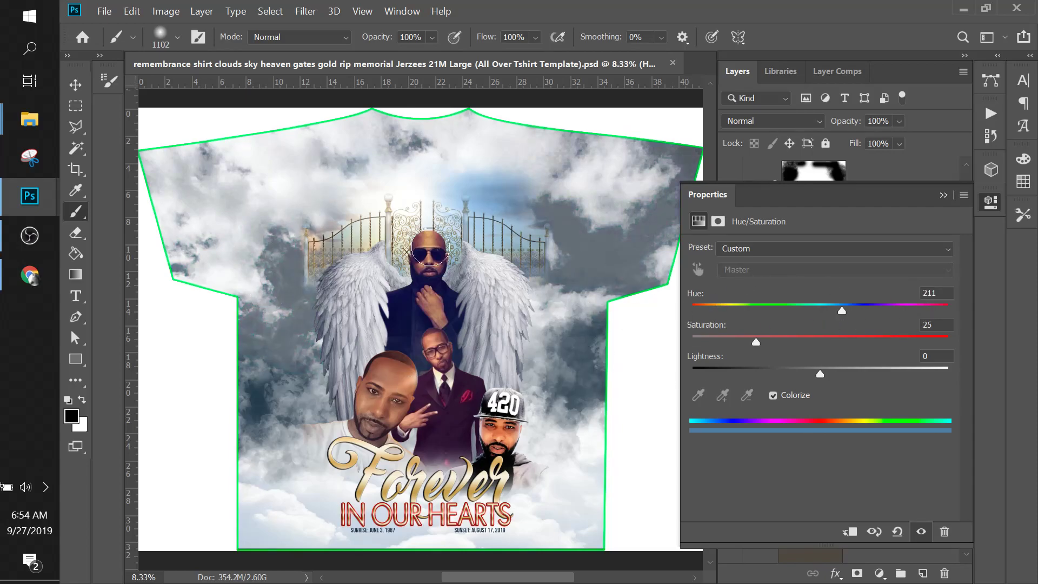
left_click_drag(844, 311, 871, 314)
left_click_drag(756, 343, 852, 345)
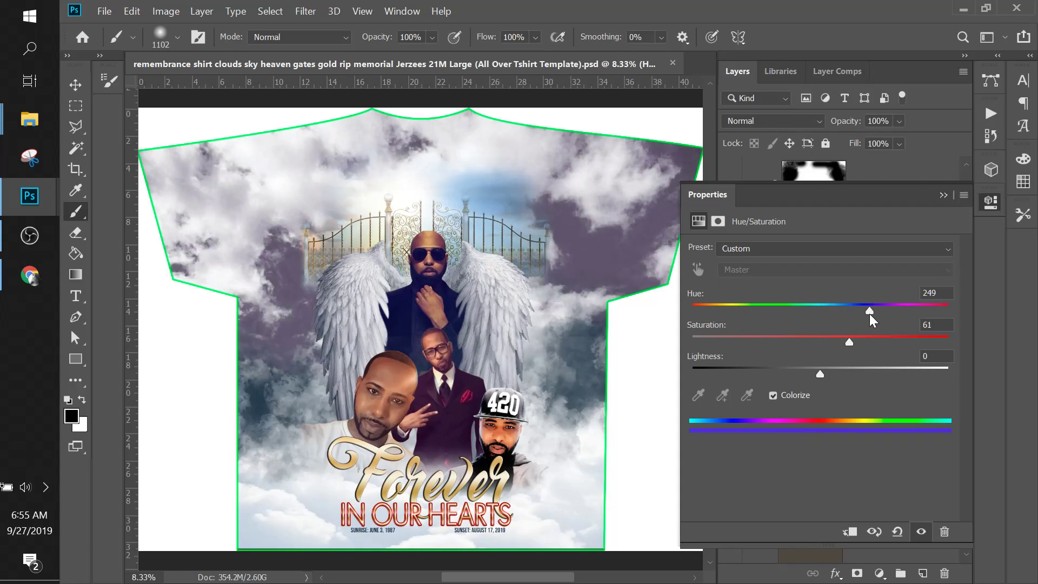
left_click_drag(870, 313, 768, 319)
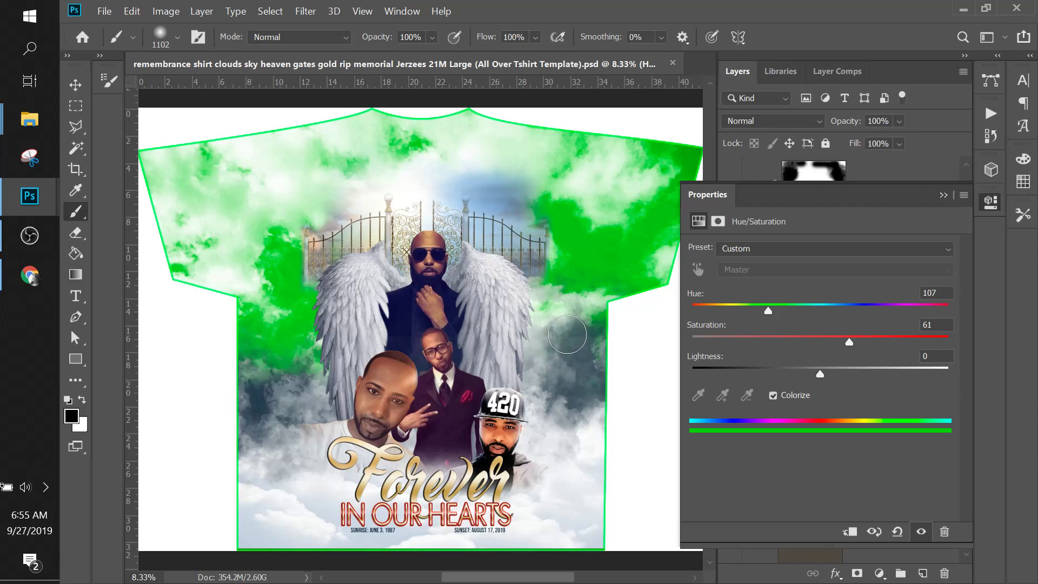
left_click(770, 310)
left_click_drag(773, 313, 864, 315)
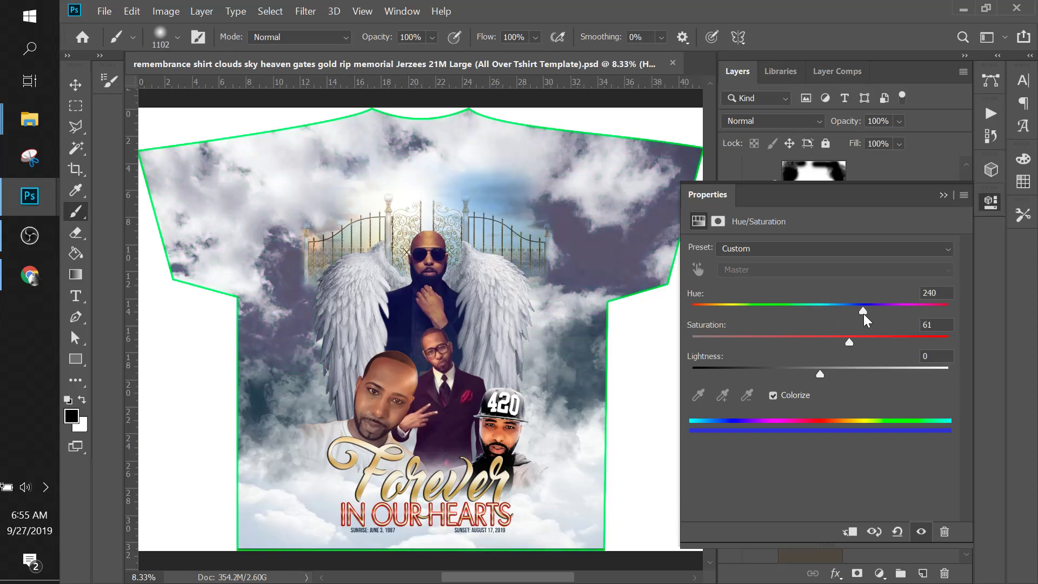
left_click_drag(864, 317, 879, 316)
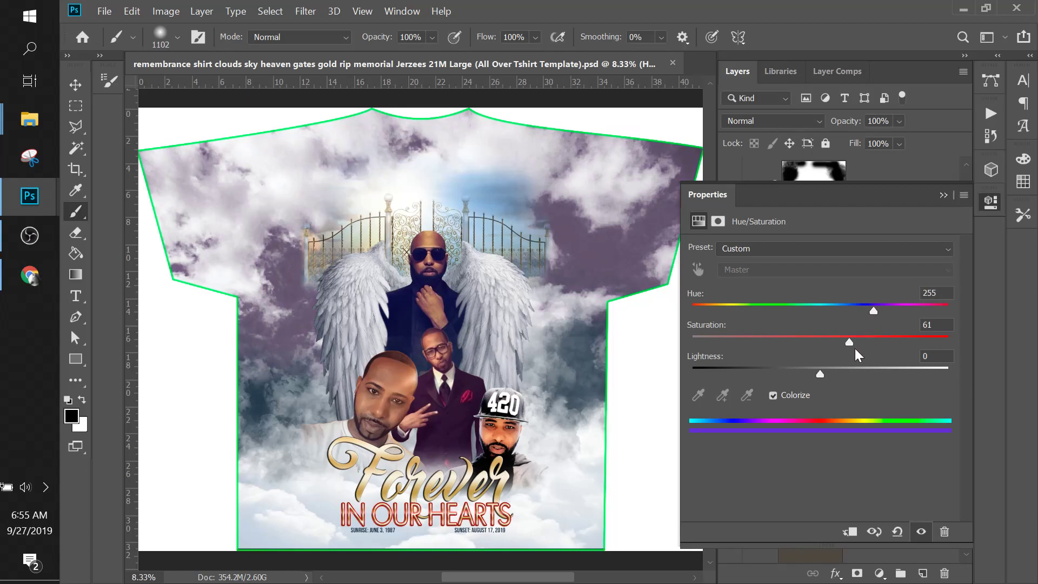
left_click_drag(846, 343, 904, 342)
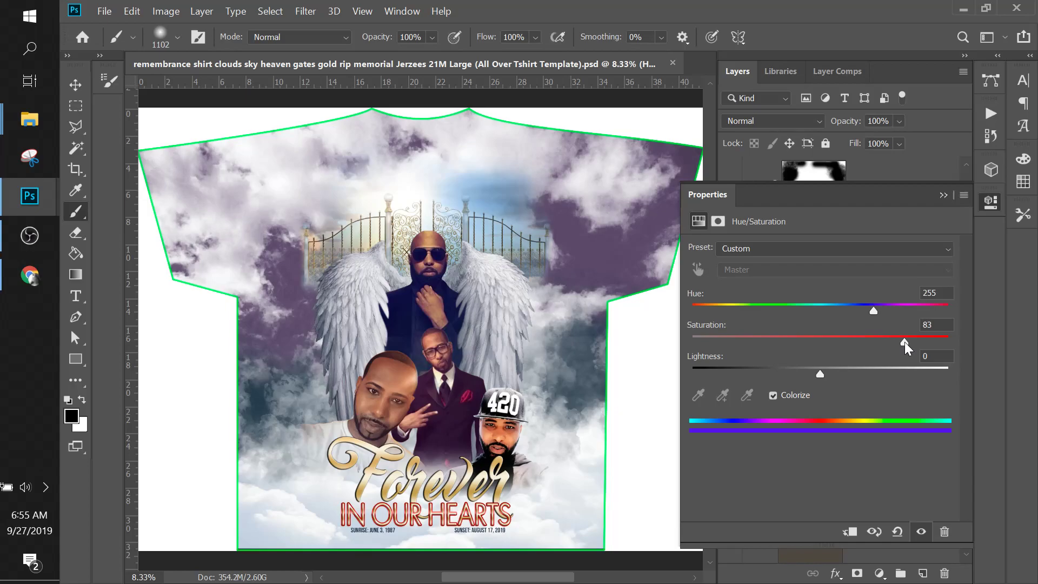
left_click(898, 532)
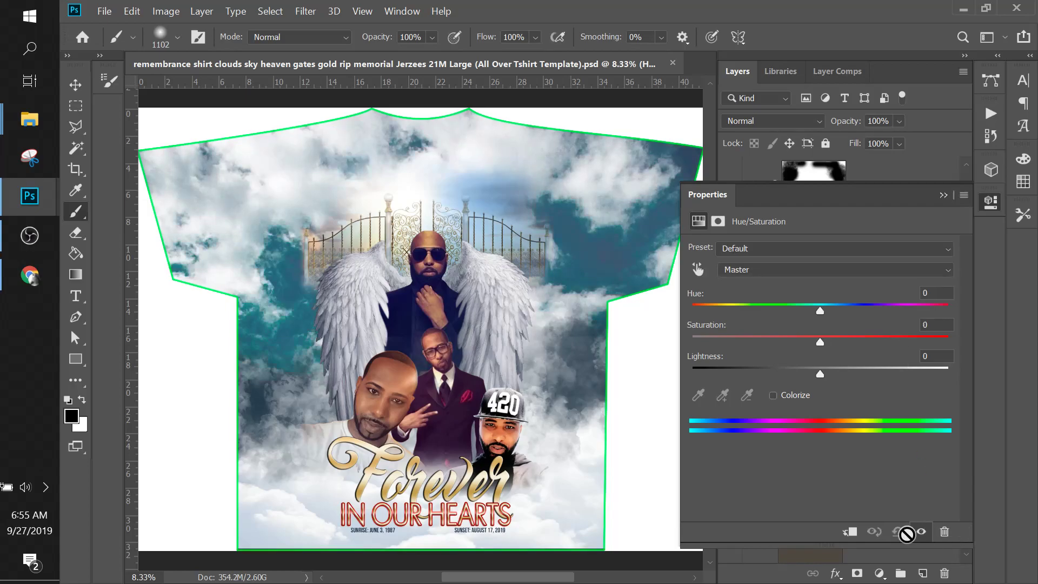
left_click(943, 195)
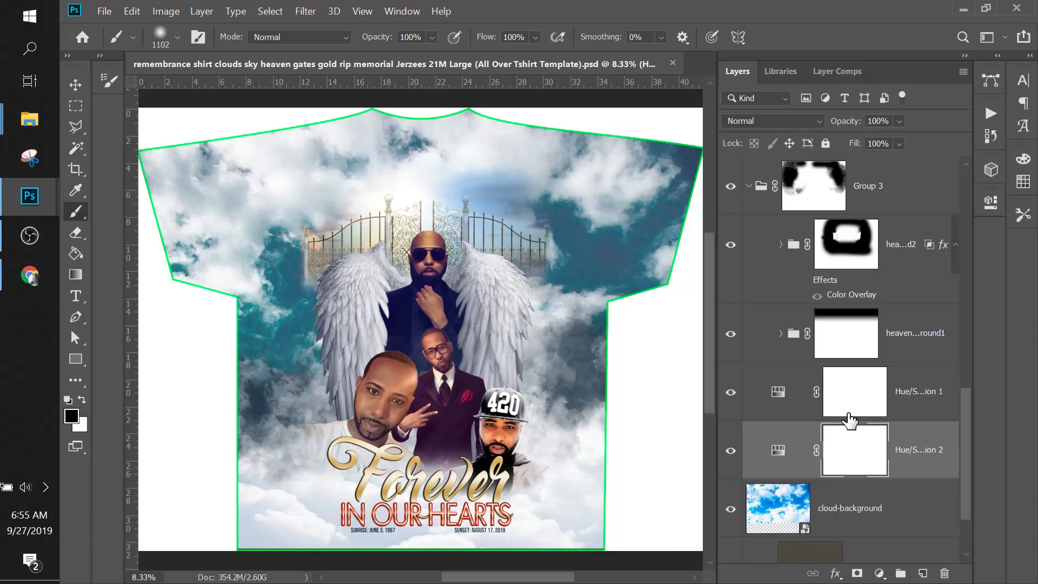
Compare the sky with the Hue/Saturation 1 layer hidden and shown, and hide the Hue/Saturation 2 layer
scroll(827, 442, "down", 1)
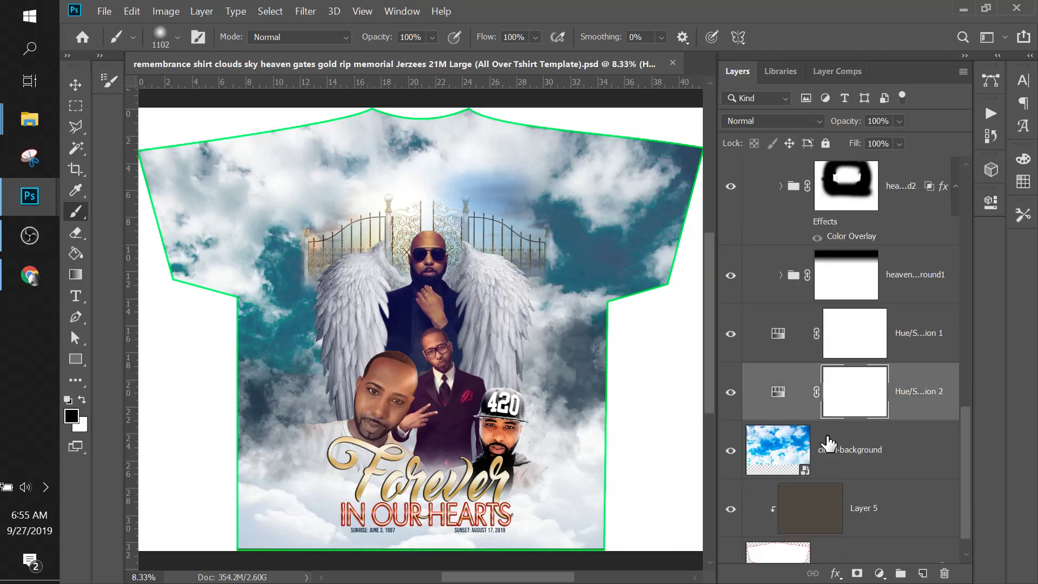
left_click(729, 335)
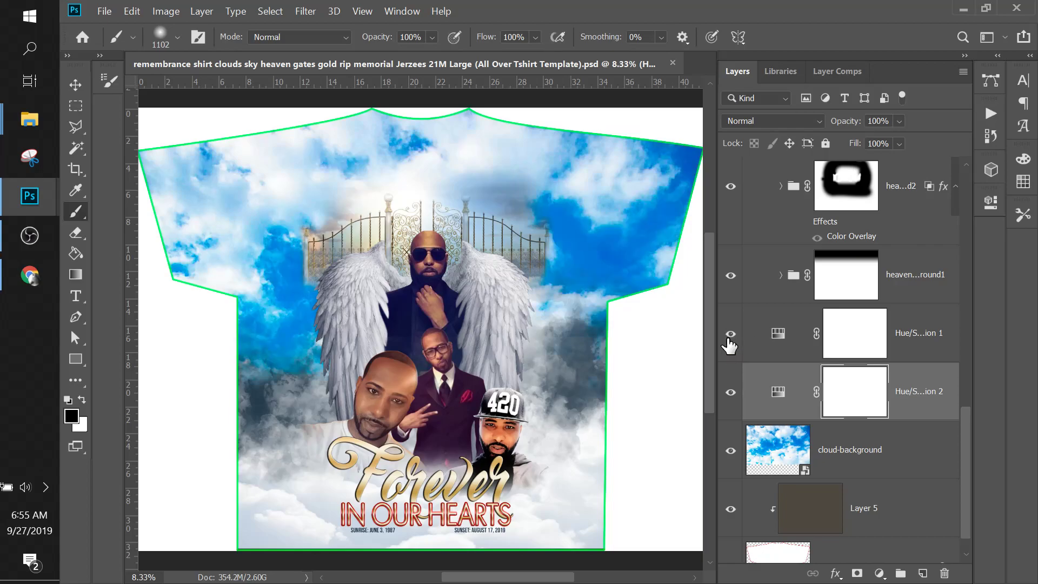
left_click(730, 393)
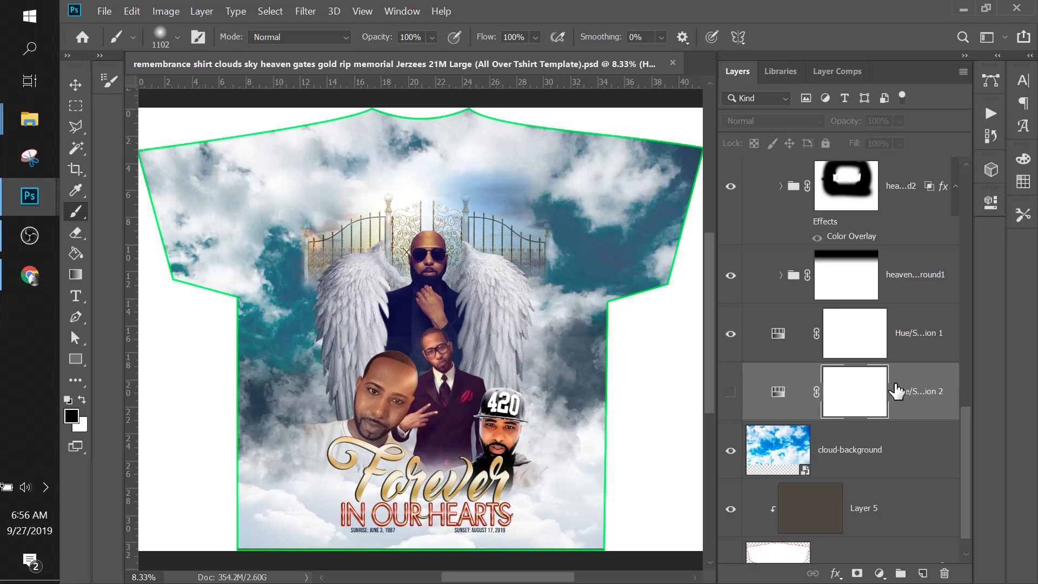
Revert the document history to the Enable Layer Mask state to remove the second Hue/Saturation layer
left_click(992, 136)
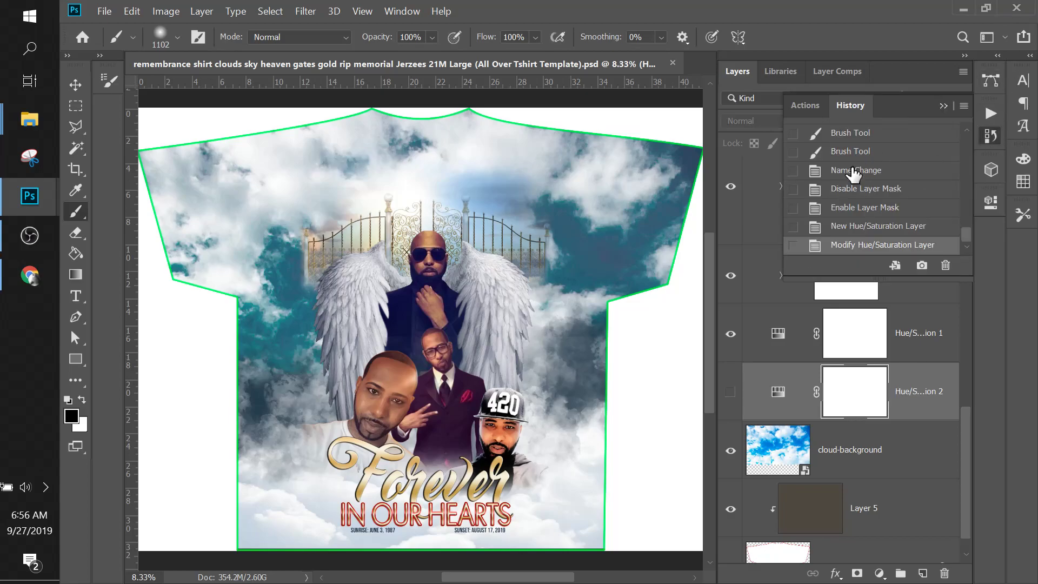
left_click(848, 221)
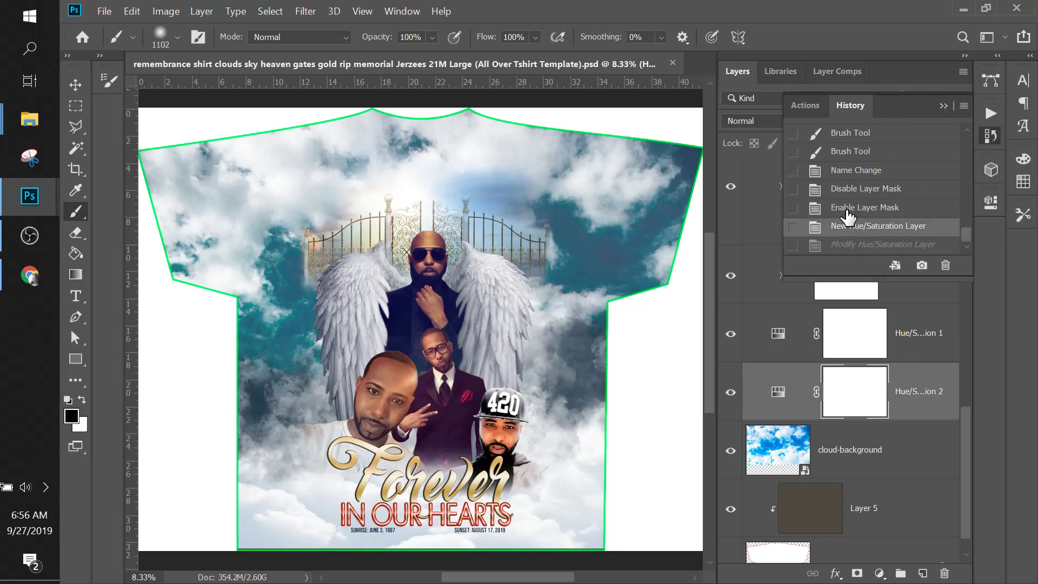
left_click(849, 217)
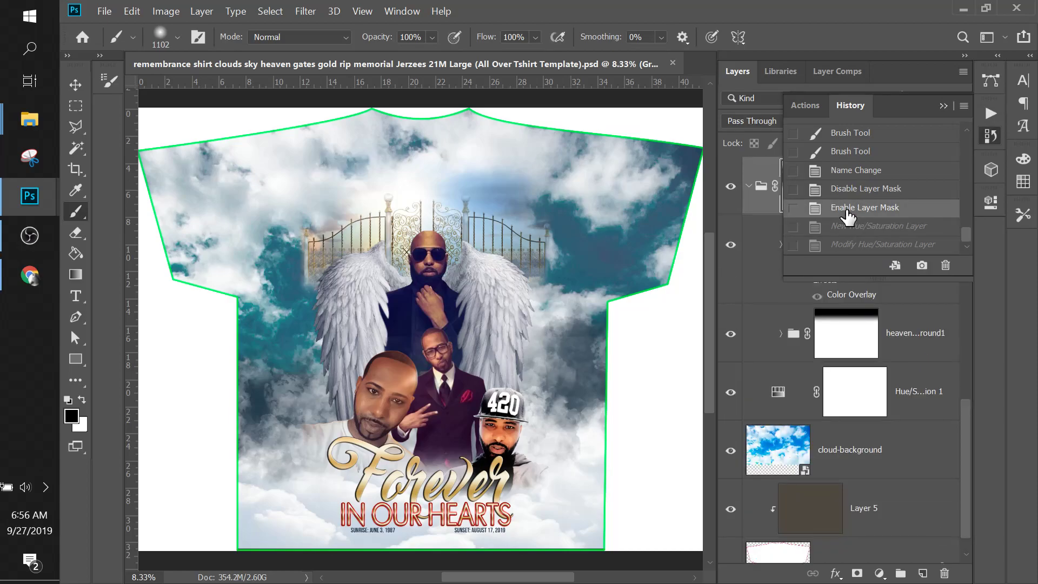
Compare the sky with the Hue/Saturation 1 adjustment layer hidden and shown
left_click(859, 397)
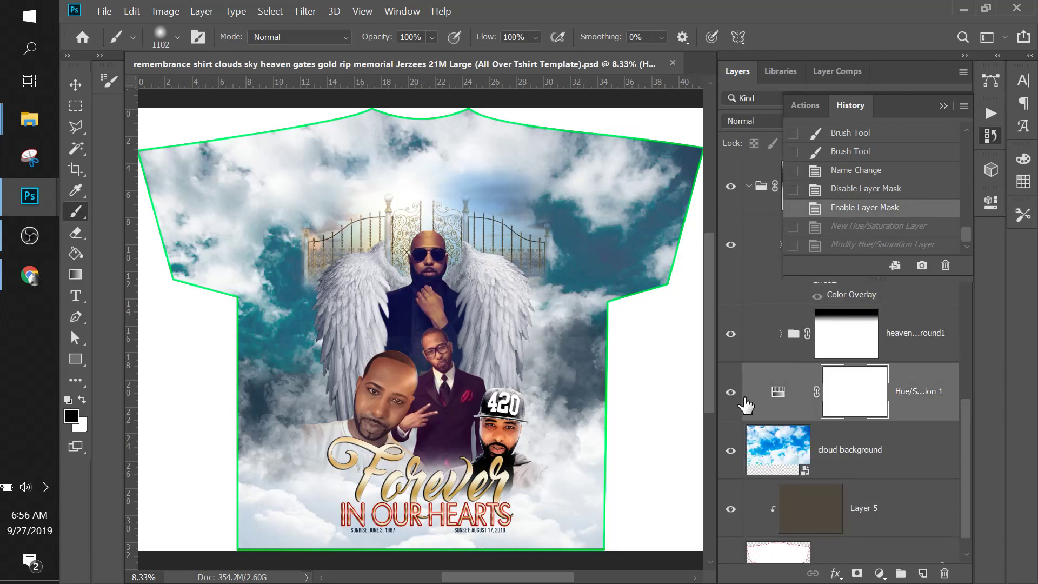
left_click(731, 392)
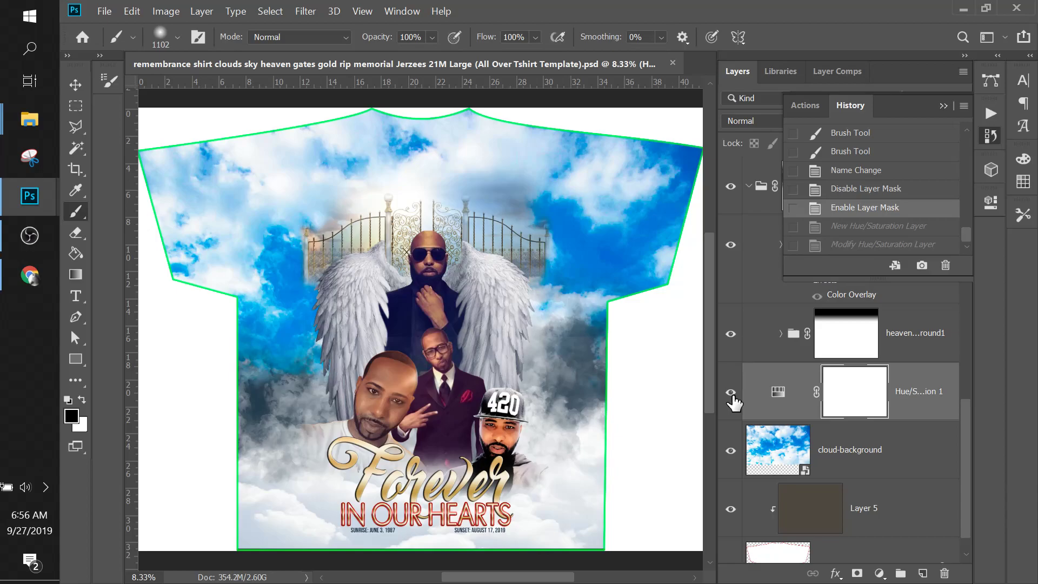
left_click(730, 392)
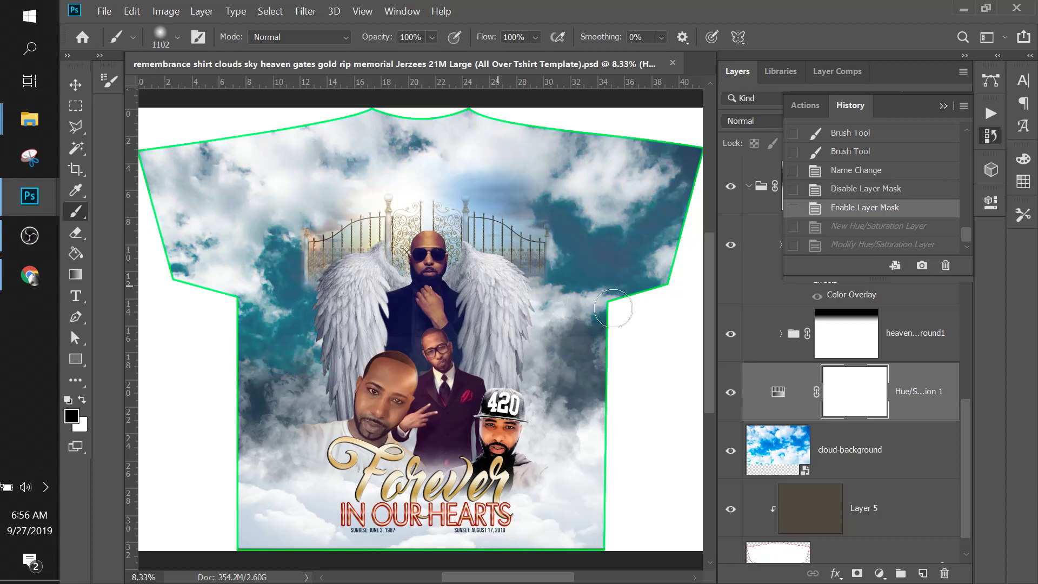
Hide the Hue/Saturation 1 adjustment layer and rename it "dark teal"
scroll(760, 384, "up", 1)
scroll(759, 385, "up", 1)
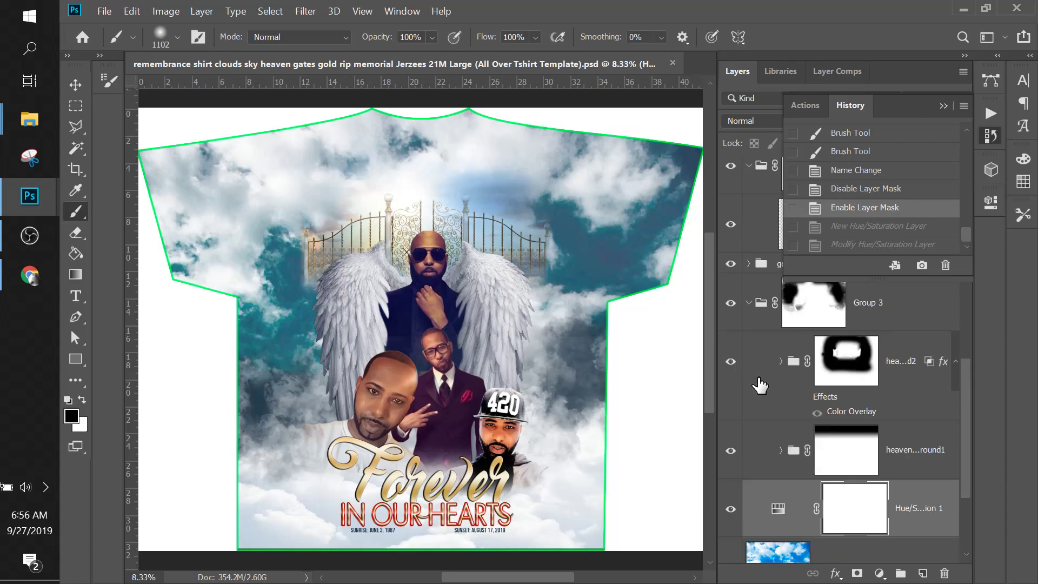
scroll(759, 384, "down", 1)
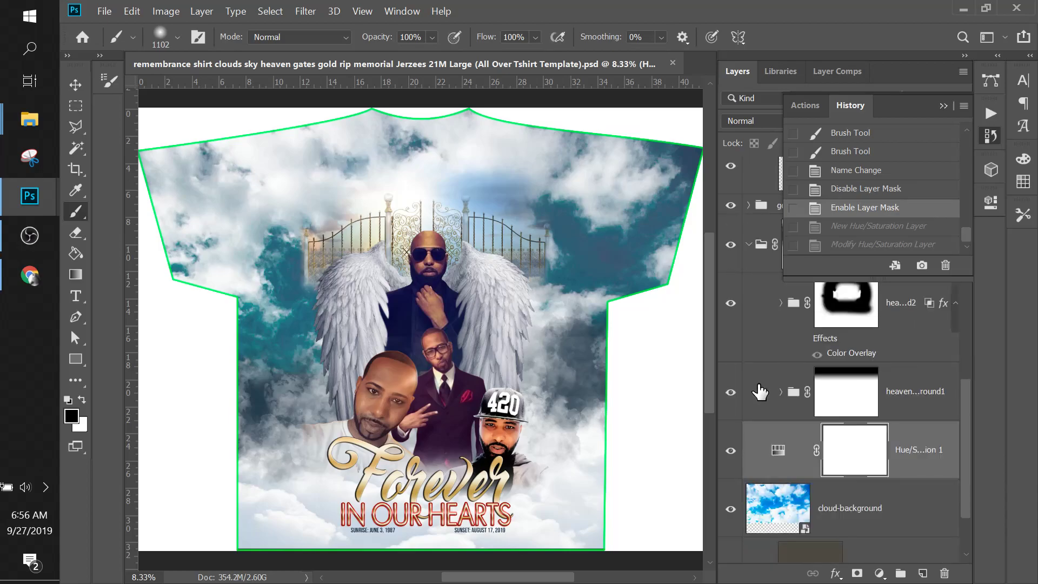
left_click(731, 454)
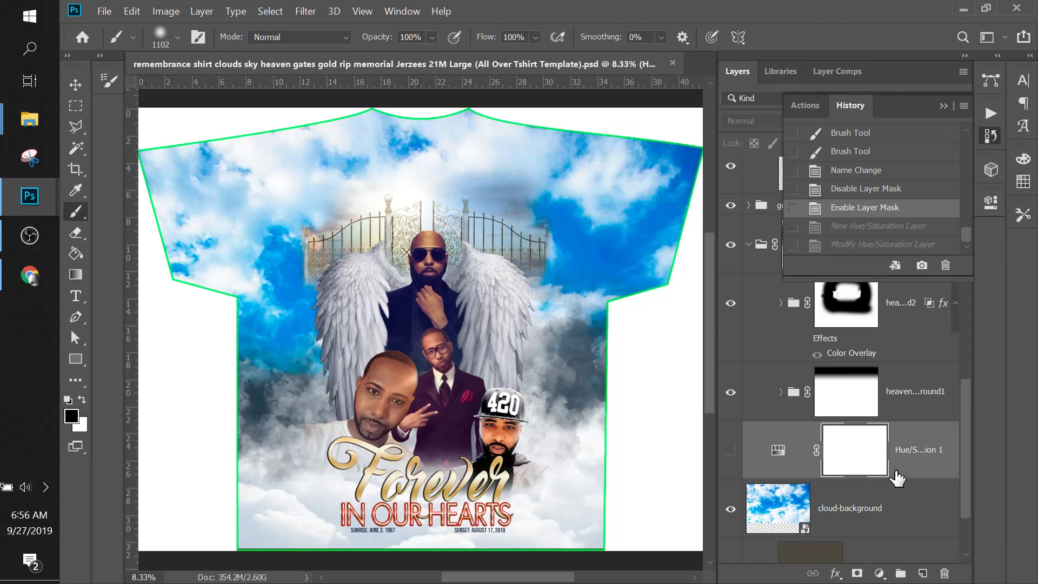
left_click(879, 486)
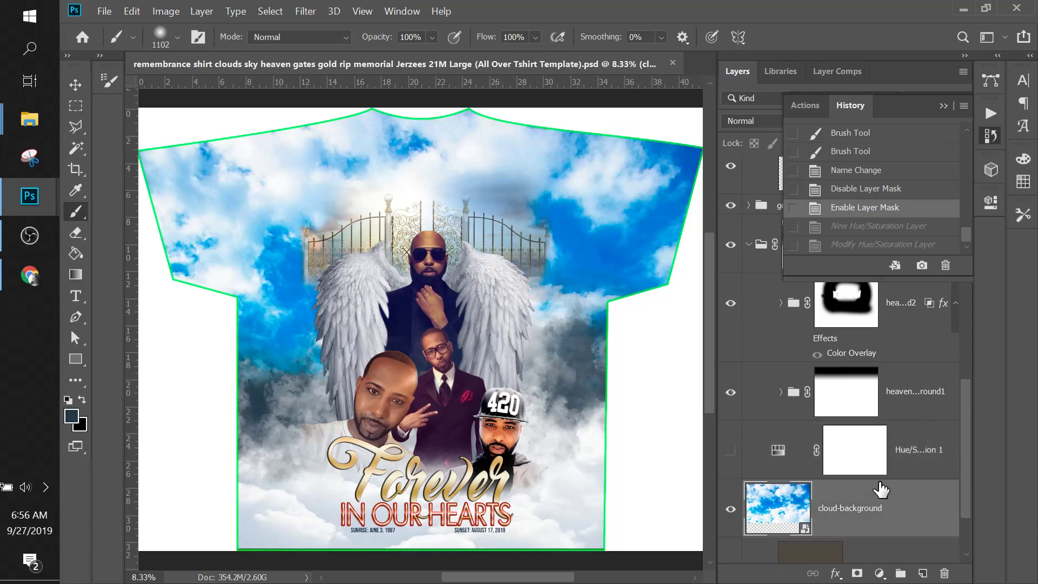
double_click(911, 450)
type("teal")
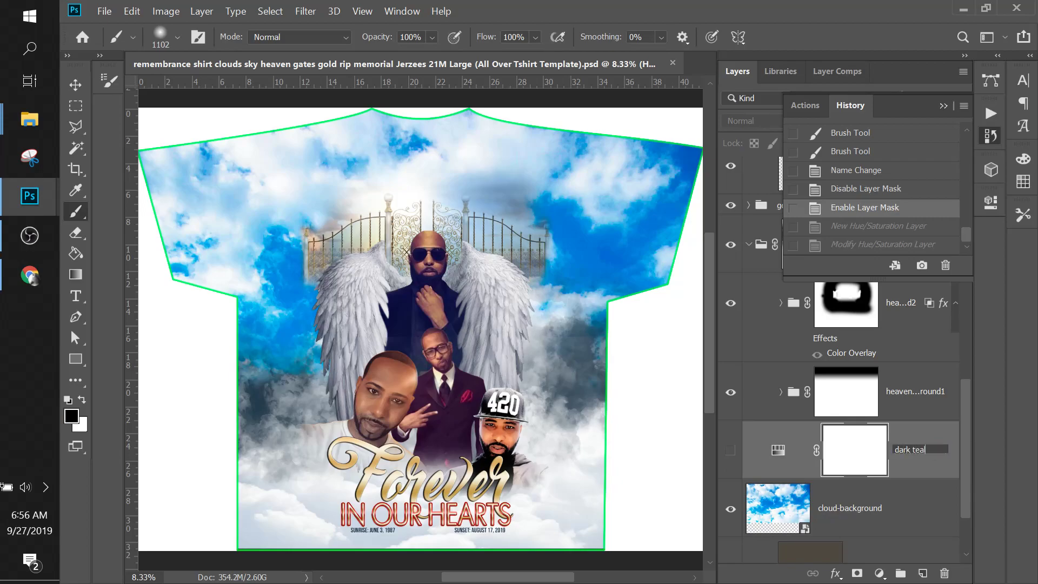
key("Return")
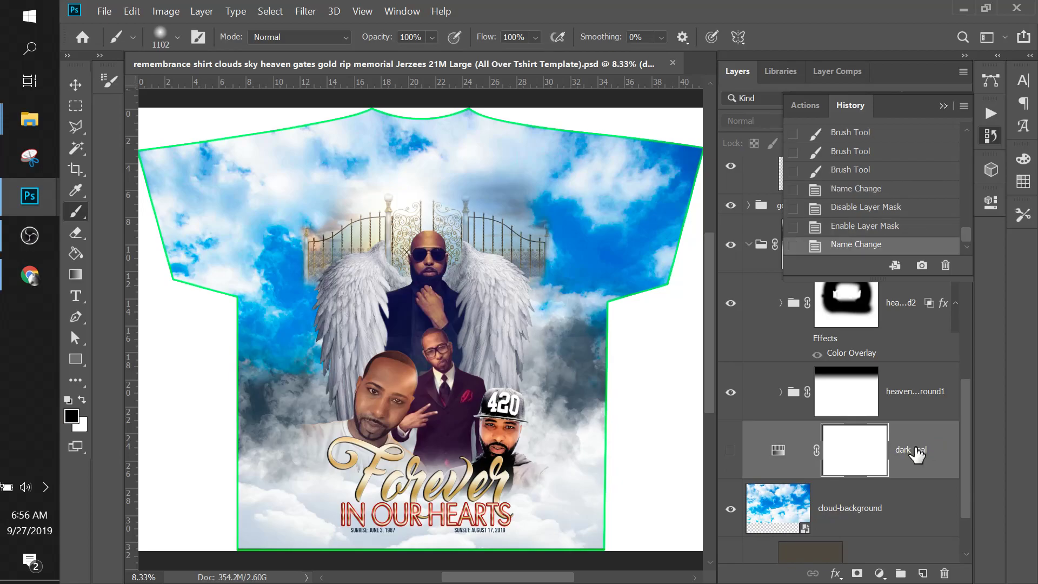
Add a Hue/Saturation adjustment layer directly above the cloud-background layer, using the previous layer to create a clipping mask
left_click(846, 514)
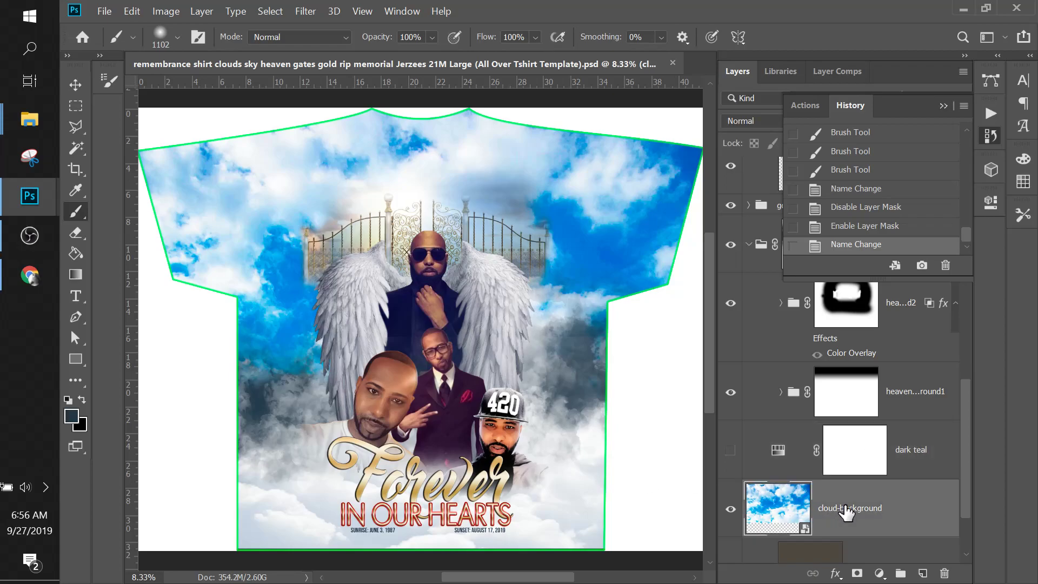
scroll(846, 514, "down", 1)
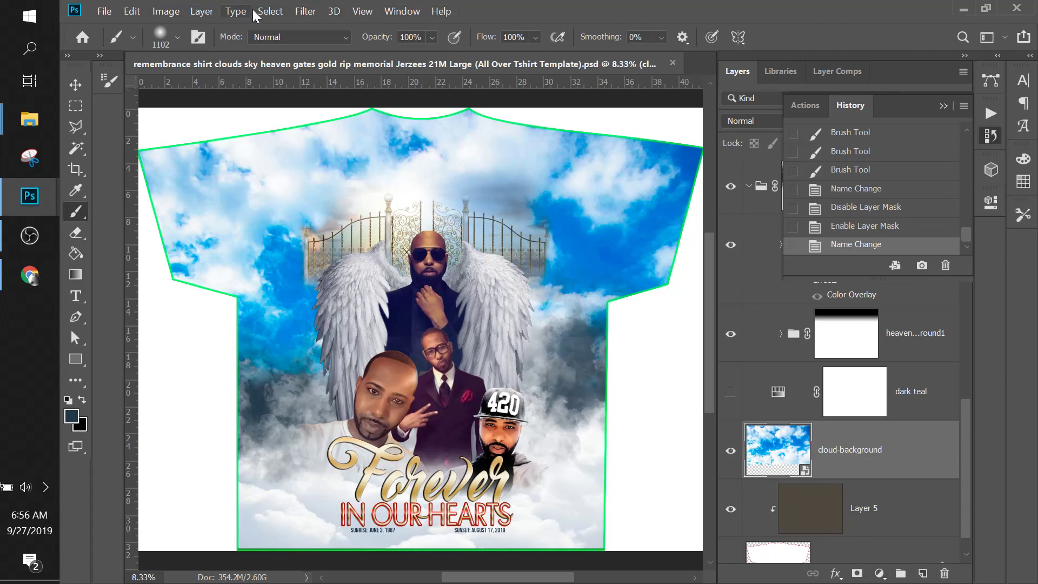
left_click(202, 12)
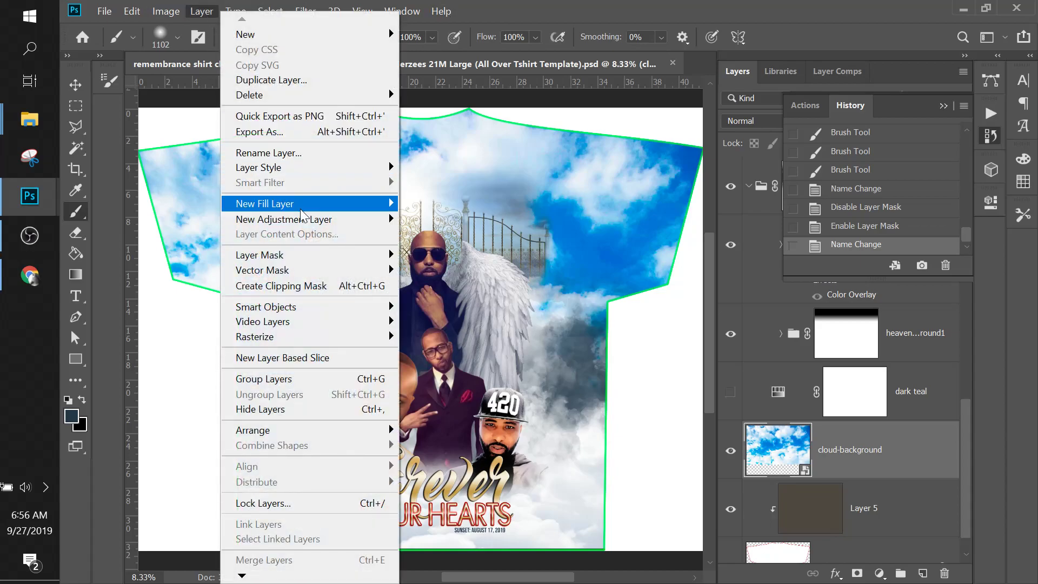
mouse_move(303, 219)
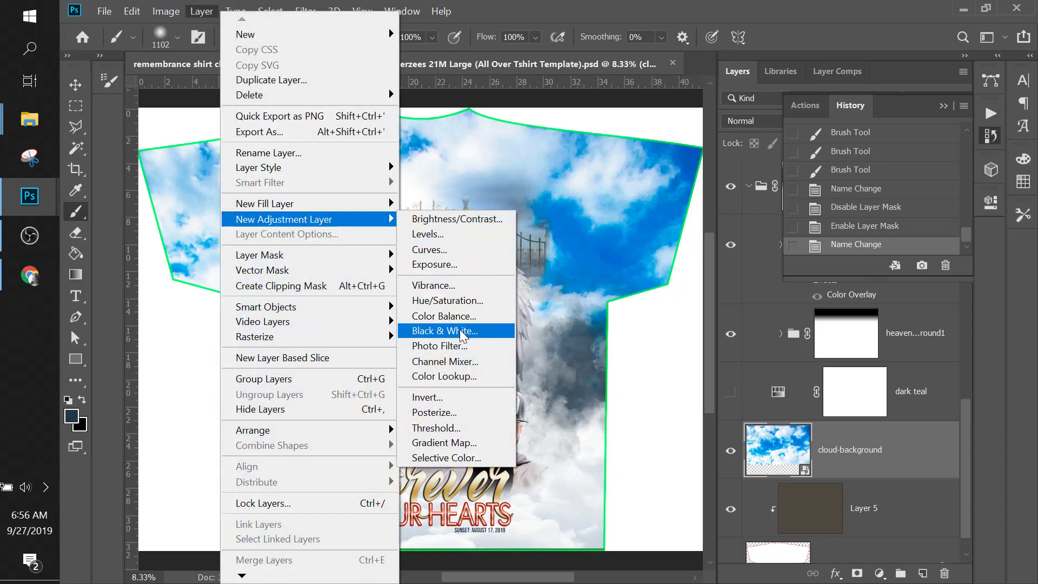
left_click(459, 301)
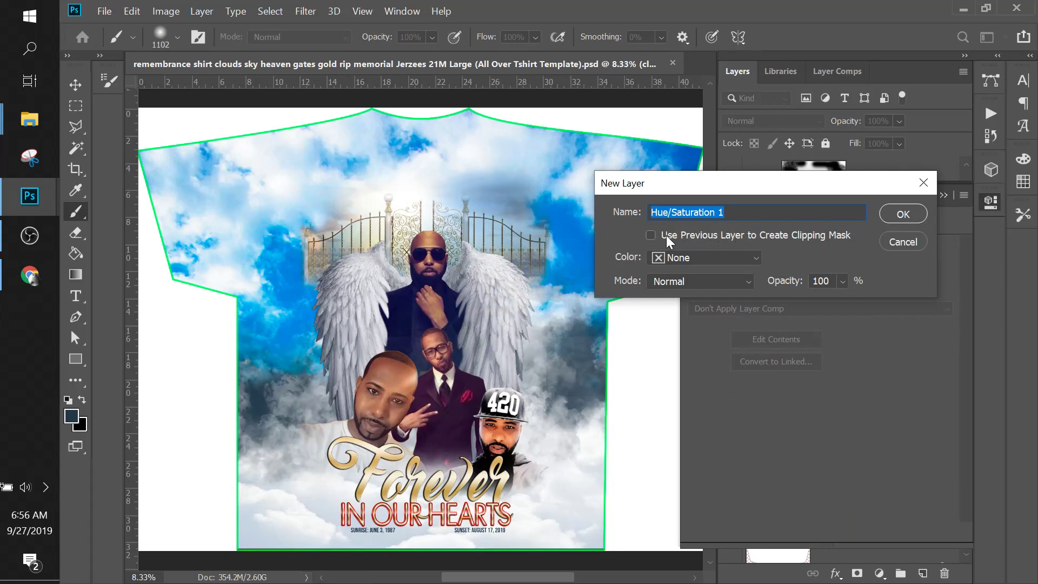
left_click(651, 234)
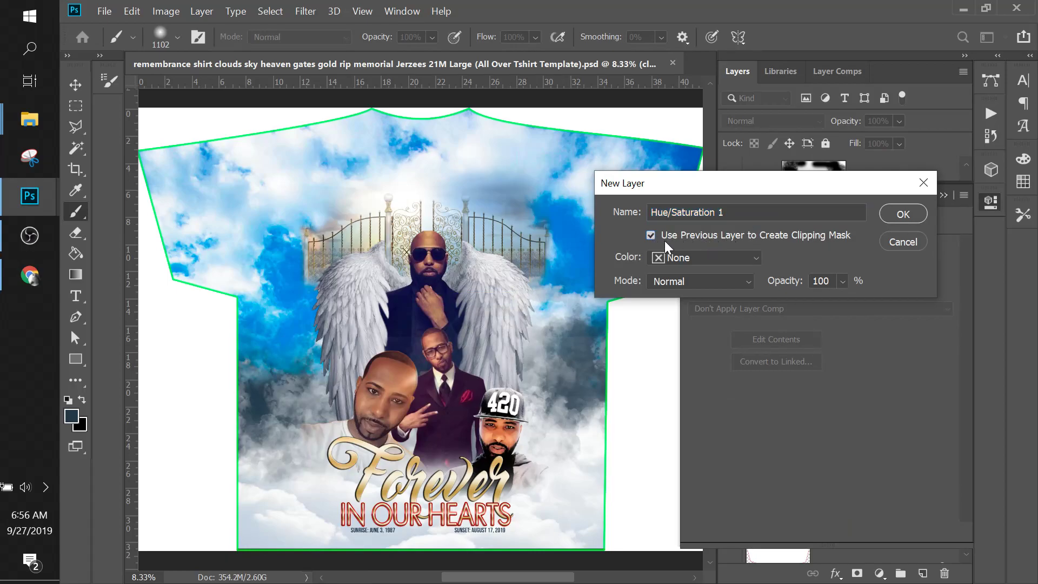
left_click(888, 215)
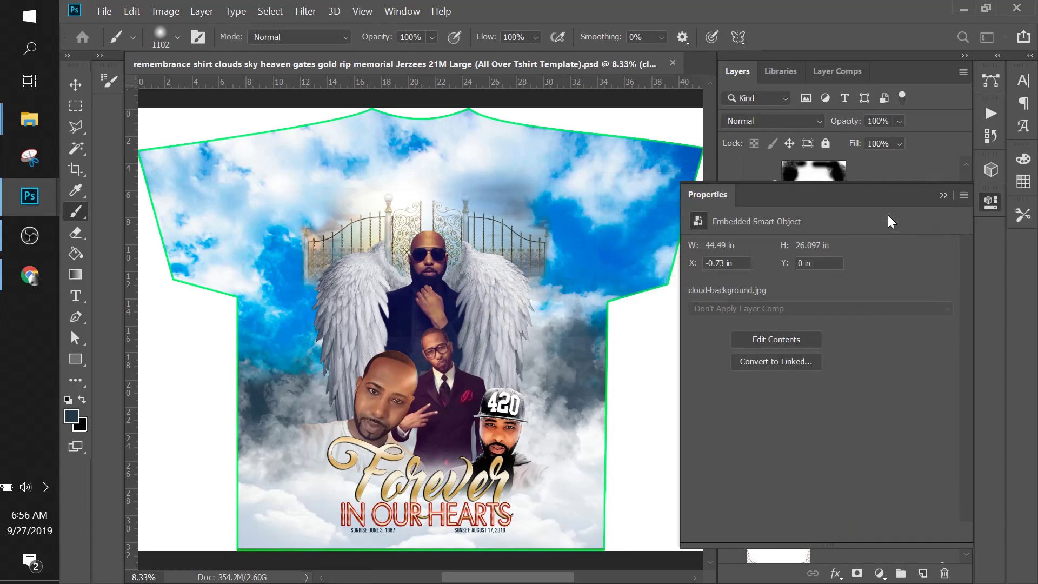
left_click(945, 196)
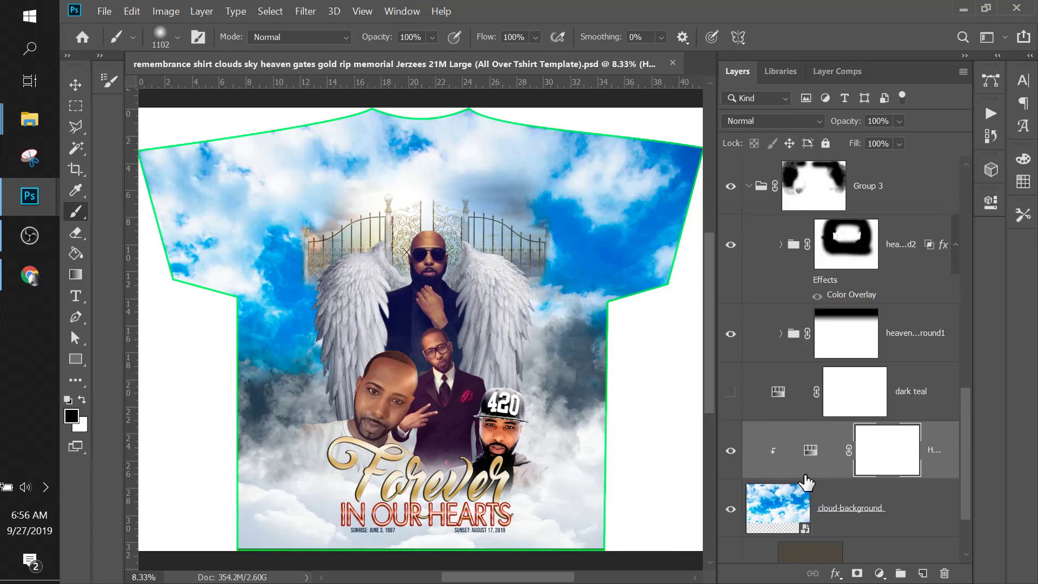
Clip the hidden dark teal adjustment layer to the cloud-background layer with a clipping mask
scroll(805, 482, "down", 1)
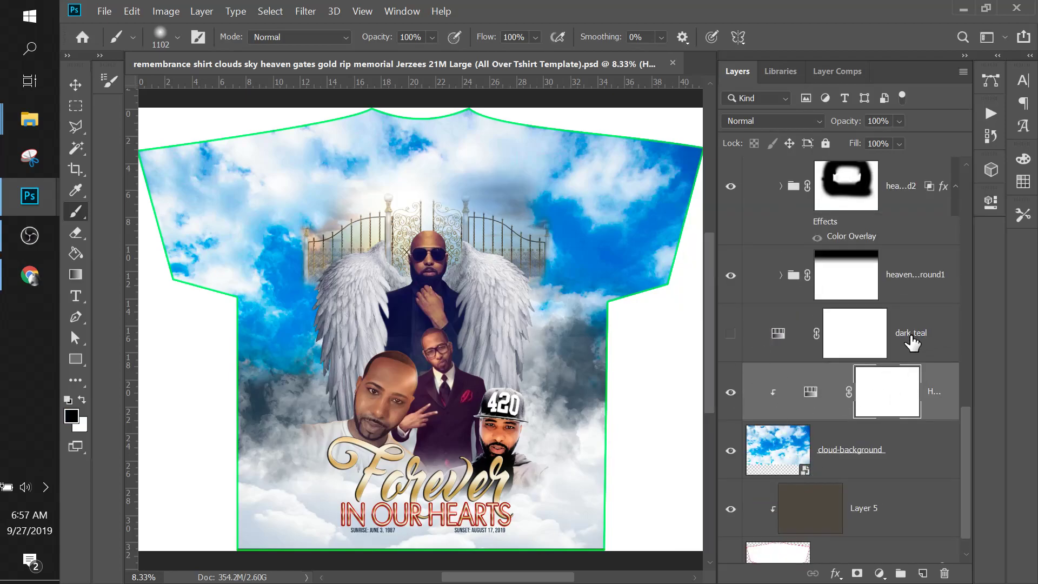
left_click(928, 338)
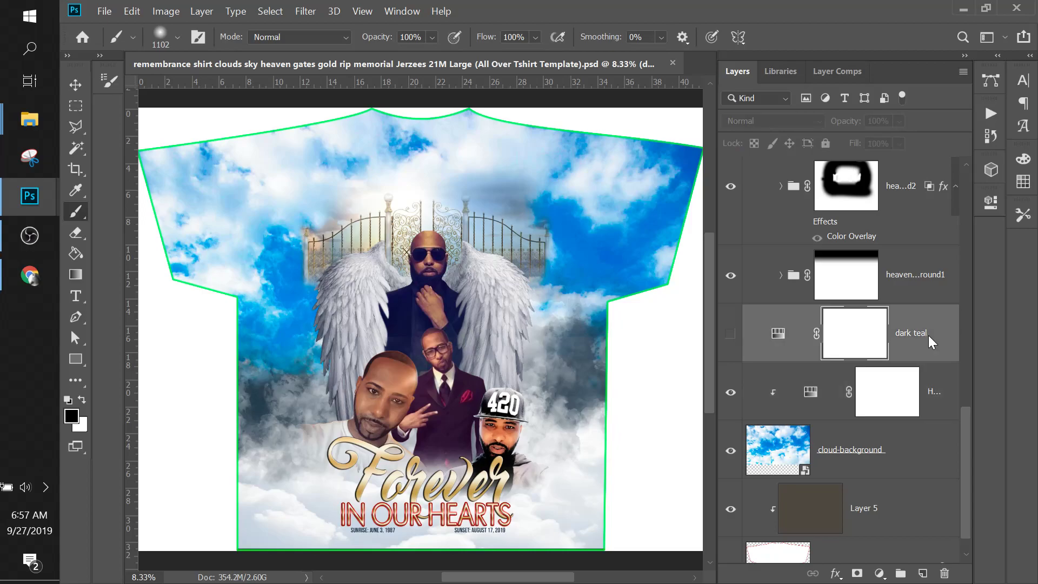
right_click(928, 336)
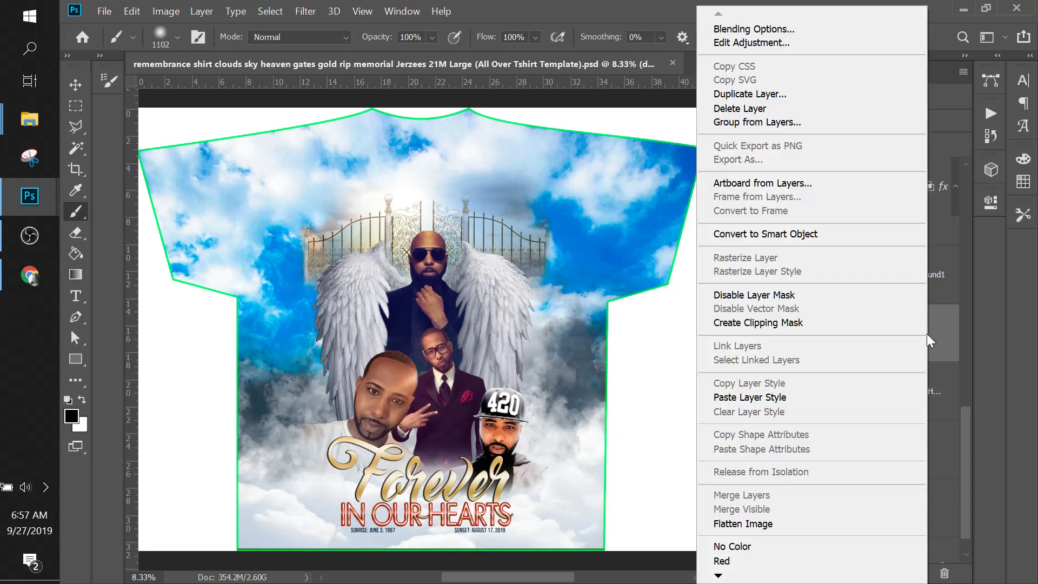
left_click(799, 322)
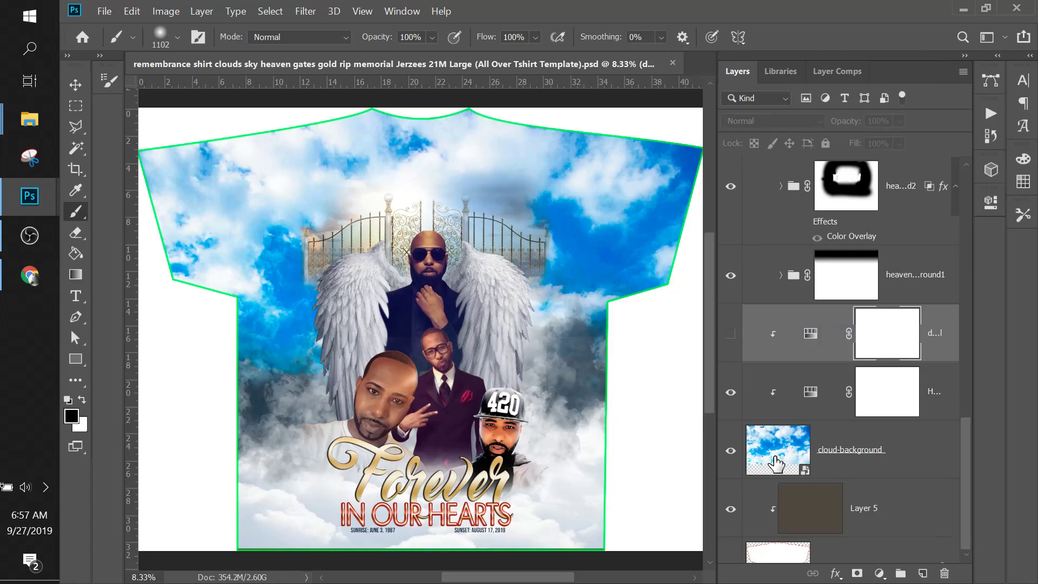
Recolour the cloud background with the new Hue/Saturation layer, setting hue +6, saturation -33 and lightness +49
scroll(776, 463, "down", 1)
left_click(782, 414)
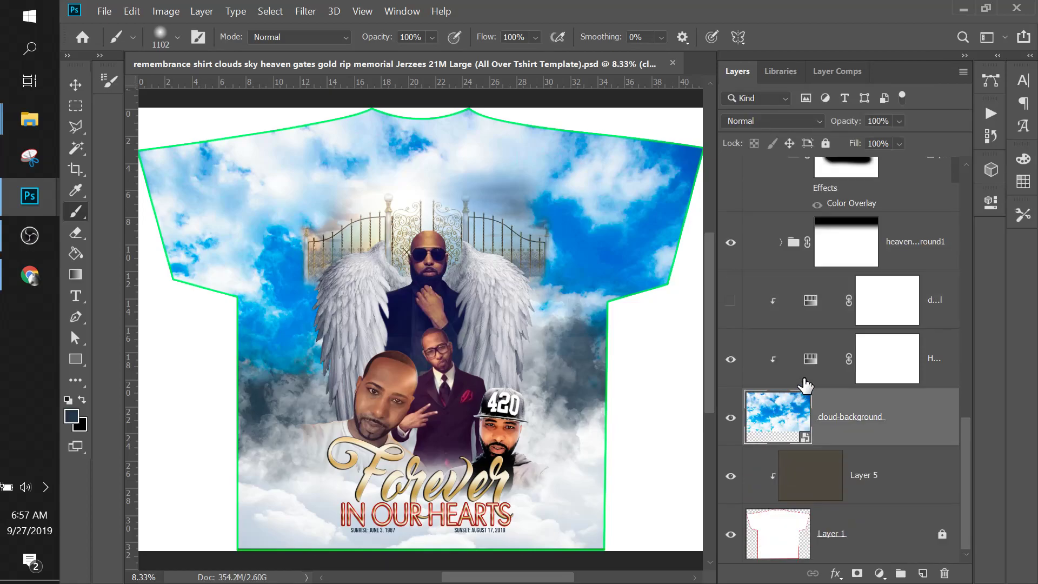
left_click(805, 383)
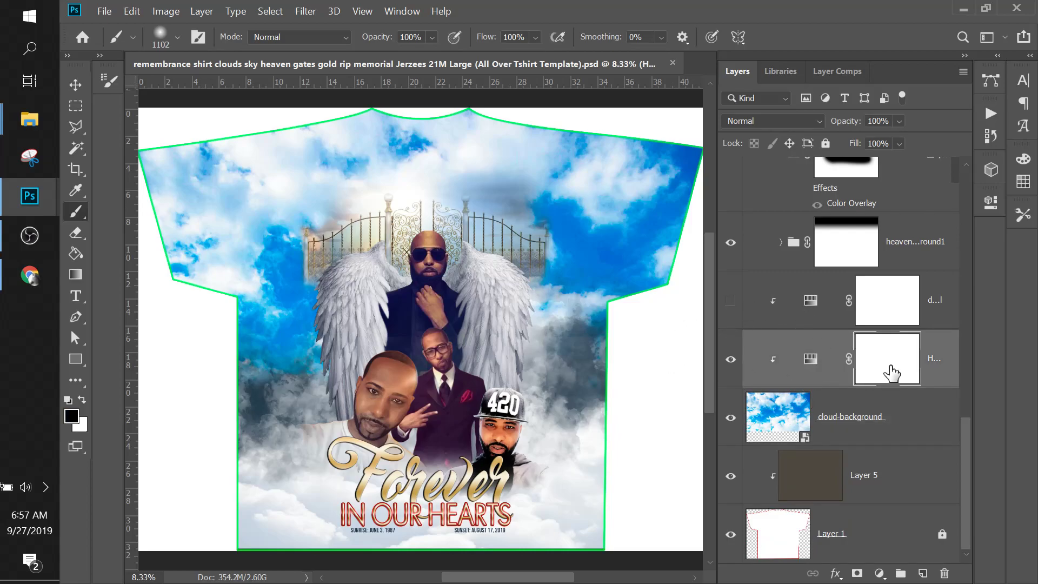
double_click(808, 360)
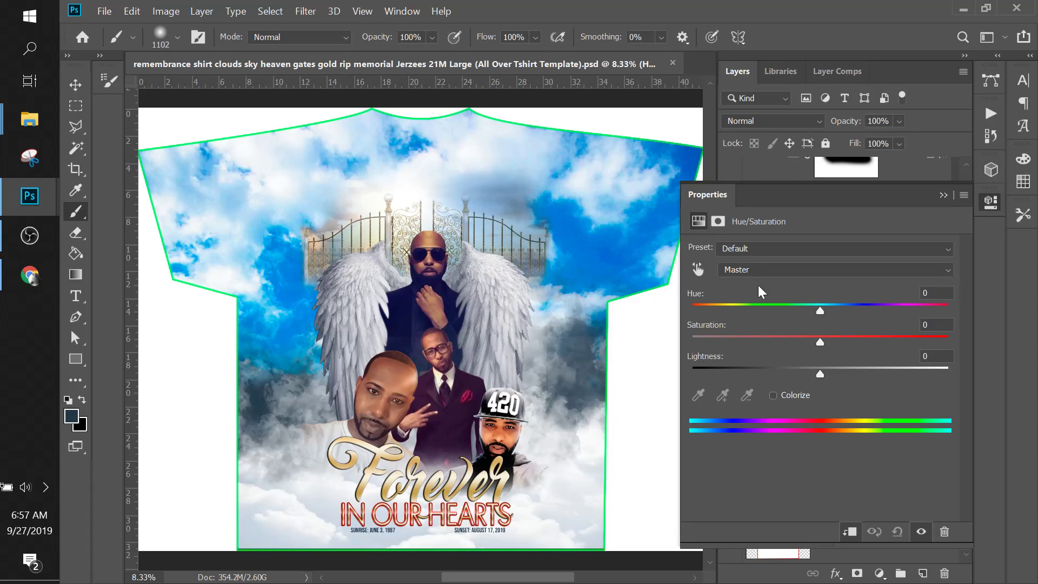
mouse_move(823, 311)
left_mouse_down()
mouse_move(843, 309)
mouse_move(829, 309)
left_mouse_up()
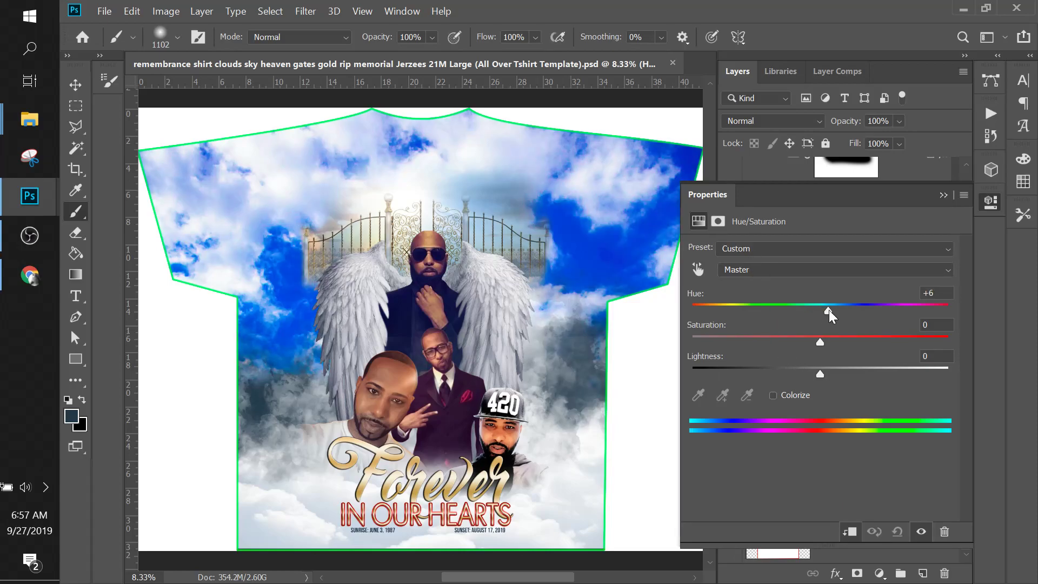
left_click_drag(838, 374, 884, 378)
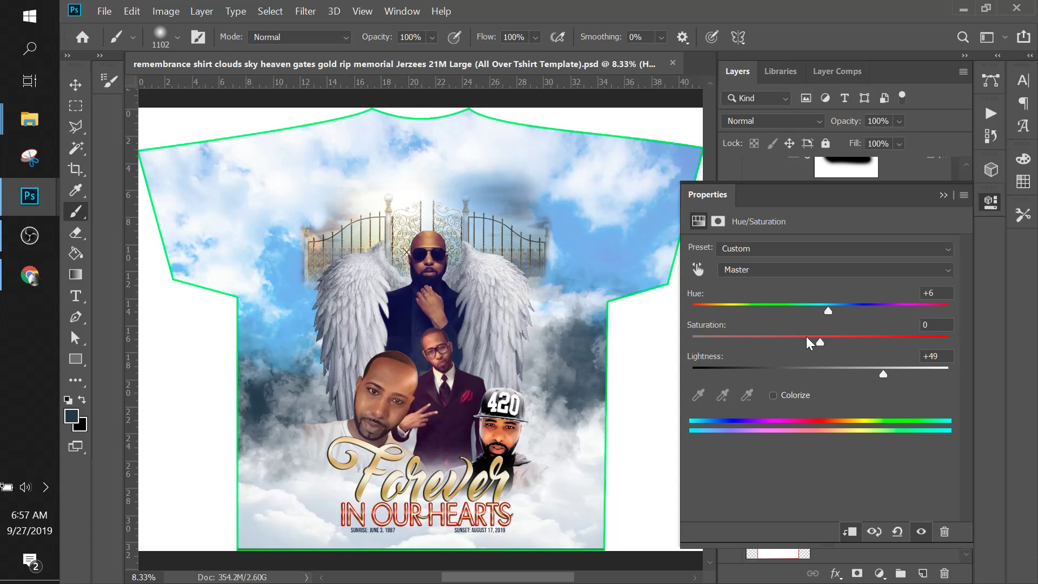
left_click(847, 340)
left_click_drag(907, 346, 851, 348)
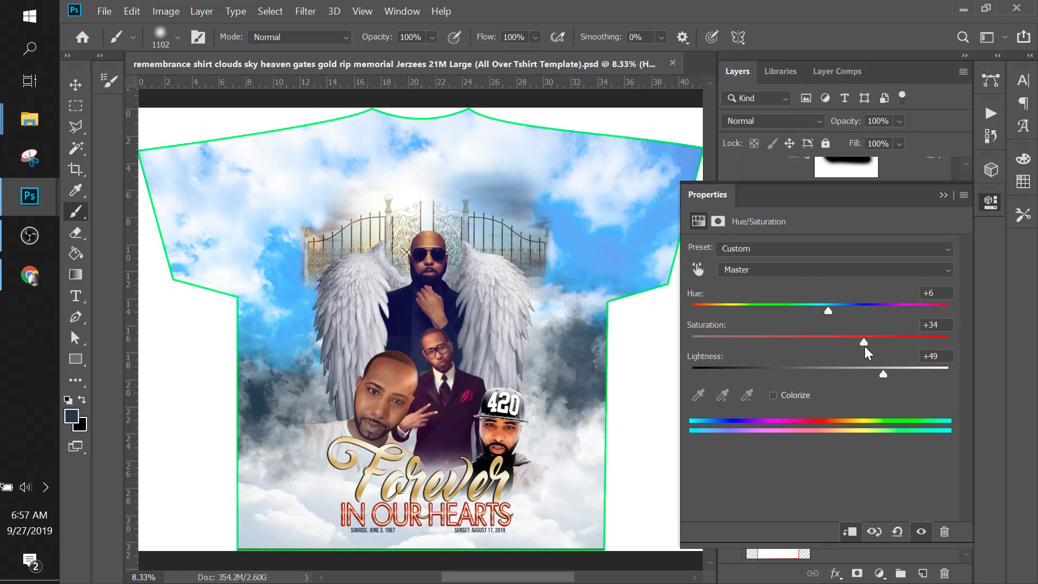
left_click_drag(847, 345, 777, 348)
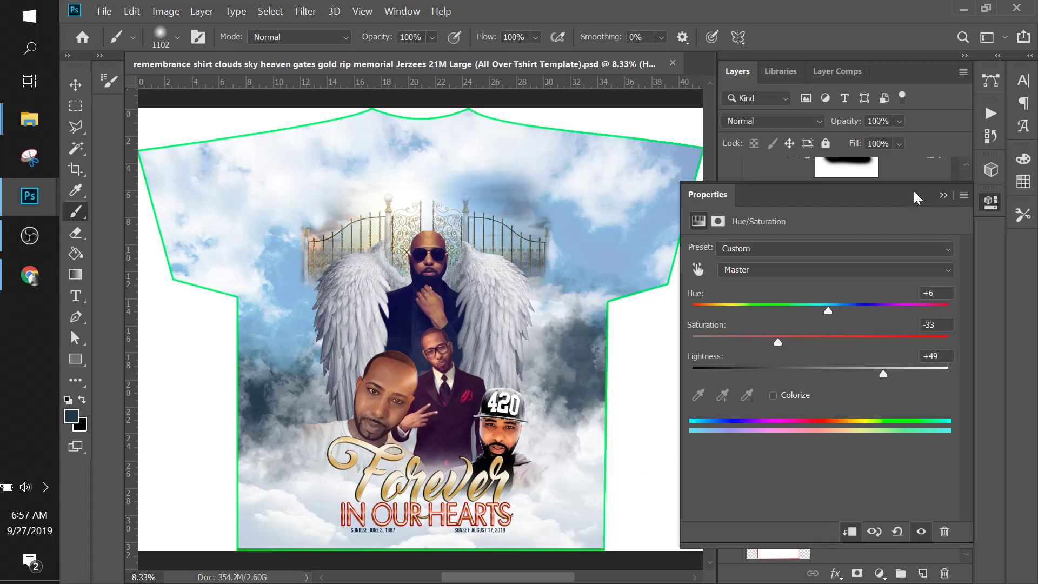
left_click(944, 195)
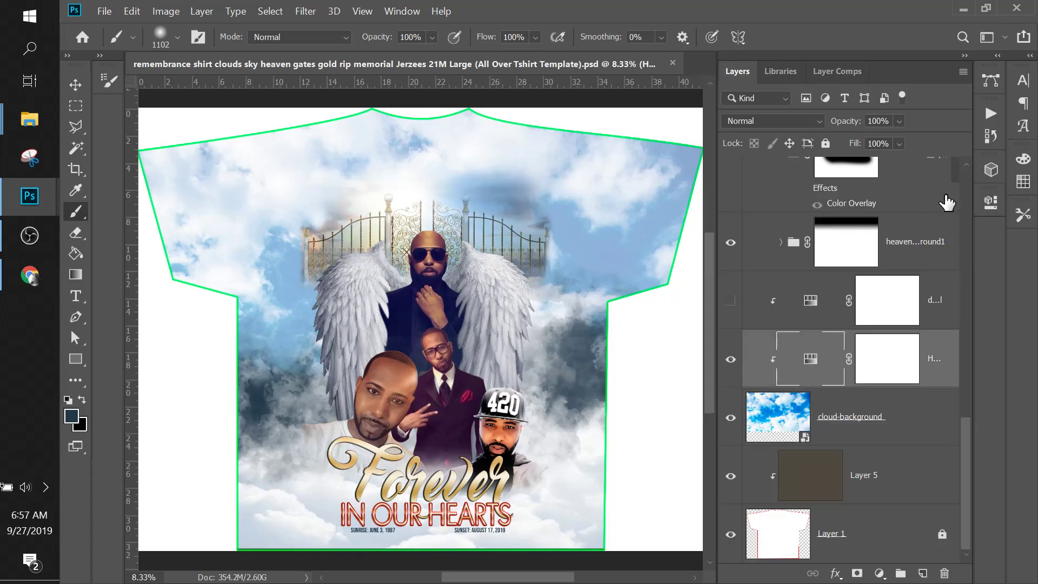
Rename the new Hue/Saturation layer "sky blue"
double_click(932, 359)
type("s")
type("ky blue")
key("Return")
Compare the sky blue and dark teal adjustments by switching their visibility, and leave only sky blue shown
left_click(732, 360)
left_click(730, 300)
left_click(731, 303)
left_click(731, 361)
Examine the contents of the lower heaven background group and look through the design's text, photo and background layers
scroll(835, 406, "up", 2)
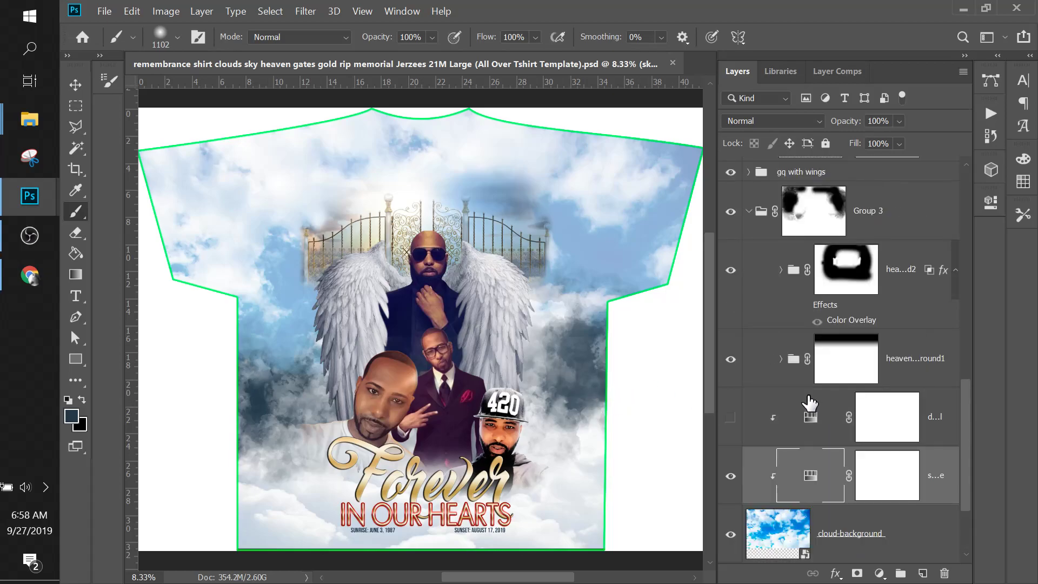
left_click(781, 359)
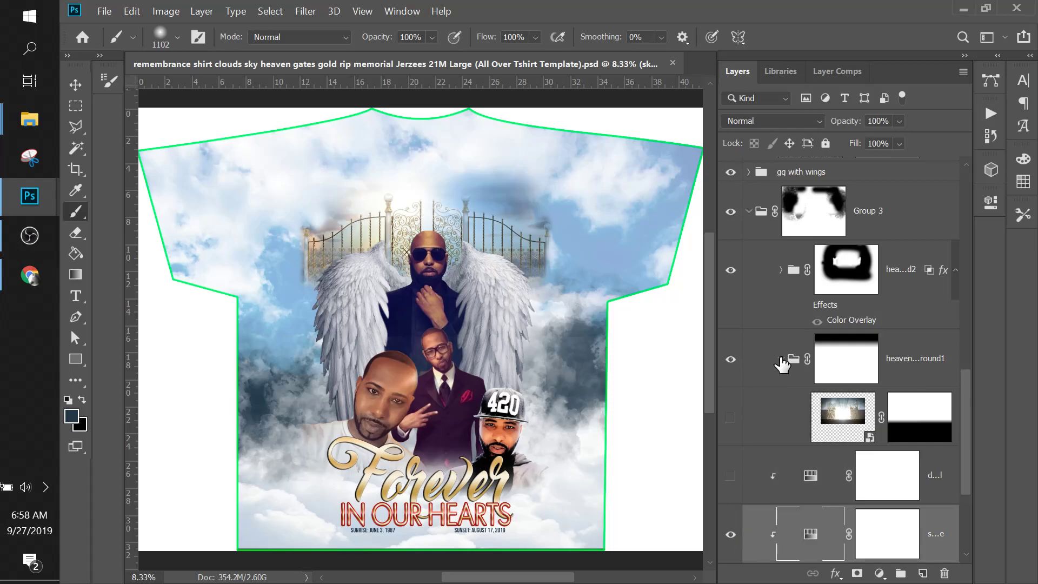
left_click(781, 361)
scroll(783, 357, "up", 4)
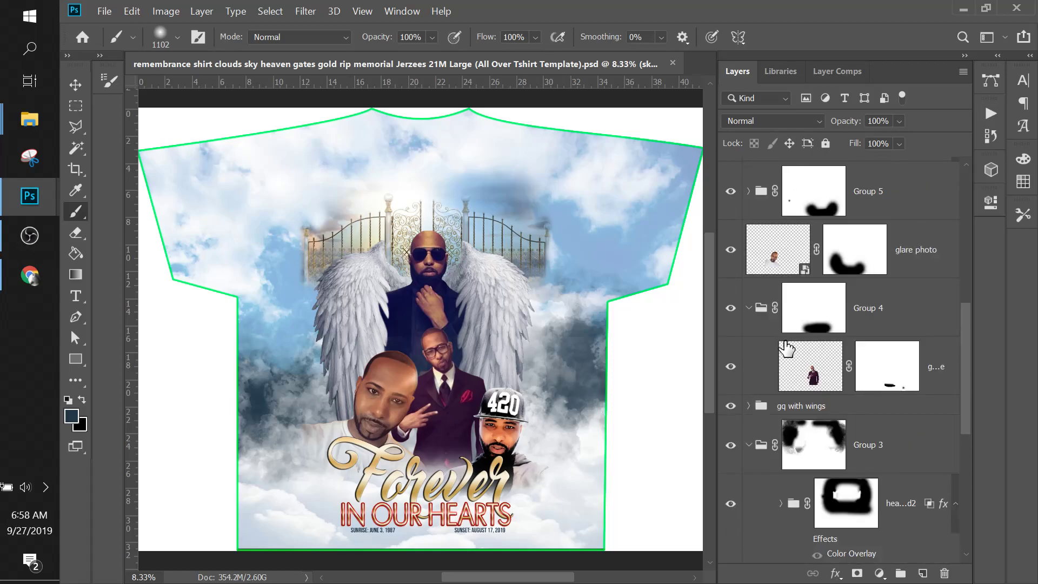
scroll(742, 332, "up", 4)
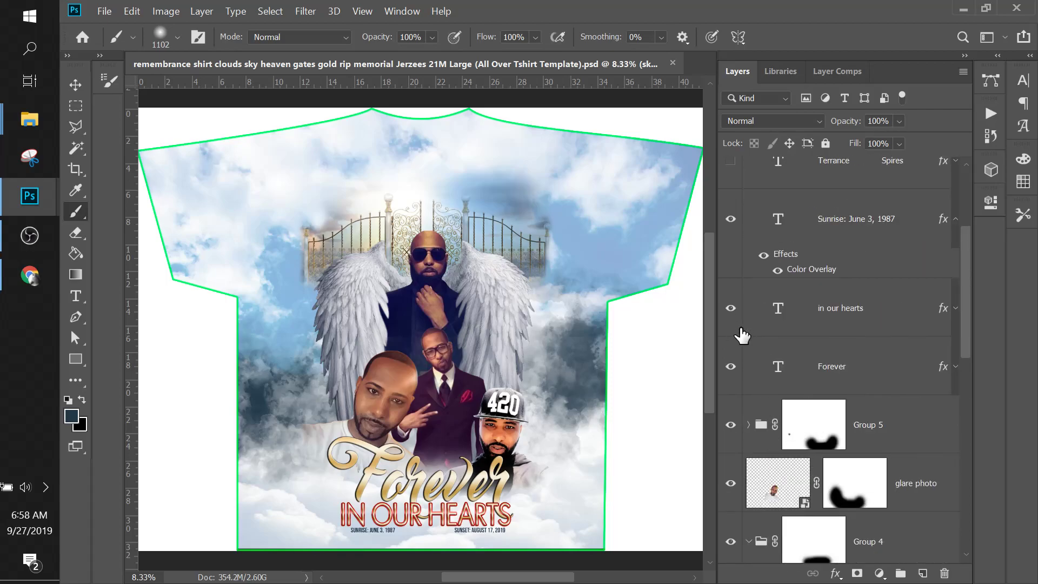
scroll(742, 336, "up", 3)
scroll(741, 336, "down", 8)
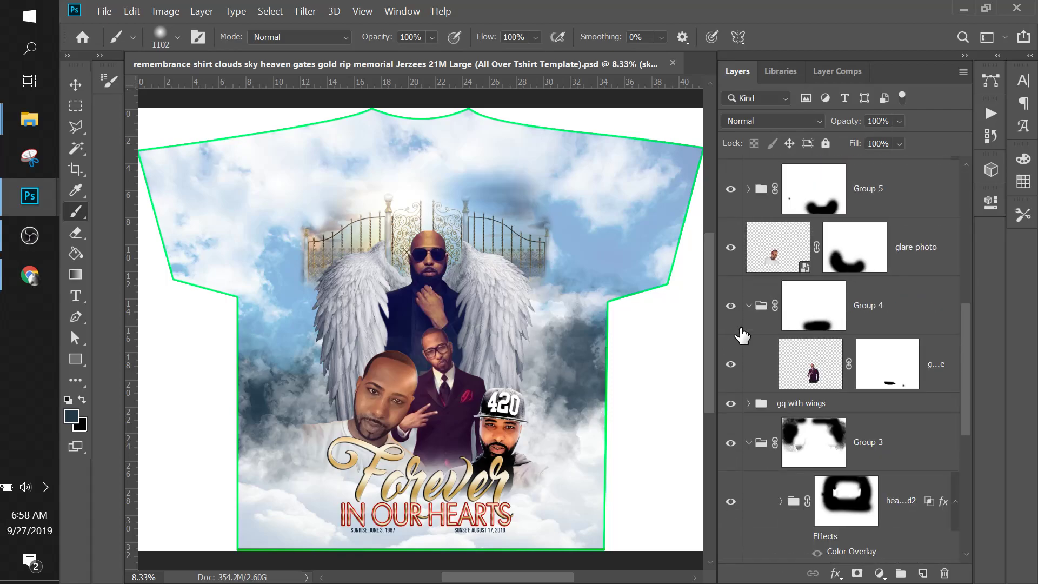
scroll(741, 326, "down", 1)
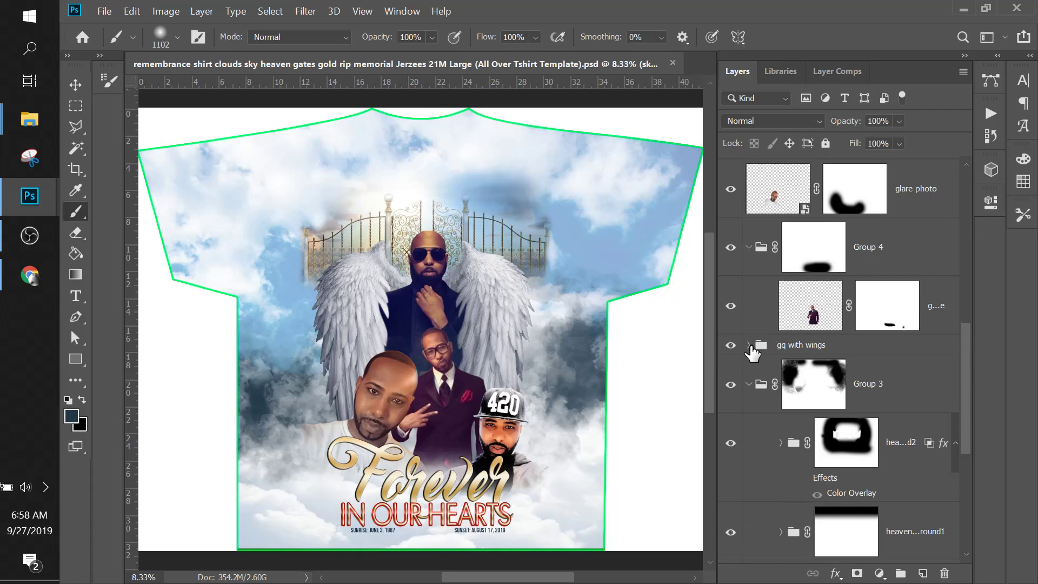
Expand the group holding the wings and cloud layers and rename it as "Photo with wings"
left_click(748, 345)
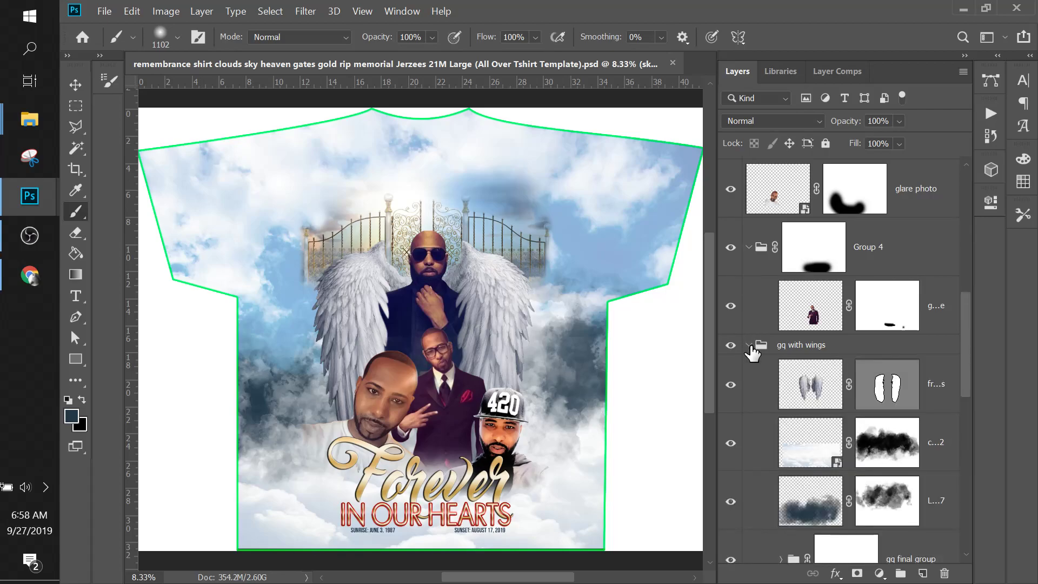
scroll(752, 352, "down", 1)
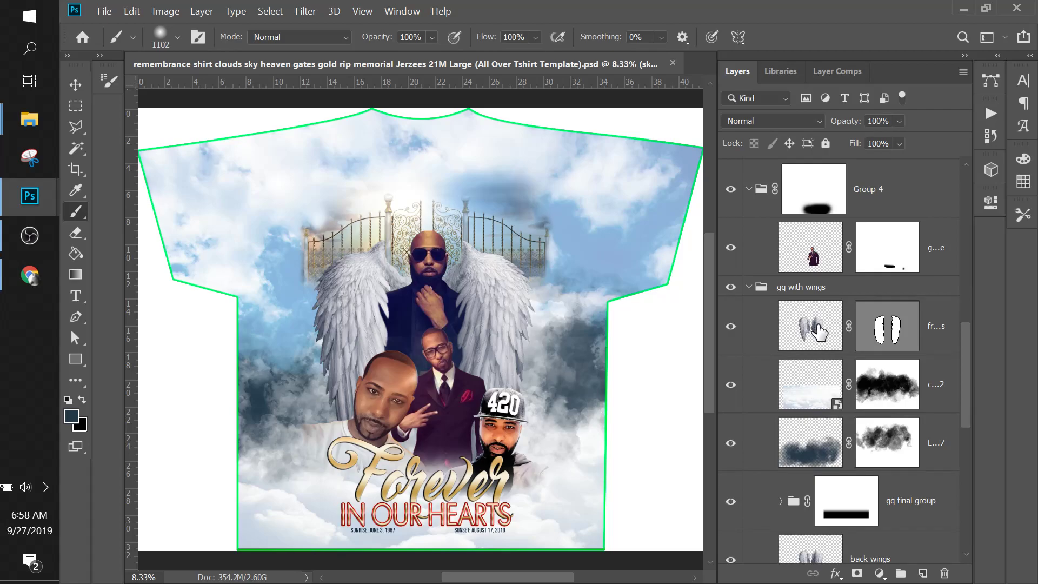
scroll(819, 331, "down", 1)
double_click(792, 230)
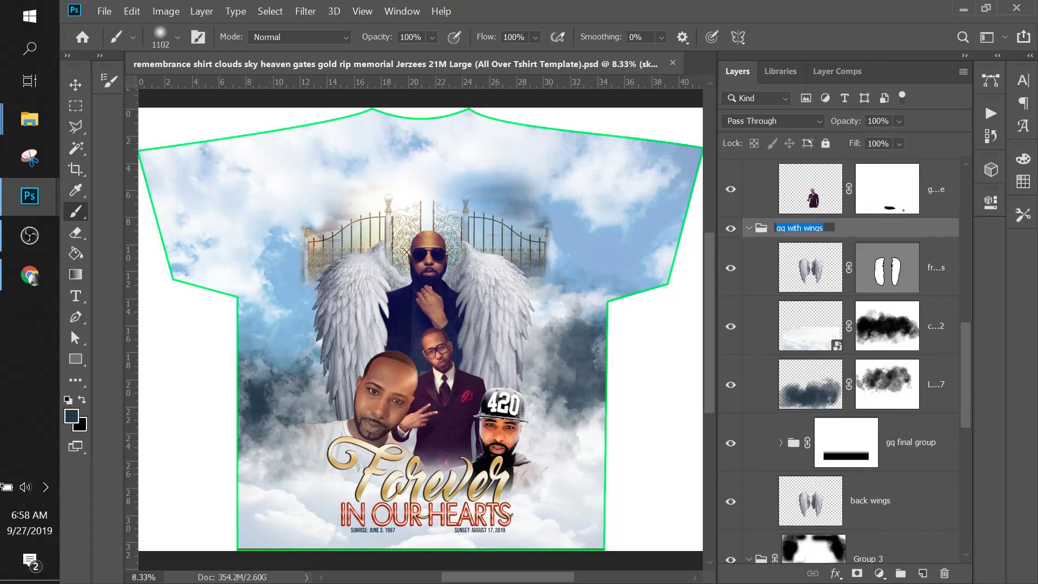
double_click(782, 227)
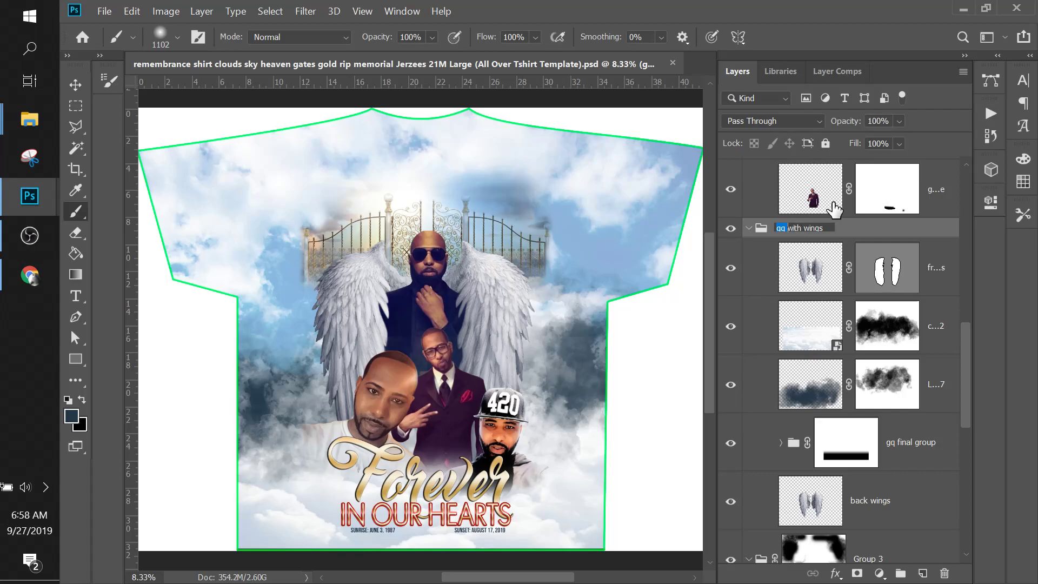
type("Photo")
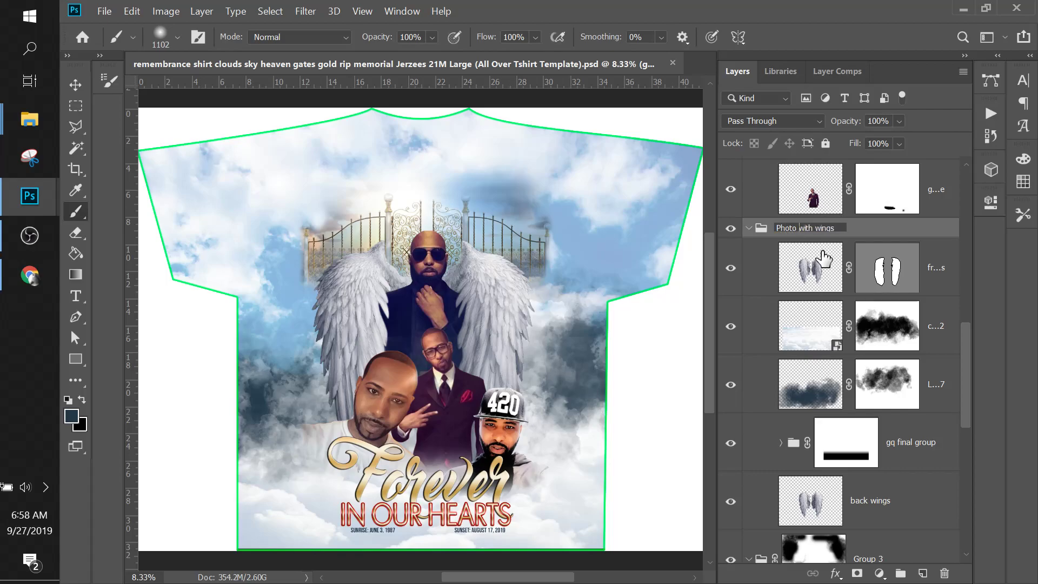
Check the white cloud layer in the Photo with wings group by toggling its visibility, and rename it as "foreground clouds"
left_click(817, 345)
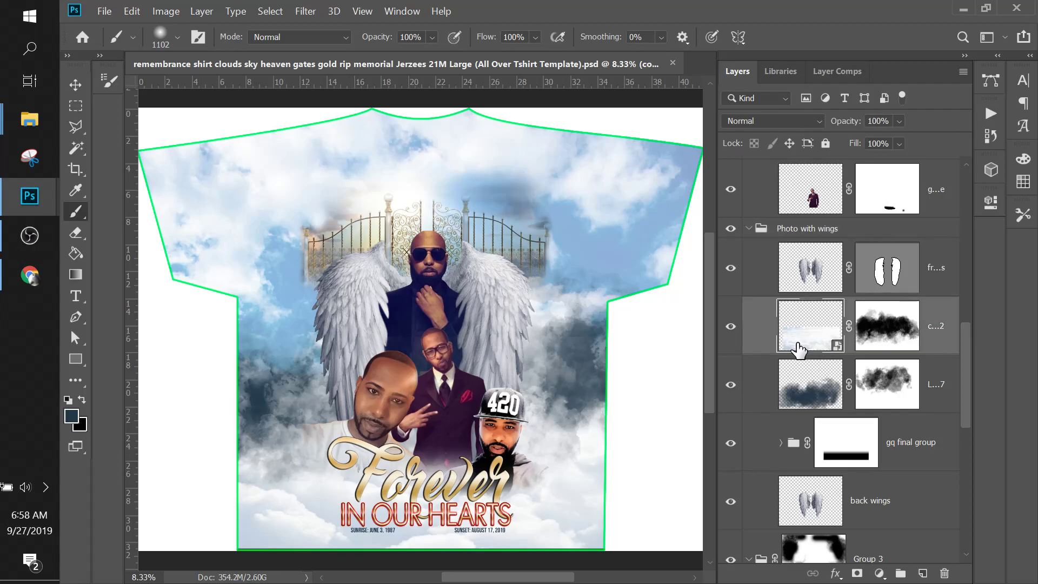
left_click(733, 326)
left_click(731, 327)
double_click(935, 327)
type("f")
type("oregrou")
type("nd clouds")
Check the dark cloud layer below the foreground clouds by toggling its visibility, and rename it as "foreground color fill clouds"
left_click(938, 392)
left_click(732, 386)
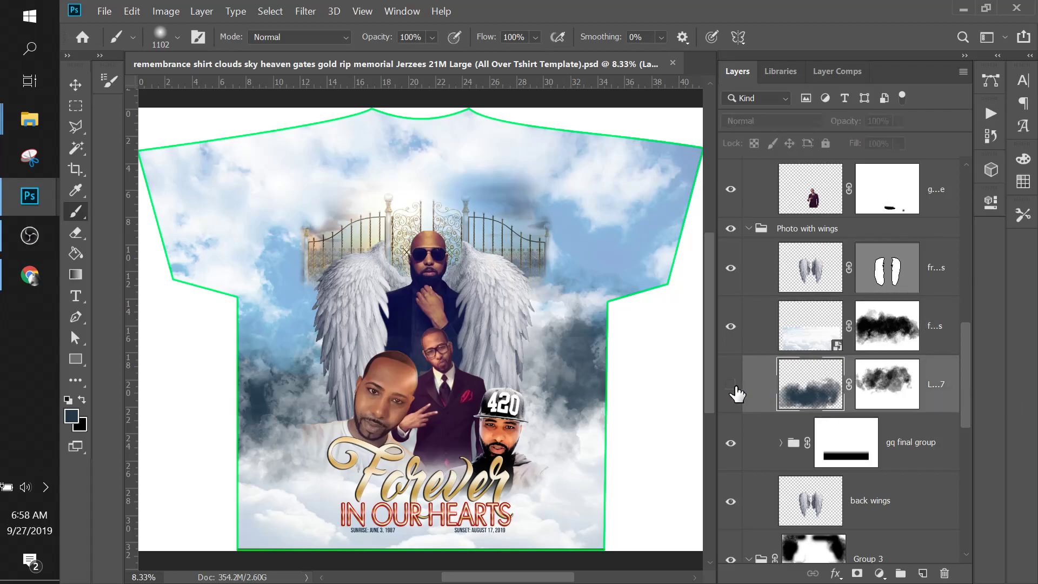
left_click(732, 385)
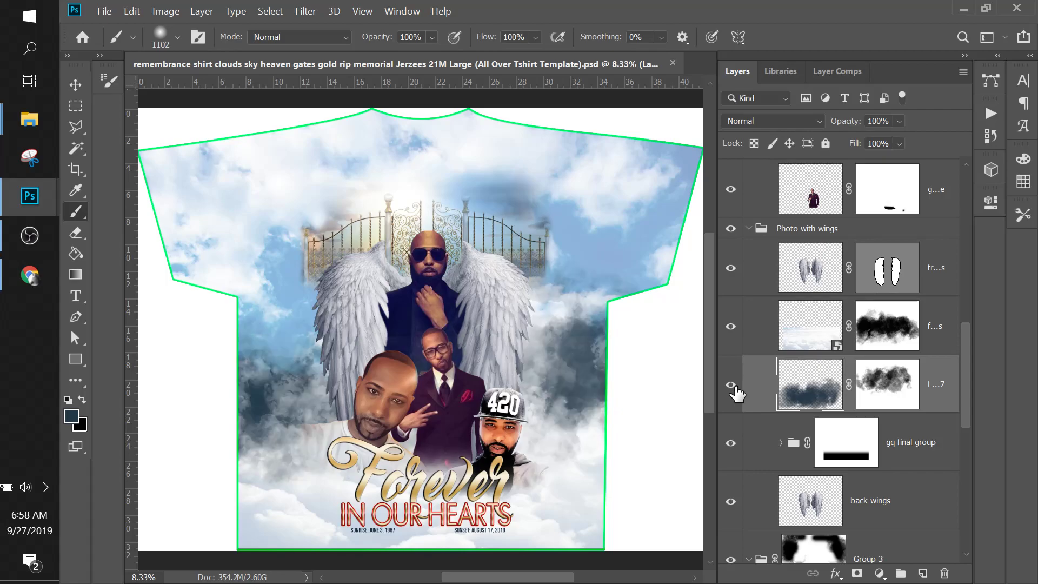
double_click(935, 385)
type("background")
type(" color f")
type("ill cloud")
type("s")
key("Return")
Add a Color Overlay to the dark cloud layer, using light blue #96b5dc sampled from the sky at 100% opacity
left_click(835, 575)
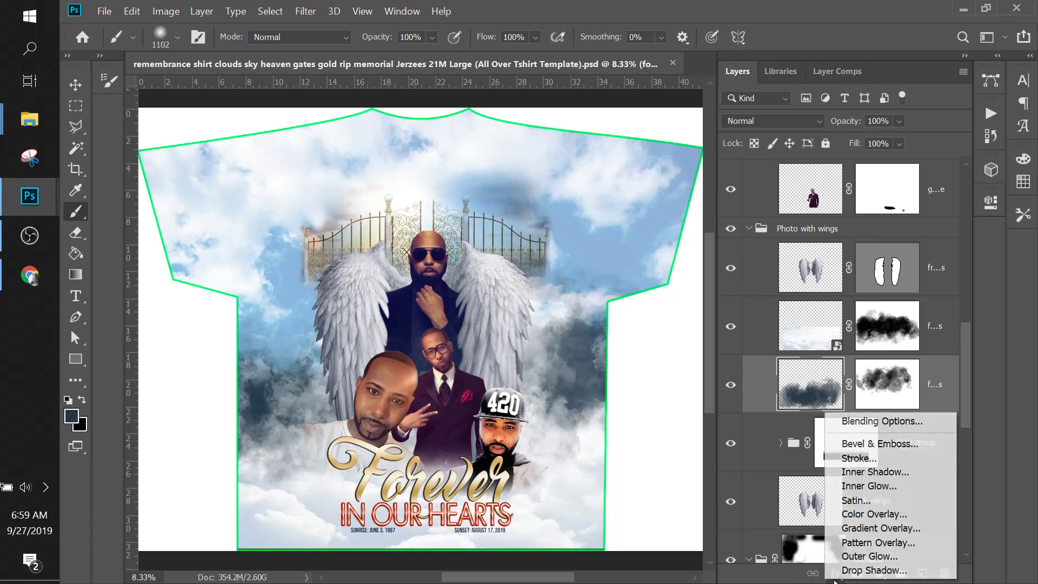
left_click(874, 515)
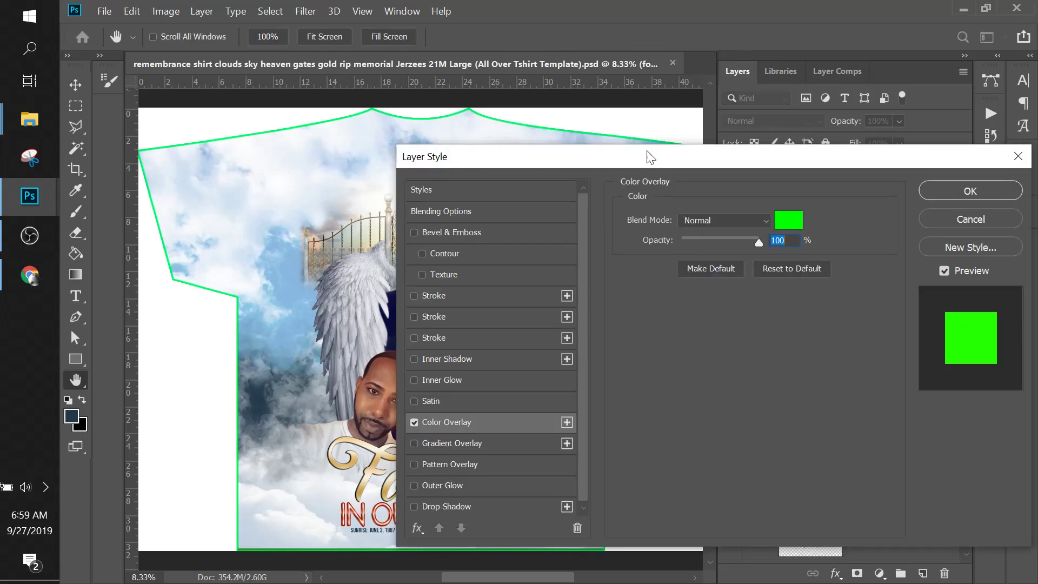
left_click_drag(648, 157, 822, 127)
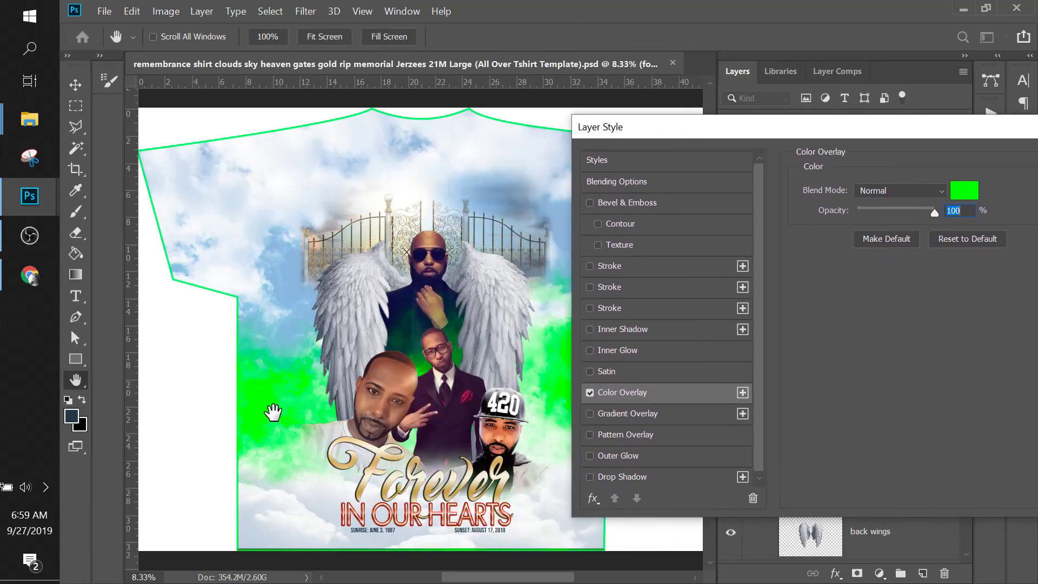
left_click(961, 192)
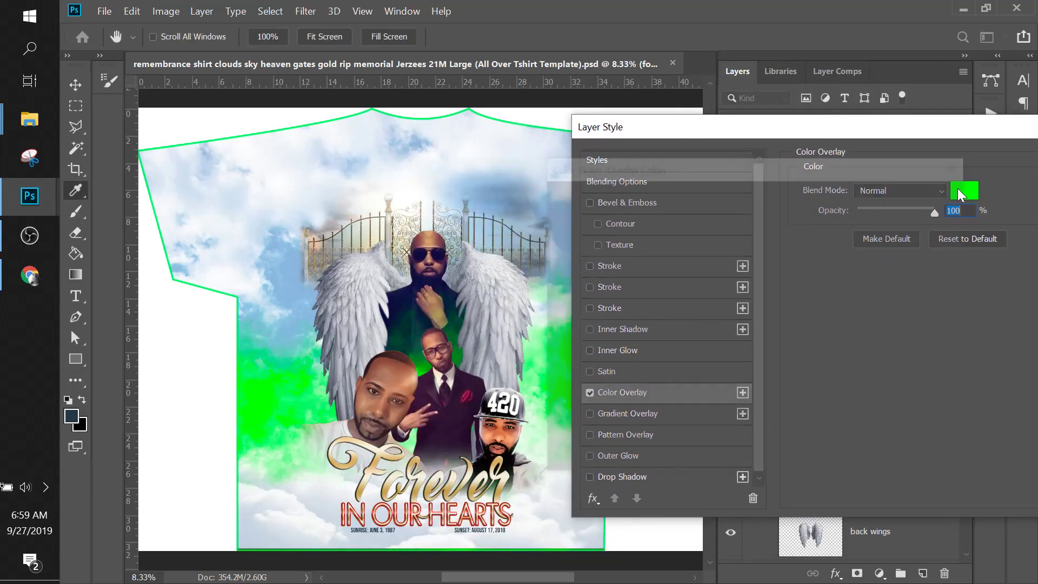
left_click(299, 282)
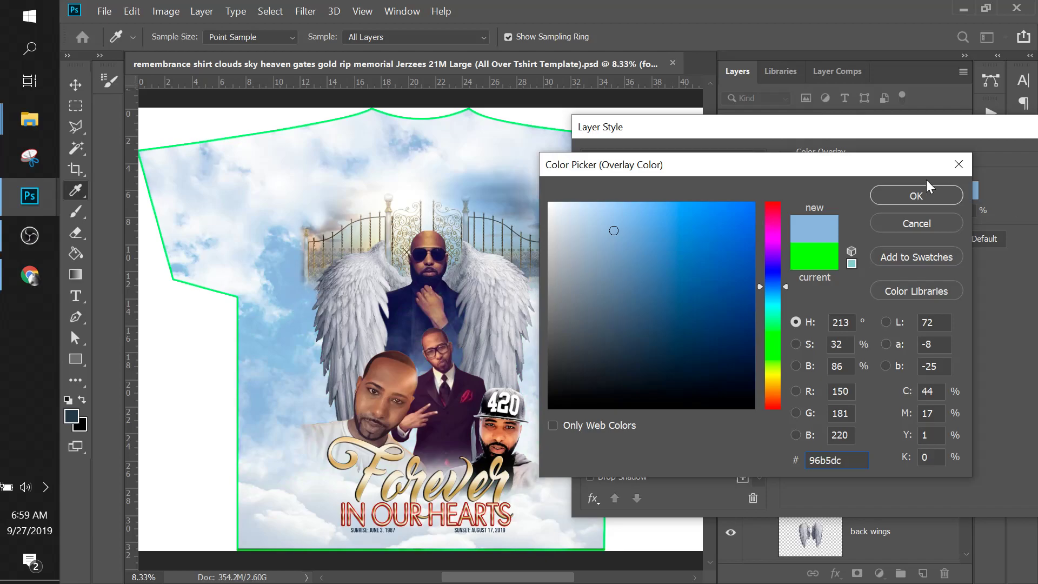
left_click(916, 196)
left_click_drag(904, 130, 1037, 172)
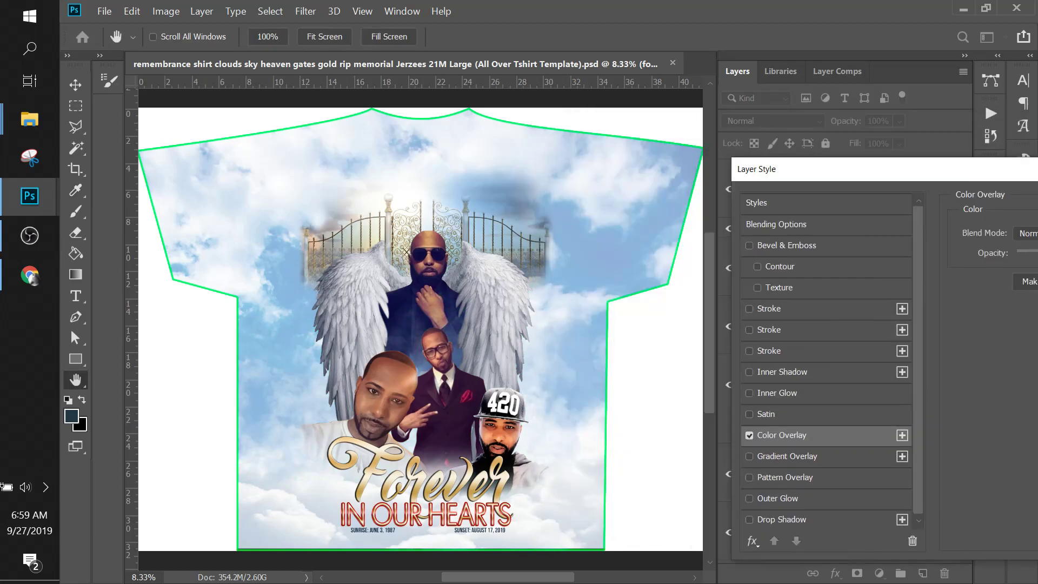
left_click_drag(276, 119, 238, 116)
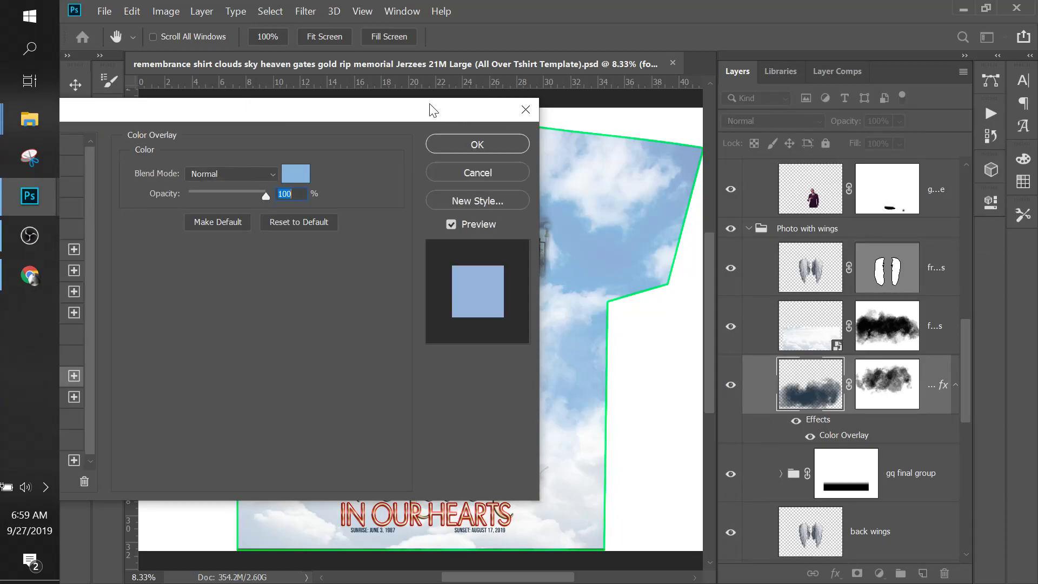
left_click(466, 147)
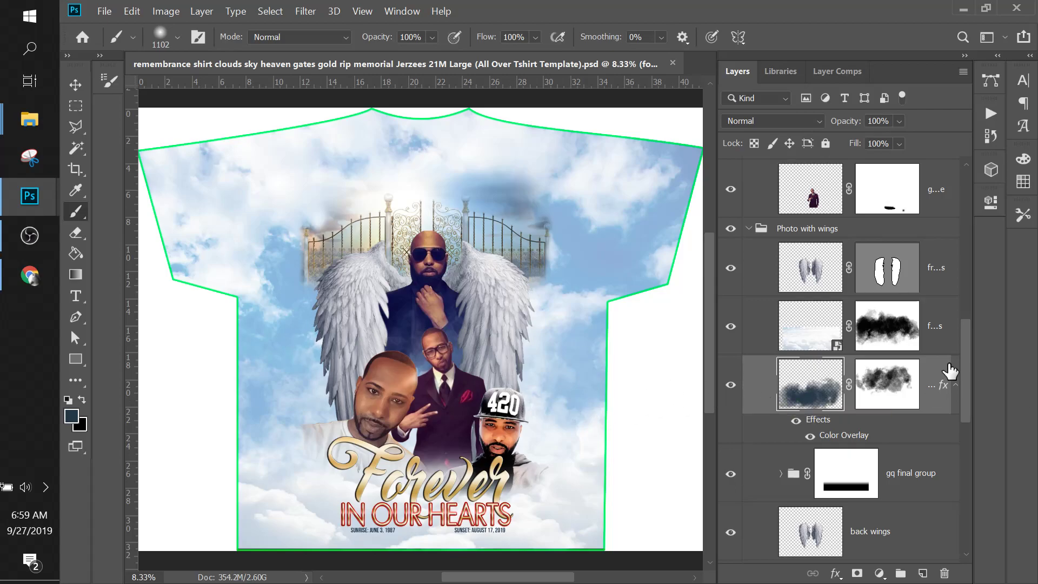
Select the foreground clouds layer and compare the design with that layer hidden and shown
left_click(796, 341)
left_click(731, 327)
left_click(731, 328)
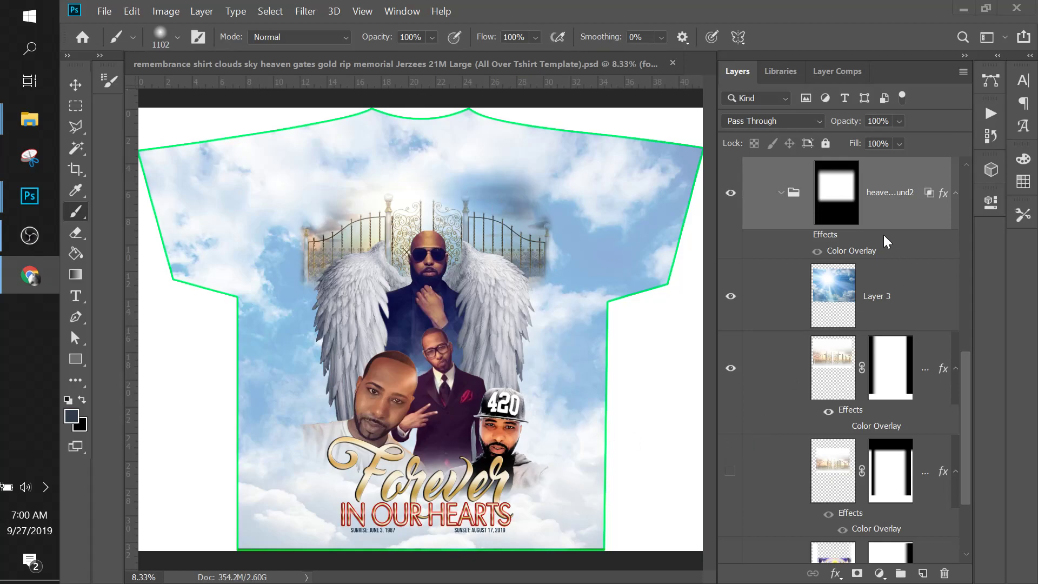
Examine the In-Loving-Memory-Remembrance document's layers, from the heaven background group up to the Your wings were ready Dad Mom group, including the bottom text group
left_click(890, 203)
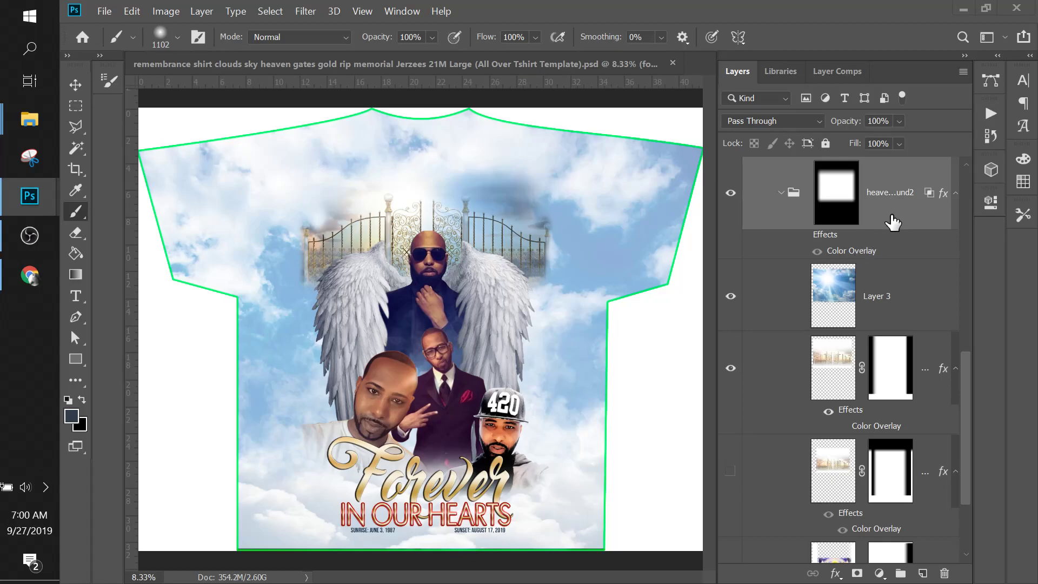
left_click_drag(967, 368, 980, 178)
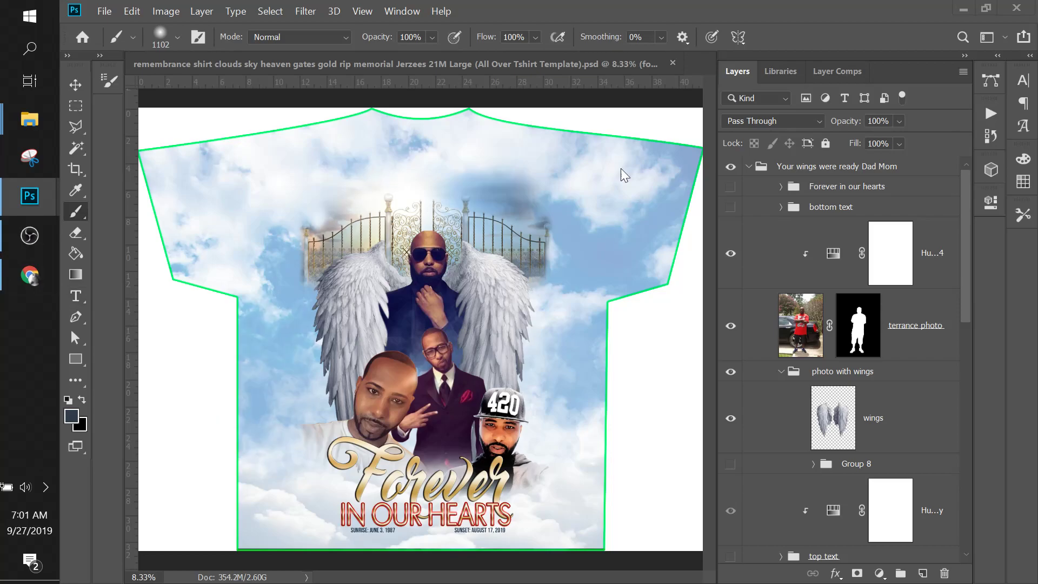
left_click(81, 297)
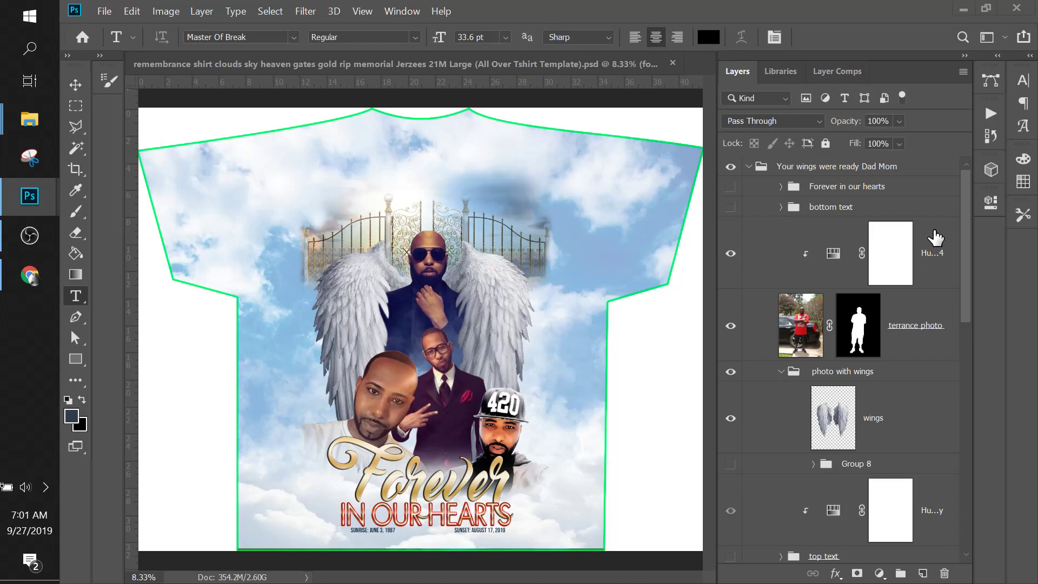
left_click(859, 171)
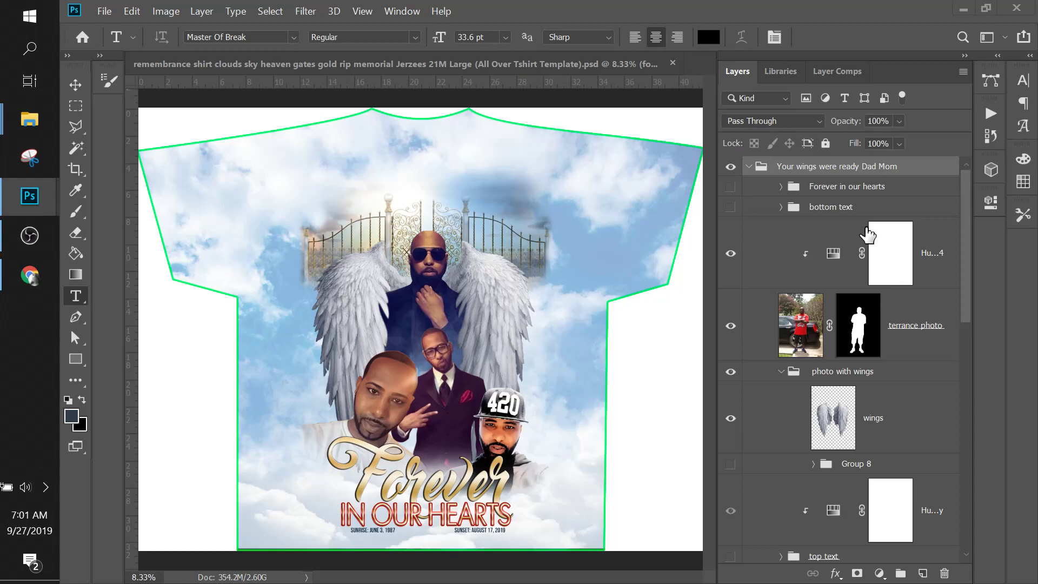
left_click(730, 207)
left_click(730, 207)
scroll(735, 233, "down", 6)
scroll(742, 257, "down", 5)
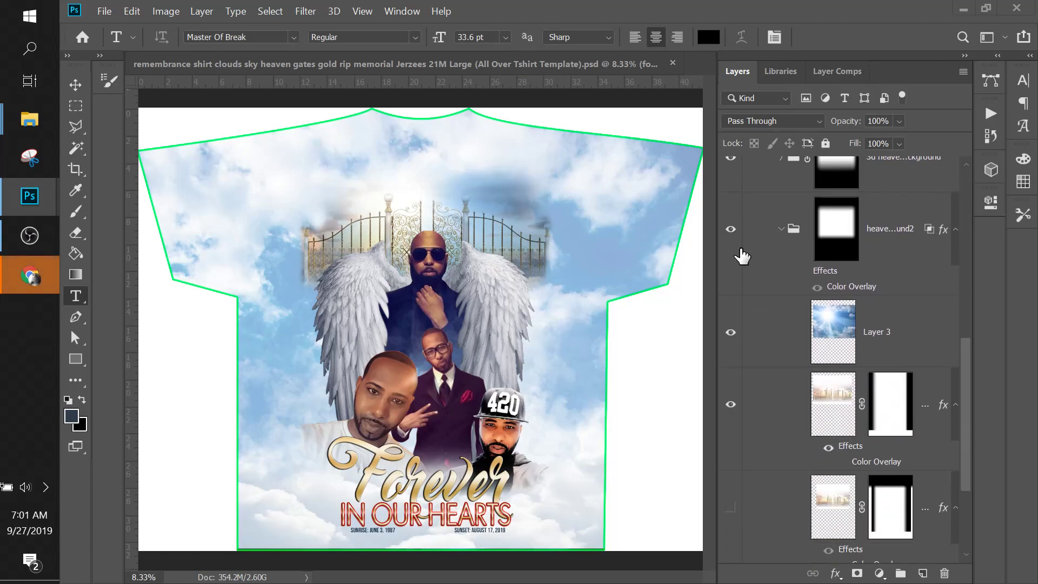
left_click_drag(966, 403, 981, 162)
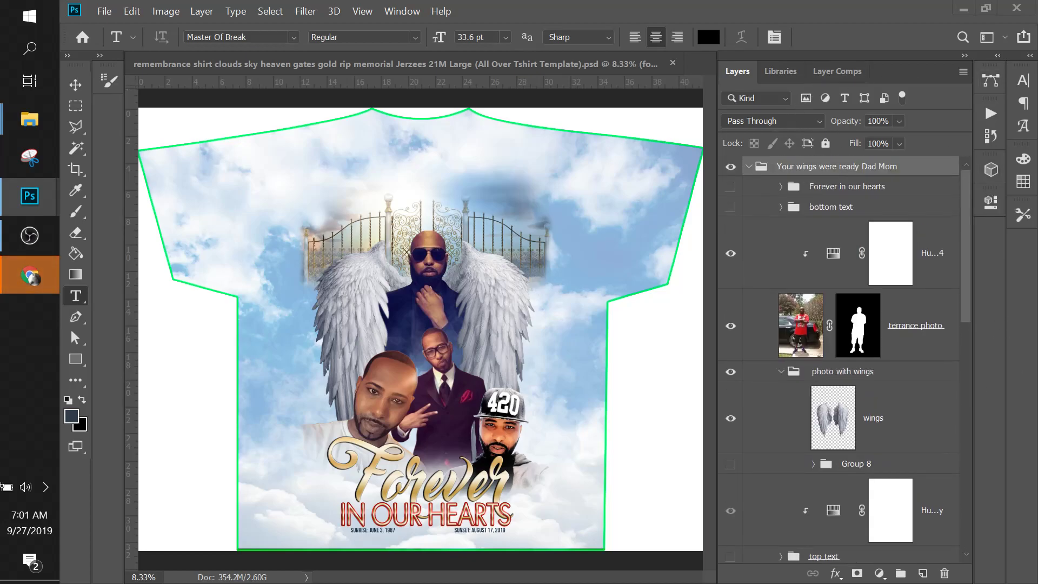
Close the In-Loving-Memory-Remembrance and "blacker the college sweeter" documents without saving changes, and save the remembrance shirt document
key("ctrl+w")
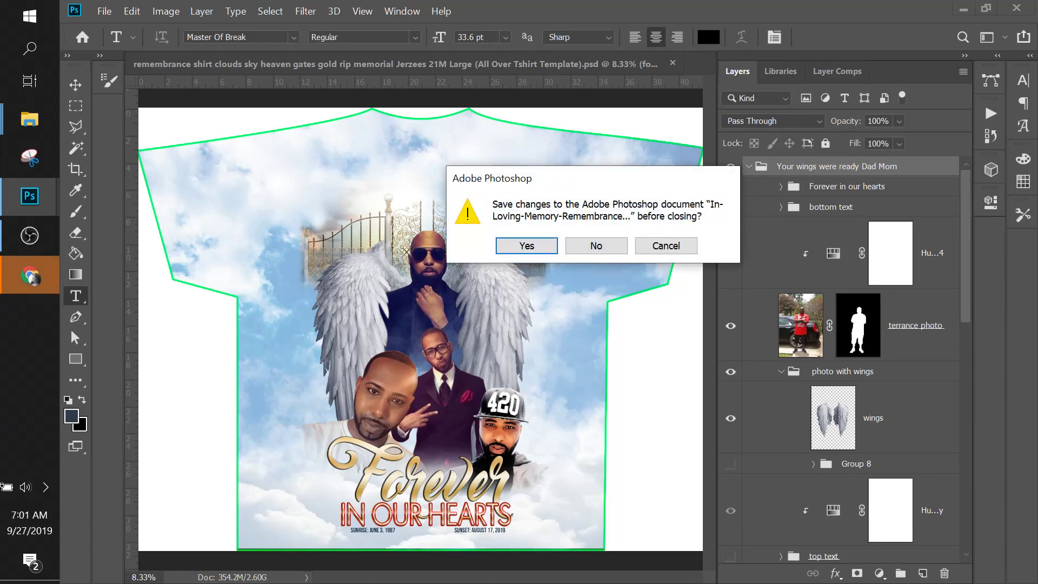
left_click(595, 246)
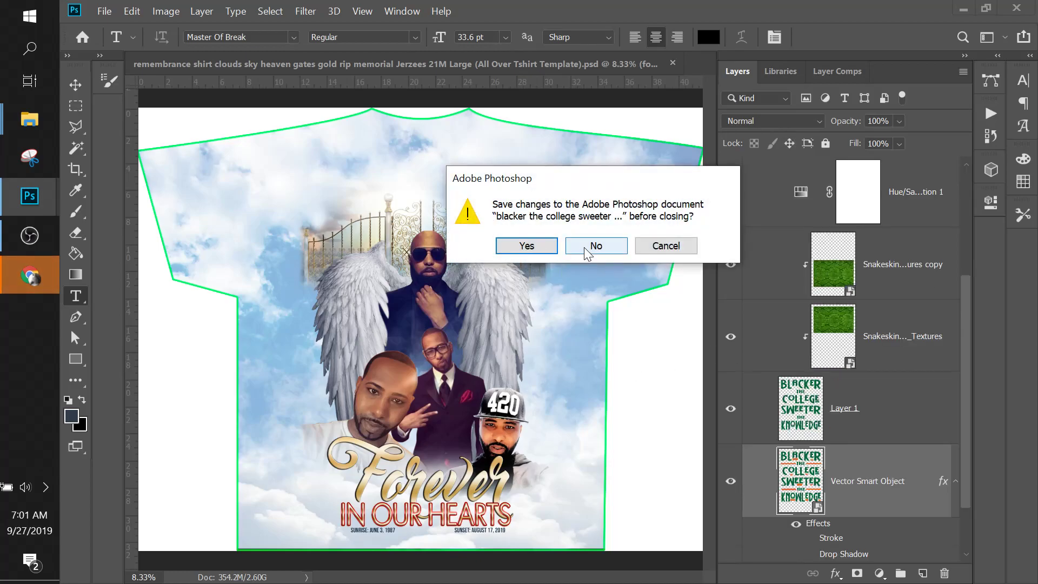
left_click(585, 245)
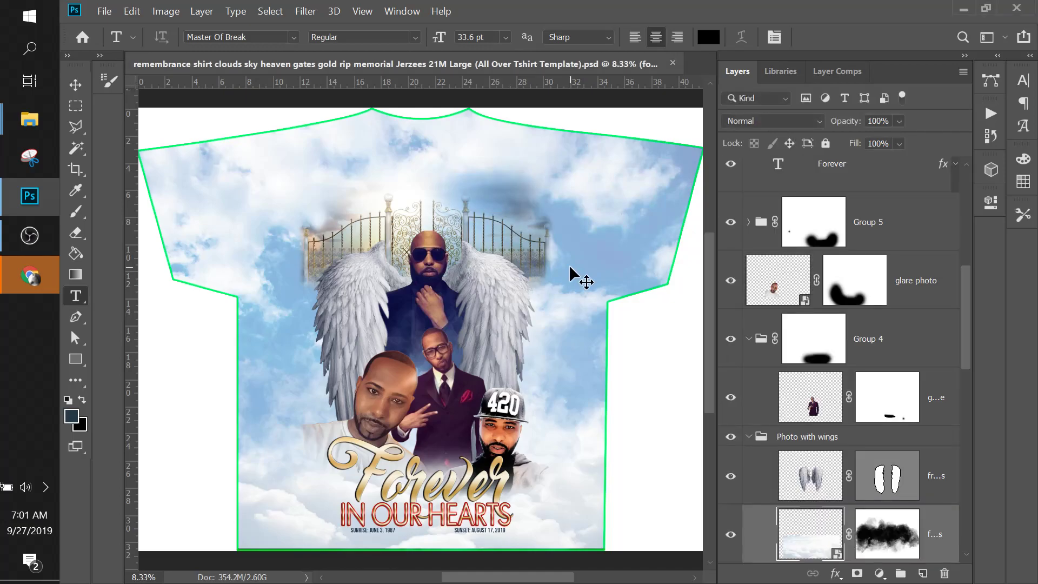
key("ctrl+s")
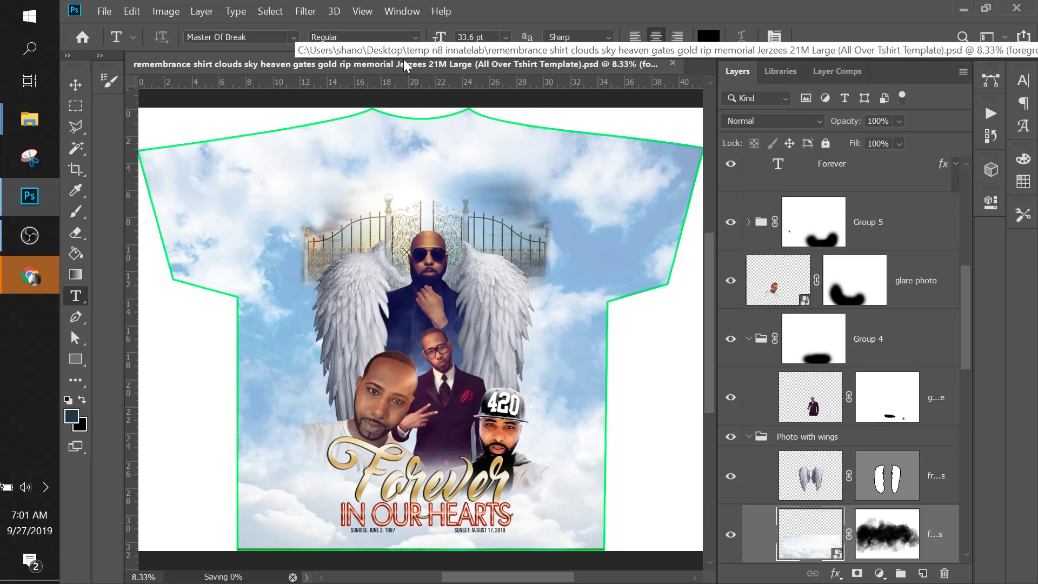
key("alt+Tab")
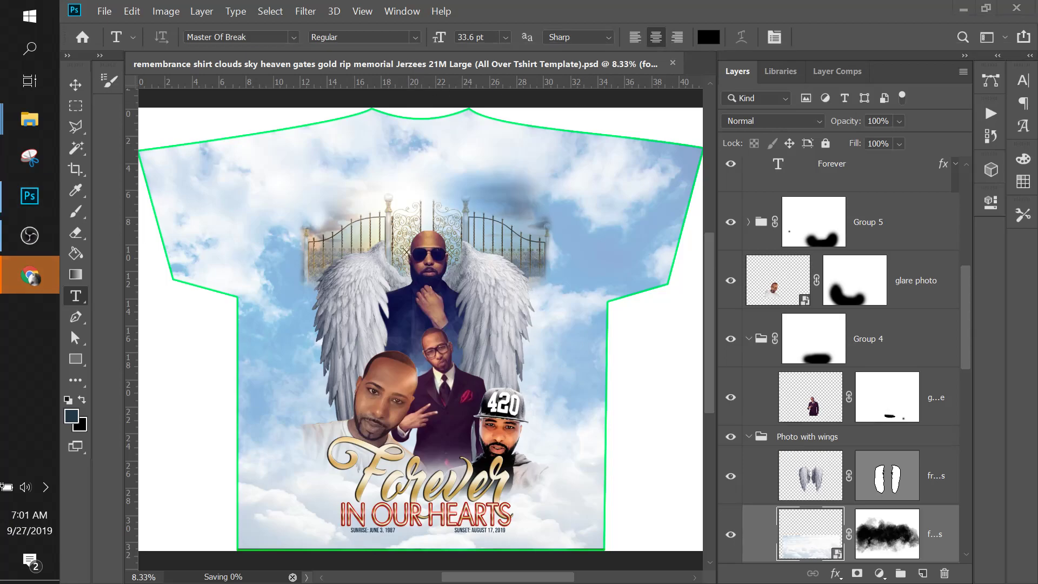
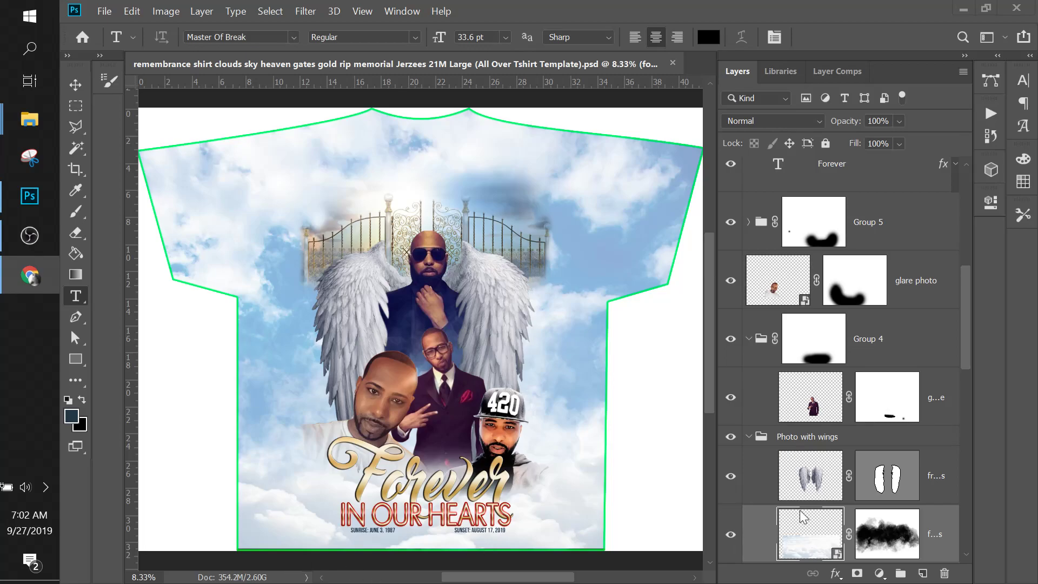
Add the text "Gone" in Master Of Break just above the heaven gates, on a new layer above Layer 2
scroll(893, 292, "up", 8)
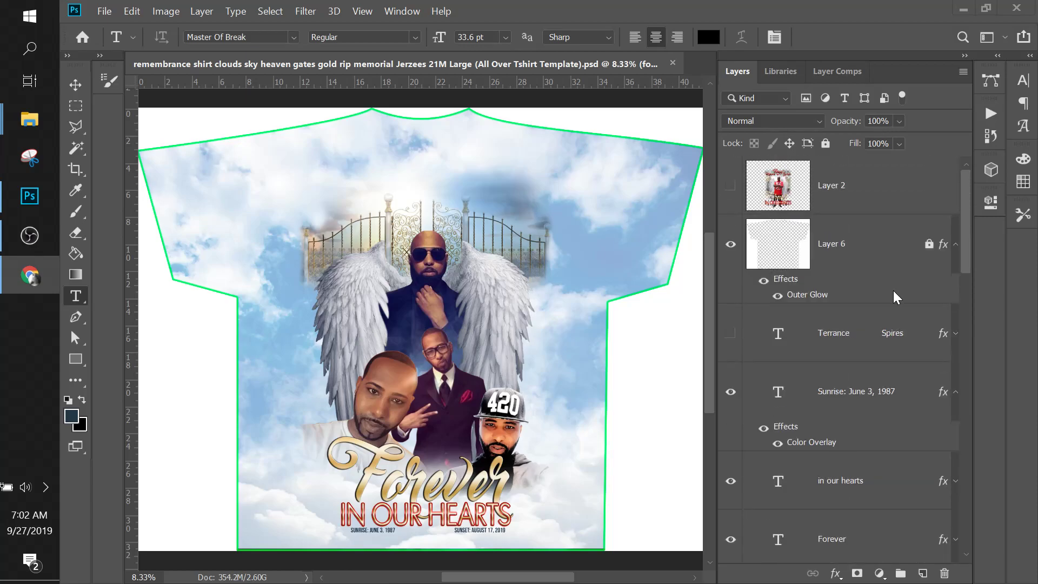
scroll(893, 291, "down", 4)
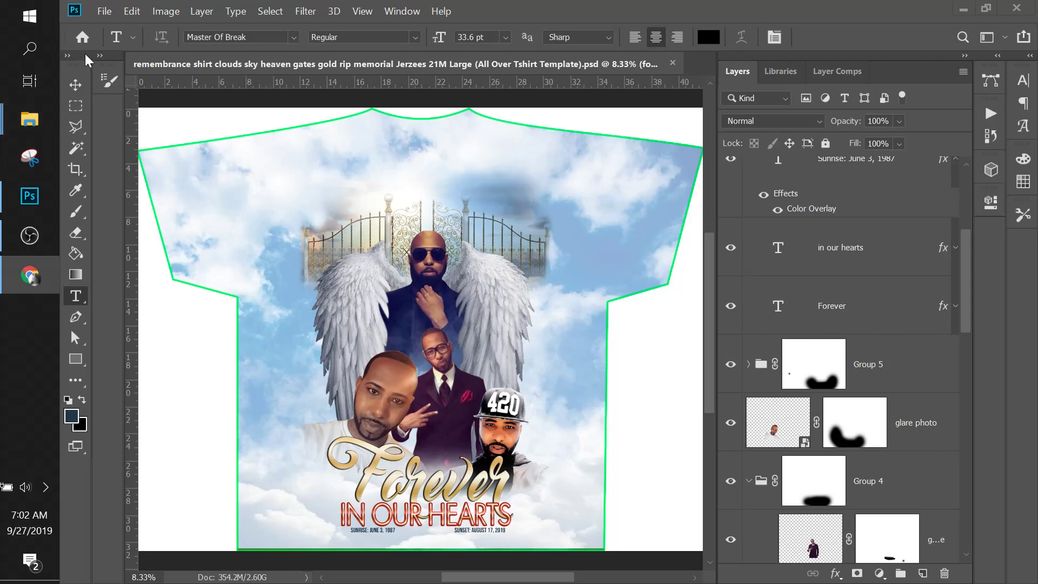
left_click(74, 294)
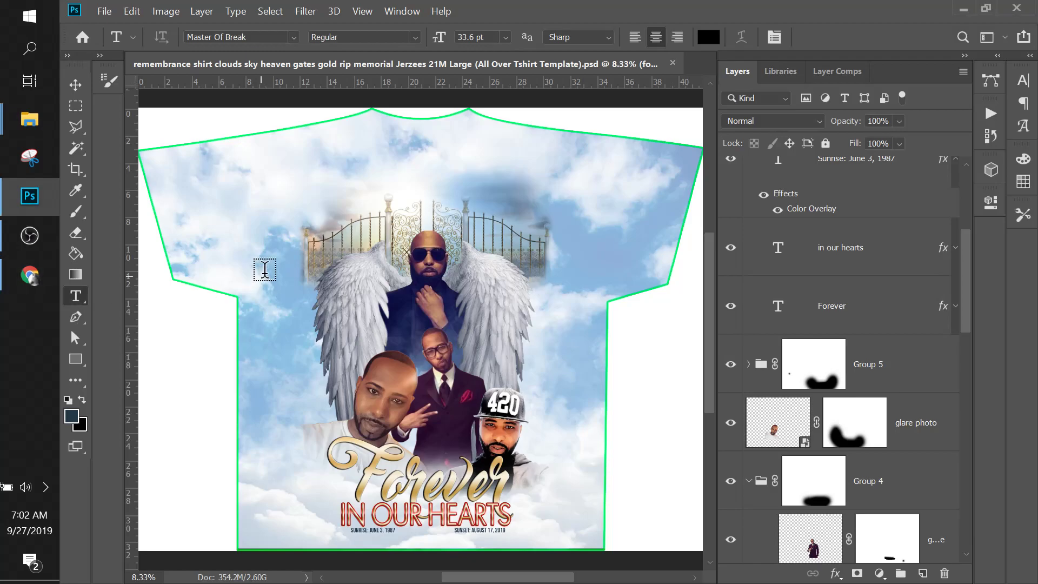
scroll(849, 246, "up", 5)
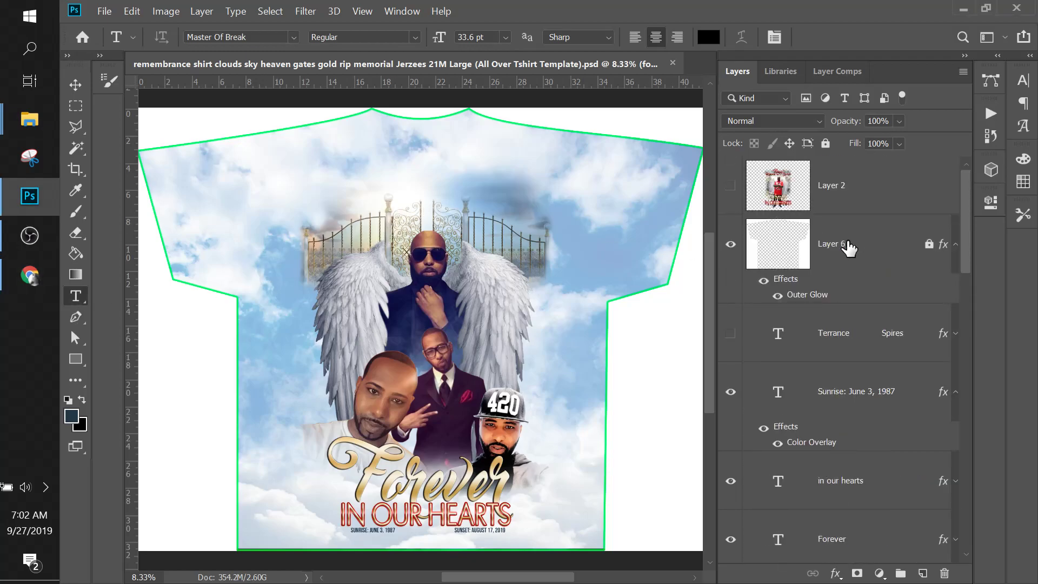
left_click(858, 211)
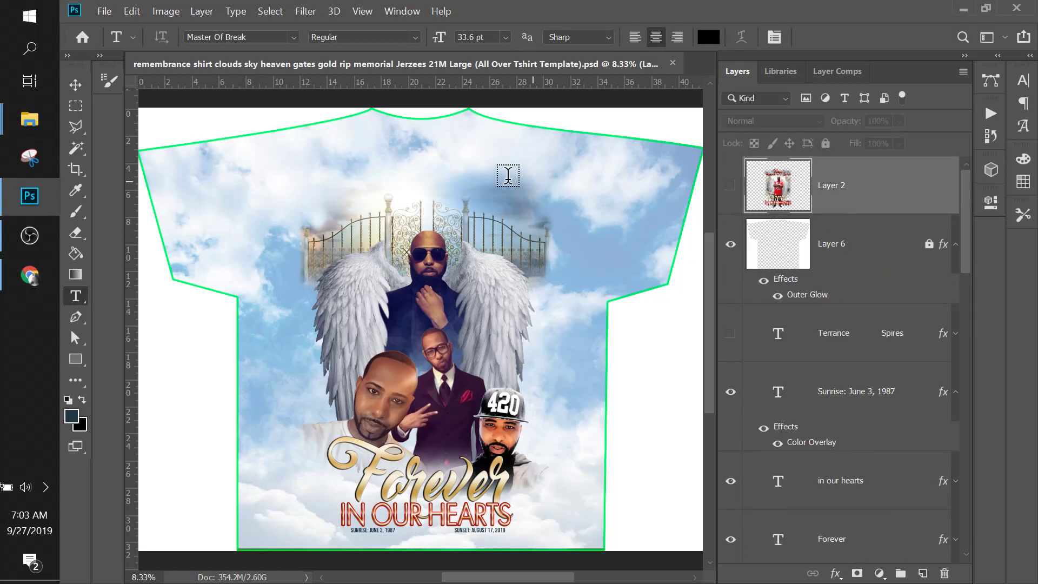
left_click(360, 201)
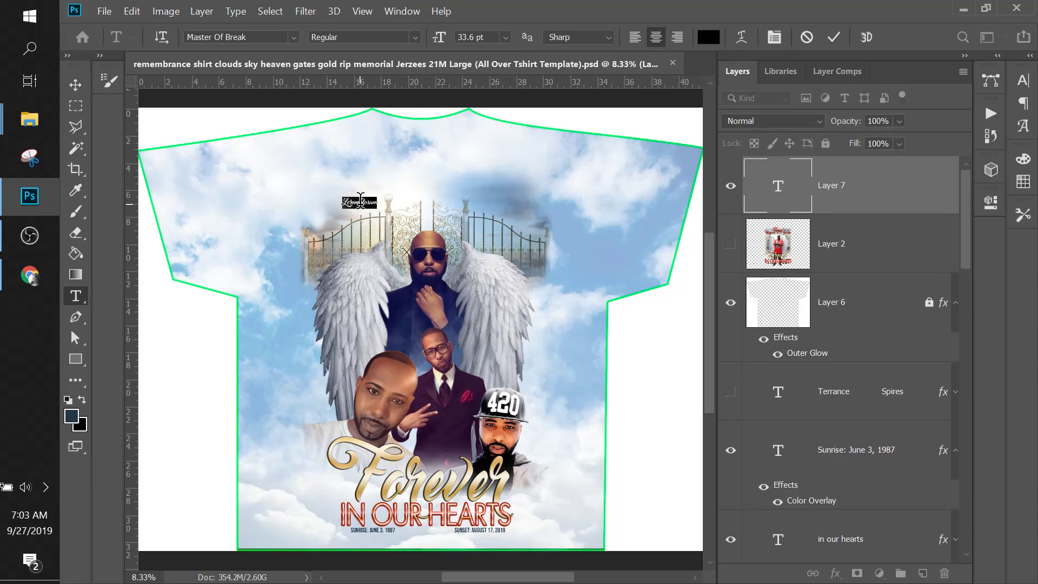
type("Terra")
Scale the "Gone" text up to about 10.9 in wide and place it over the gates above the winged man's head
left_click(75, 85)
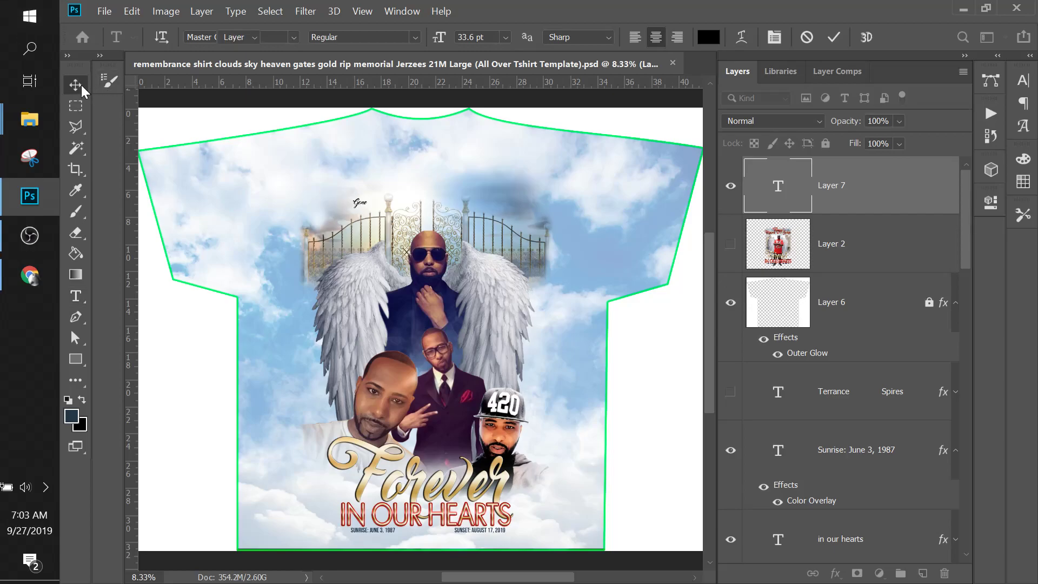
key("ctrl+t")
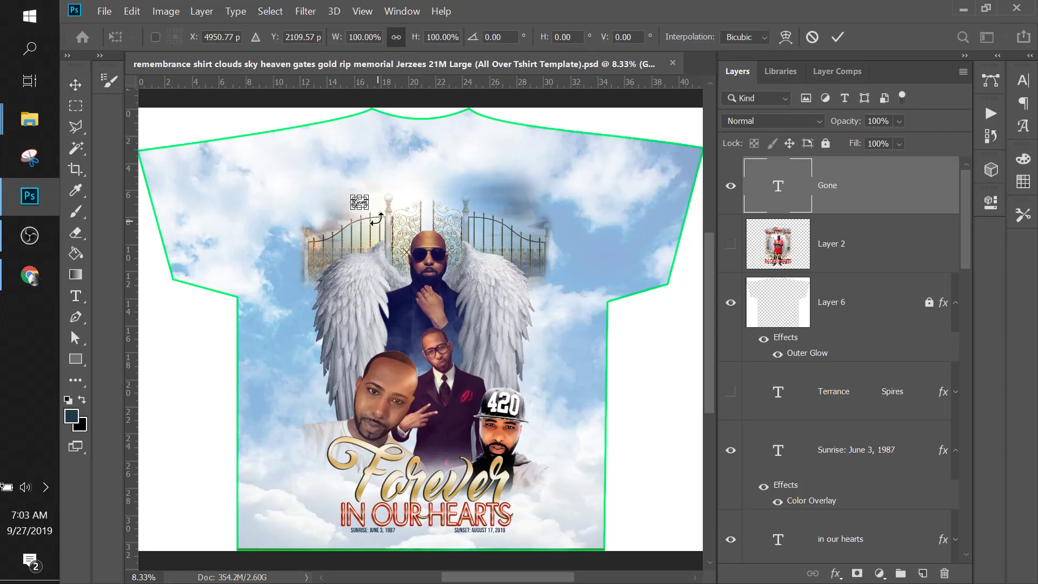
left_click_drag(371, 210, 512, 293)
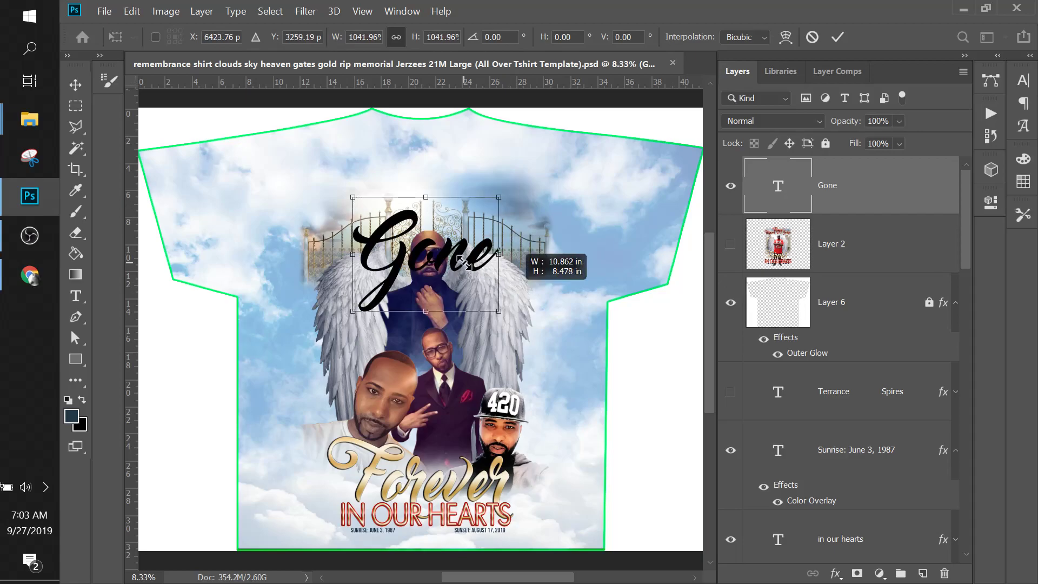
left_click_drag(464, 264, 462, 223)
key("Return")
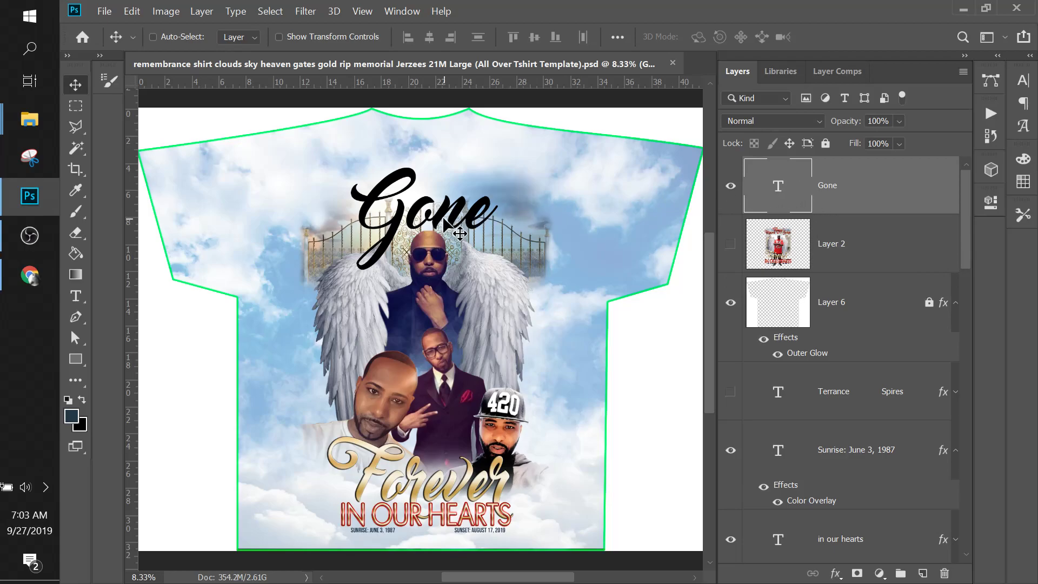
Duplicate the "Gone" text below the original and set the copy's font to MagikMarker Free
left_click_drag(444, 219, 439, 305)
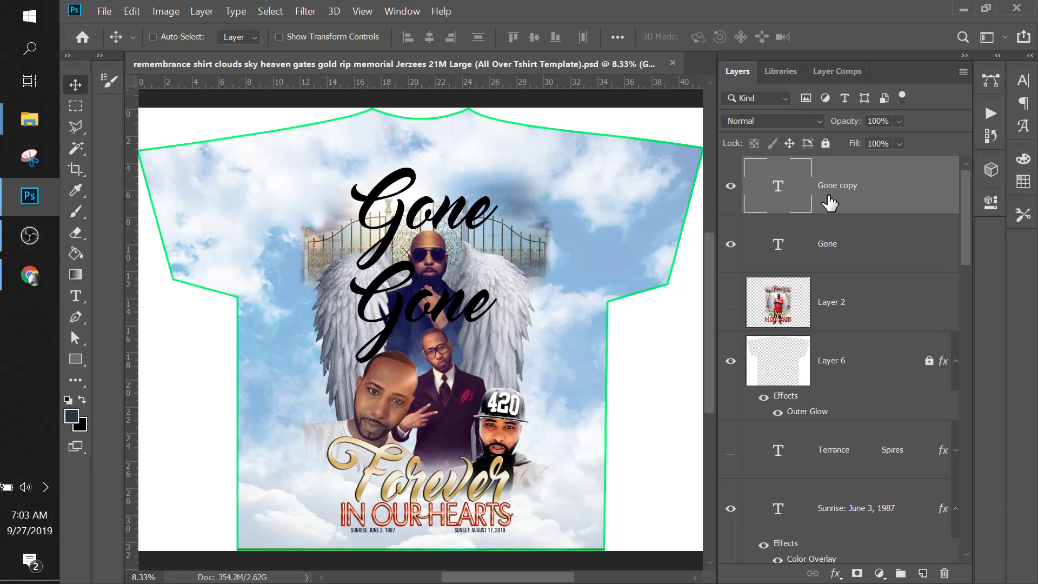
left_click(1020, 82)
left_click(865, 102)
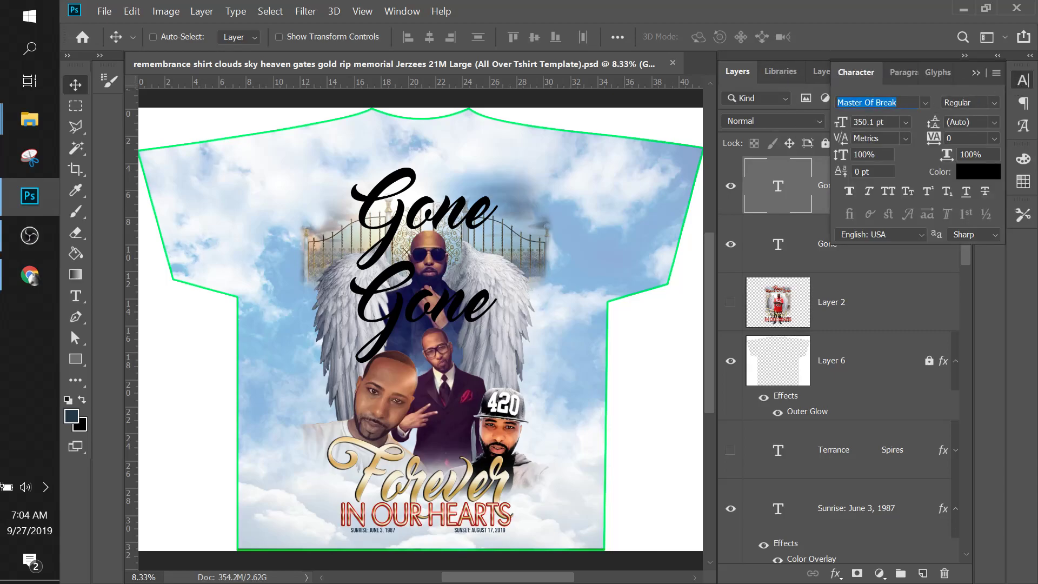
type("m")
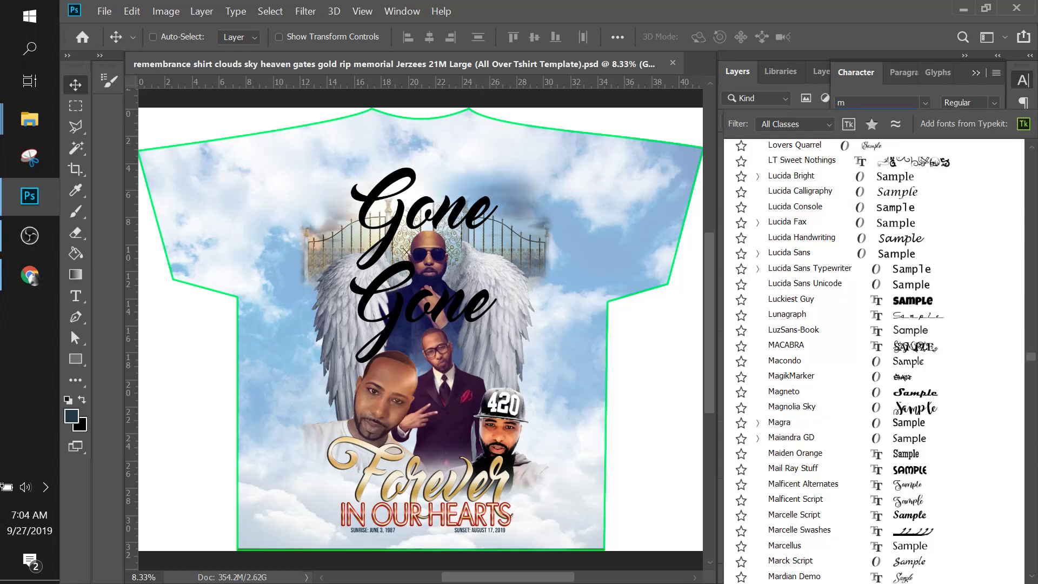
type("ag")
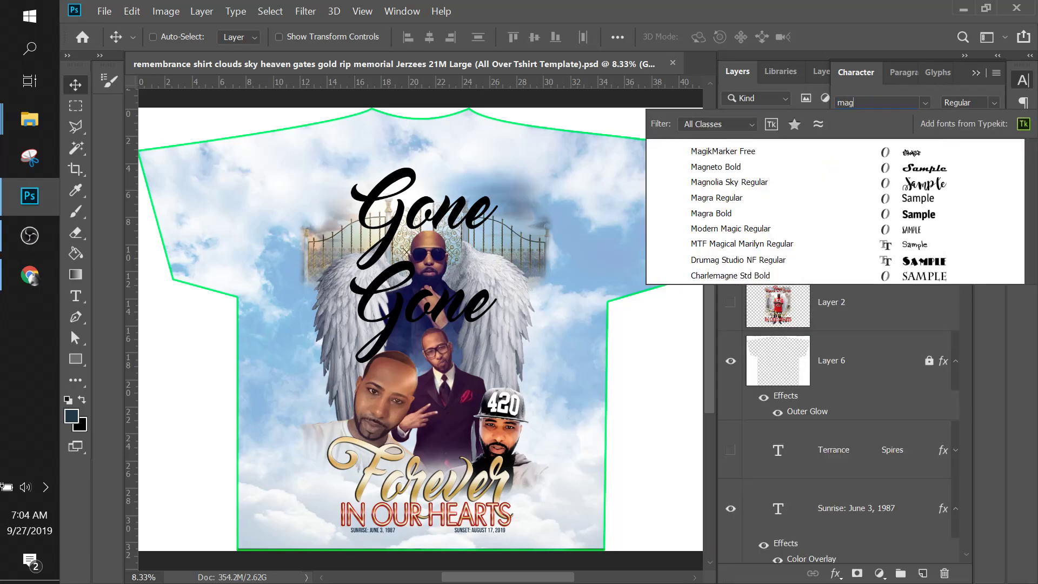
left_click(832, 182)
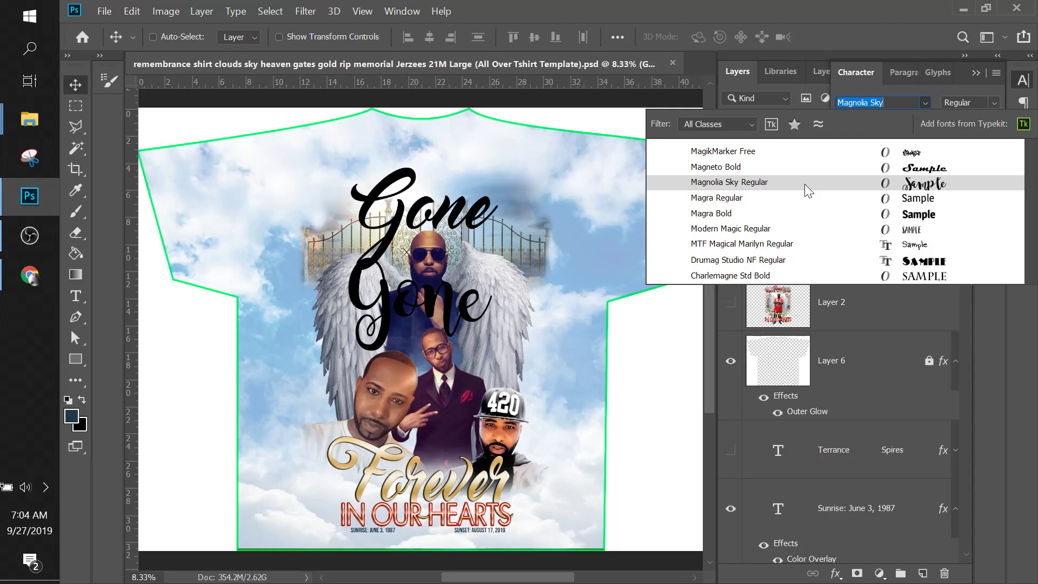
key("Up")
key("Up")
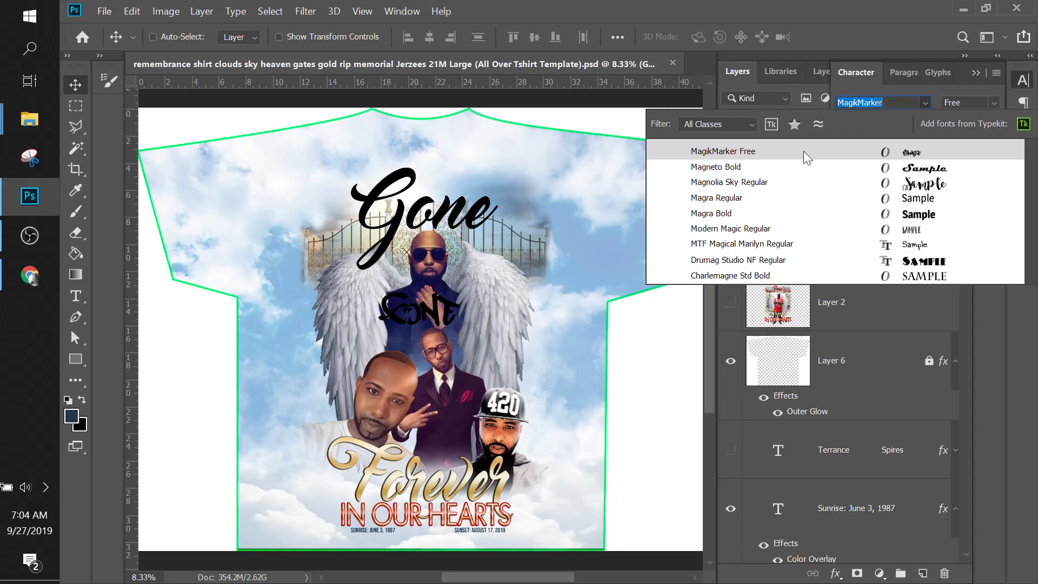
left_click(803, 151)
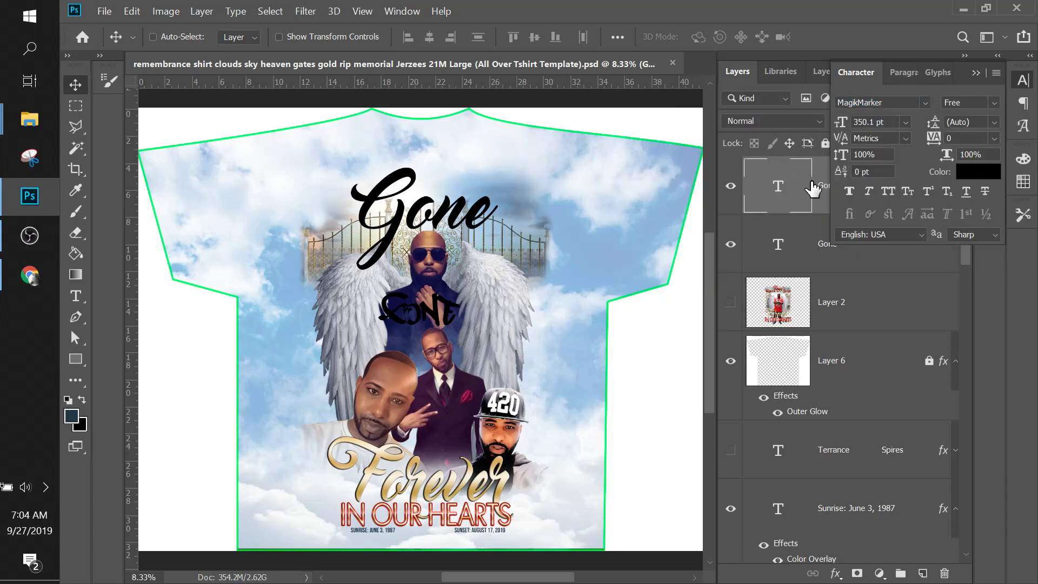
left_click(976, 73)
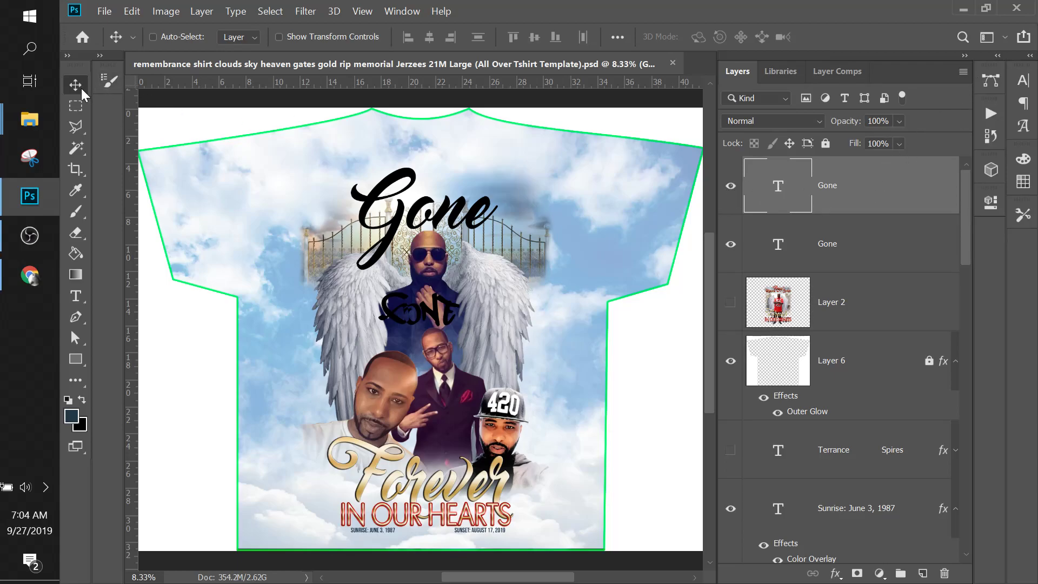
Move the "Gone" copy beside the original and set it in Fresh Princess Graffiti Regular with All Caps
left_click_drag(432, 311, 569, 197)
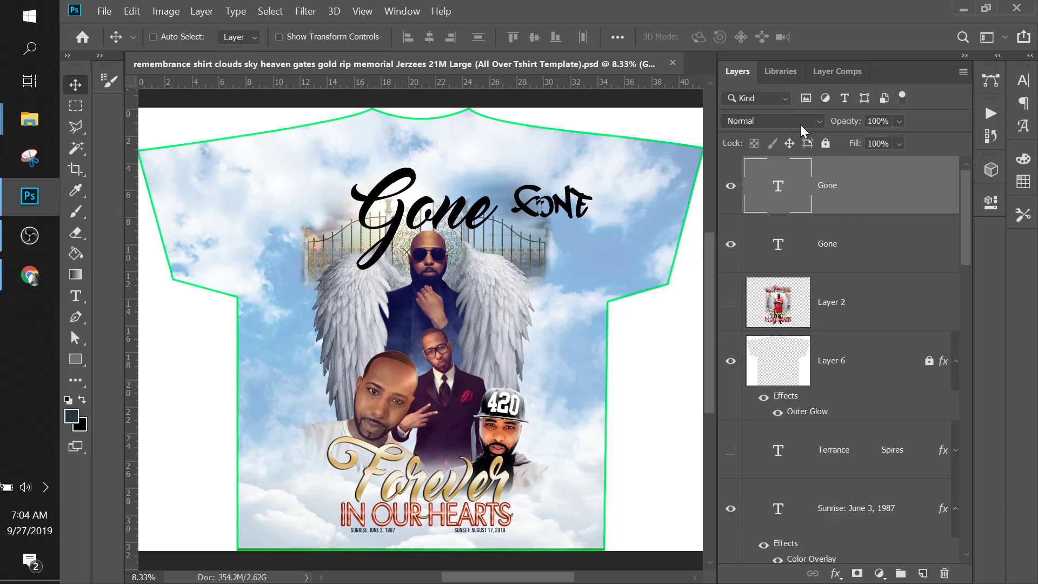
left_click(1023, 80)
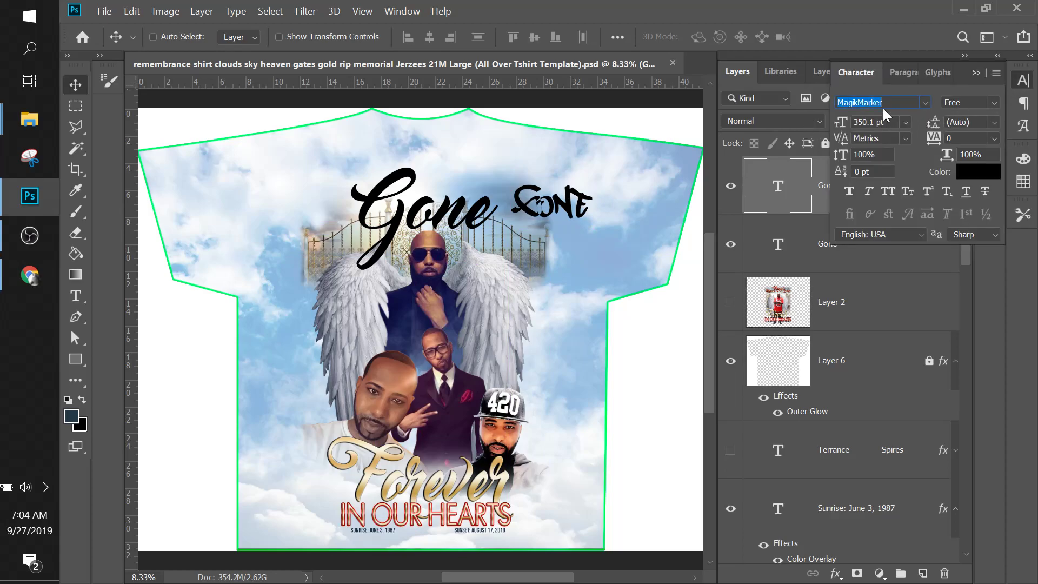
type("fresh")
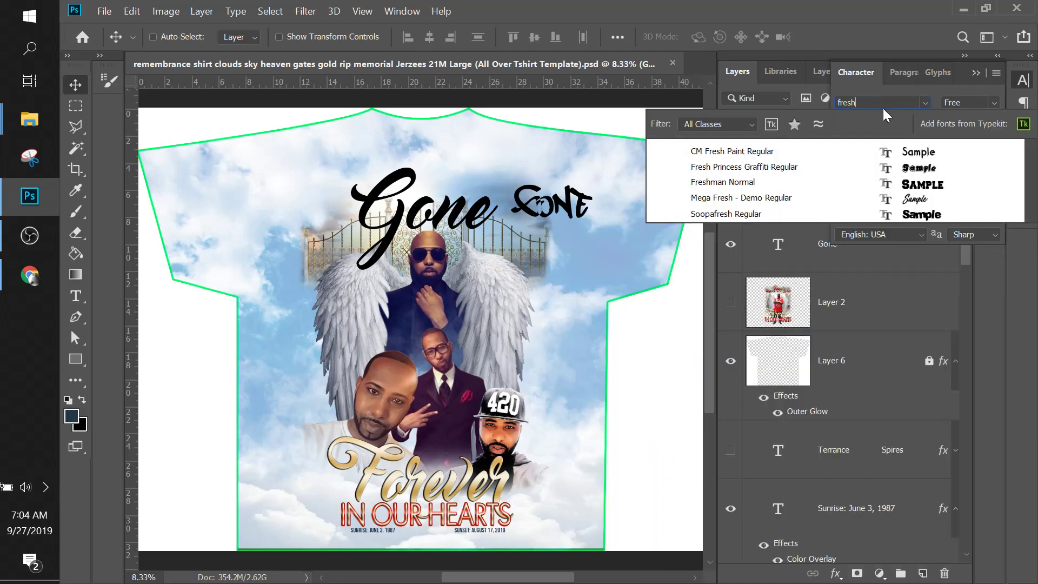
left_click(808, 172)
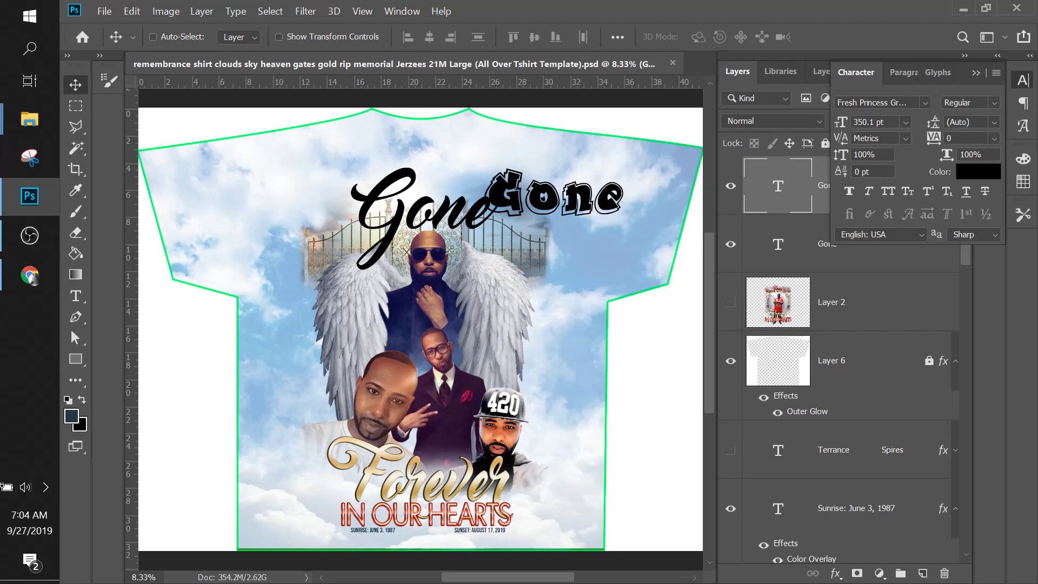
left_click(888, 192)
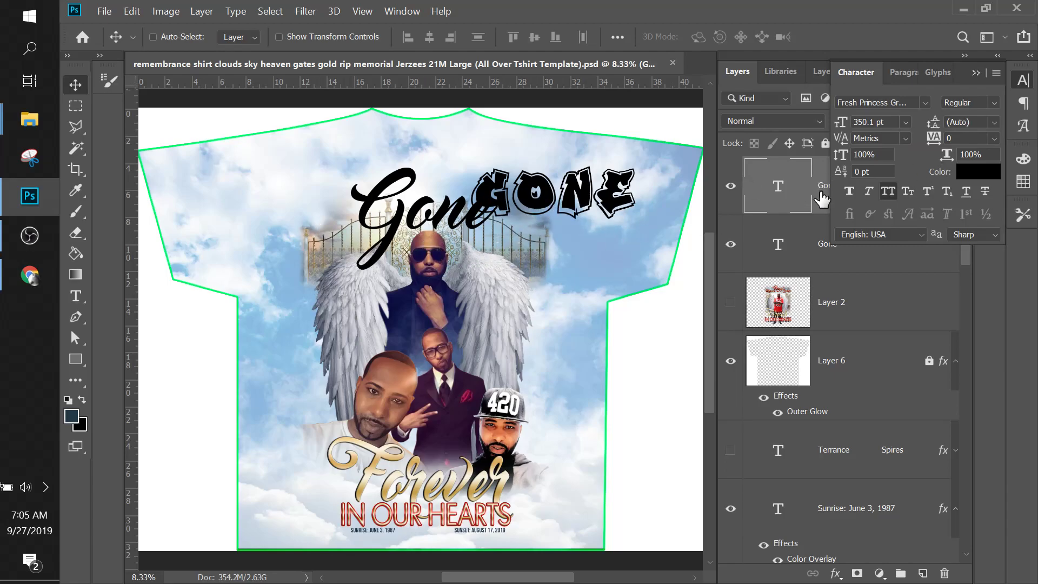
Hide the graffiti-style "Gone" copy and select the original script "Gone" text layer
left_click(731, 187)
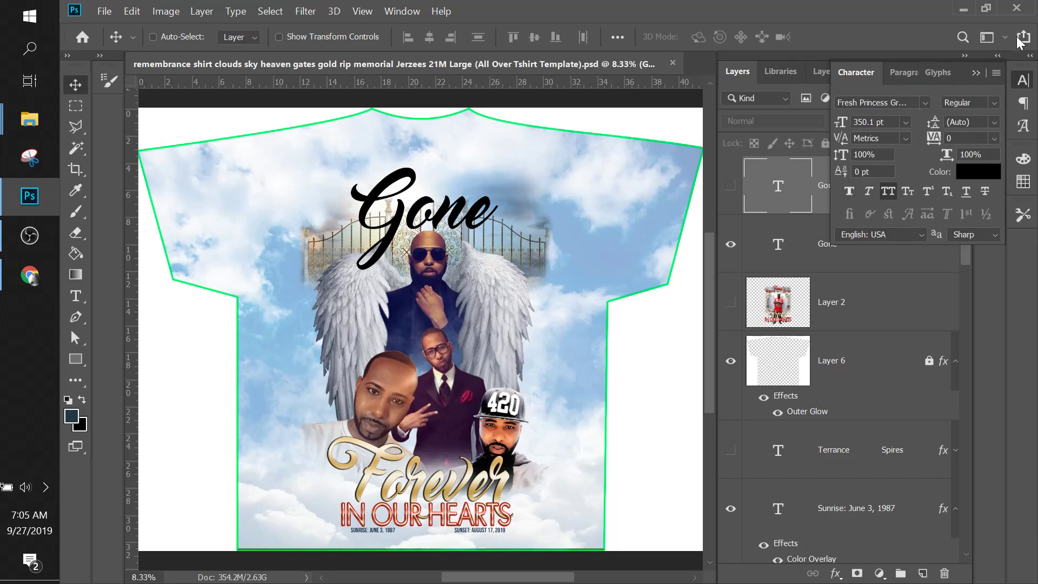
left_click(976, 73)
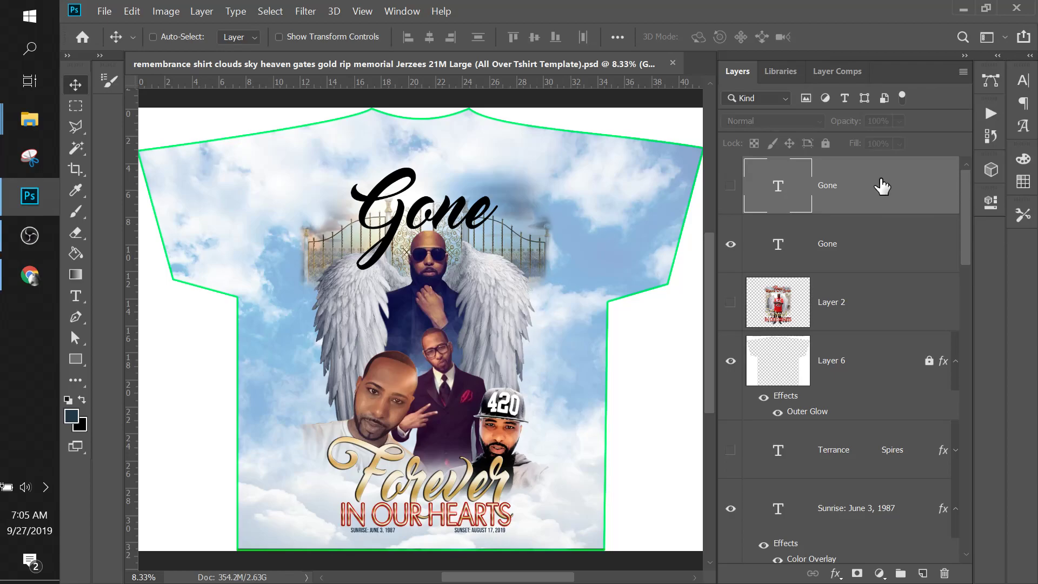
left_click(857, 238)
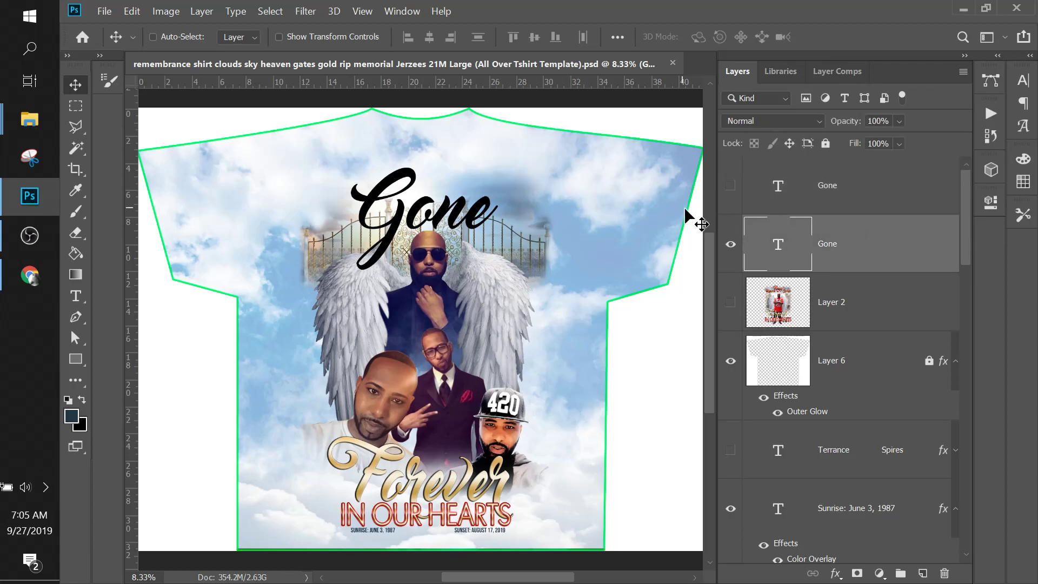
Add a Gradient Overlay to the script "Gone" text with Normal blend mode, keeping the lettering in view
left_click(836, 574)
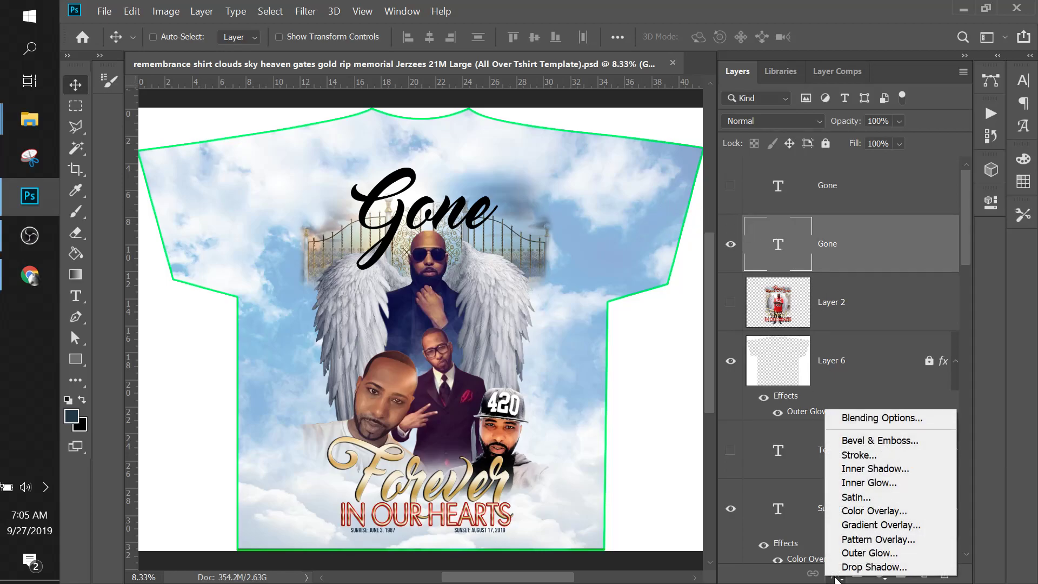
left_click(862, 525)
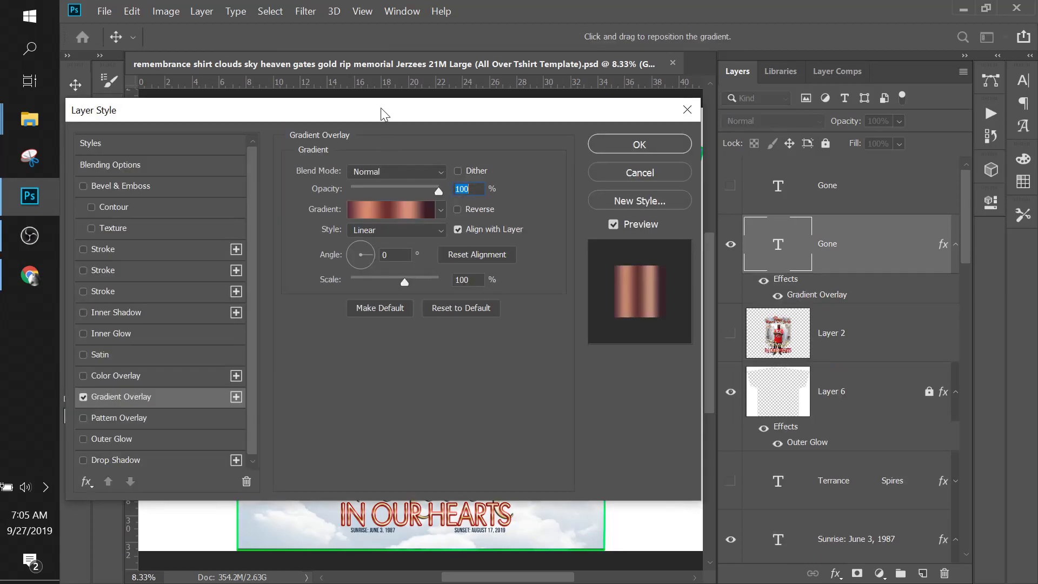
left_click_drag(381, 108, 860, 83)
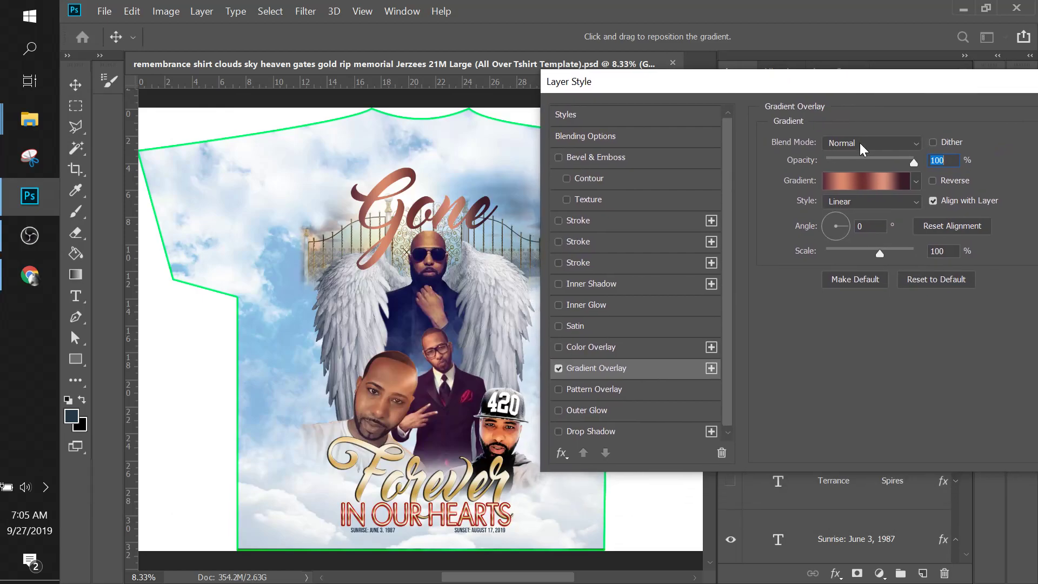
left_click(859, 143)
left_click(860, 143)
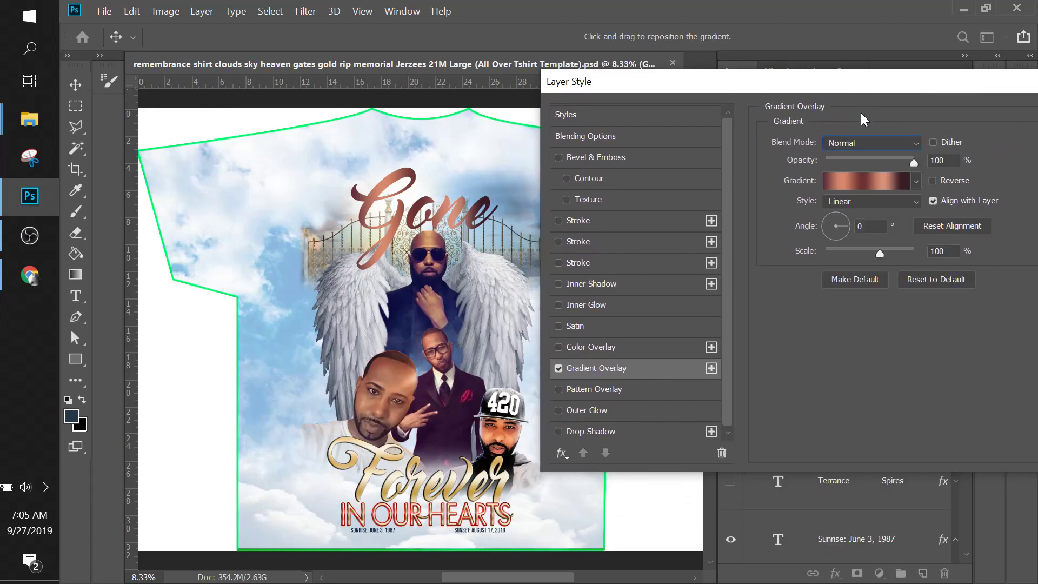
Try several gold gradient presets, including "Custom gold", on the "Gone" text's Gradient Overlay
left_click(867, 184)
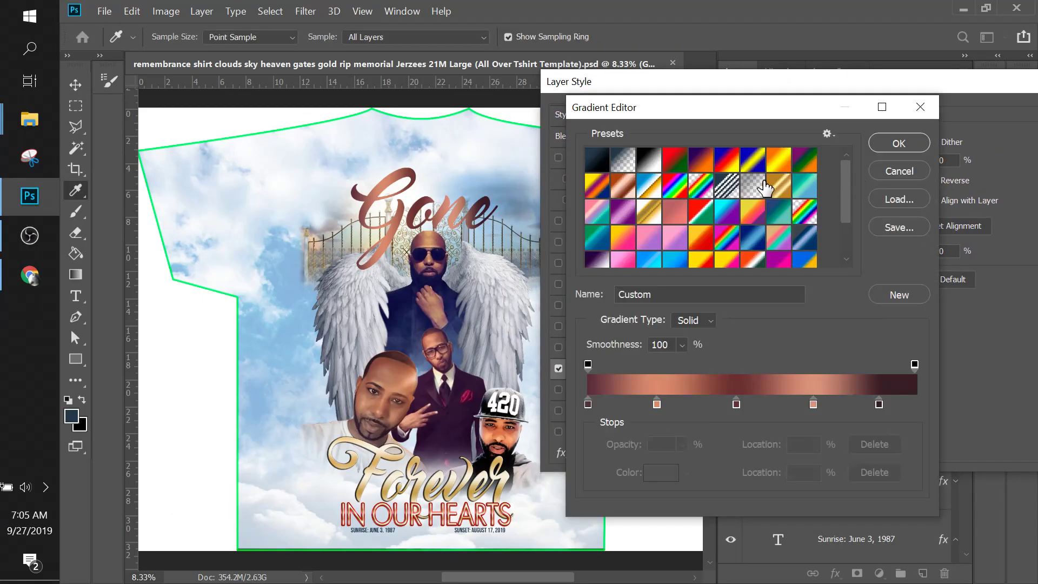
left_click_drag(845, 177, 851, 239)
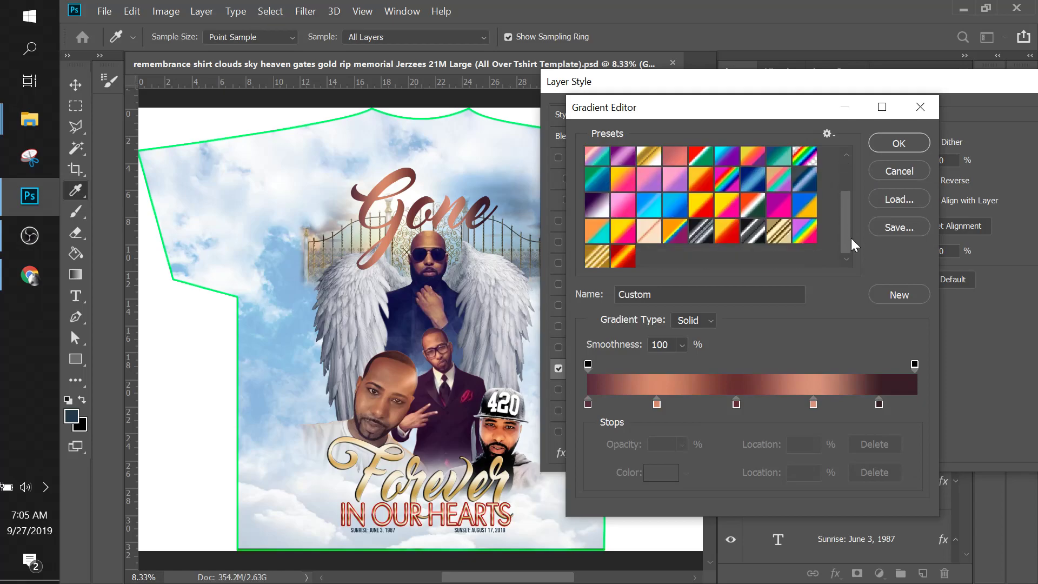
left_click(782, 238)
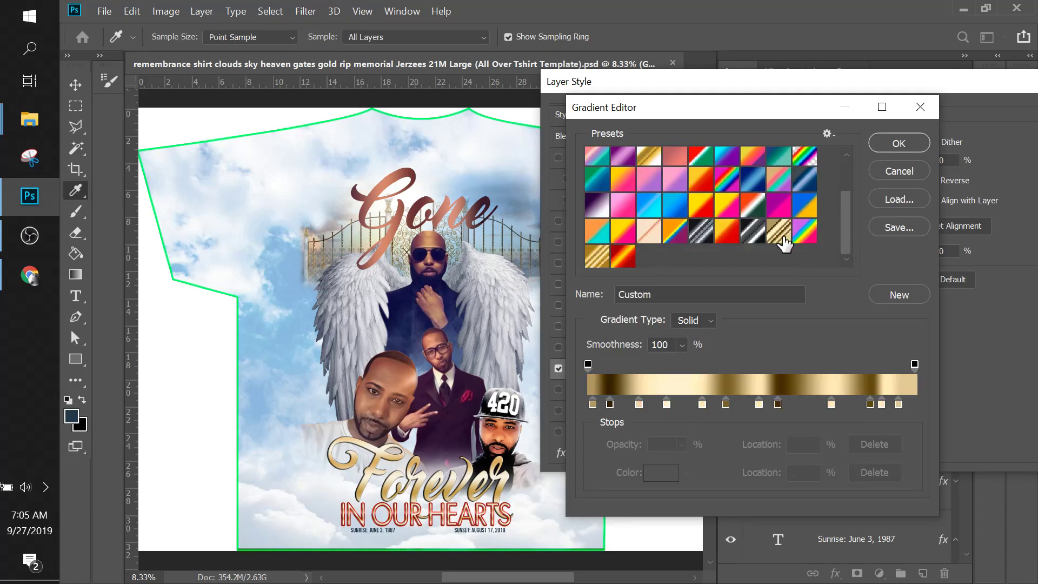
left_click(594, 262)
left_click(647, 157)
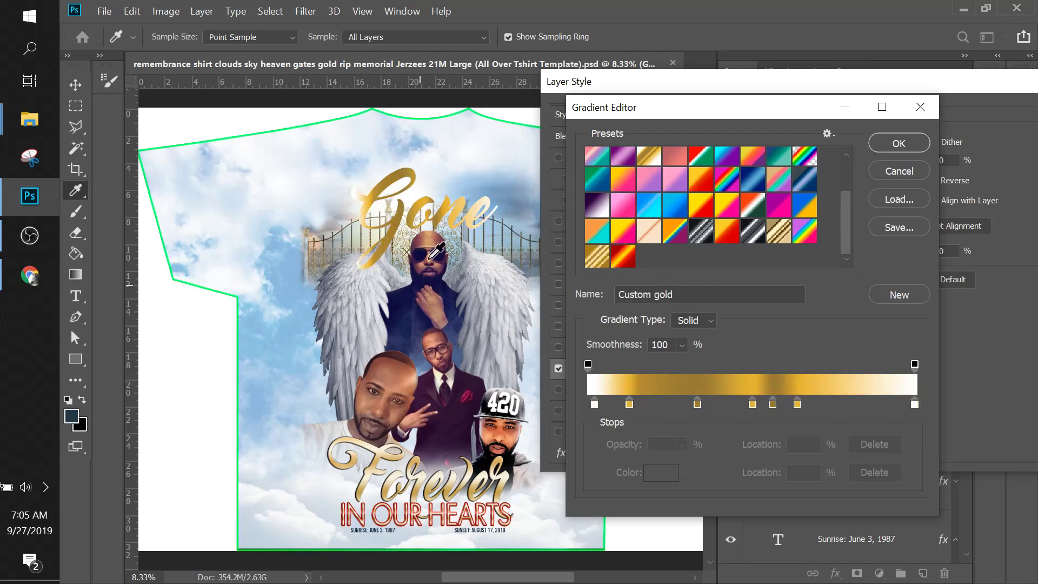
left_click_drag(776, 244, 649, 254)
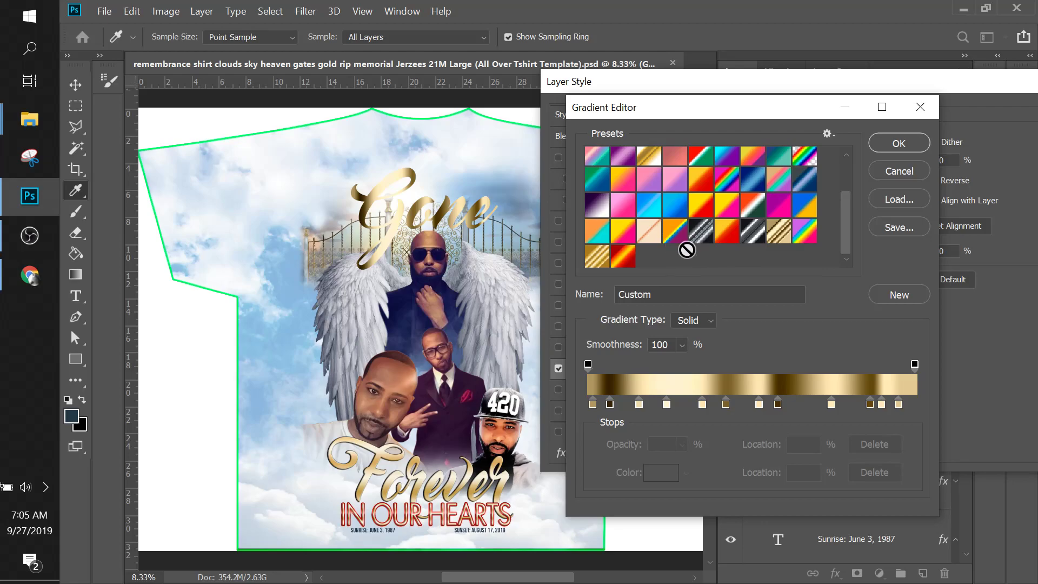
Apply the Black, White gradient preset to the "Gone" overlay and set its angle to 90°
scroll(686, 250, "up", 3)
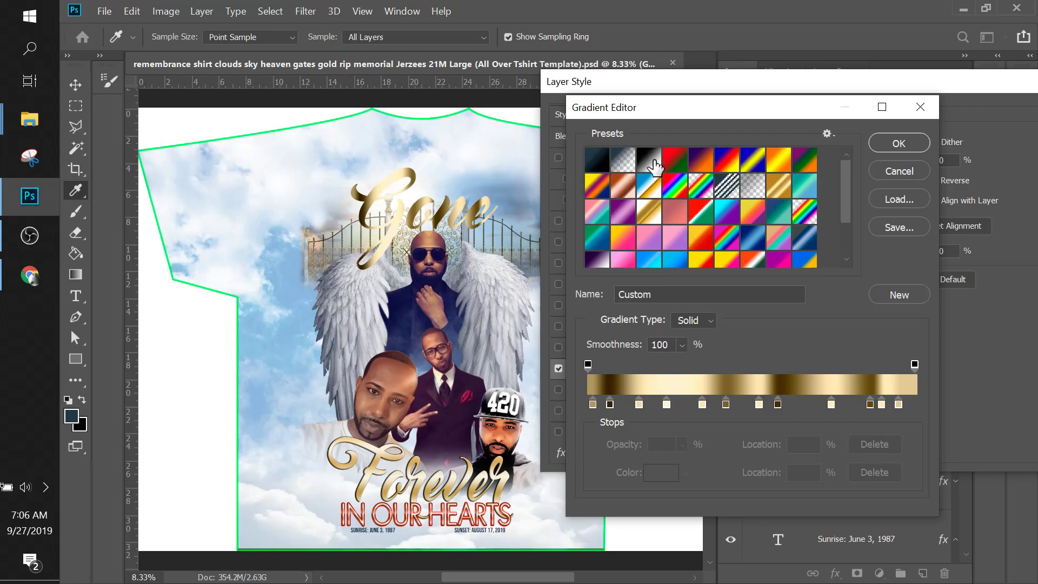
left_click(642, 165)
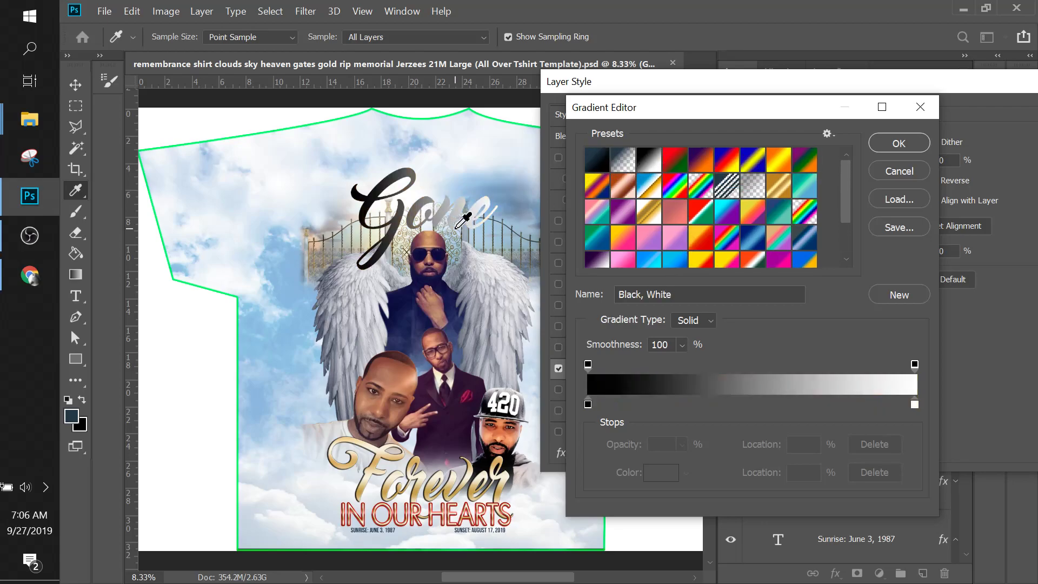
left_click(919, 148)
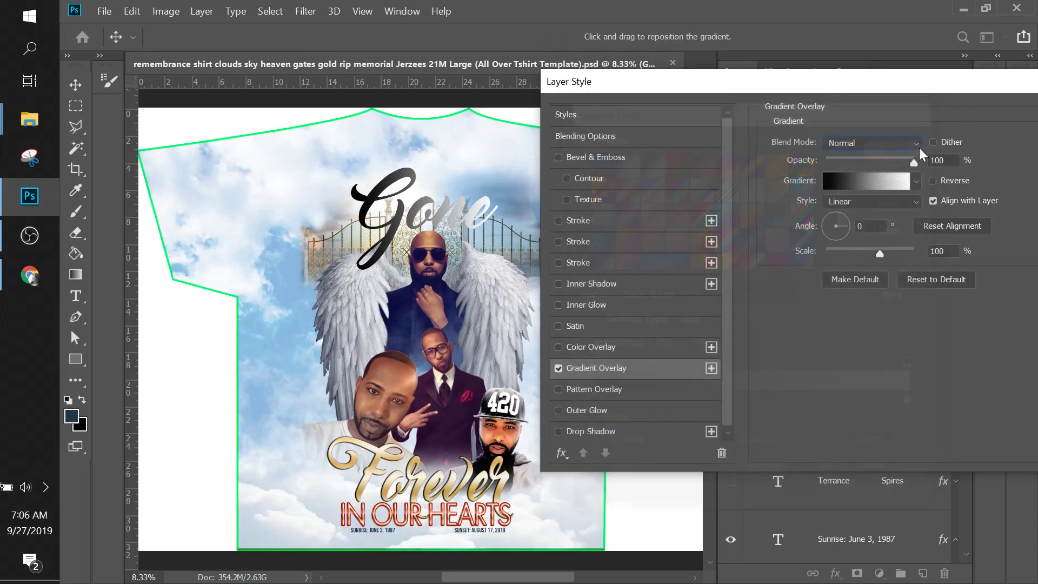
left_click(859, 226)
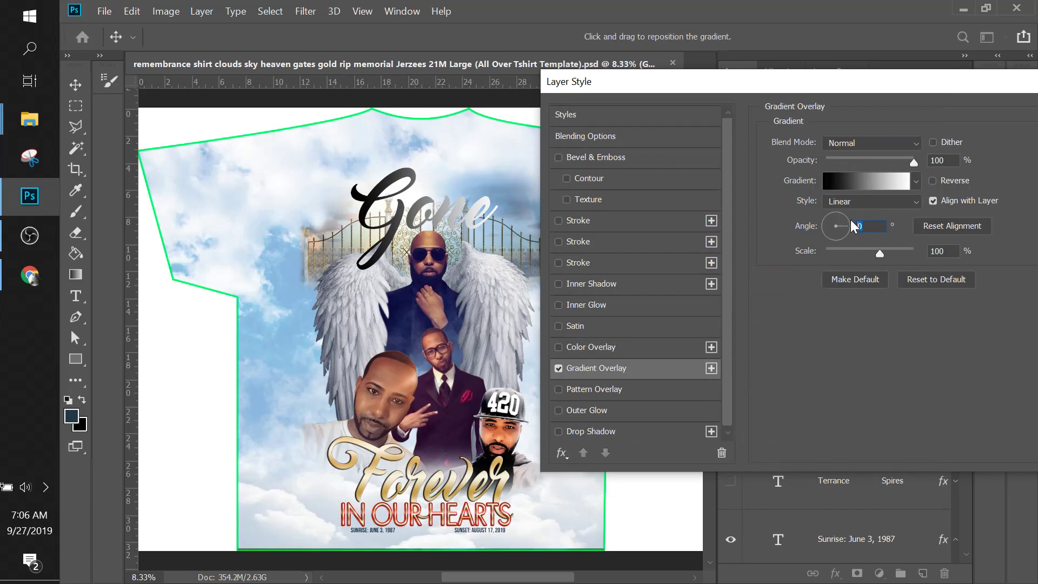
type("90")
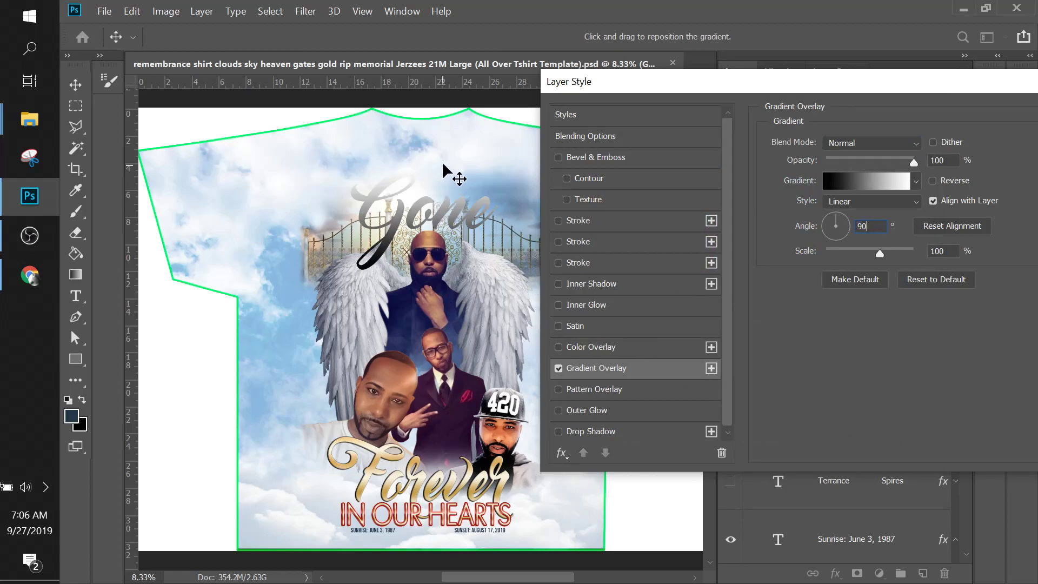
Recolor the gradient's black stop to gold c6ac69, sampled from the "Forever" lettering
left_click(868, 186)
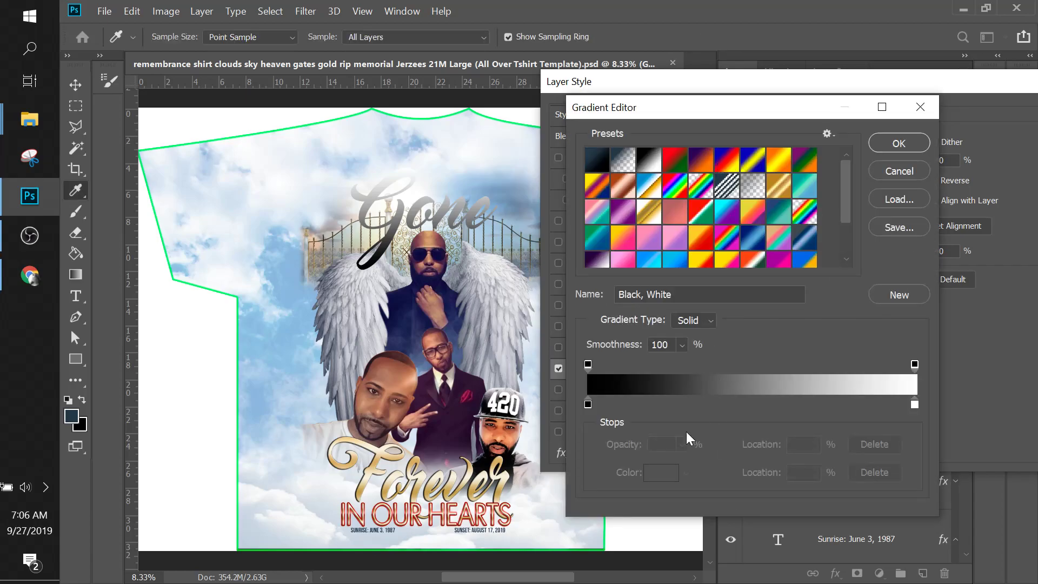
left_click(587, 405)
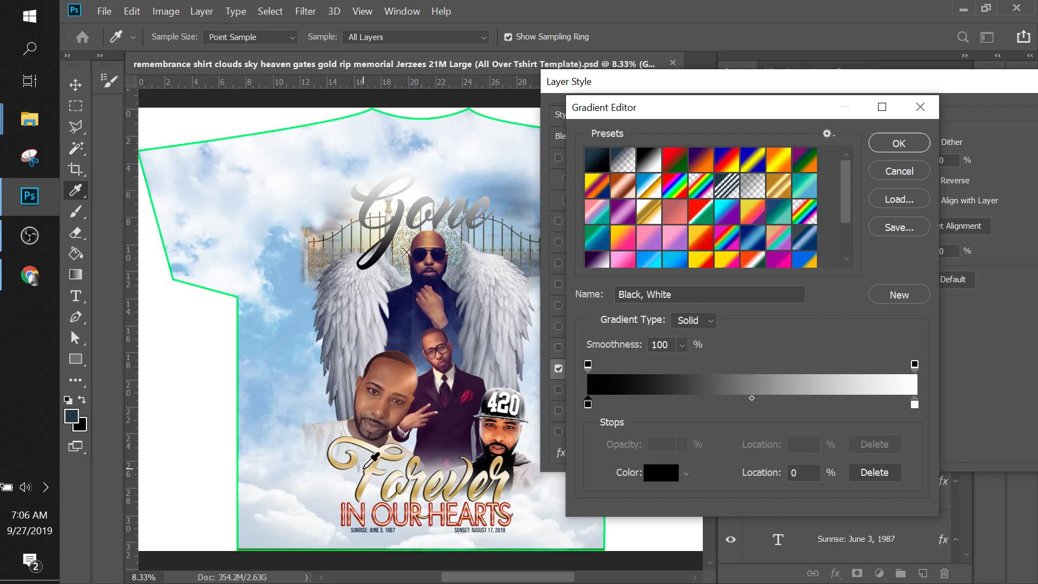
left_click(588, 405)
left_click(647, 473)
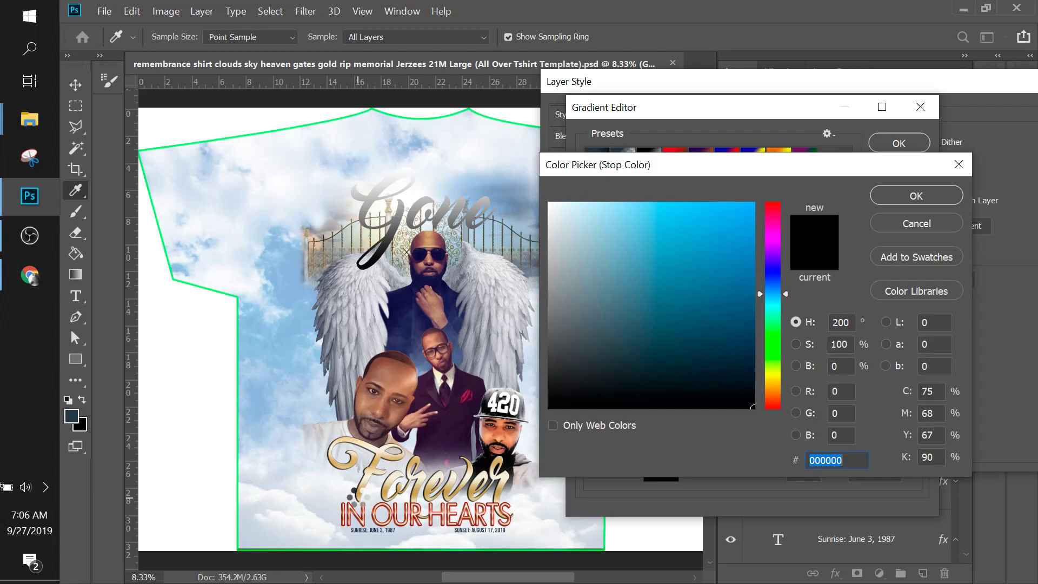
left_click(360, 494)
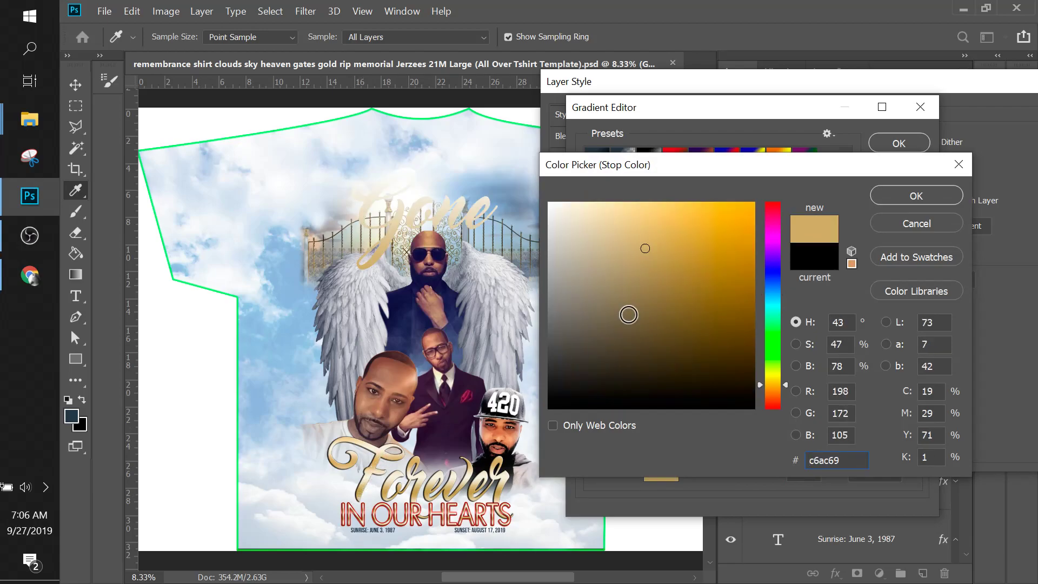
left_click(897, 194)
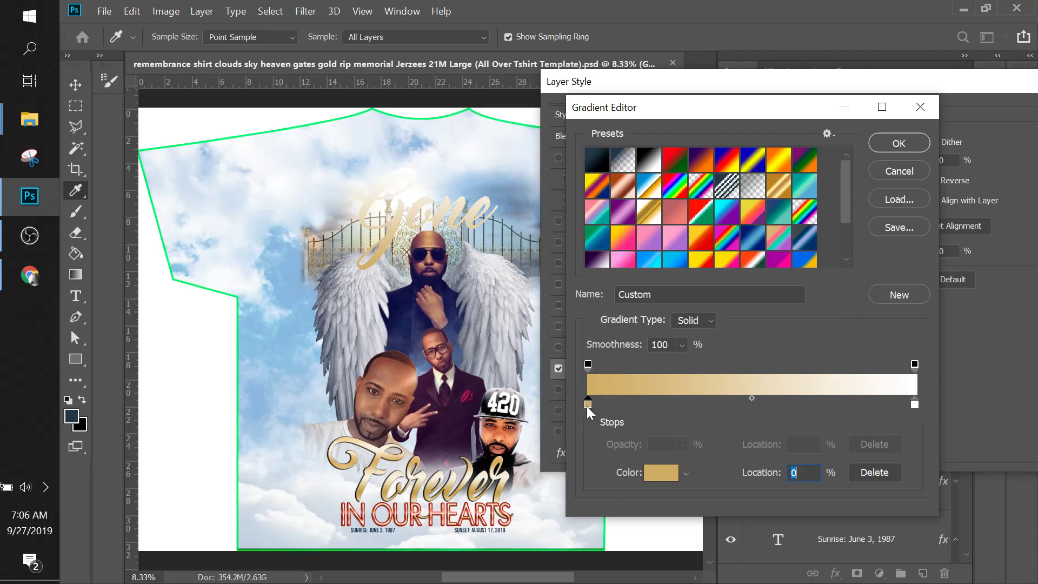
Add three more gold stops spread along the gradient, with the middle one at 54%
left_click(670, 406)
left_click(763, 406)
left_click(868, 405)
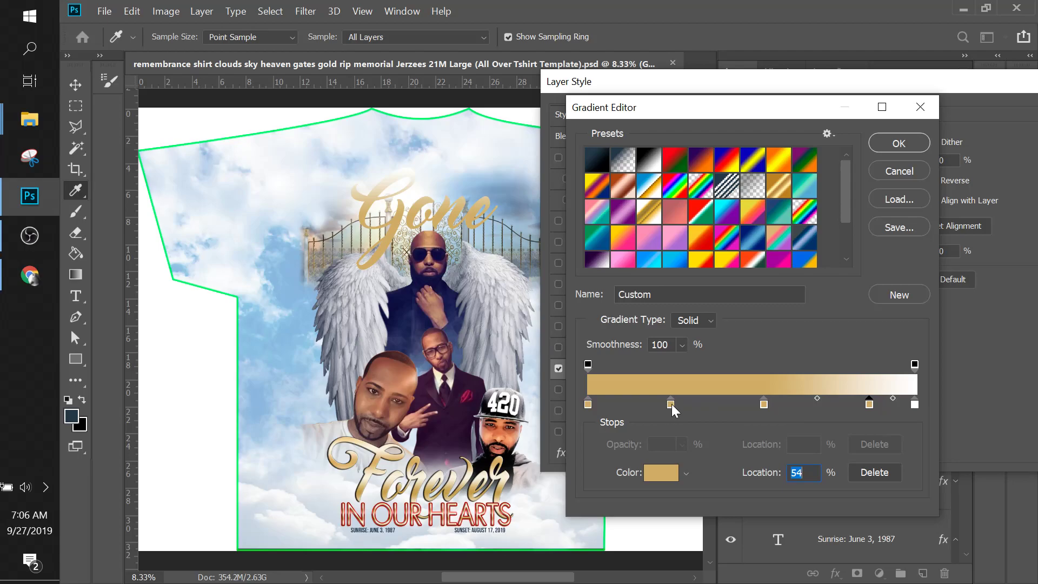
Add a cream f4ecd7 stop at 13%, sampled from "Forever", and repeat it between the gold stops at 42% and 73%
left_click(628, 405)
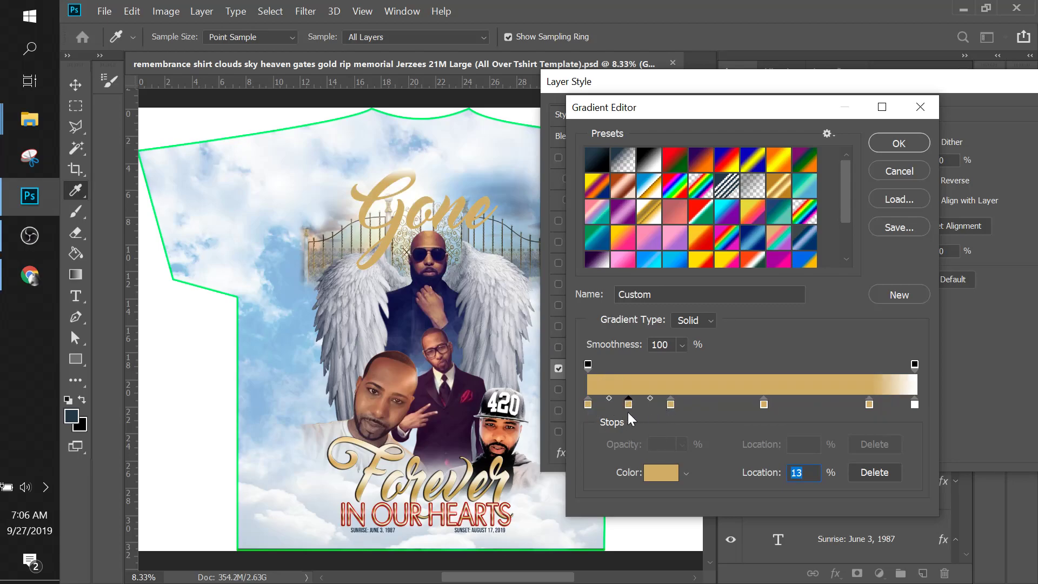
left_click(661, 473)
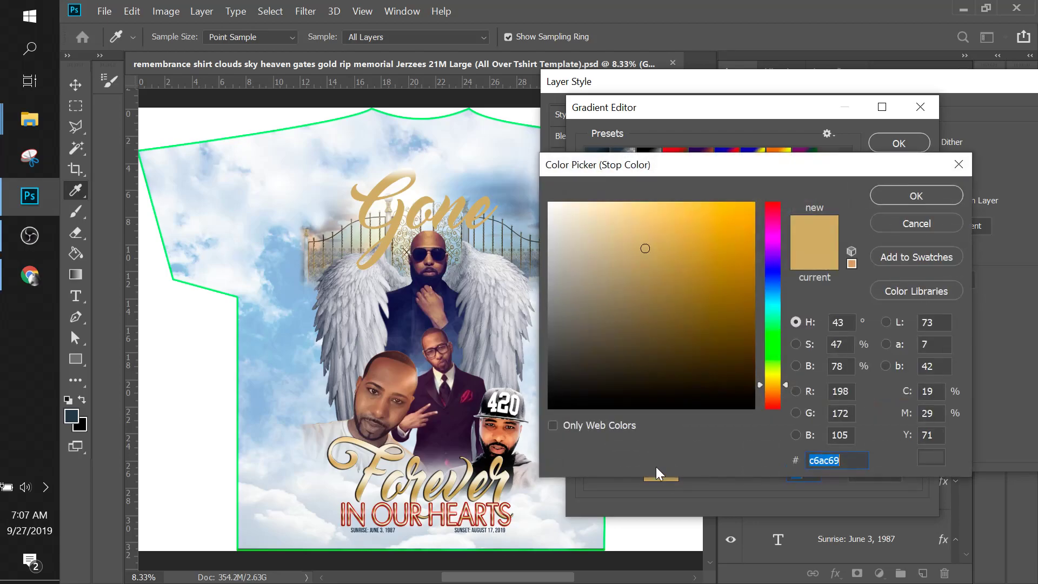
left_click(380, 454)
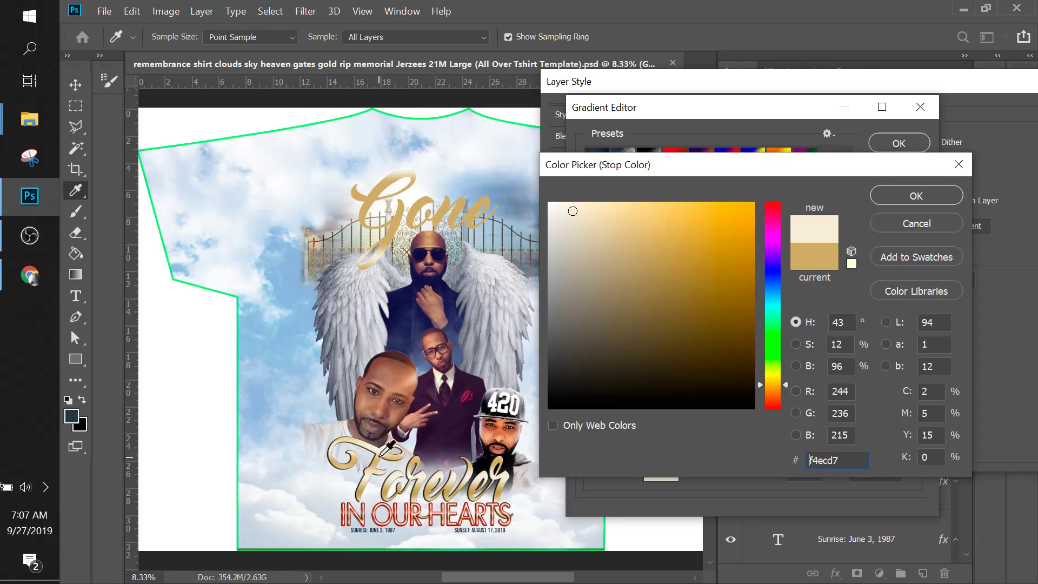
left_click(932, 197)
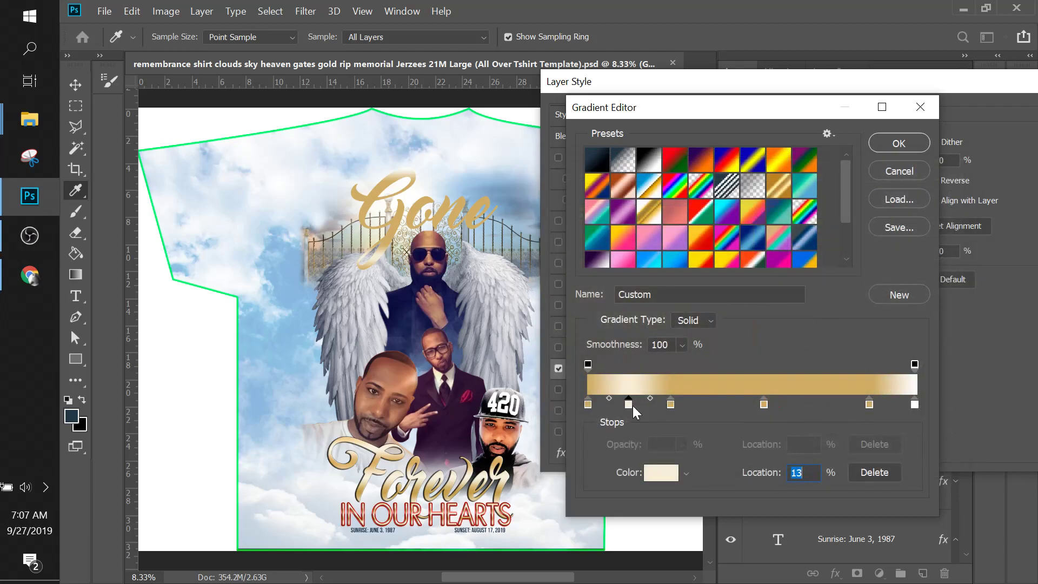
left_click_drag(629, 405, 725, 406)
left_click(826, 404)
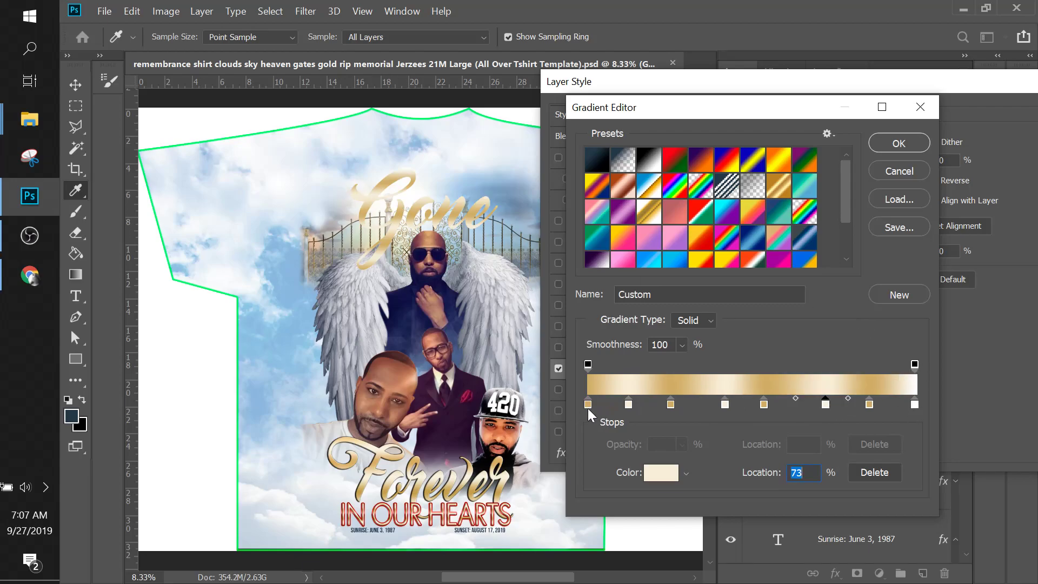
Move the first gold stop to 5% and add a darker gold 9d8d64 stop at 0%
left_click_drag(588, 405, 604, 404)
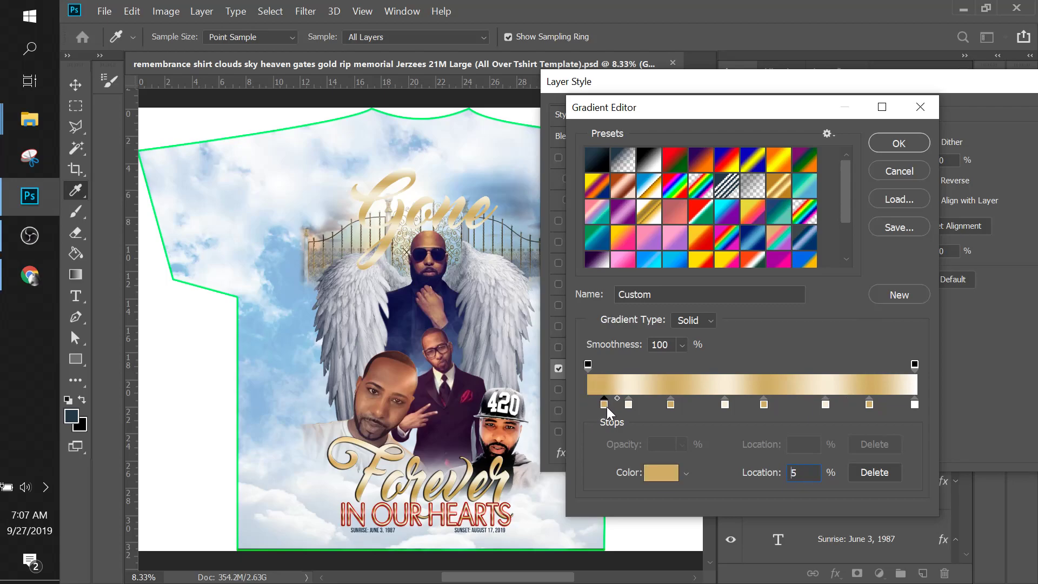
left_click(605, 405)
left_click(588, 405)
left_click(658, 473)
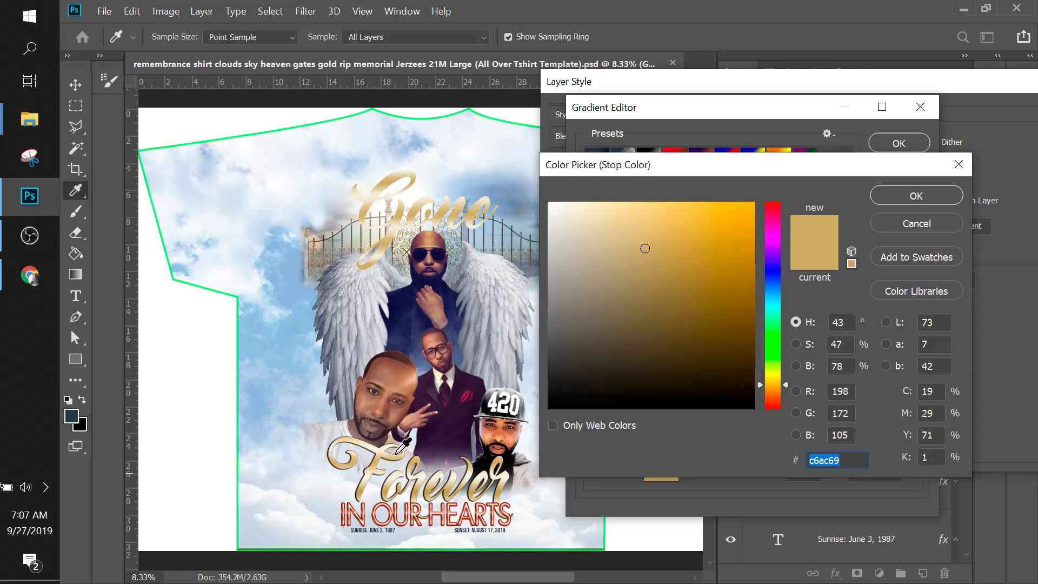
left_click(641, 260)
left_click_drag(642, 261, 623, 281)
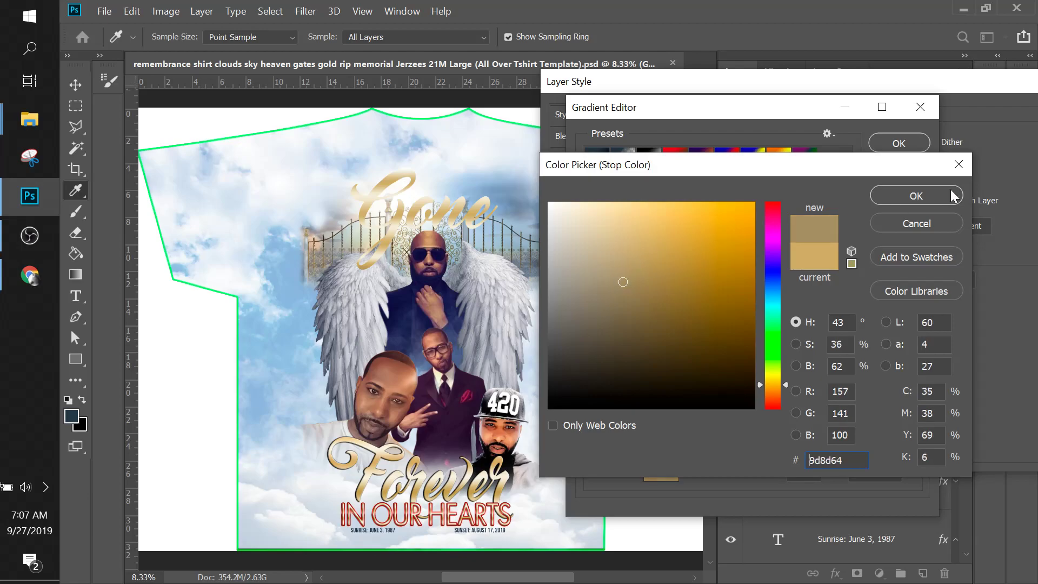
left_click(906, 200)
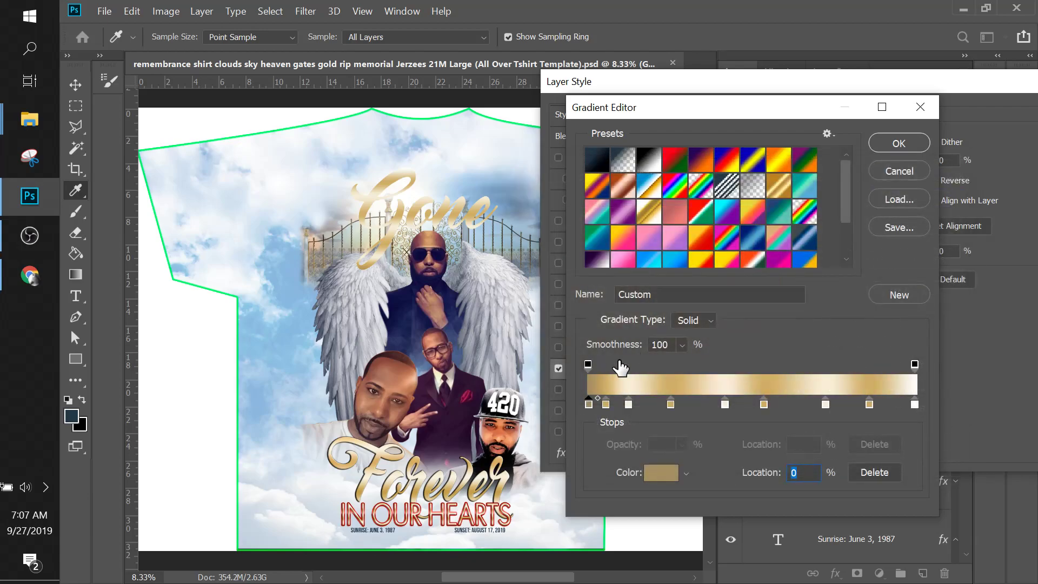
Try additional darker gold stops at 19% and 35%, and delete both
left_click_drag(589, 404, 649, 404)
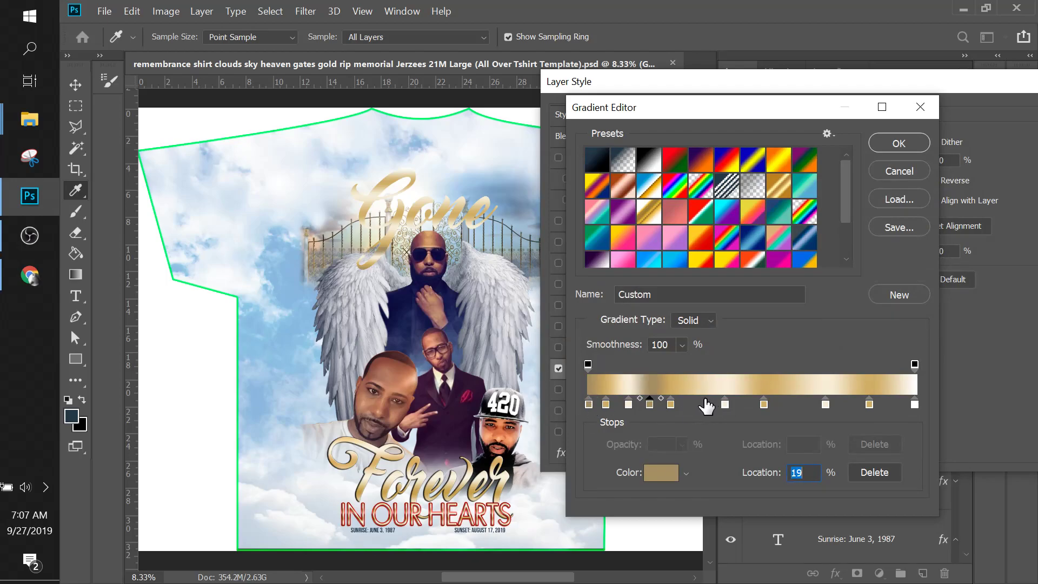
left_click(702, 405)
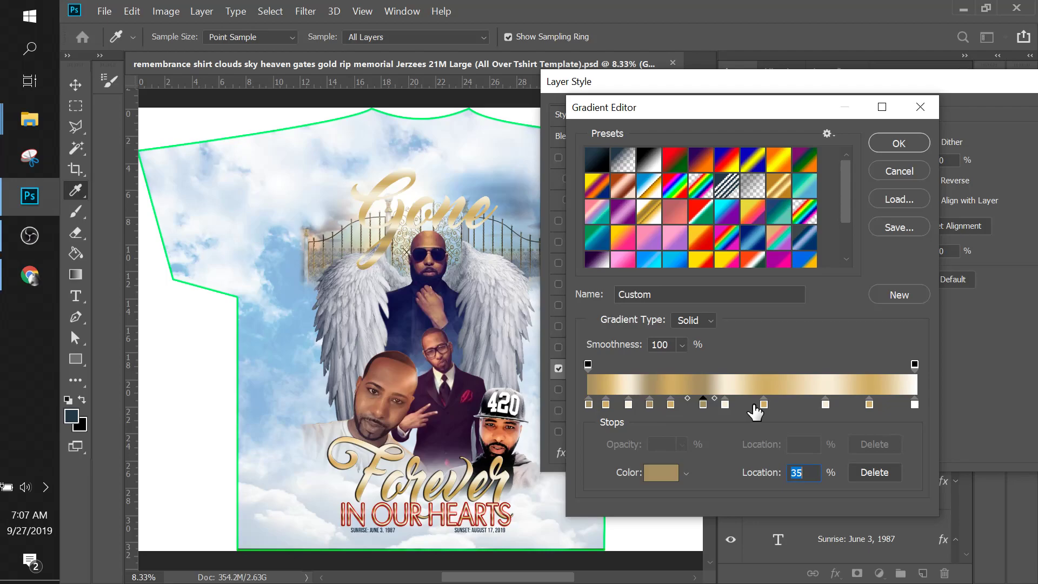
left_click(877, 475)
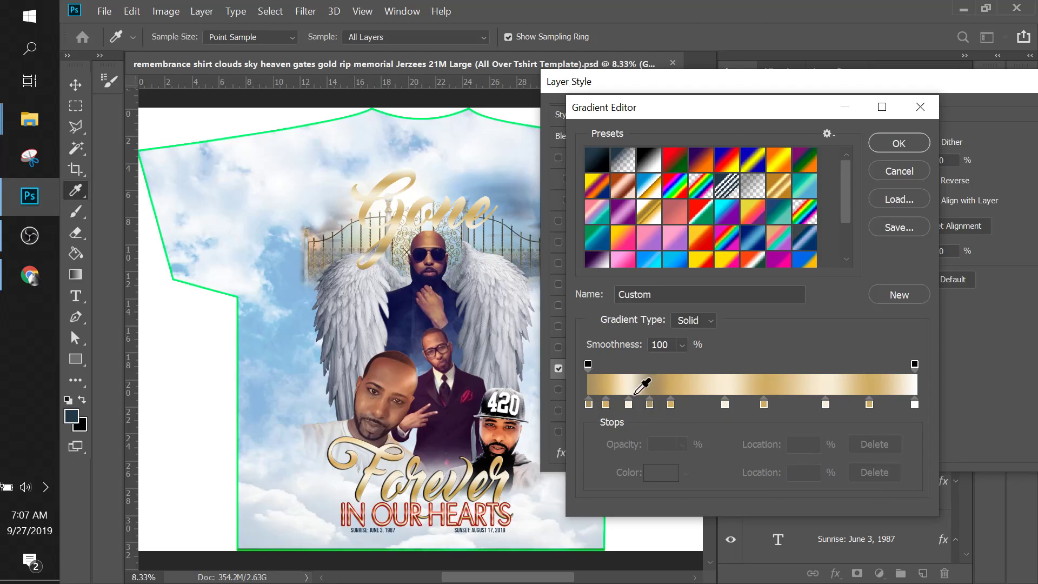
left_click(650, 404)
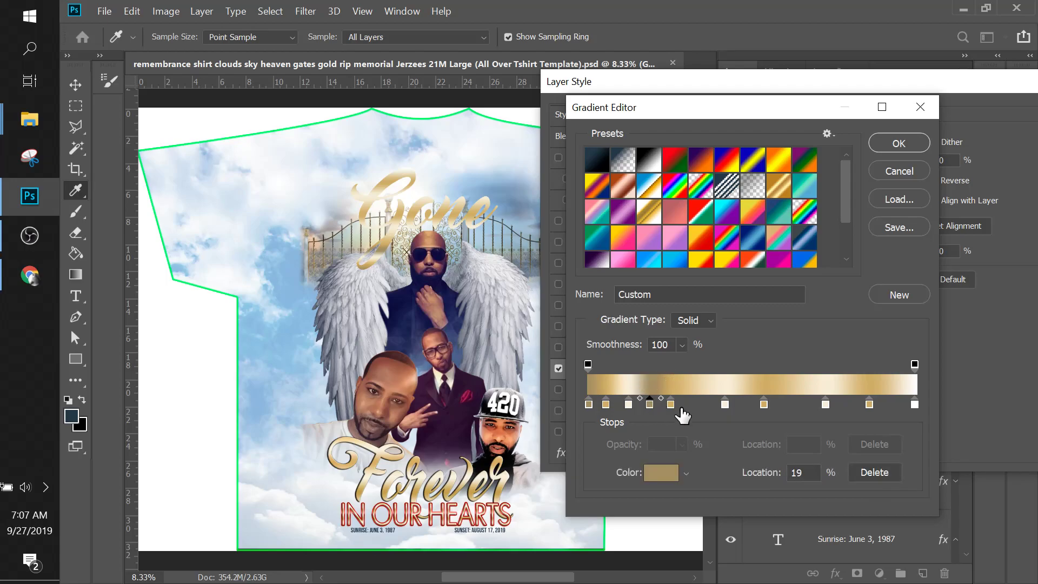
left_click(874, 472)
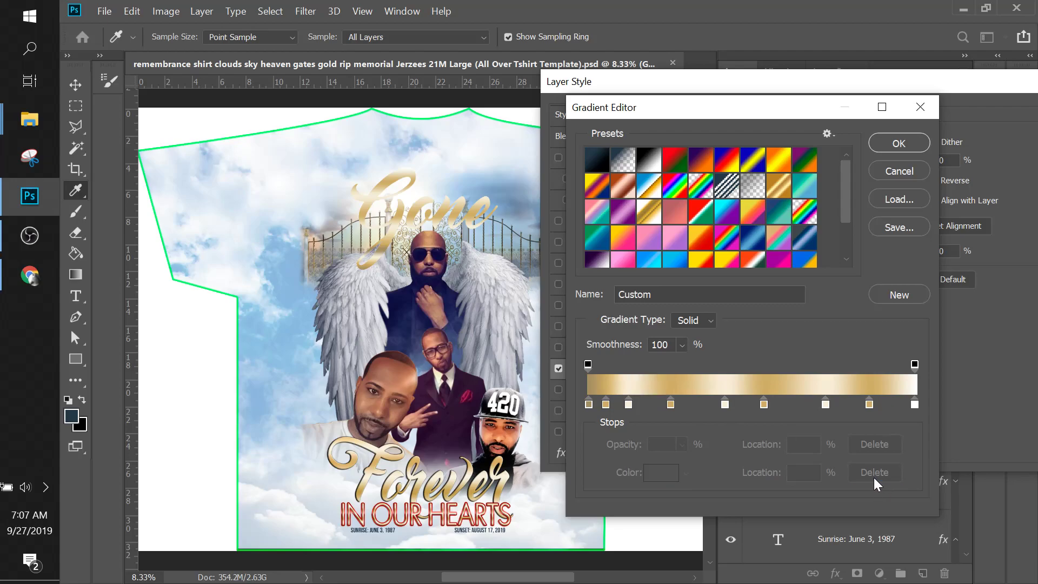
Shift the second stop slightly inward, move the first cream stop to 17%, and add a darker gold stop just past the next gold one
left_click(606, 404)
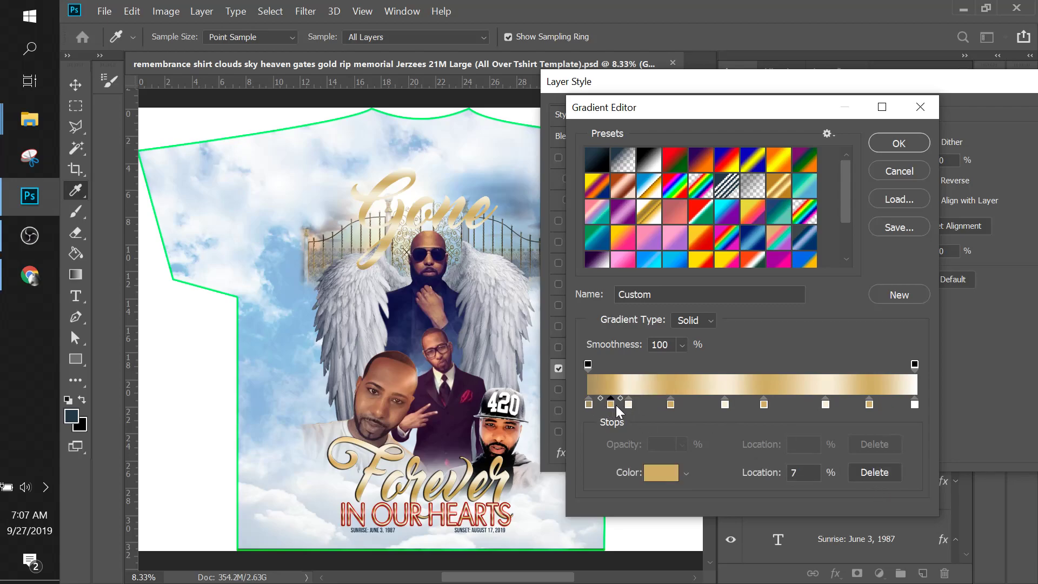
left_click_drag(615, 405, 645, 406)
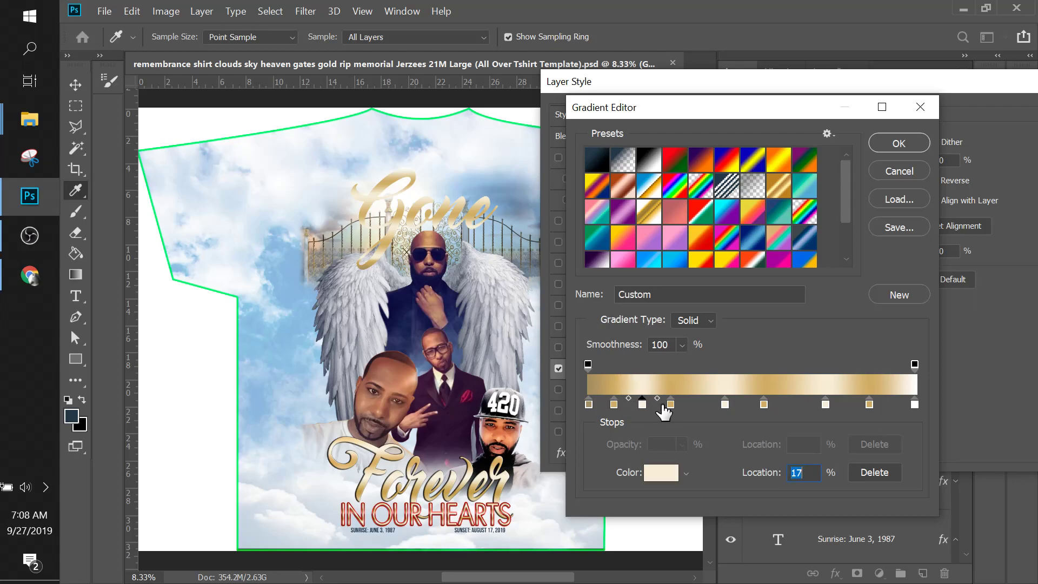
left_click(589, 405)
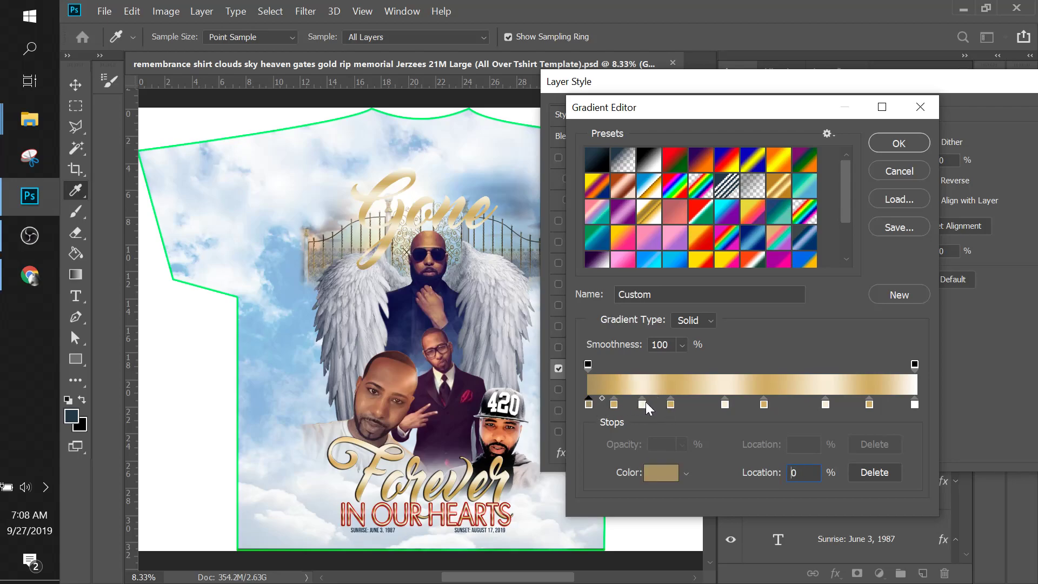
left_click(687, 406)
Delete the cream stop at 42% and the gold stop at 54%, and move the darker gold stop between them to 46%
left_click(724, 403)
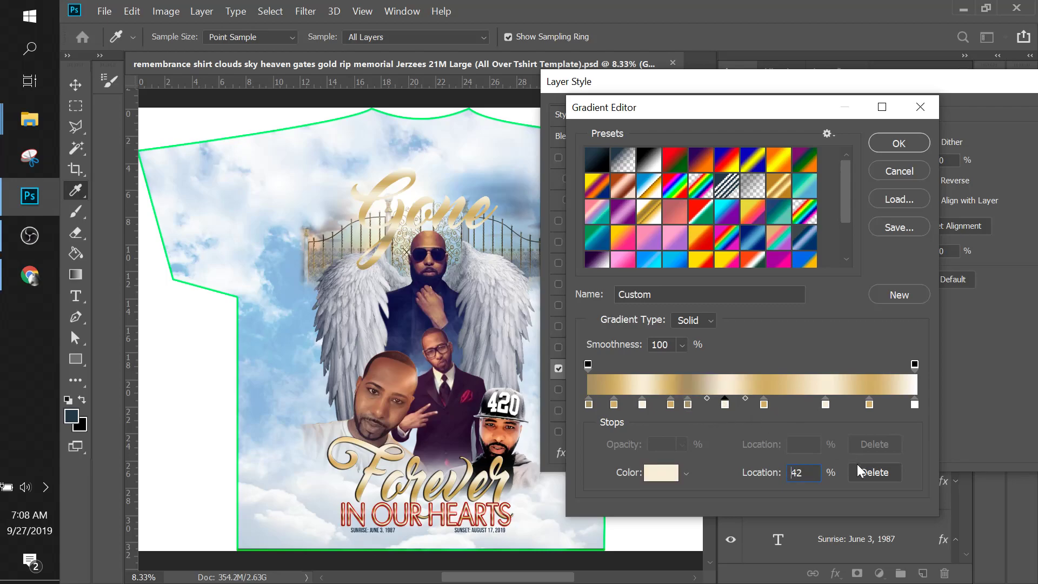
left_click(870, 472)
left_click(764, 404)
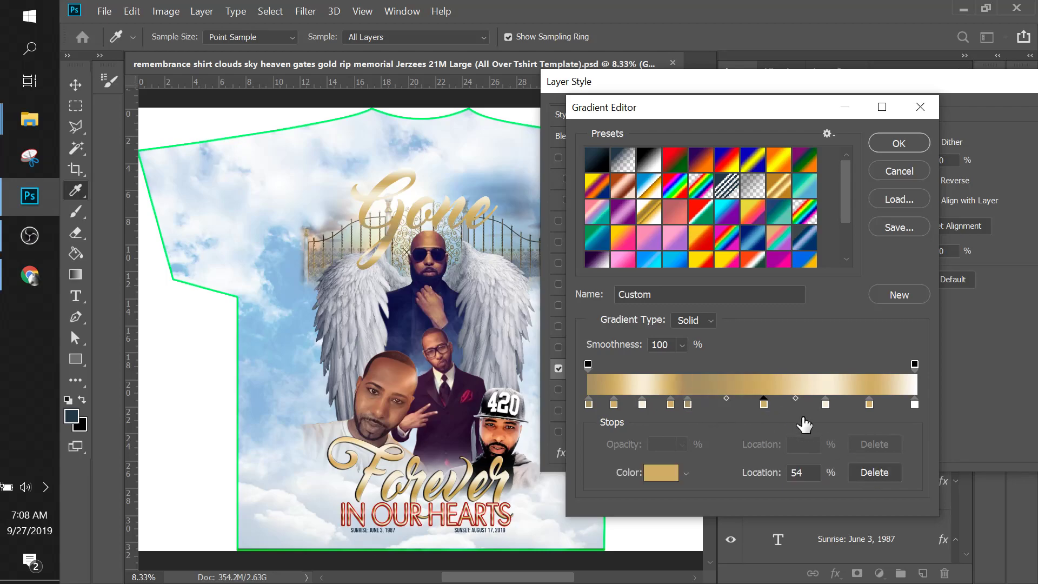
left_click(881, 475)
left_click_drag(687, 406, 738, 405)
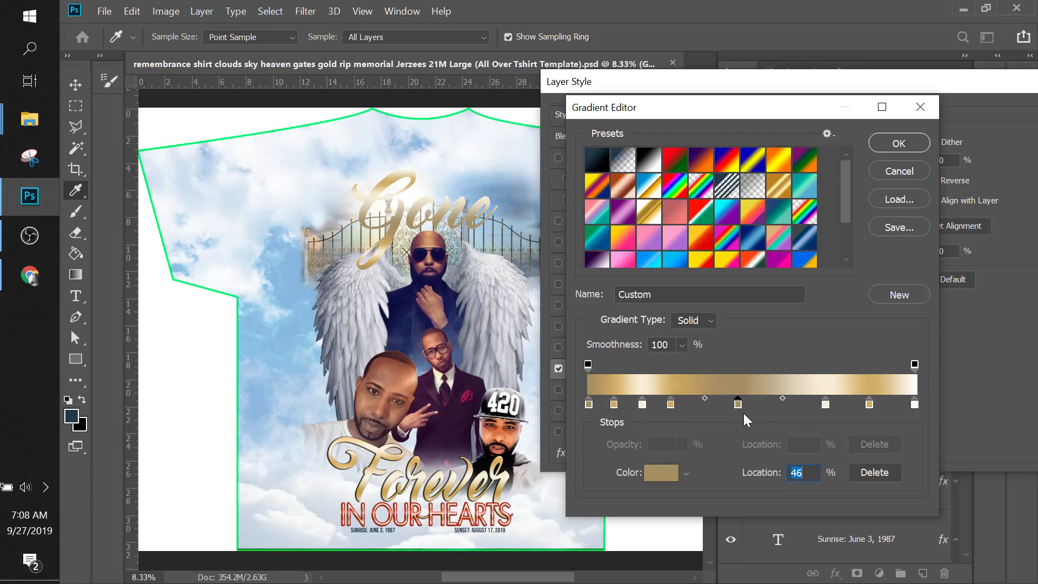
Add a copy of the gold stop at 57% and a copy of the darker gold stop at 93%
left_click(868, 406)
left_click(775, 406)
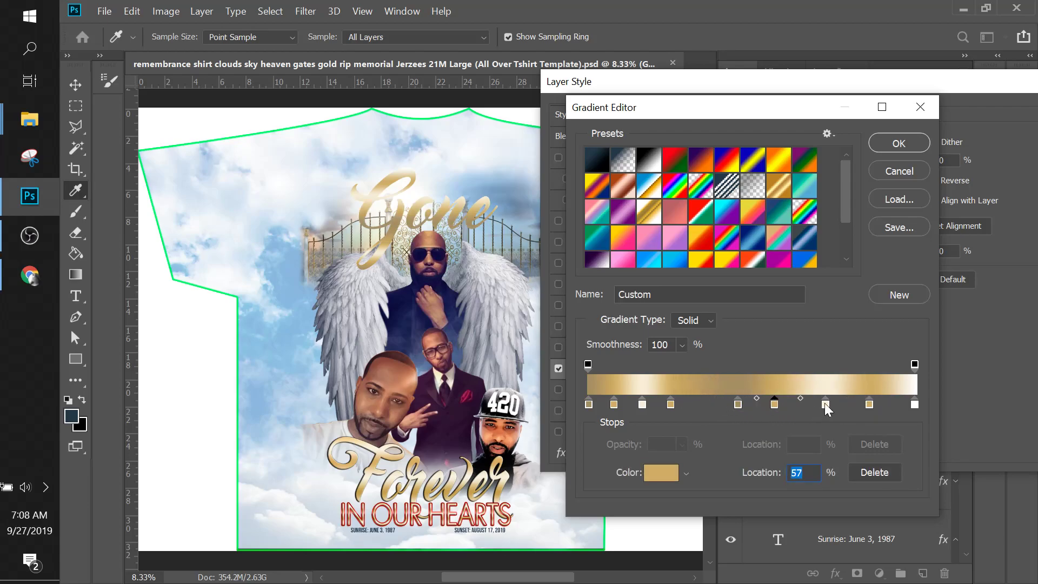
left_click(738, 404)
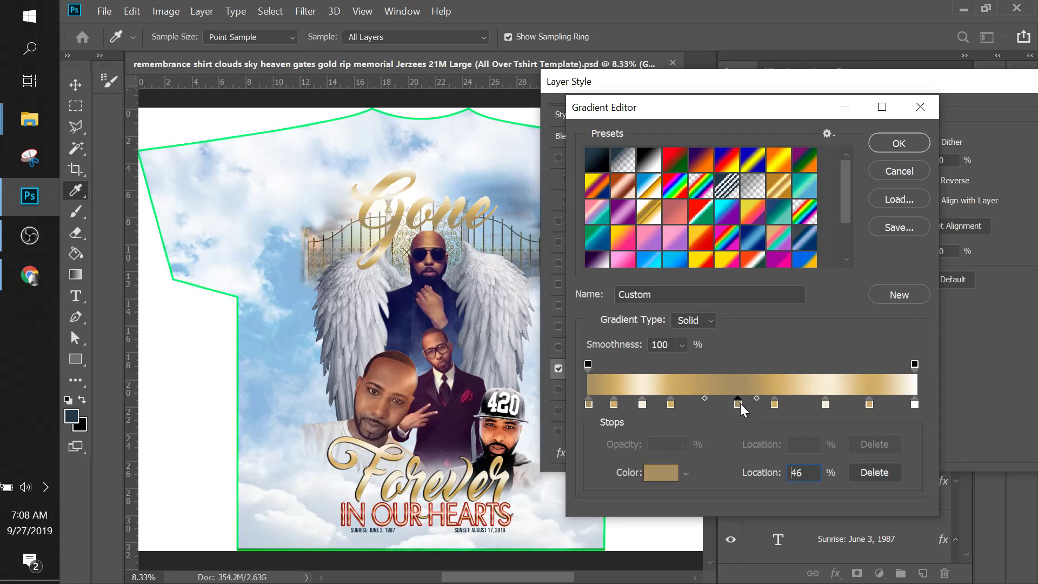
left_click(894, 406)
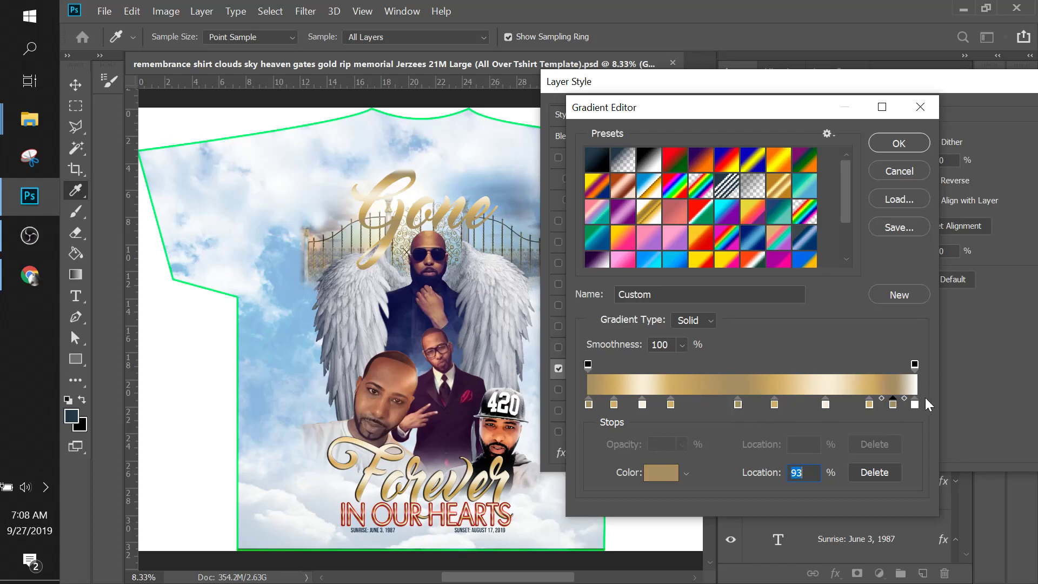
Delete the white stop at the gradient's end and move the last darker gold stop to 98%
left_click(916, 404)
left_click(881, 473)
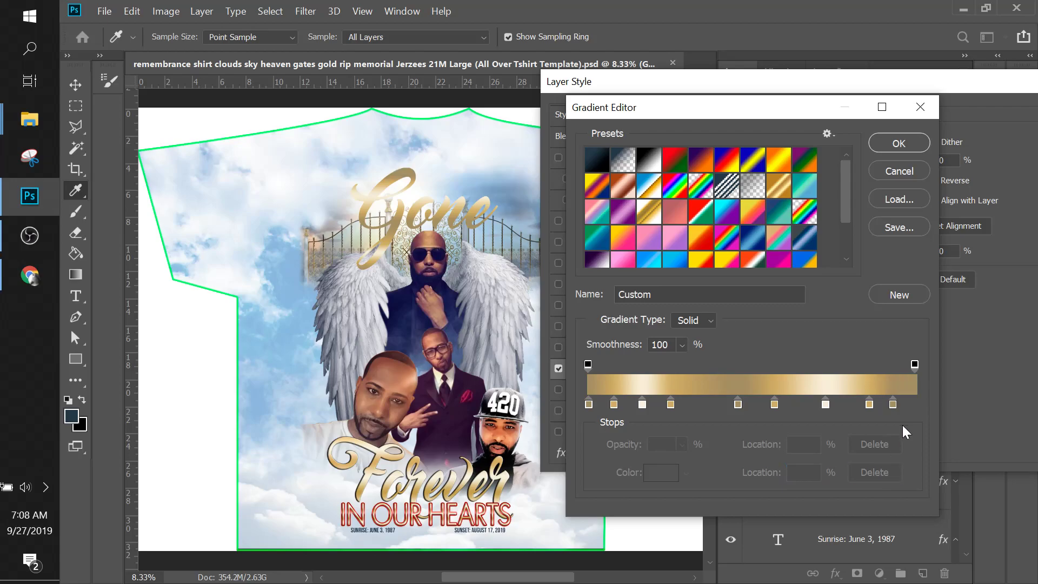
left_click_drag(894, 403, 908, 404)
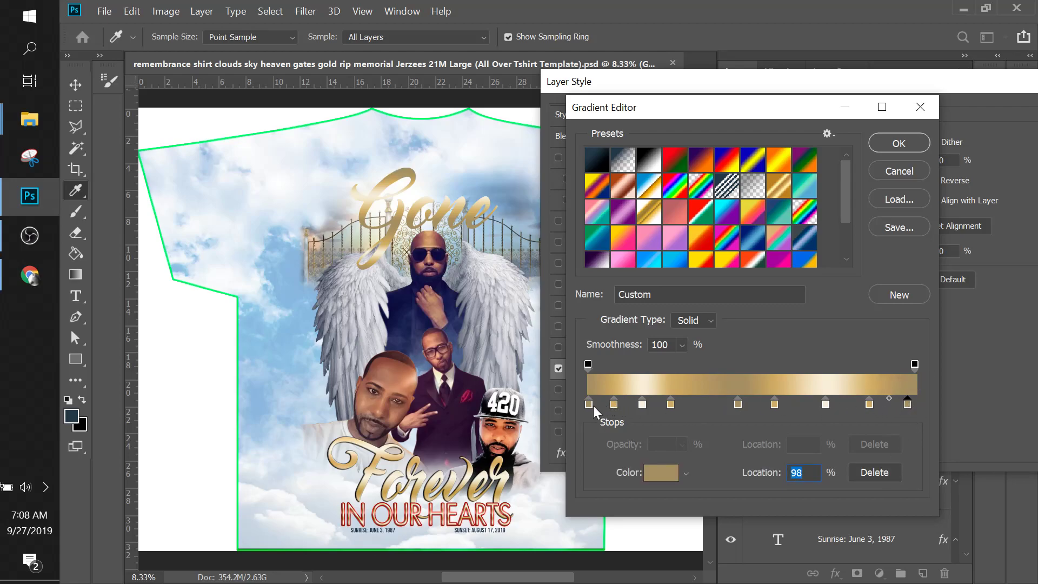
Reposition the first cream stop to 22%, the gold stop after it to 32%, and the last gold stop to about 83%
mouse_move(641, 405)
left_mouse_down()
mouse_move(687, 406)
mouse_move(650, 406)
mouse_move(669, 403)
mouse_move(659, 407)
left_mouse_up()
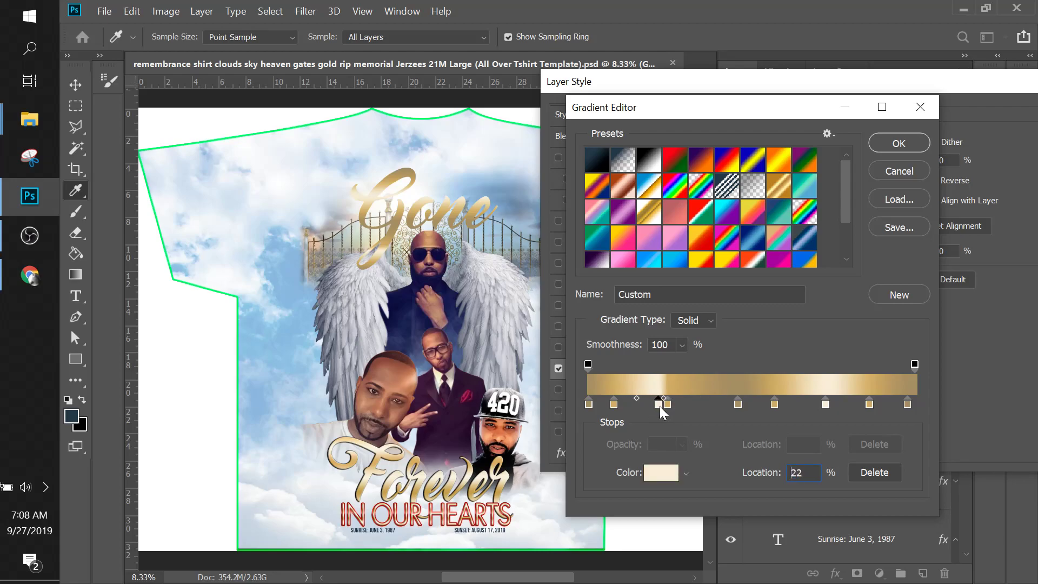
left_click(660, 406)
left_click_drag(869, 403, 836, 404)
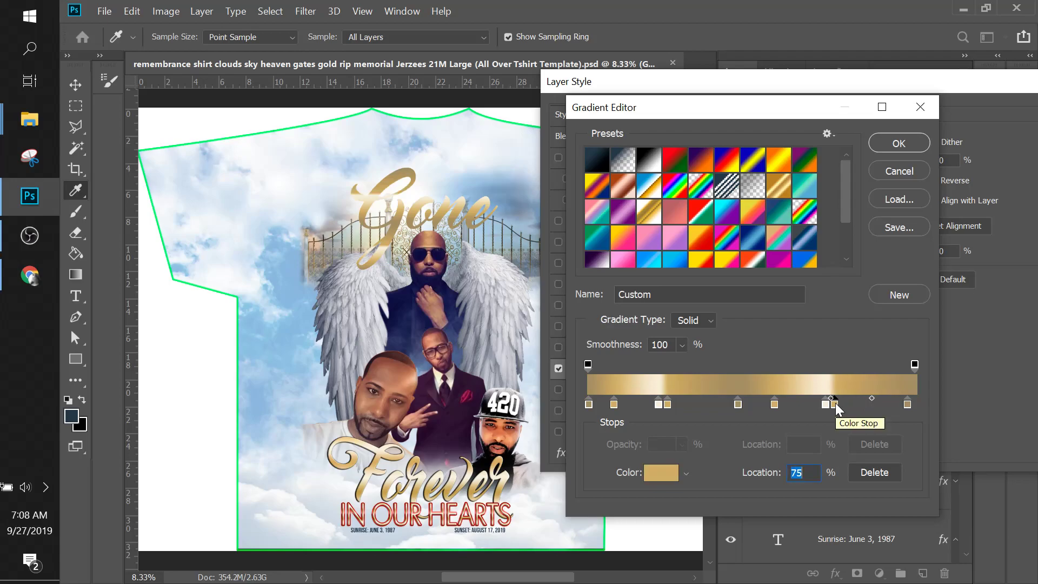
left_click_drag(838, 403, 858, 404)
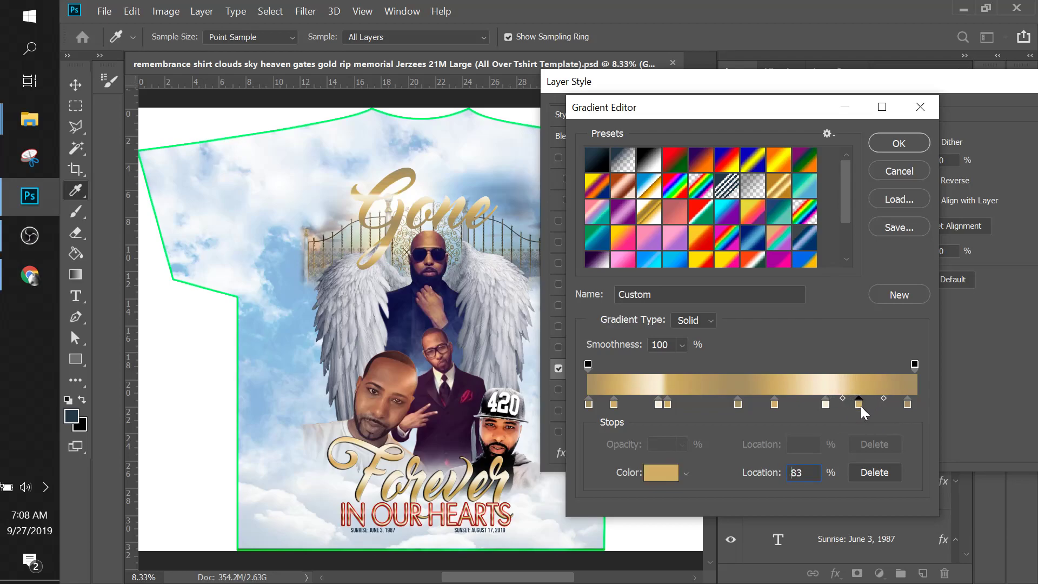
left_click_drag(669, 404, 693, 404)
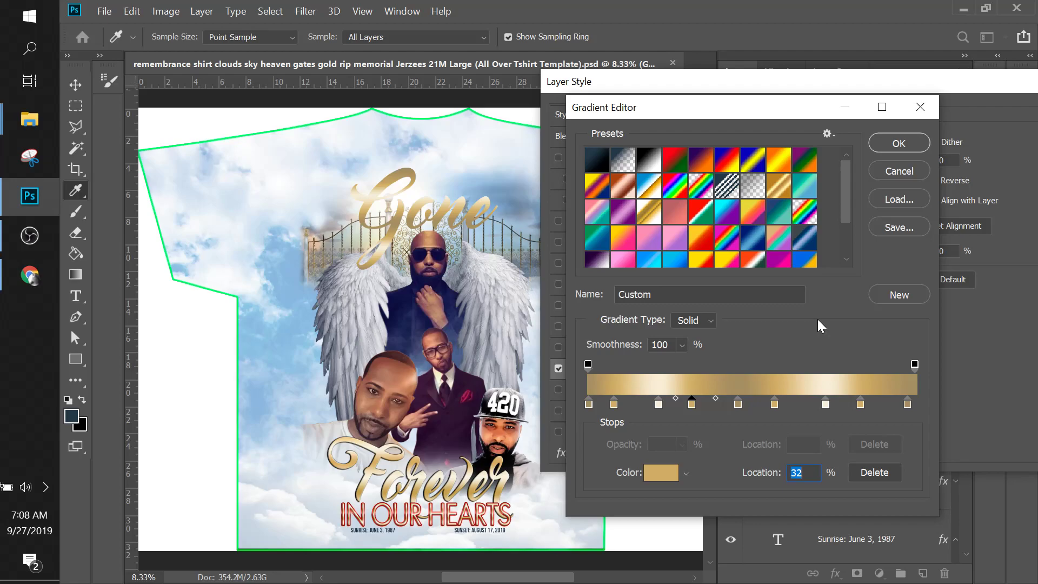
Save the custom gold gradient as a new preset and apply it to the gradient overlay of "Gone"
left_click_drag(848, 204, 858, 271)
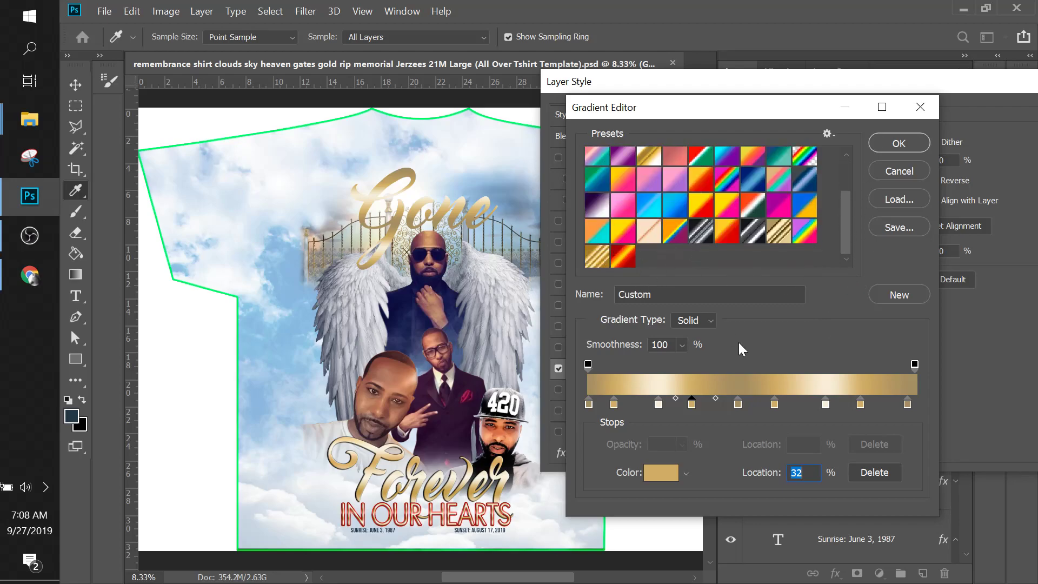
left_click(900, 295)
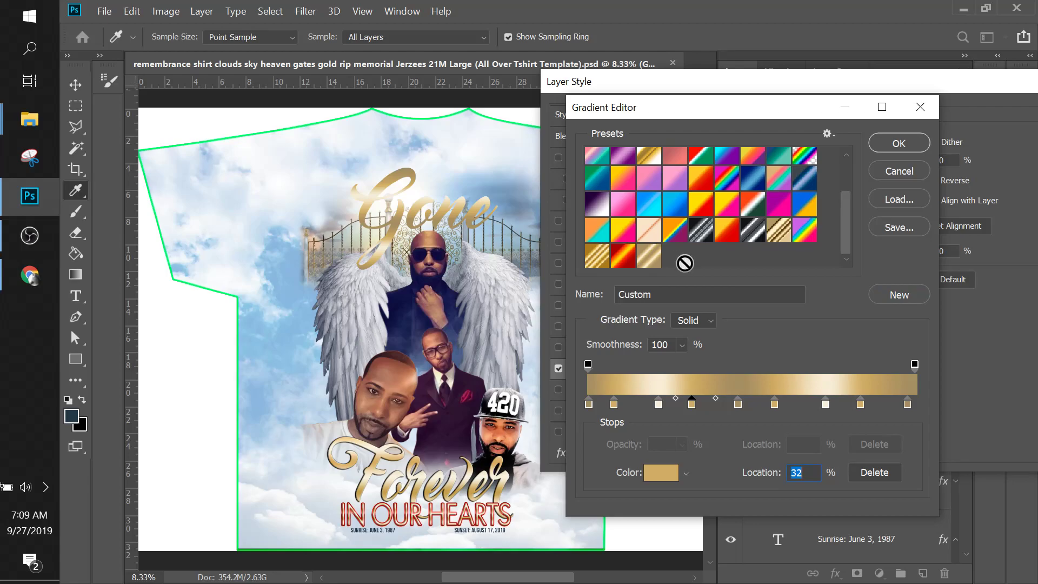
left_click(897, 144)
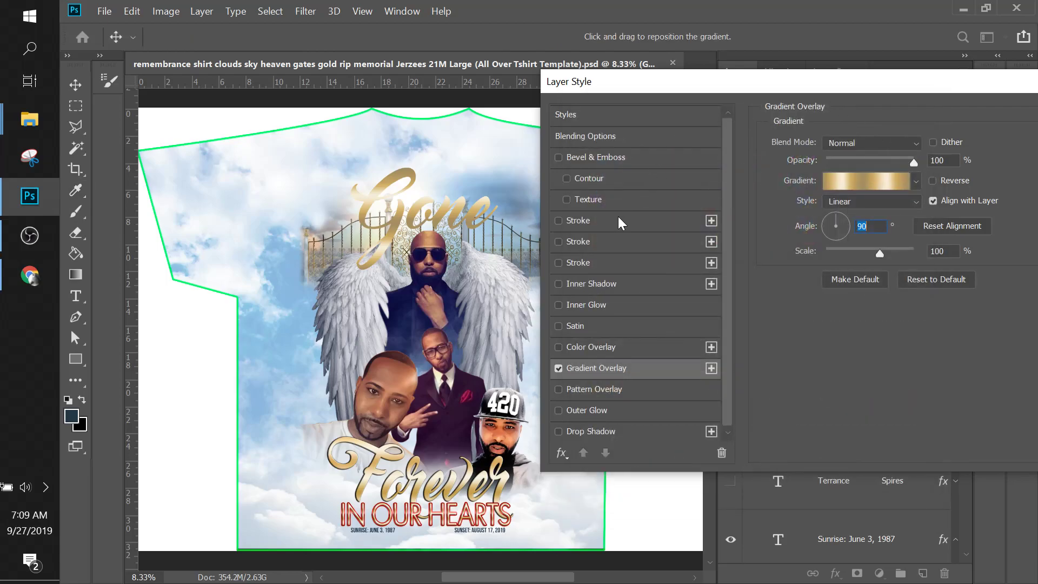
Enable a stroke on the "Gone" text and set its size to 43 px
left_click(559, 220)
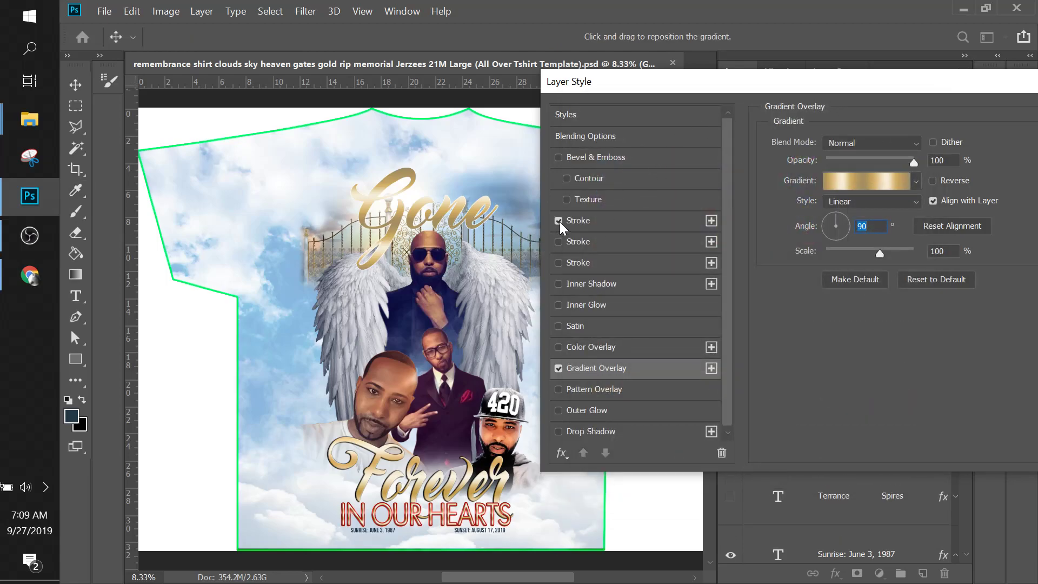
left_click(611, 222)
left_click_drag(827, 145, 845, 147)
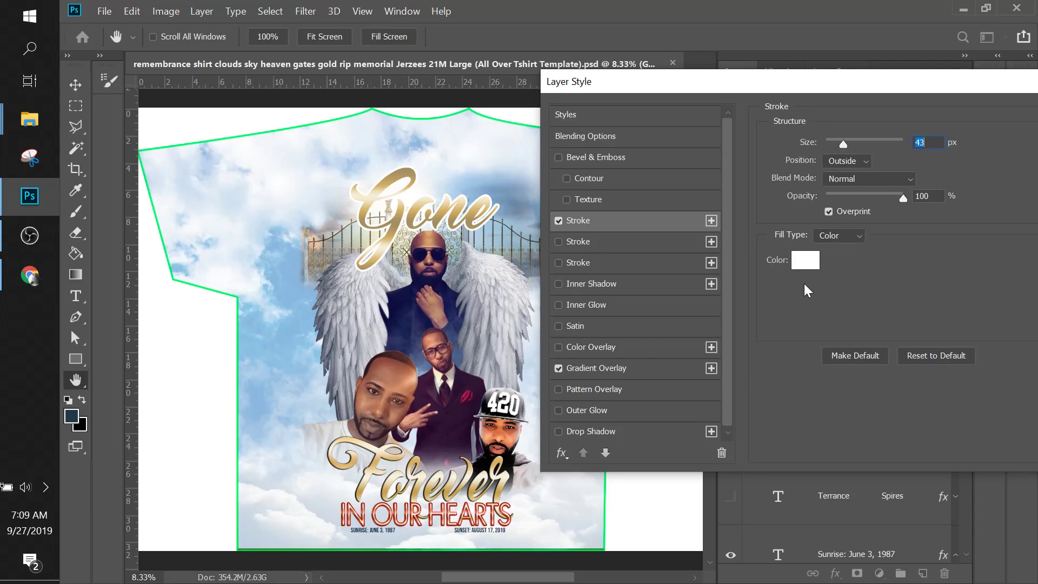
Change the stroke's fill type to Gradient and apply the newly saved custom gold preset
left_click(804, 261)
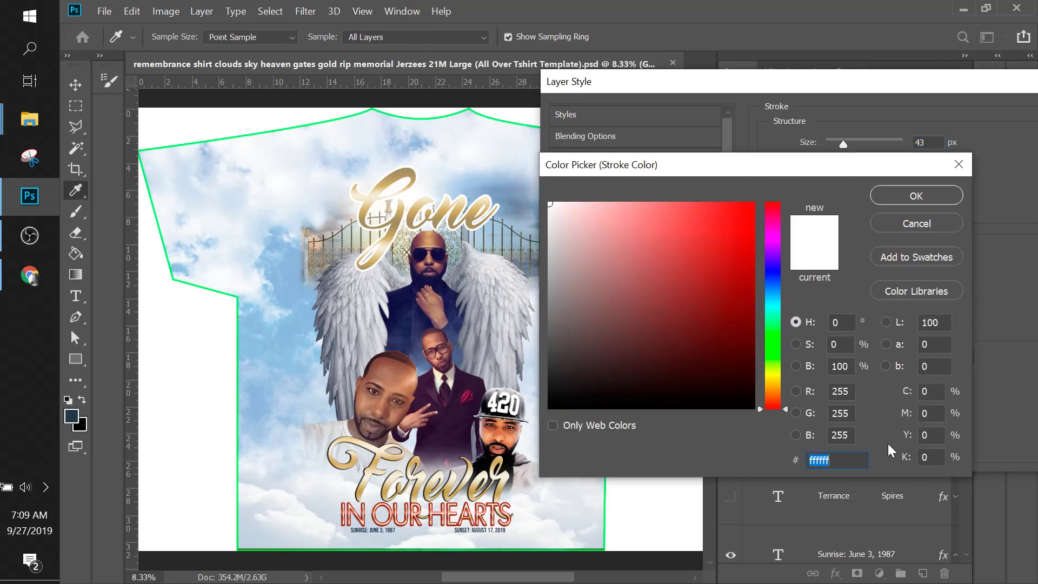
left_click(945, 216)
left_click(855, 238)
left_click(839, 262)
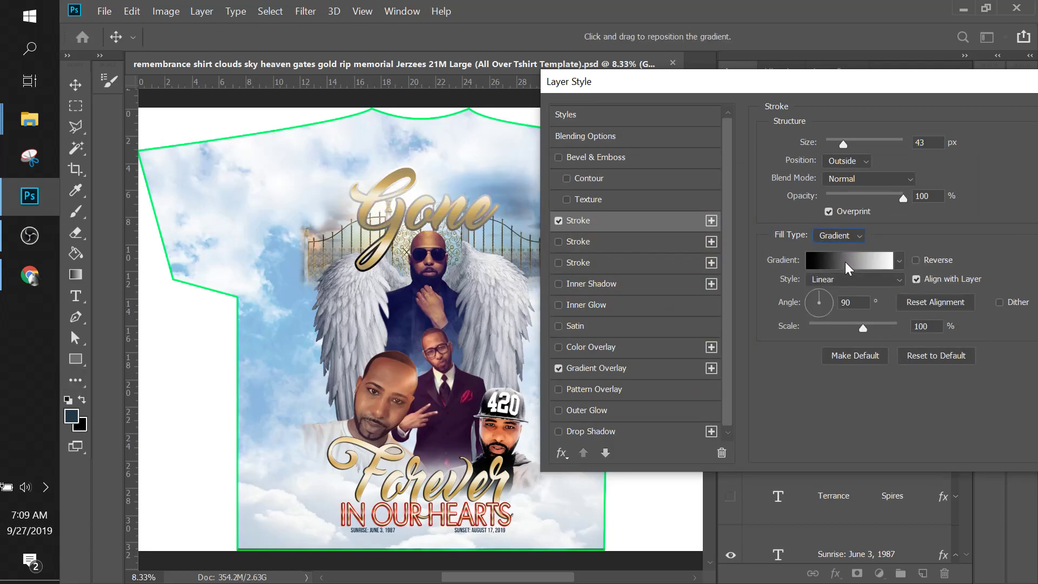
left_click(845, 261)
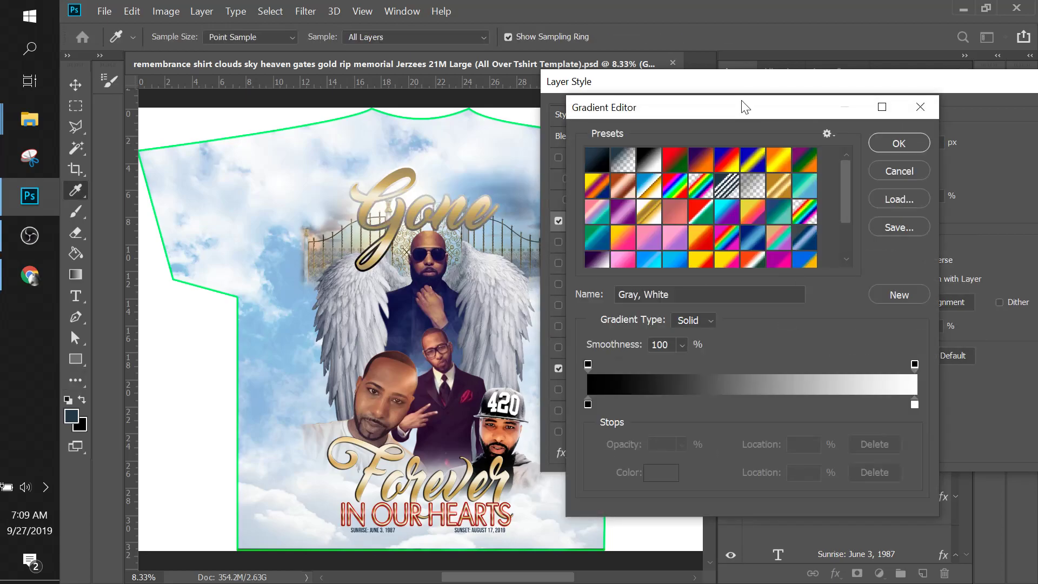
left_click_drag(745, 106, 812, 108)
left_click_drag(909, 177, 897, 259)
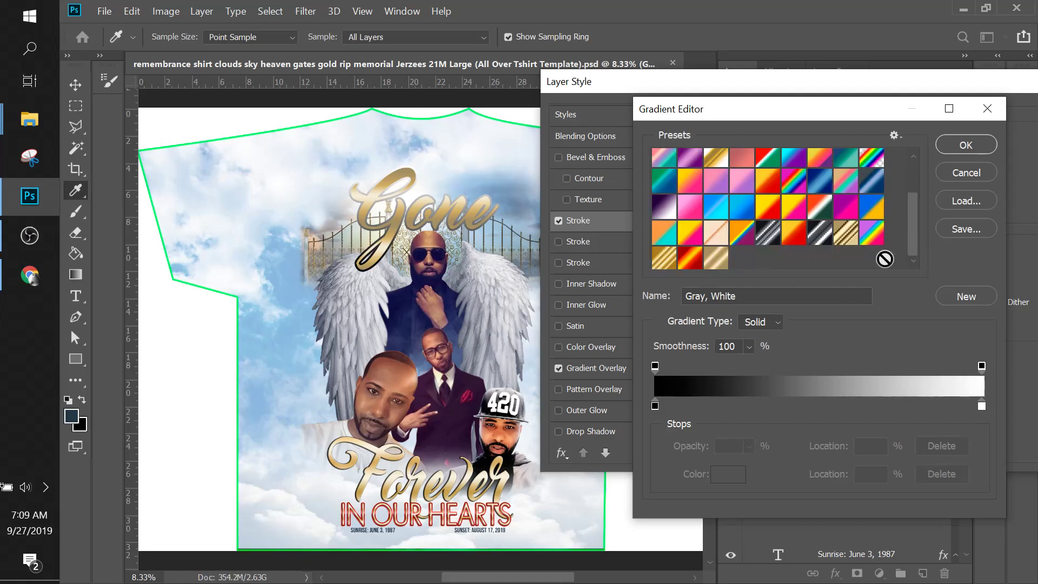
left_click(718, 259)
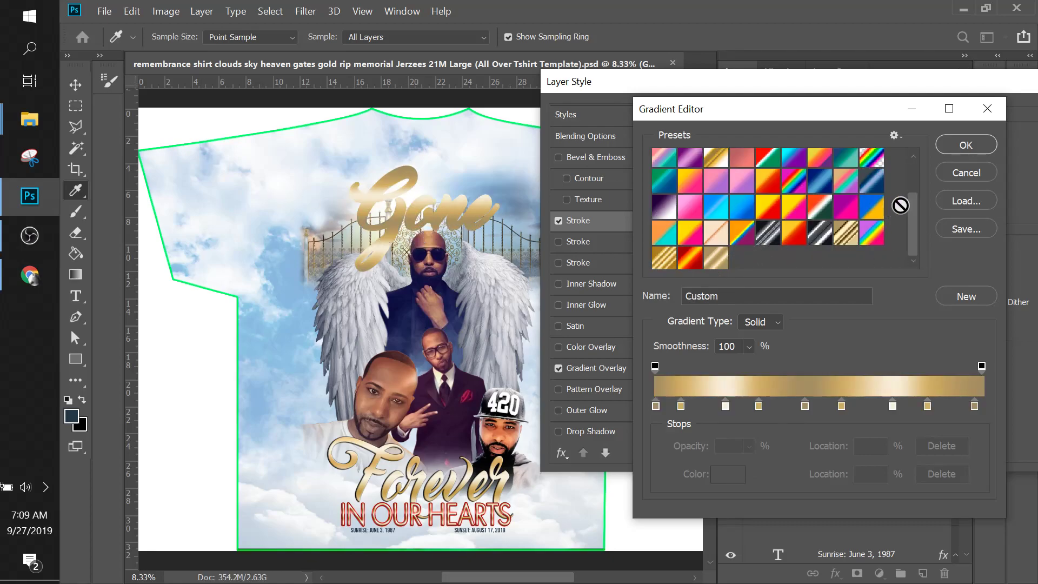
left_click(956, 144)
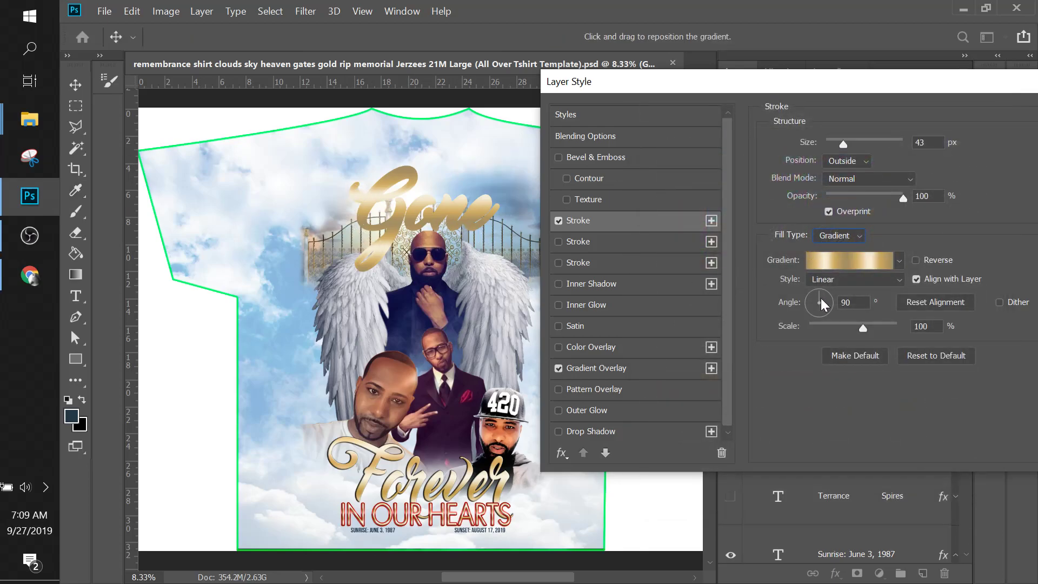
Set the stroke gradient to Reflected style with a 49° angle and 59% scale, and the stroke size to 21 px
left_click_drag(865, 329, 836, 330)
left_click(841, 279)
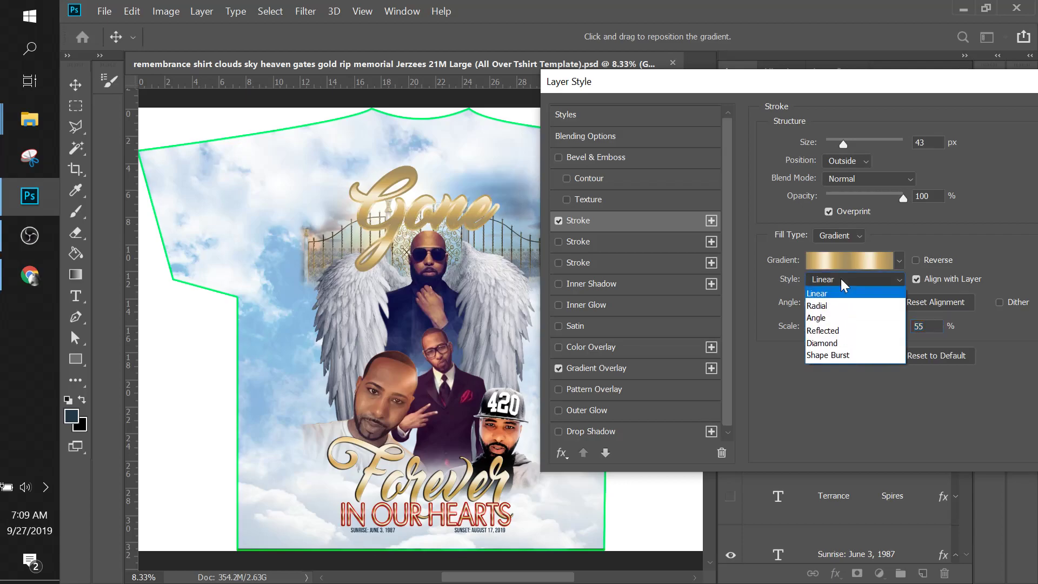
left_click(841, 327)
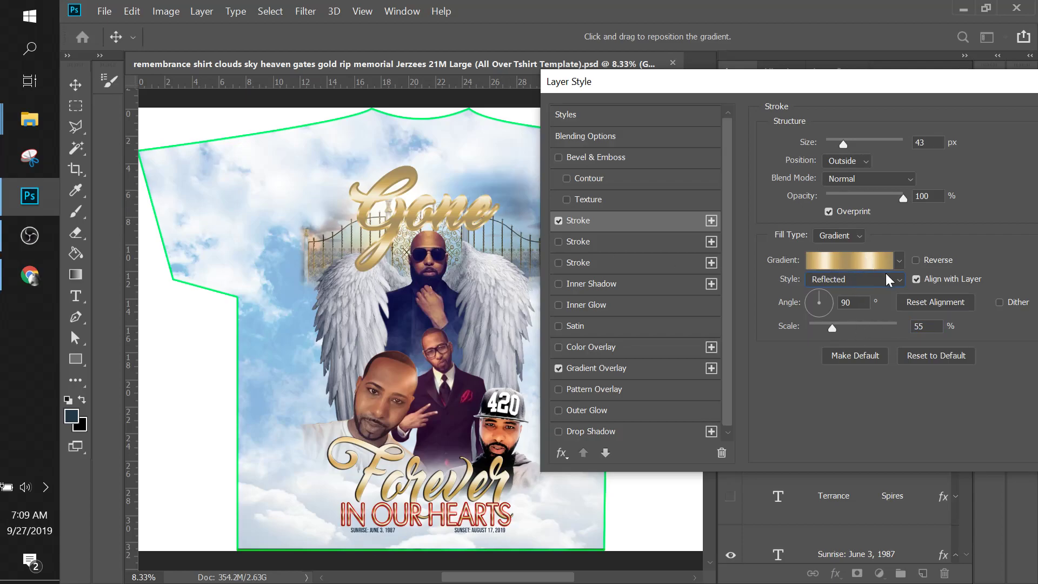
left_click_drag(830, 329, 835, 330)
left_click(830, 290)
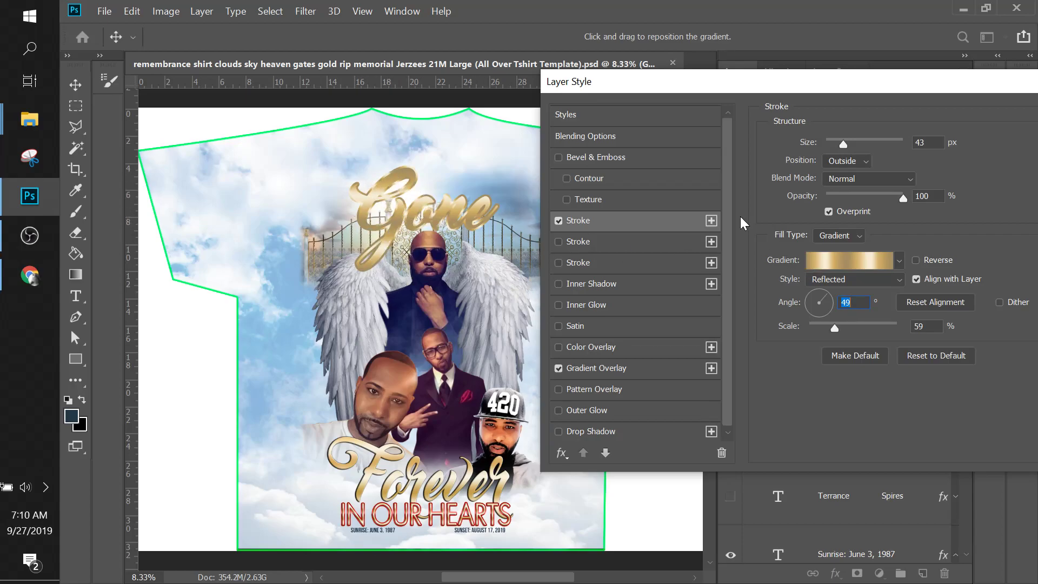
left_click_drag(839, 147, 840, 147)
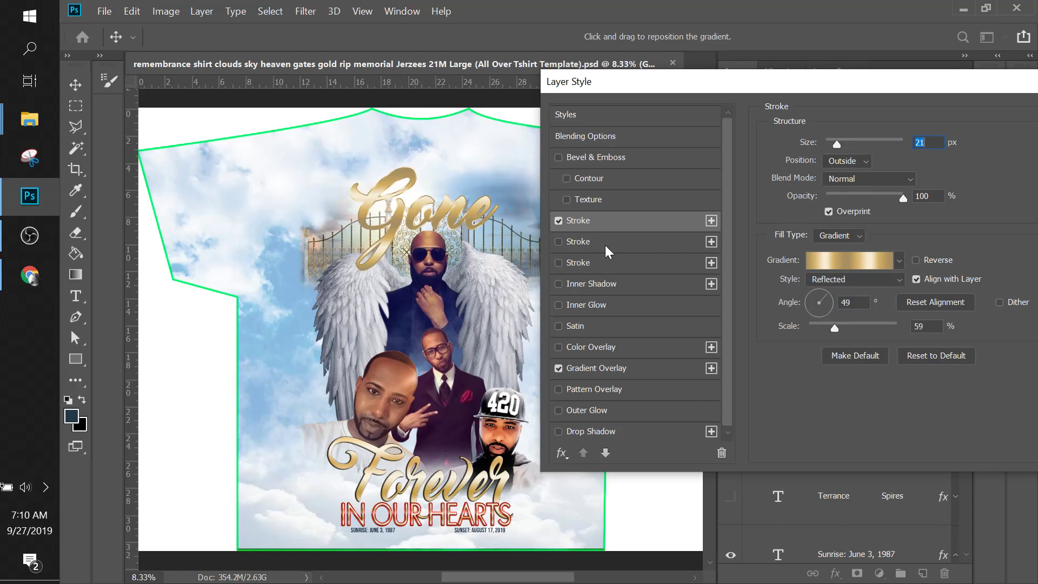
Enable Bevel & Emboss on "Gone" with depth 147%, size 16 px and soften 5 px
scroll(724, 215, "down", 1)
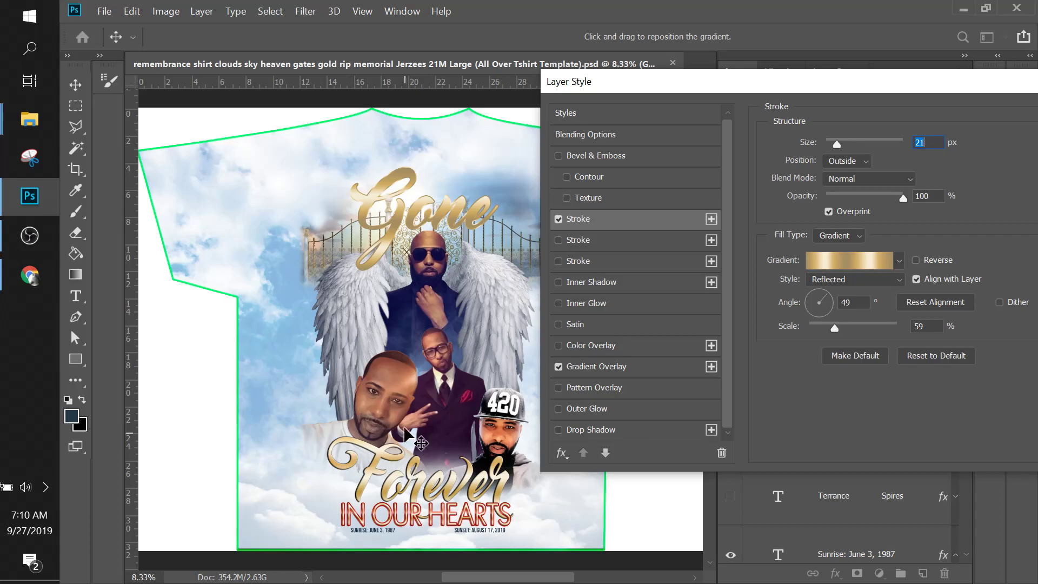
left_click(559, 155)
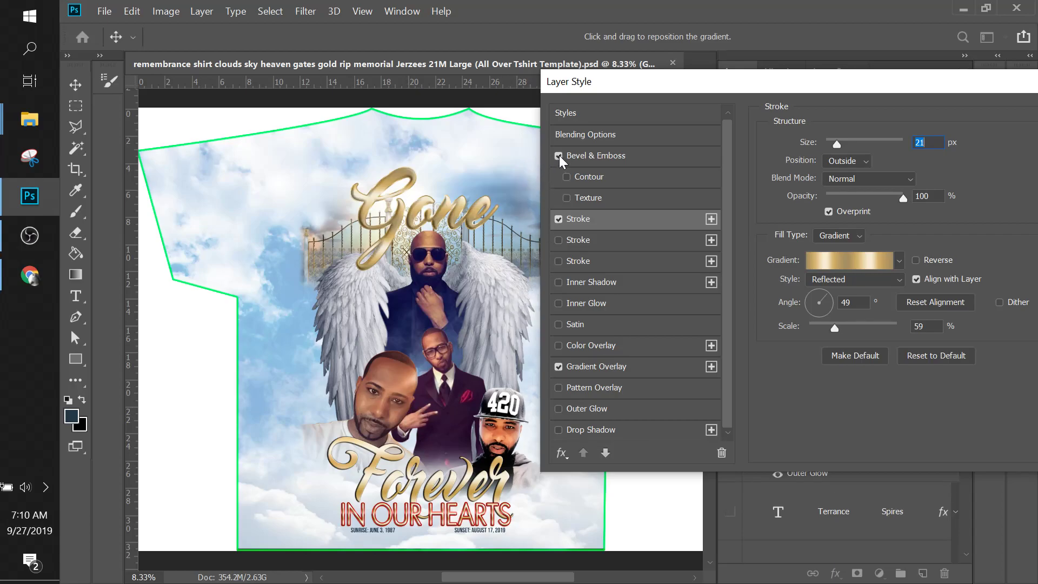
left_click(593, 155)
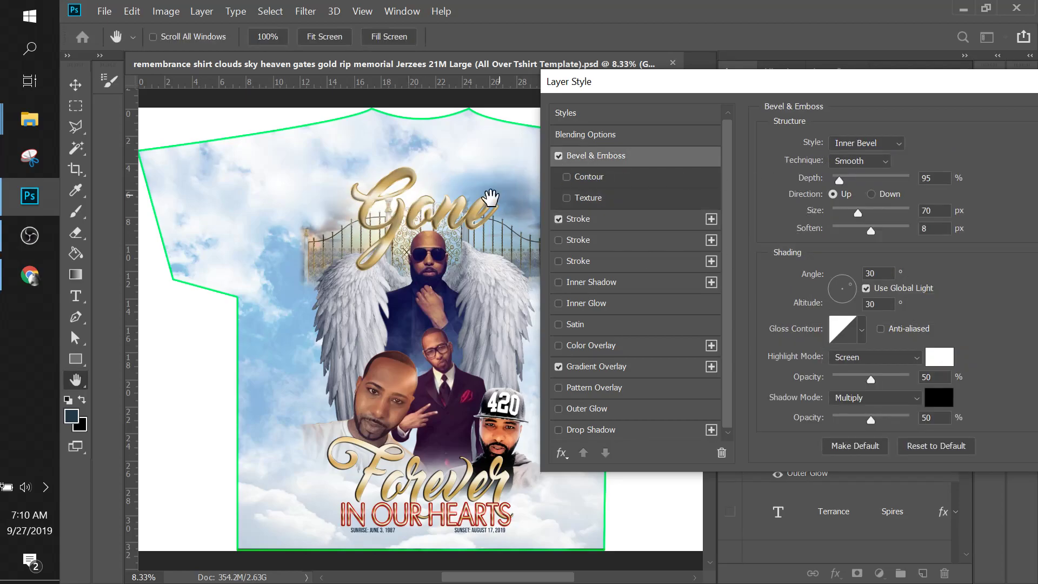
mouse_move(861, 212)
left_mouse_down()
mouse_move(842, 212)
mouse_move(866, 232)
left_mouse_up()
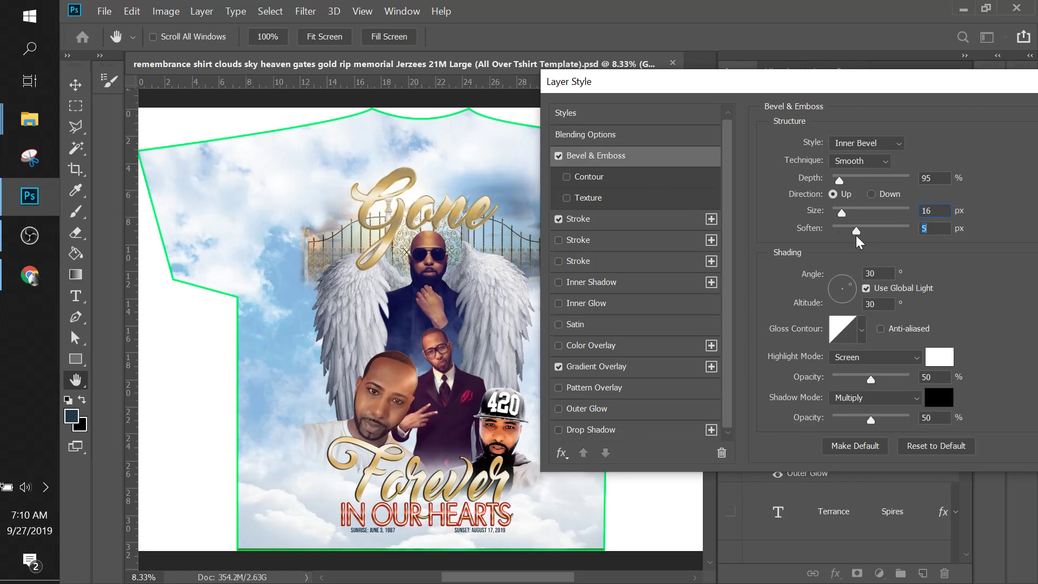
mouse_move(844, 180)
left_mouse_down()
mouse_move(878, 178)
mouse_move(844, 184)
left_mouse_up()
Try the Pillow Emboss style for the bevel, and settle on Emboss with the Smooth technique
left_click(844, 161)
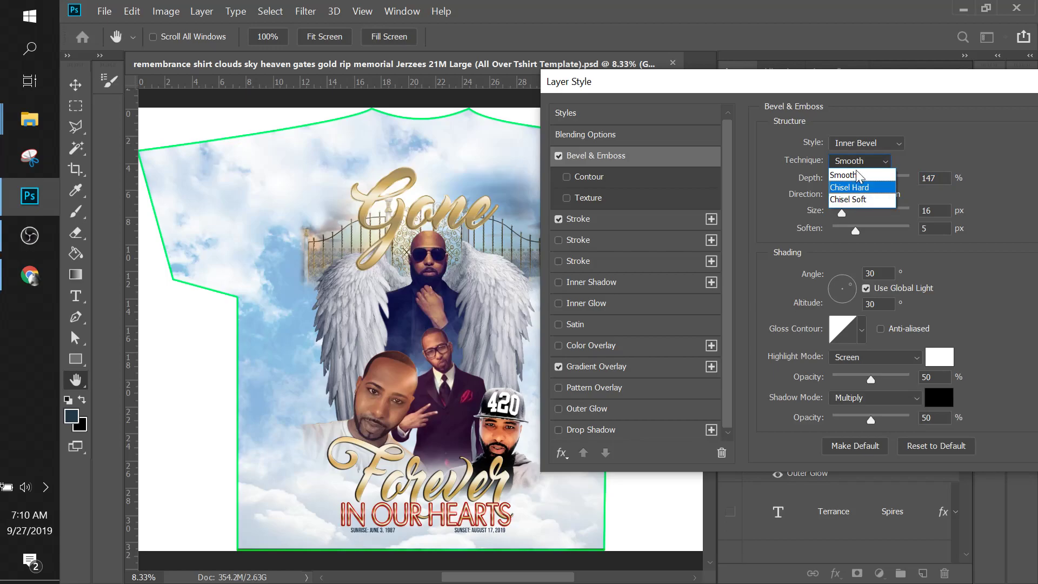
left_click(848, 144)
left_click(849, 143)
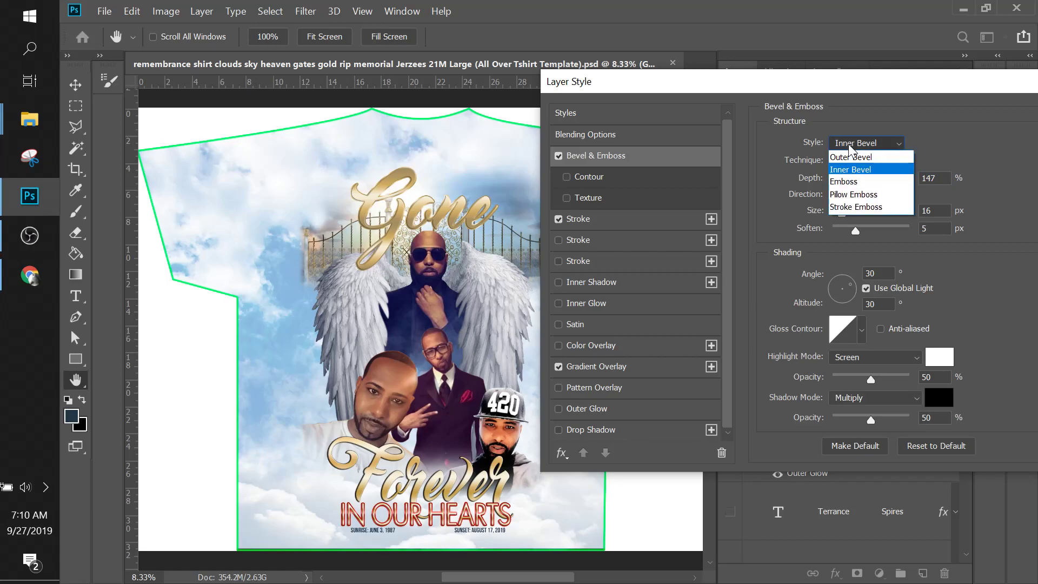
left_click(853, 195)
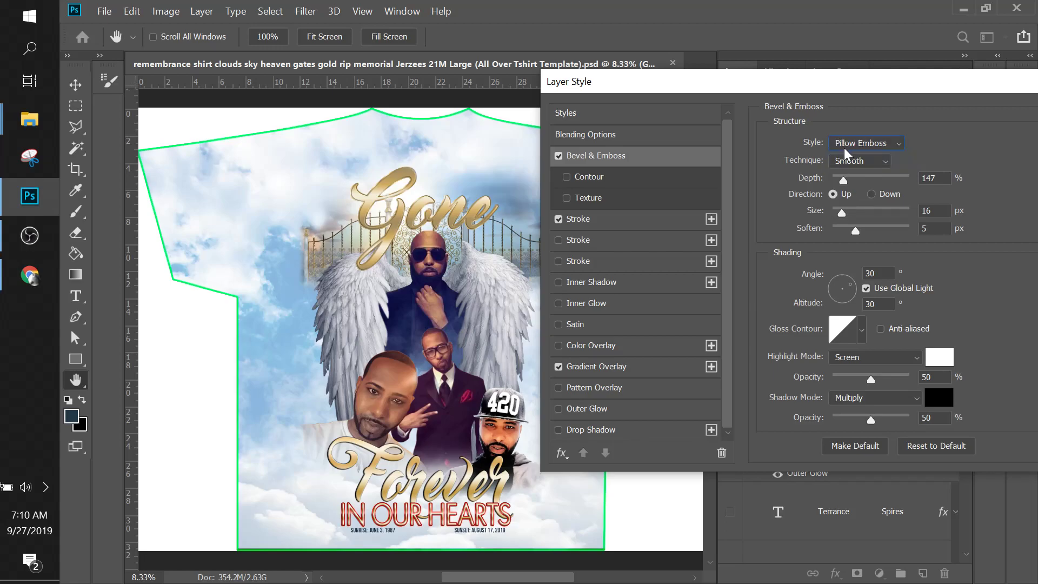
left_click(844, 146)
left_click(853, 176)
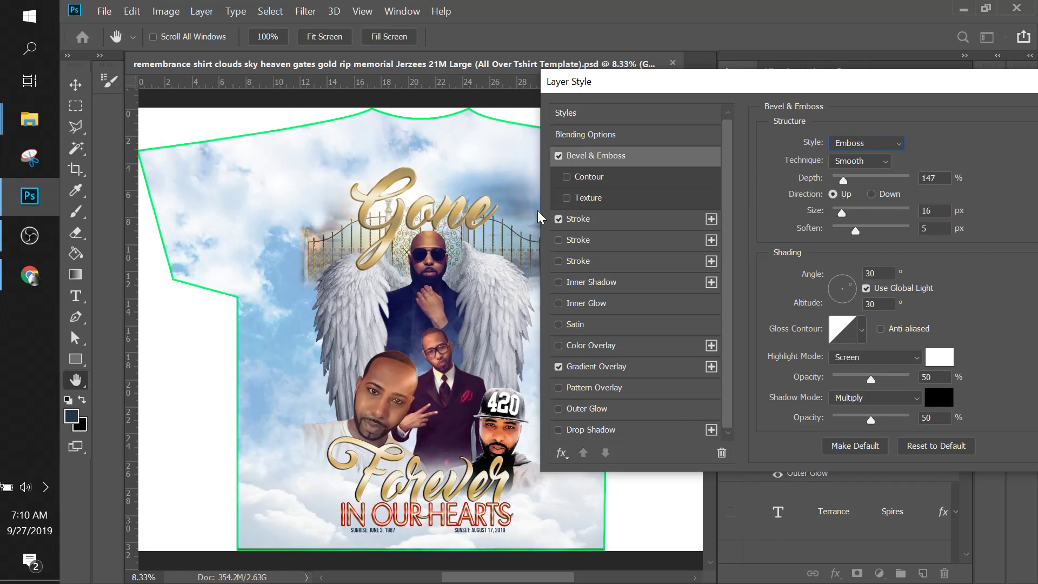
Try a second white stroke on "Gone", positioned outside with a size of 46 px and 32% opacity
left_click(562, 241)
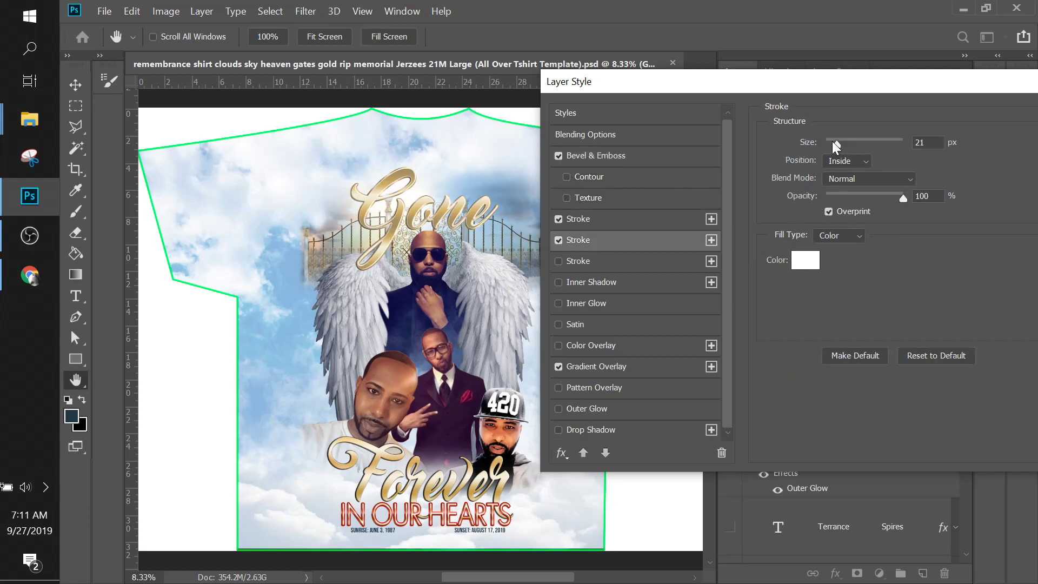
left_click_drag(839, 144, 848, 144)
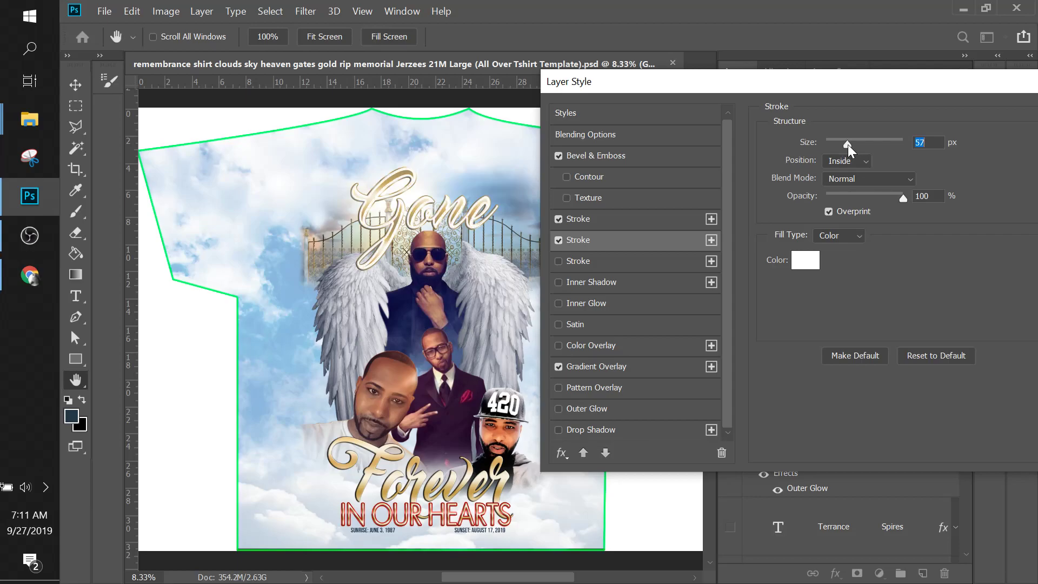
left_click(848, 160)
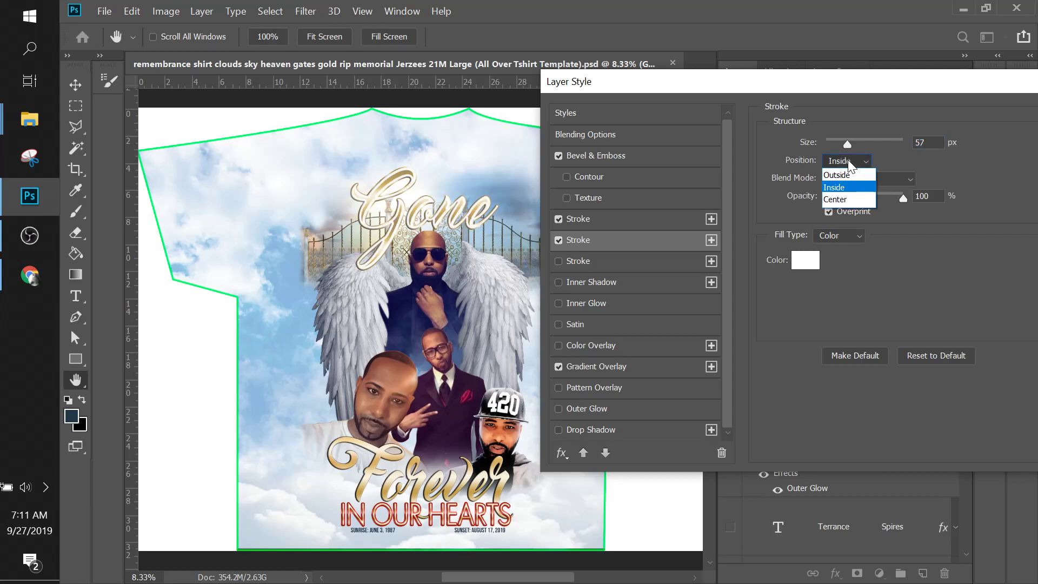
left_click(842, 173)
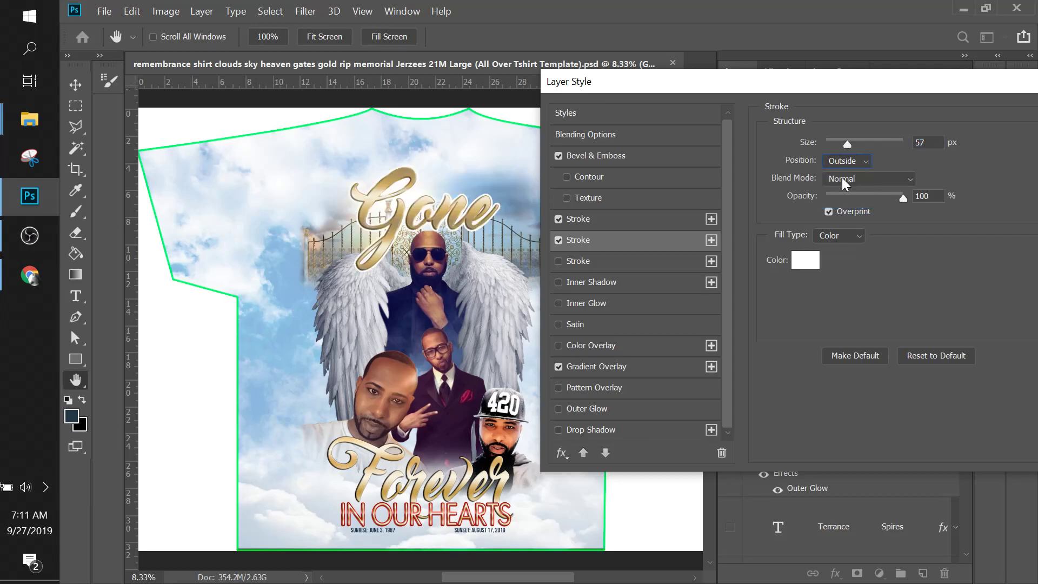
left_click_drag(848, 145, 843, 144)
mouse_move(876, 194)
left_mouse_down()
mouse_move(861, 199)
mouse_move(873, 204)
left_mouse_up()
left_click_drag(848, 141, 849, 141)
left_click_drag(870, 200, 851, 200)
left_click_drag(850, 147, 847, 147)
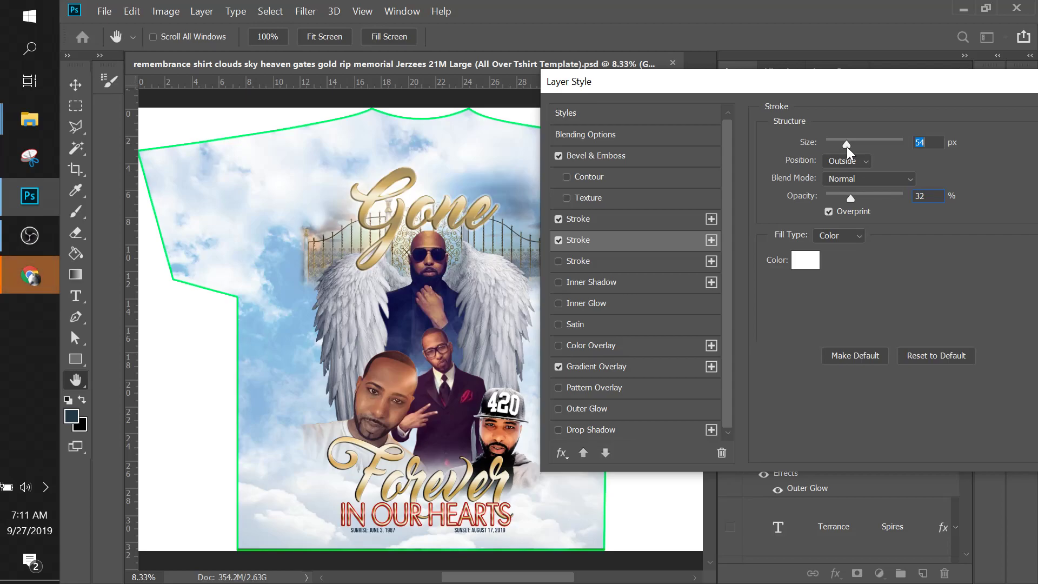
left_click_drag(847, 147, 844, 147)
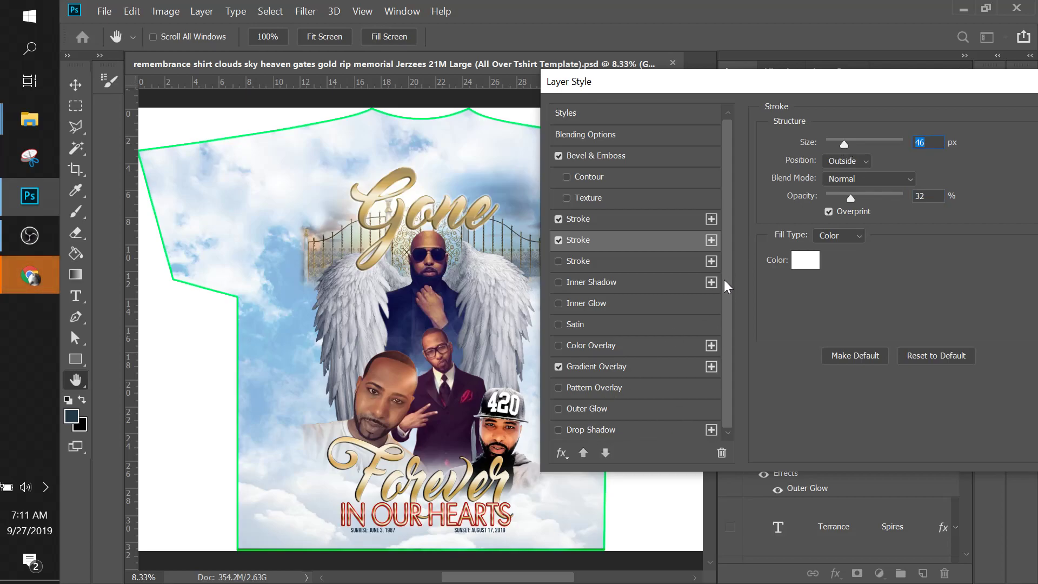
Add a drop shadow to "Gone" with 52% opacity, 40 px distance and 60% spread, and apply the layer style
left_click(559, 430)
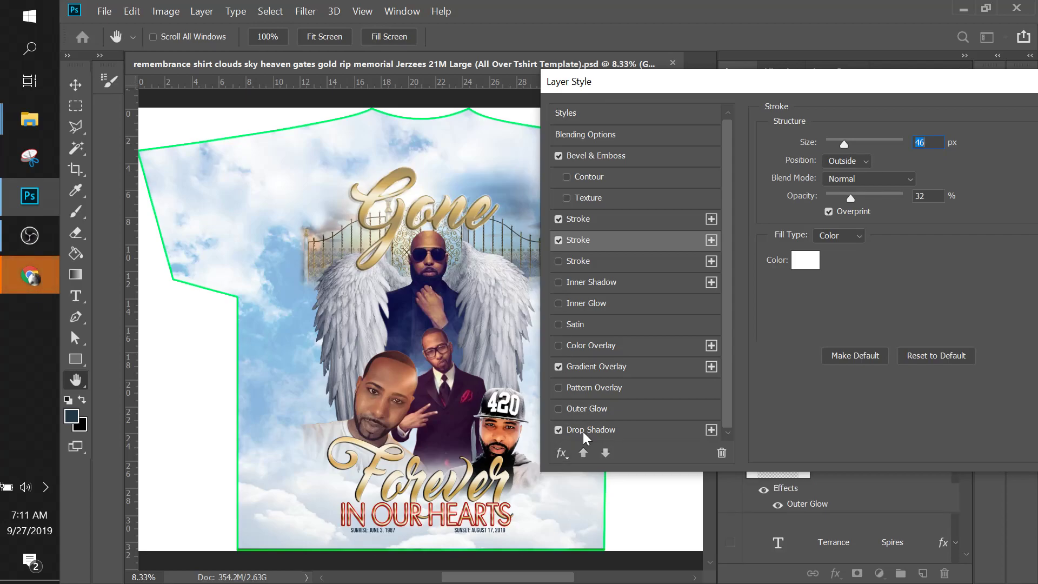
left_click(583, 432)
left_click_drag(855, 168, 900, 168)
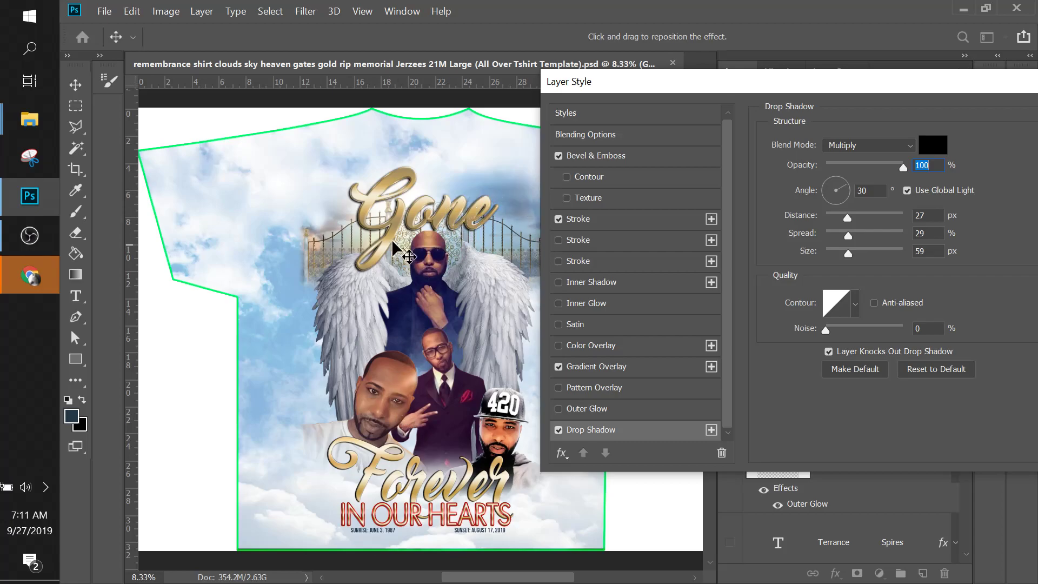
left_click_drag(847, 217, 872, 236)
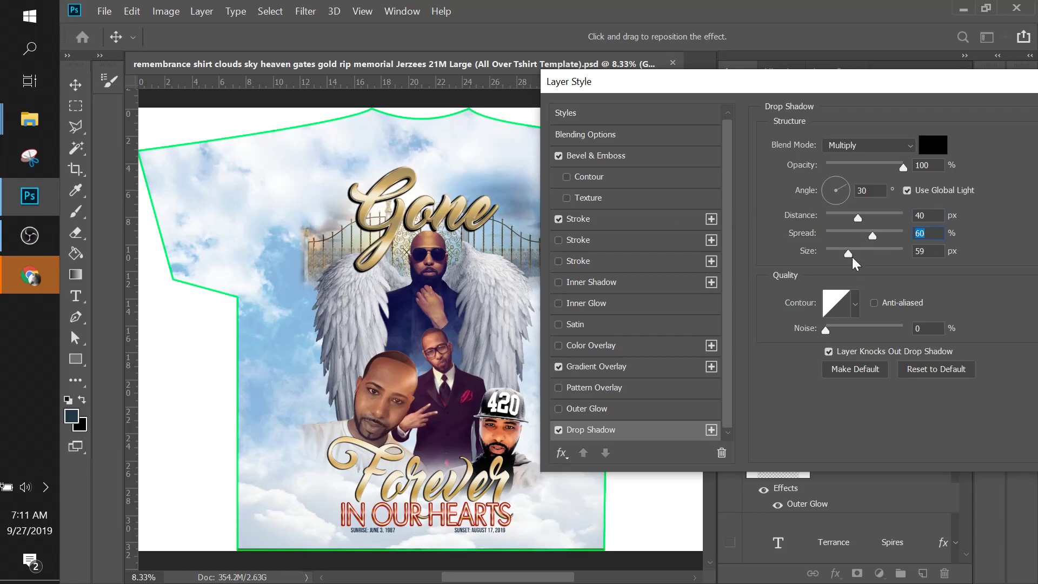
left_click_drag(901, 167, 868, 169)
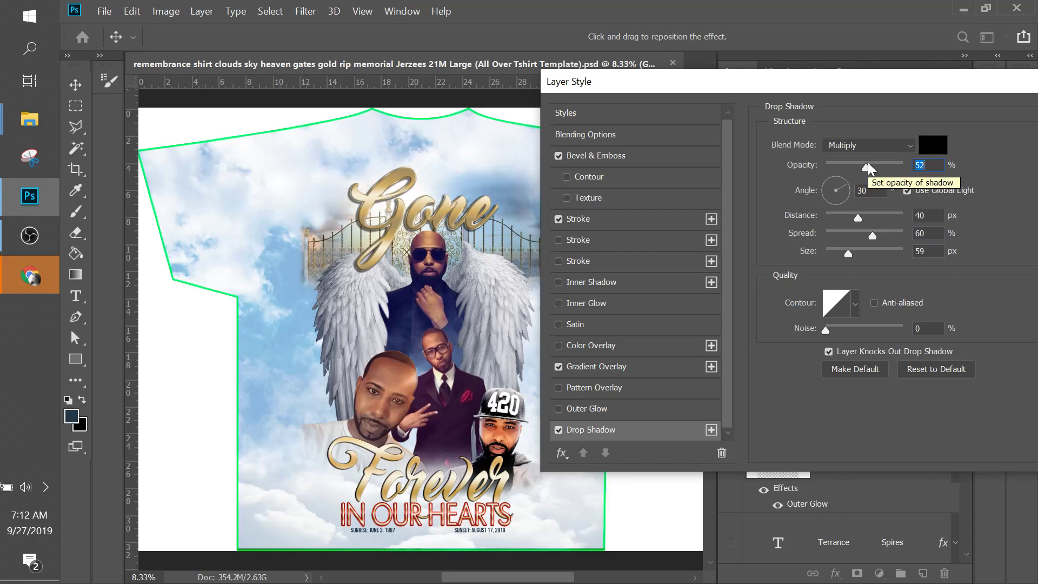
mouse_move(744, 83)
left_mouse_down()
mouse_move(649, 74)
mouse_move(698, 76)
mouse_move(721, 106)
mouse_move(657, 91)
mouse_move(719, 130)
mouse_move(692, 102)
mouse_move(745, 88)
mouse_move(677, 90)
mouse_move(732, 100)
left_mouse_up()
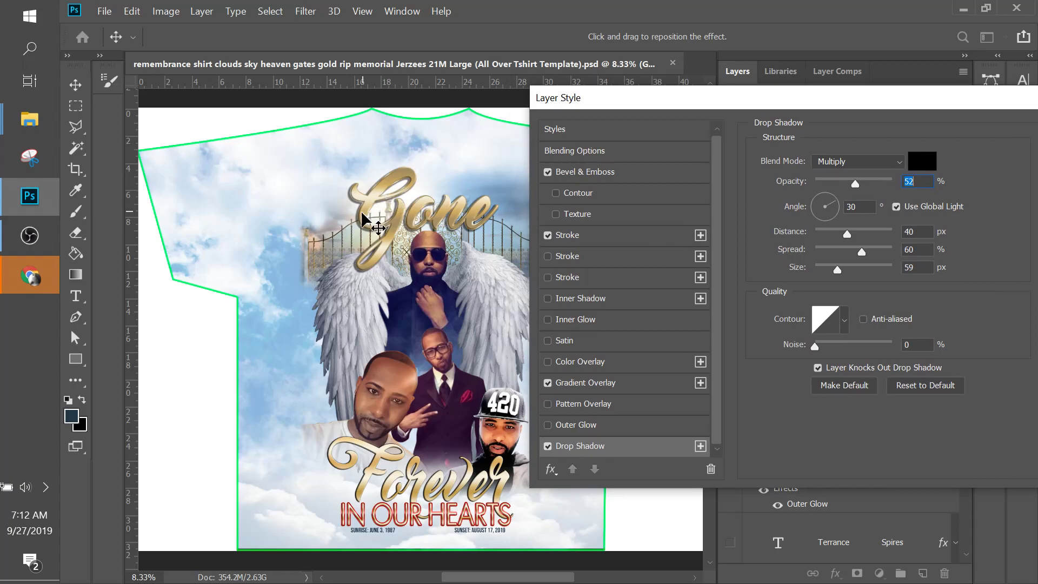
left_click_drag(822, 104, 706, 92)
left_click(987, 119)
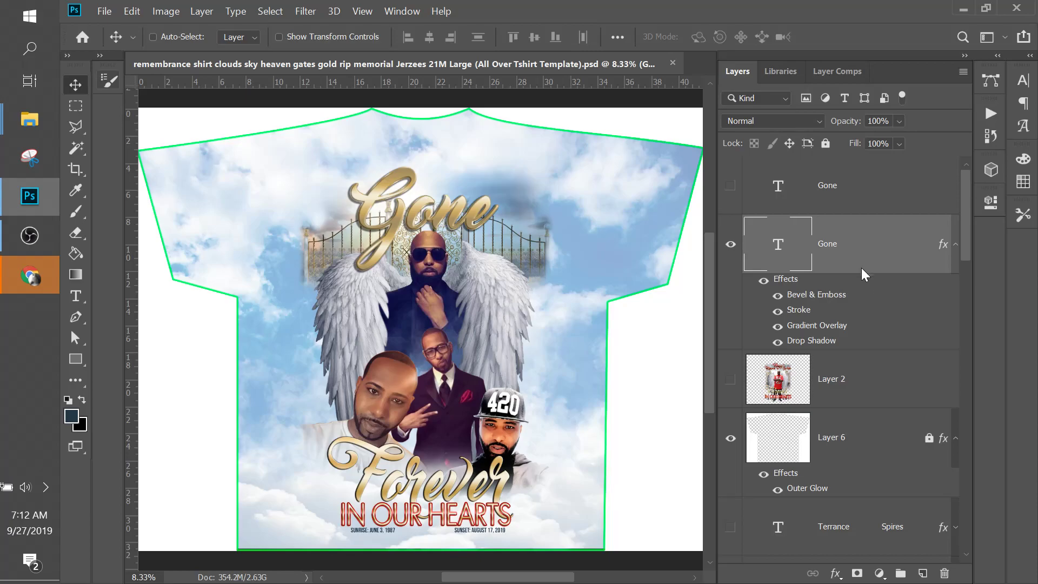
key("F5")
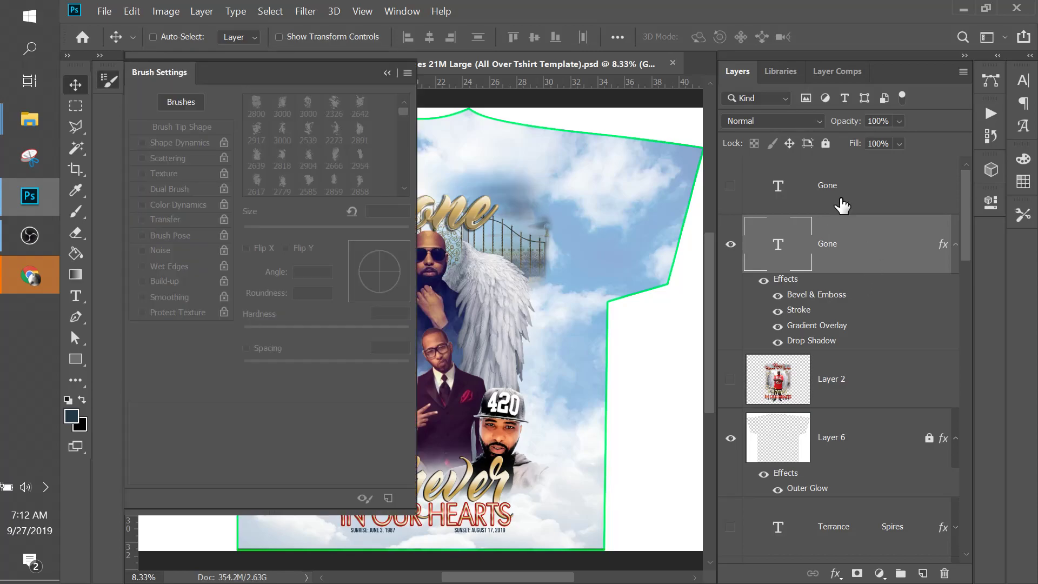
left_click(842, 205)
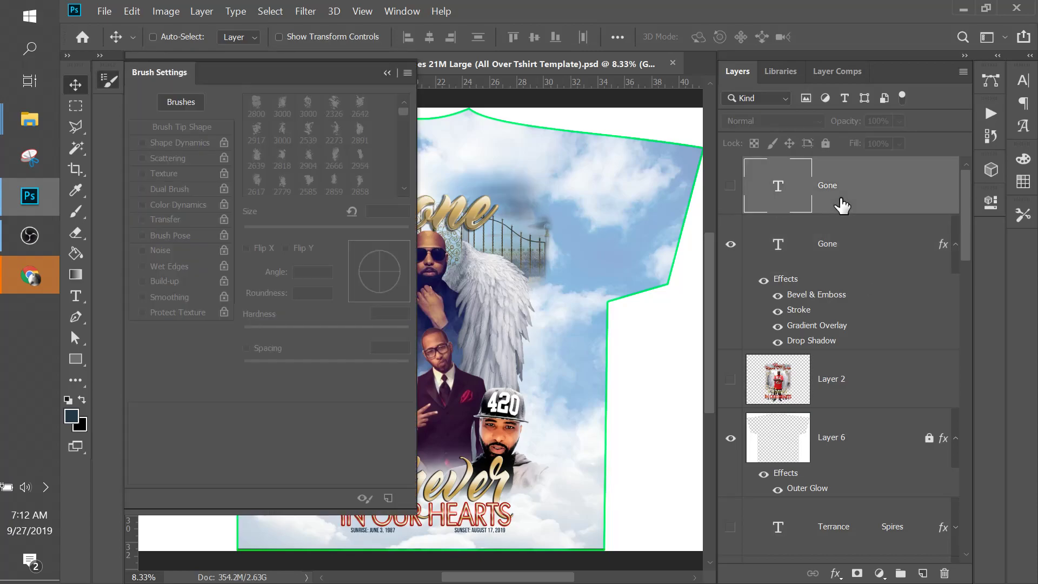
left_click(389, 74)
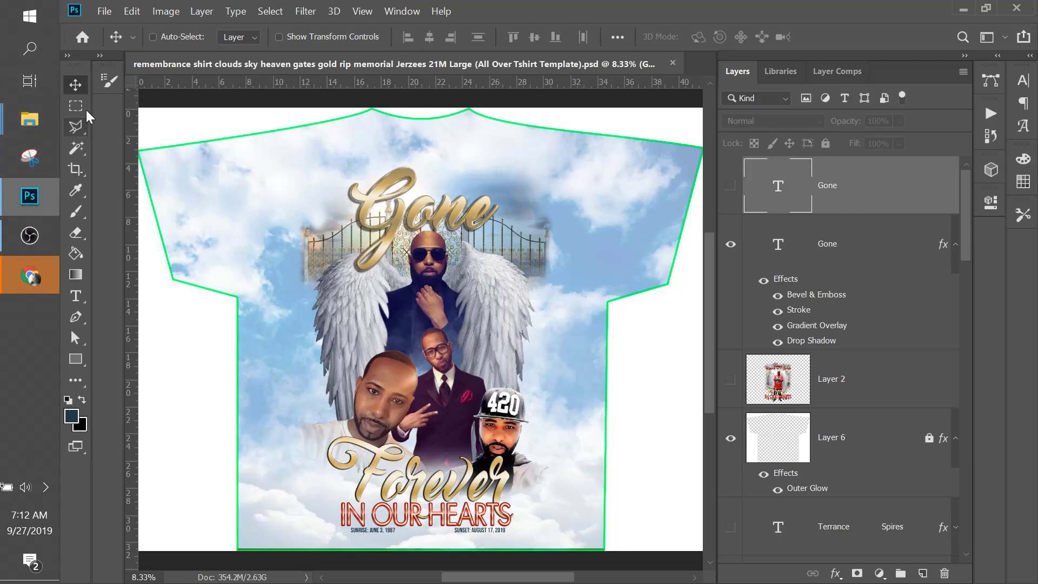
Duplicate the styled "Gone" text straight down over the portraits, just above the "Forever" lettering
right_click(448, 212)
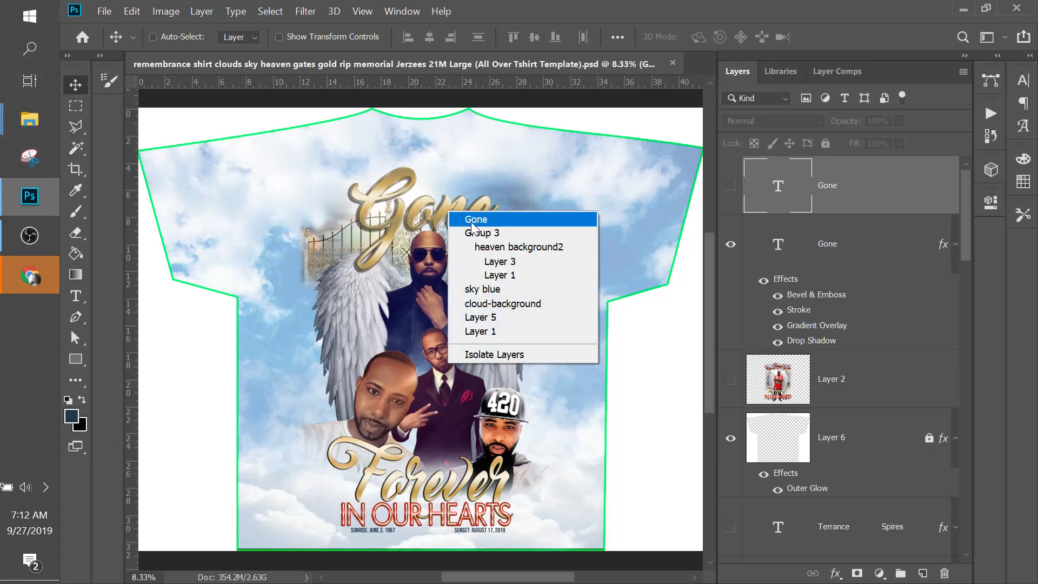
left_click(472, 221)
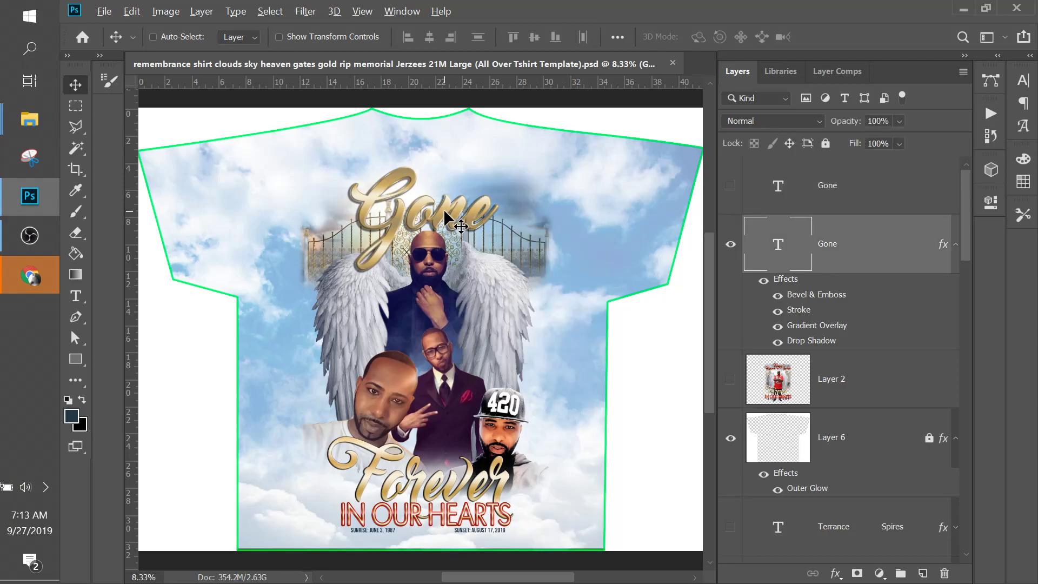
left_click_drag(444, 212, 449, 388)
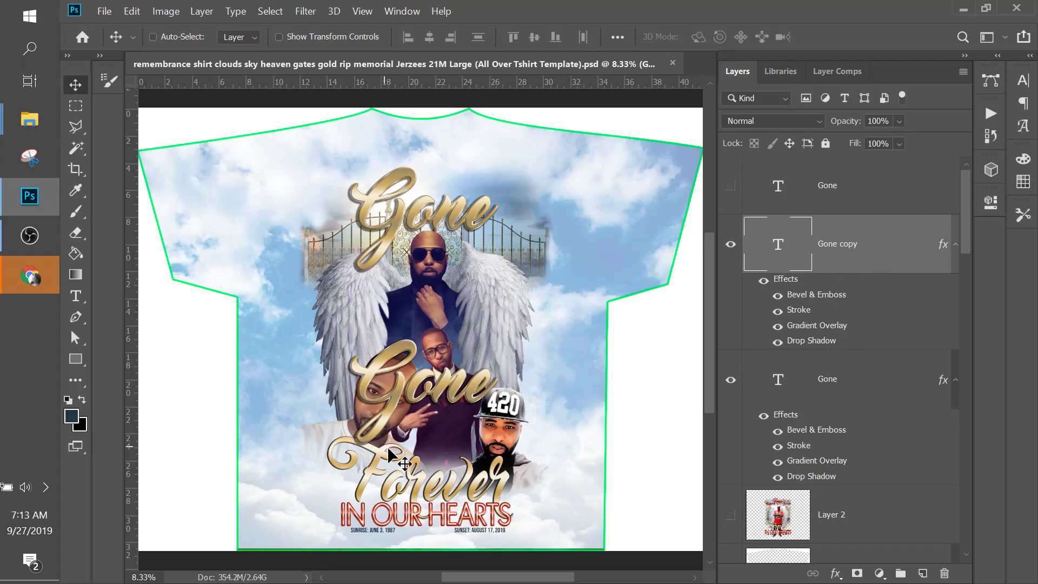
Delete the "Forever" text layer and hide the "in our hearts" text layer
right_click(422, 480)
left_click(453, 377)
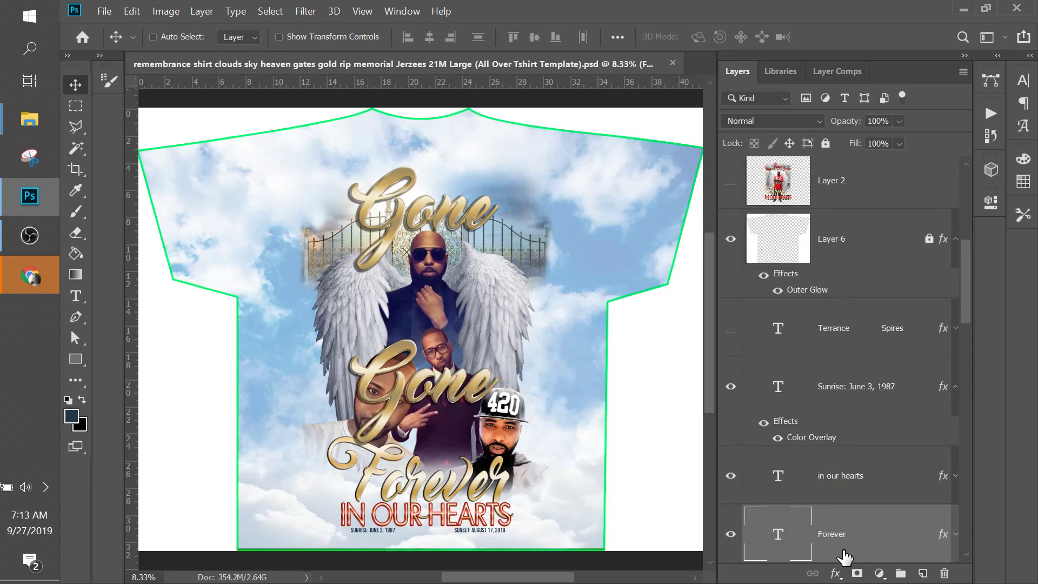
left_click(946, 576)
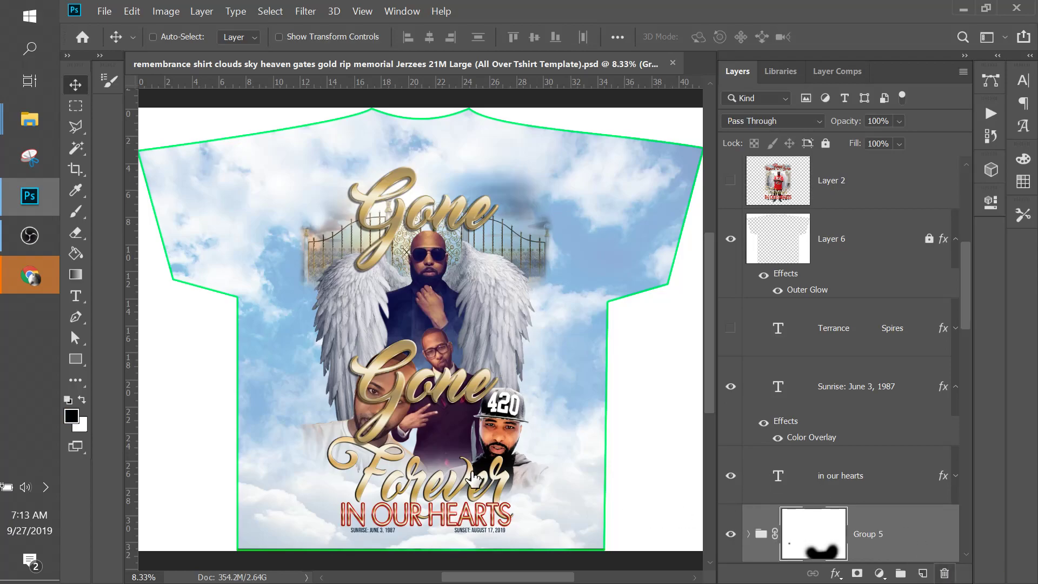
right_click(477, 518)
left_click(519, 413)
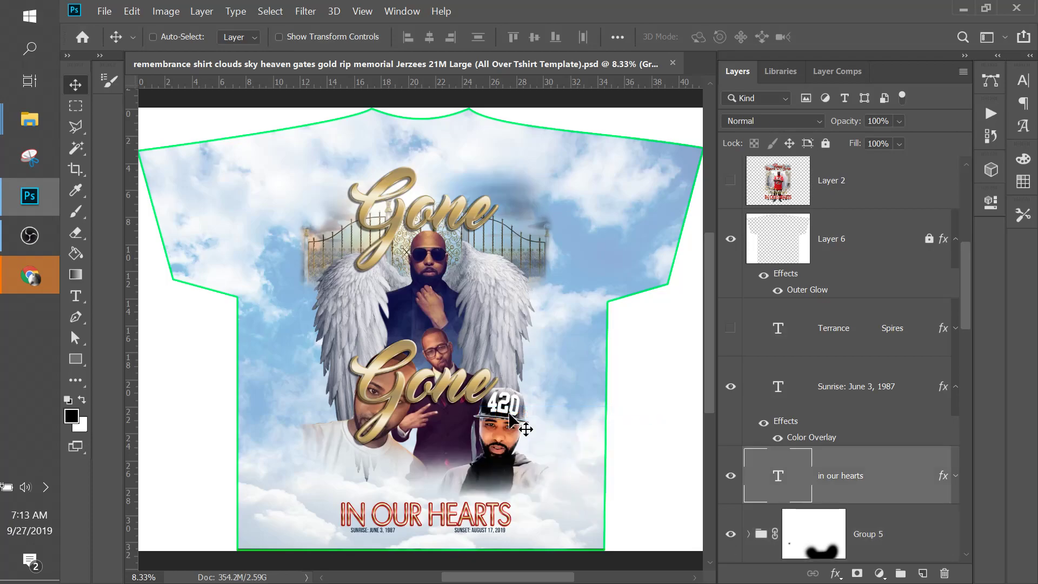
left_click(729, 476)
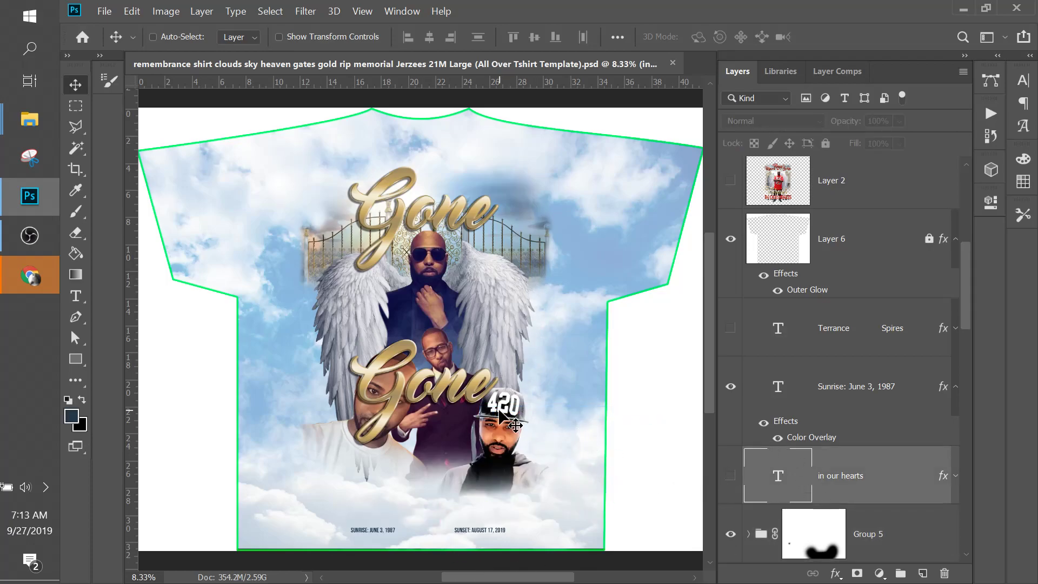
Move the duplicated "Gone" text down below the portraits, over the sunrise date line
right_click(442, 379)
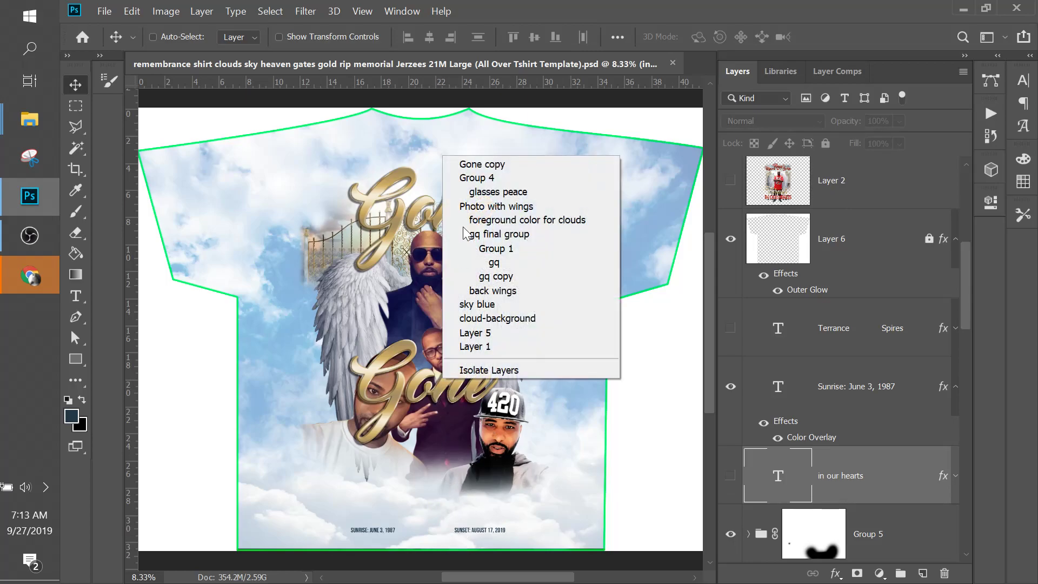
left_click(470, 164)
left_click_drag(453, 379, 436, 483)
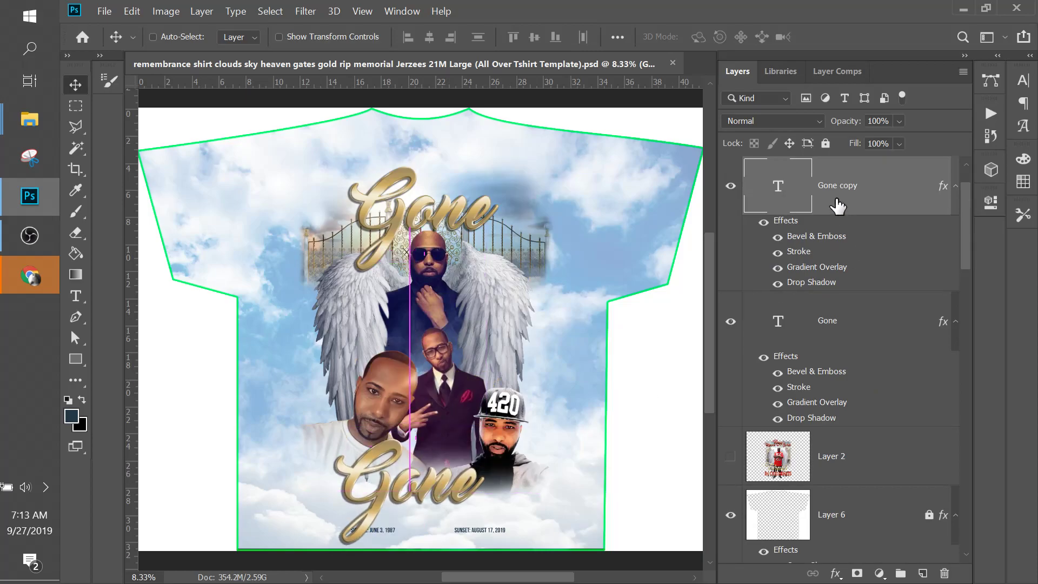
Change the duplicate's text to "Forgotten" and shift the word slightly down below the portraits
double_click(779, 192)
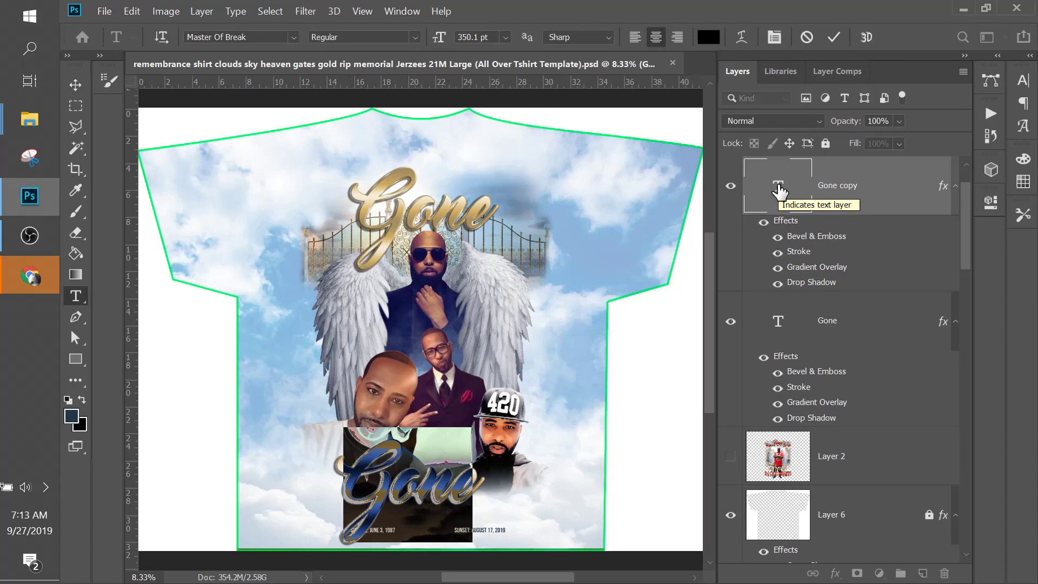
type("F")
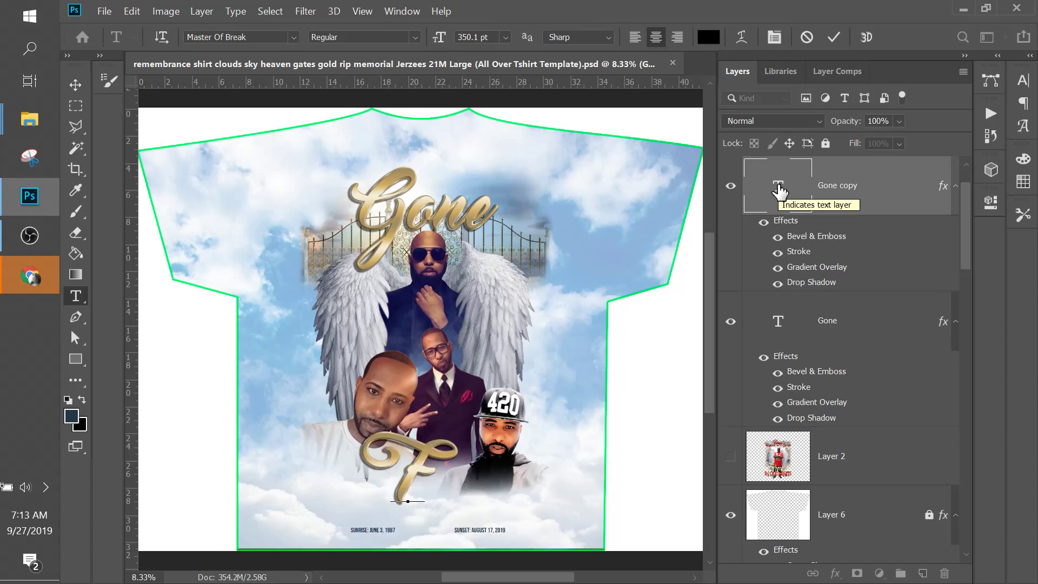
type("or")
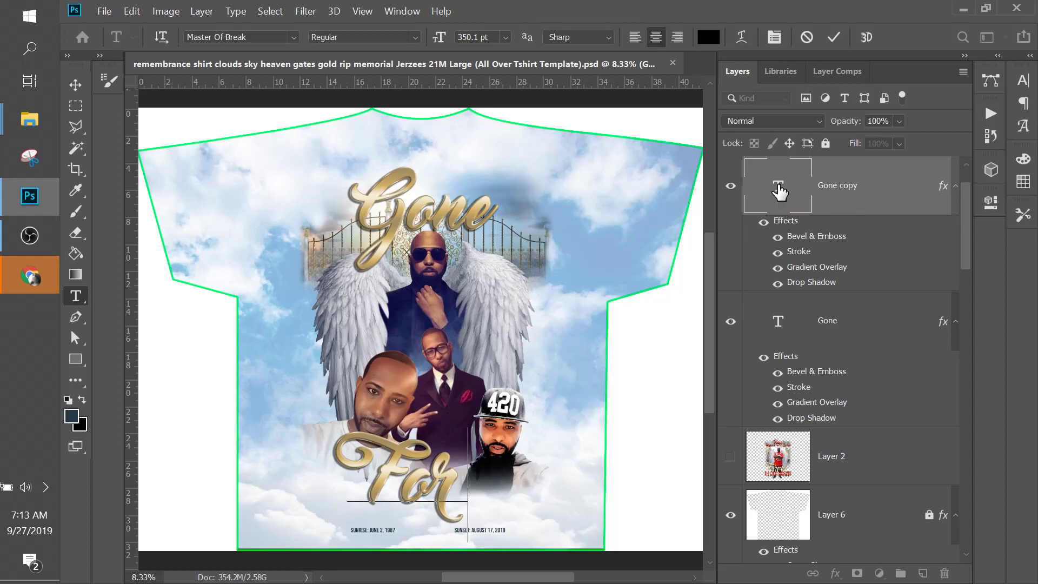
type("gotten")
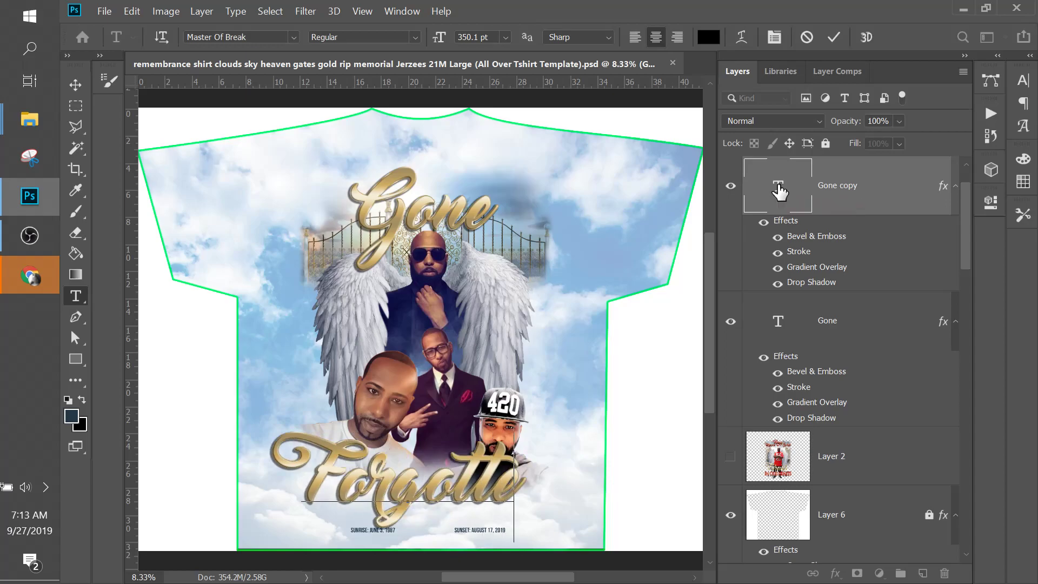
left_click(74, 84)
left_click_drag(451, 472, 469, 515)
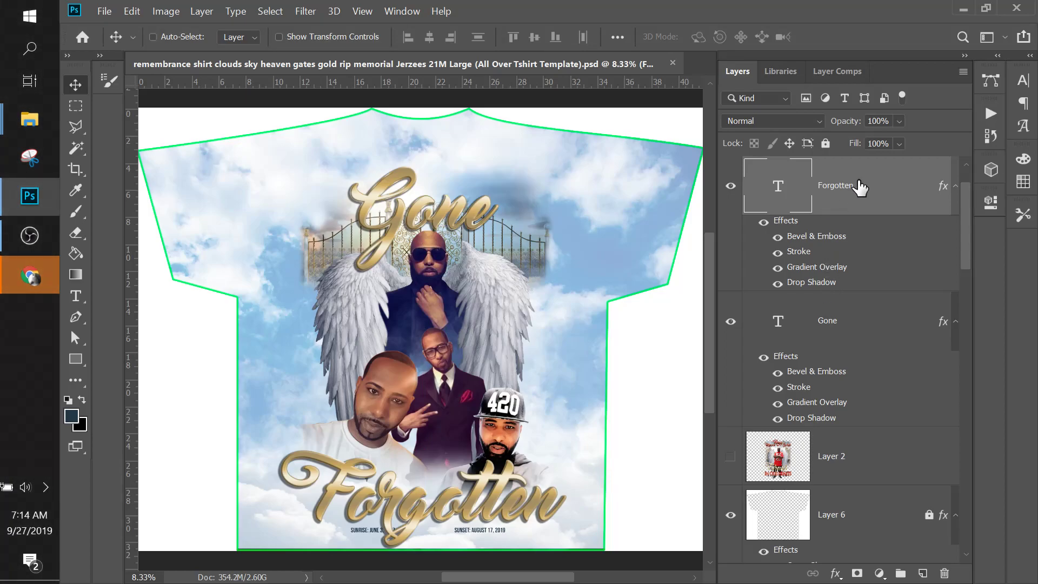
Scale "Forgotten" down proportionally and center it beneath the portraits
key("ctrl")
key("ctrl+t")
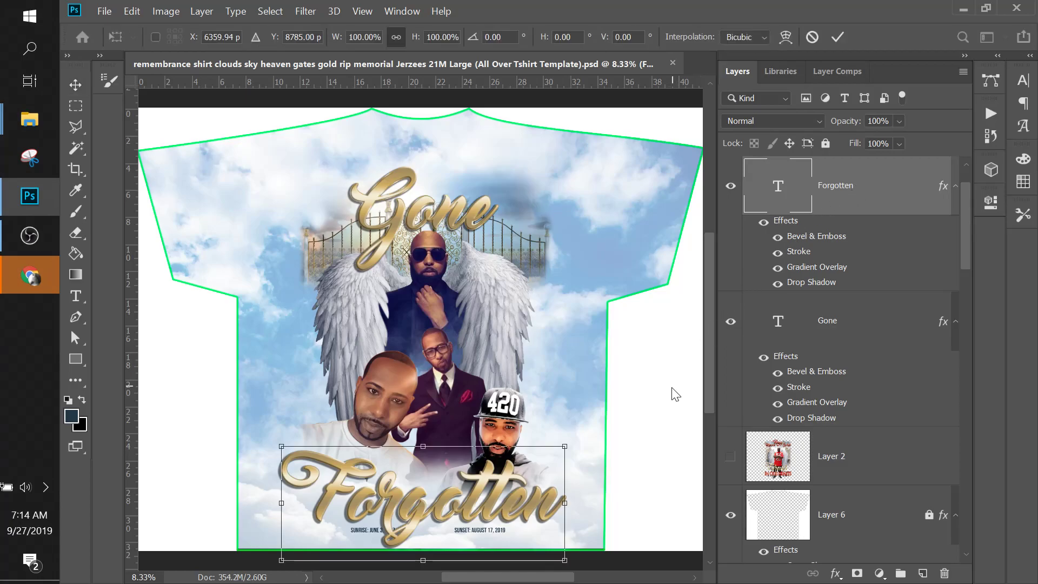
left_click_drag(565, 447, 535, 466)
left_click_drag(282, 455, 304, 470)
left_click_drag(416, 505, 440, 559)
key("Return")
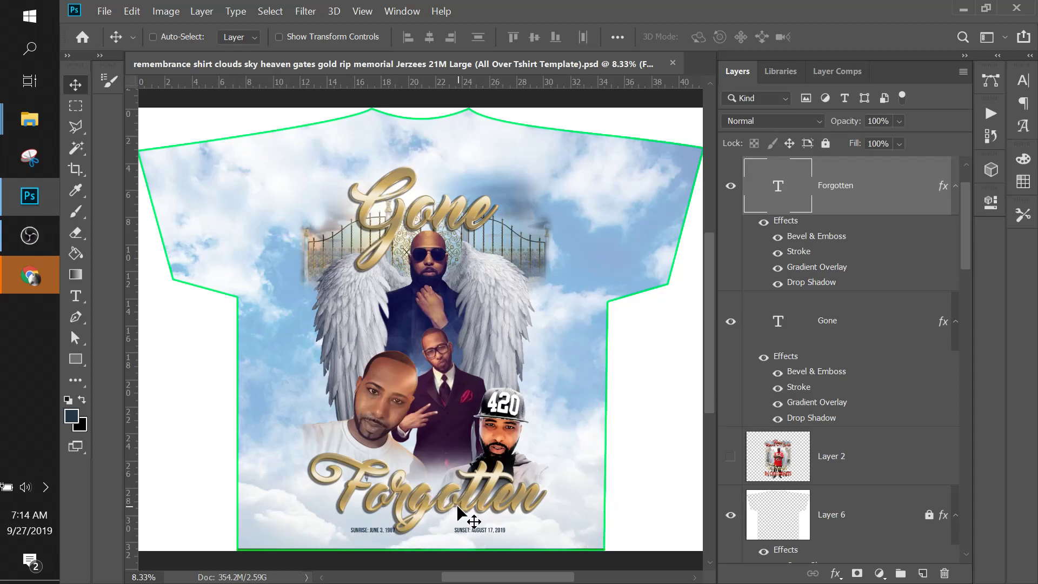
left_click_drag(457, 507, 456, 509)
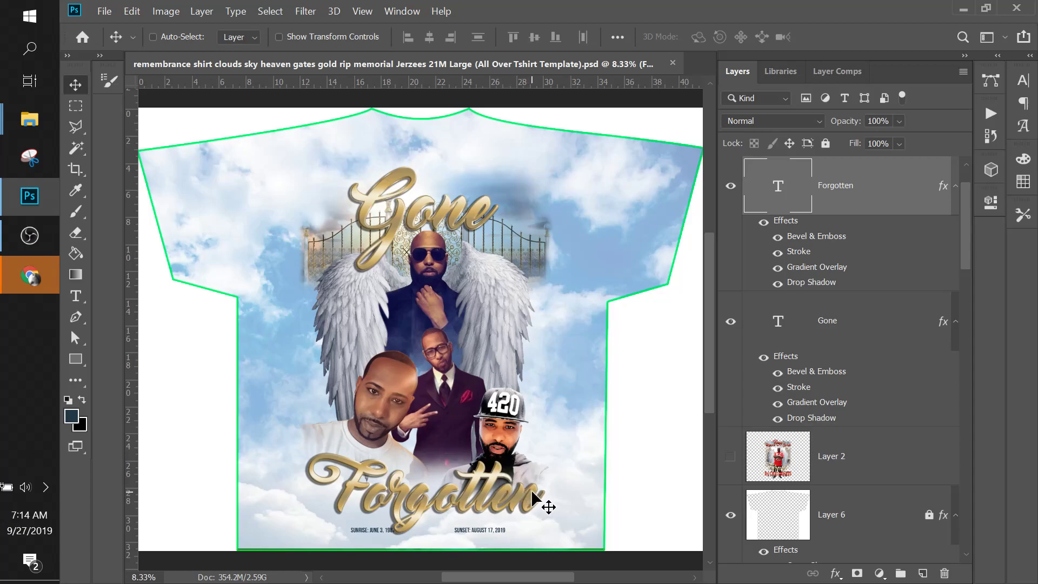
Duplicate the "Forgotten" text, change the copy to read "But Not" and lower it onto the top of "Forgotten"
left_click_drag(413, 502, 415, 442)
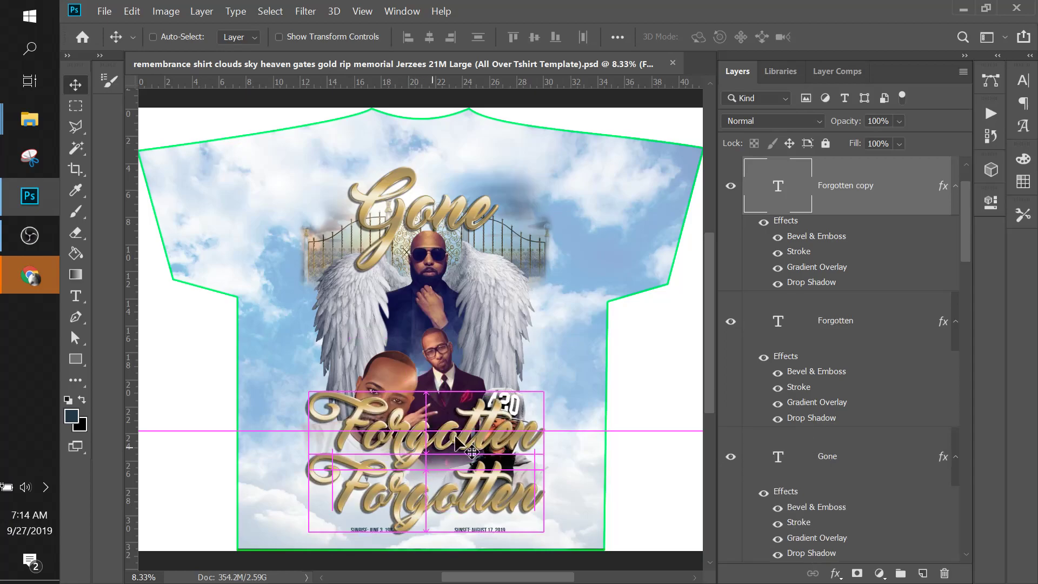
double_click(779, 191)
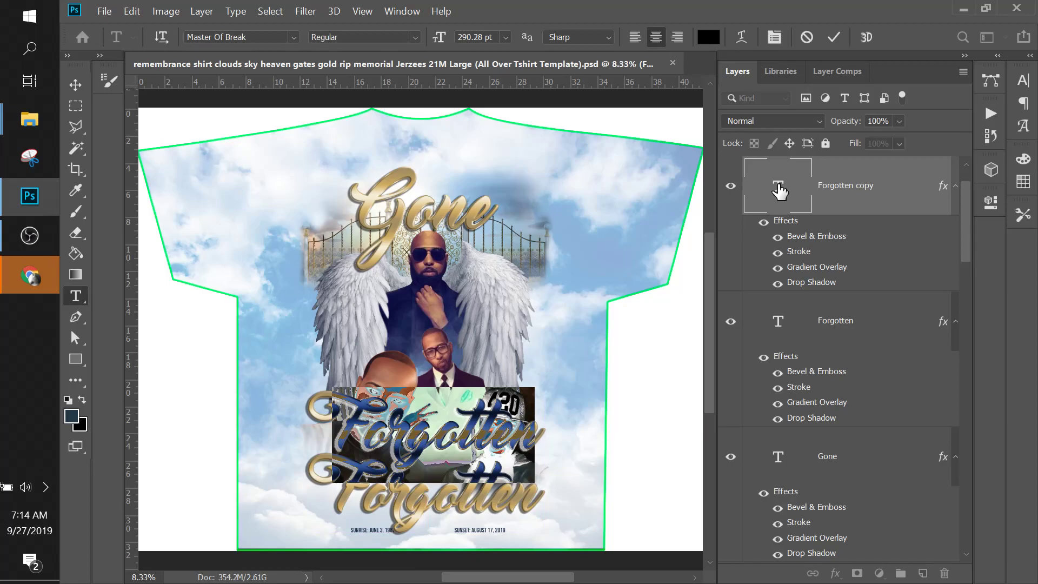
type("But")
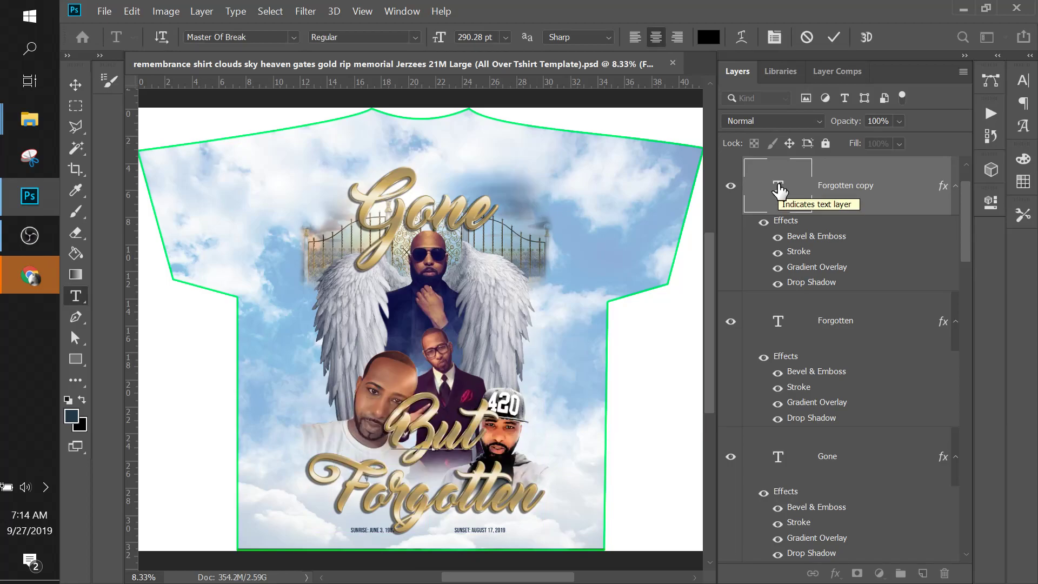
type(" Not")
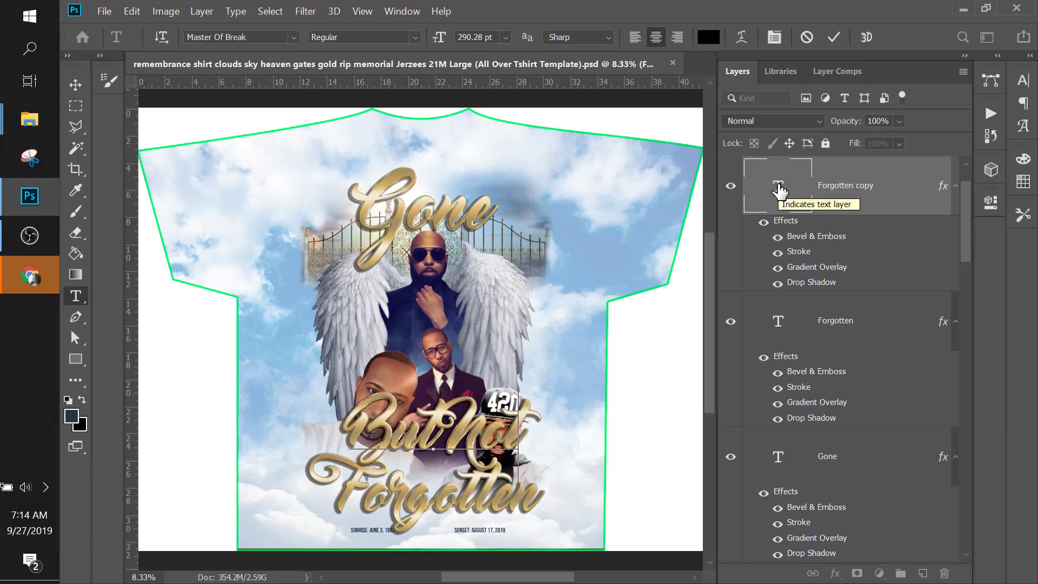
left_click(75, 84)
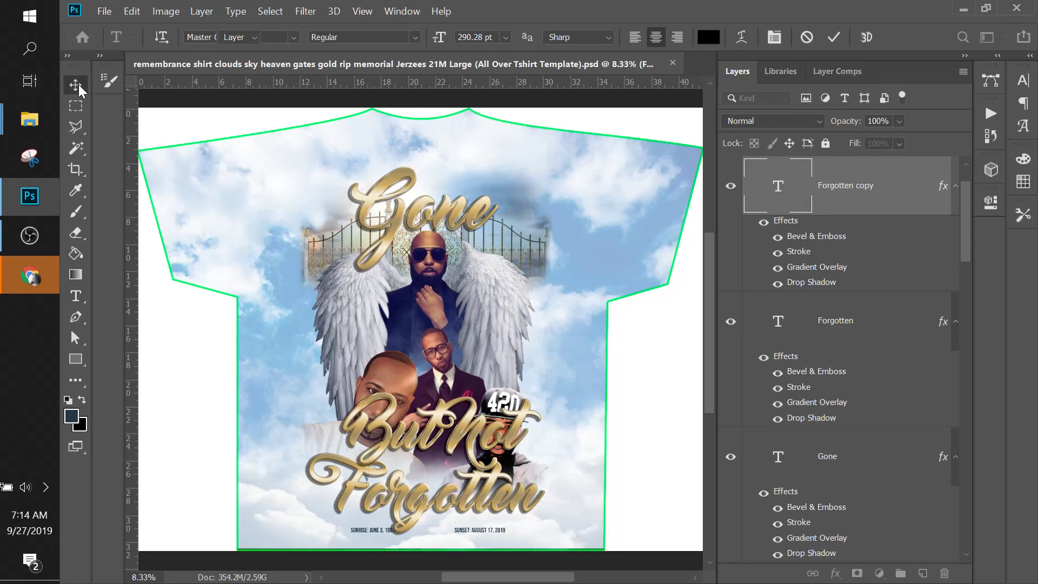
mouse_move(456, 448)
left_mouse_down()
mouse_move(453, 465)
mouse_move(454, 450)
left_mouse_up()
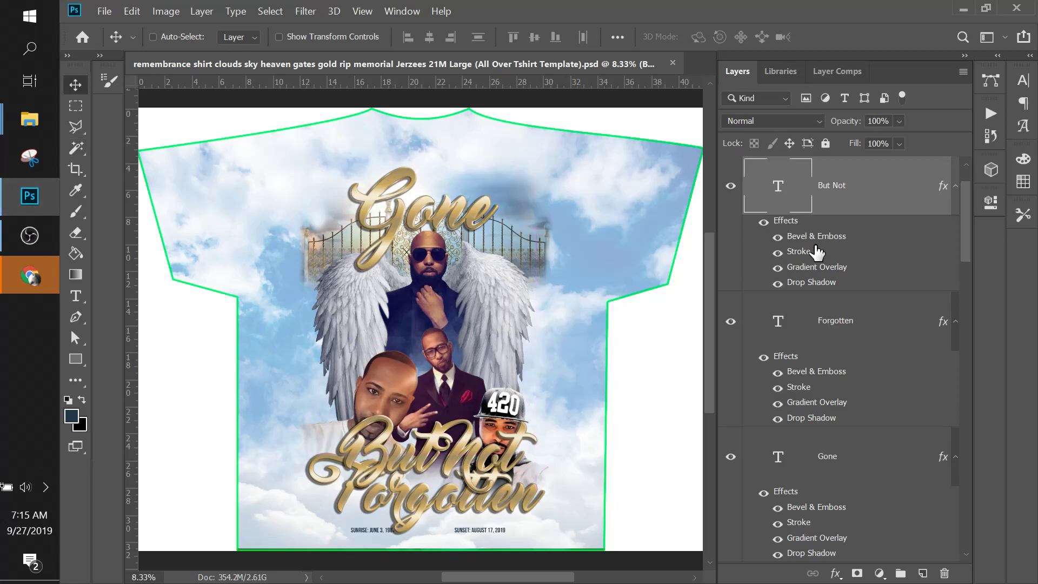
Set the font of the "But Not" text to Market Deco
left_click(1021, 81)
left_click(922, 101)
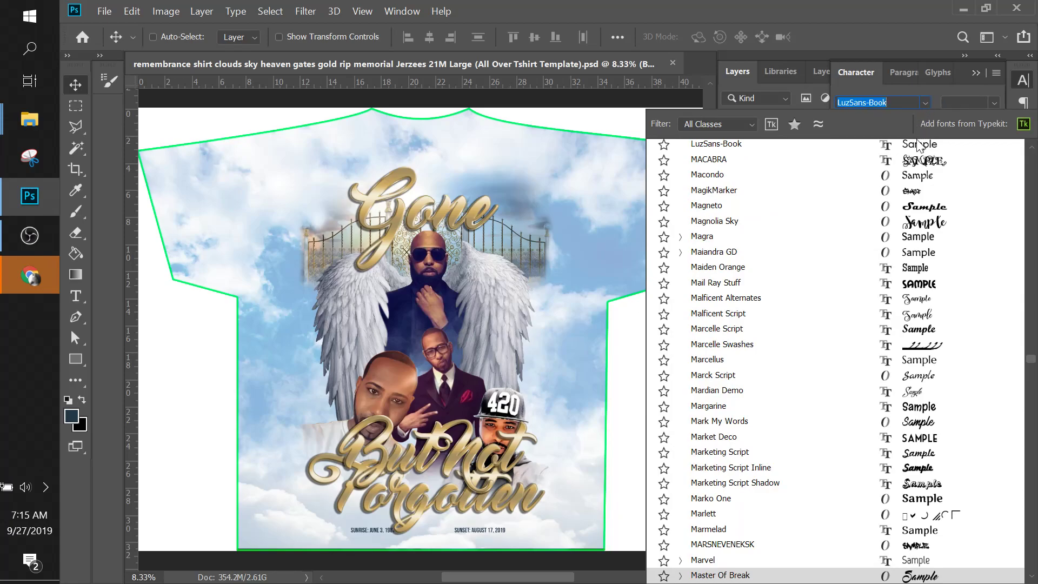
left_click(925, 440)
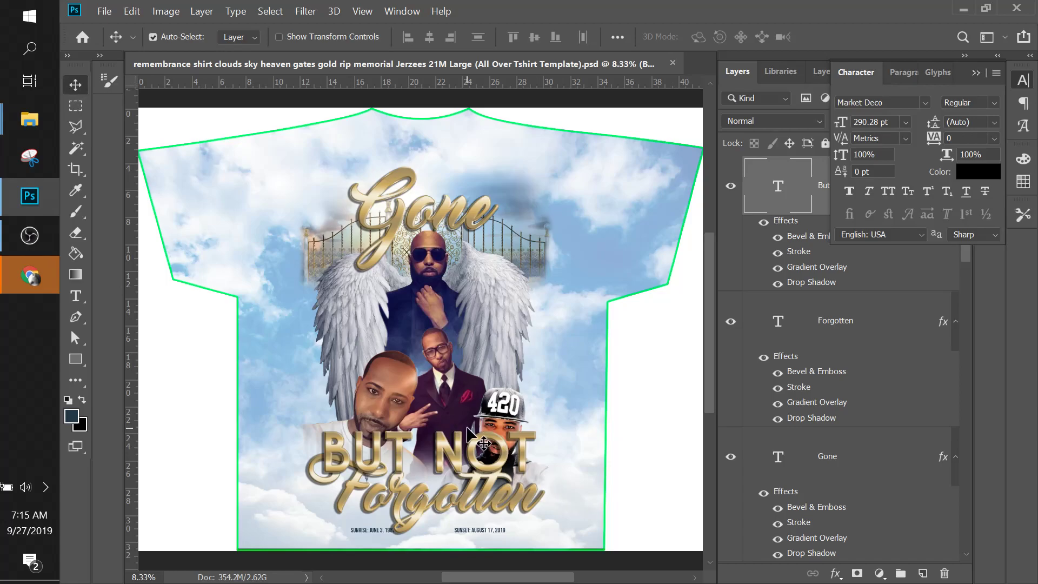
Scale "But Not" down proportionally to about 49% and position it centered over the top edge of "Forgotten"
key("ctrl+t")
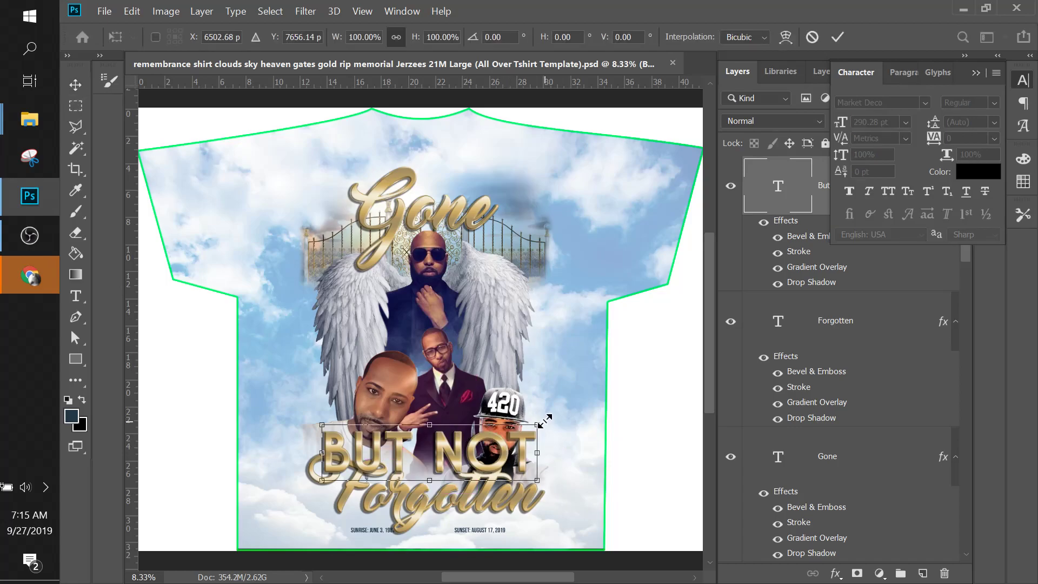
left_click_drag(543, 420, 476, 449)
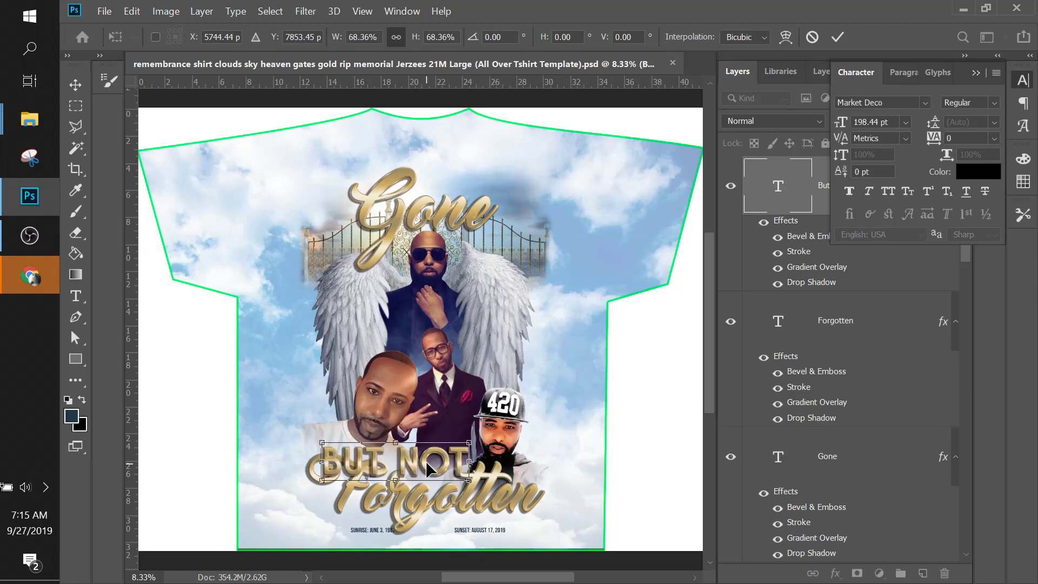
left_click_drag(426, 461, 467, 473)
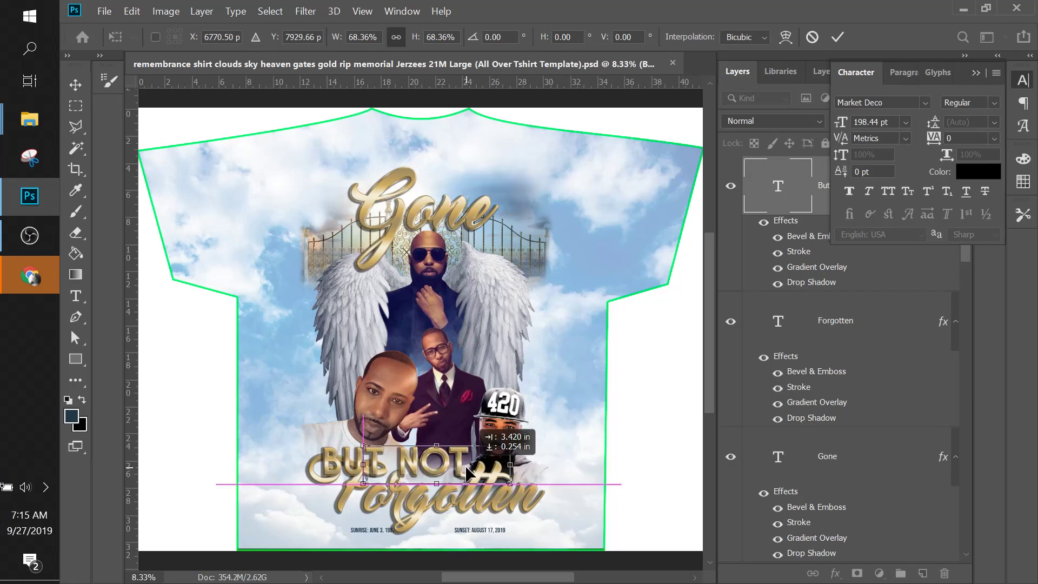
left_click_drag(469, 474, 464, 473)
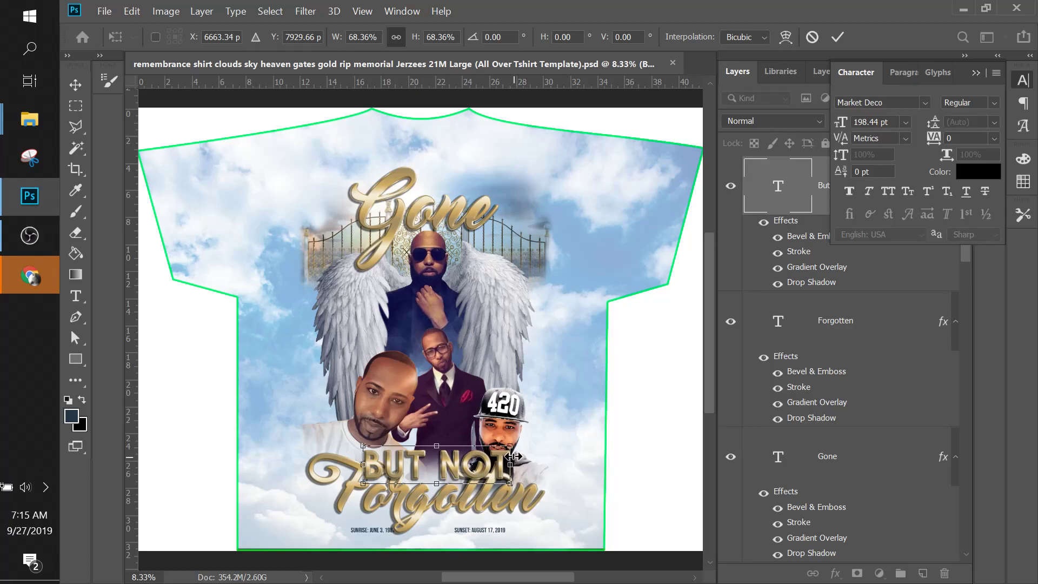
left_click_drag(514, 457, 482, 455)
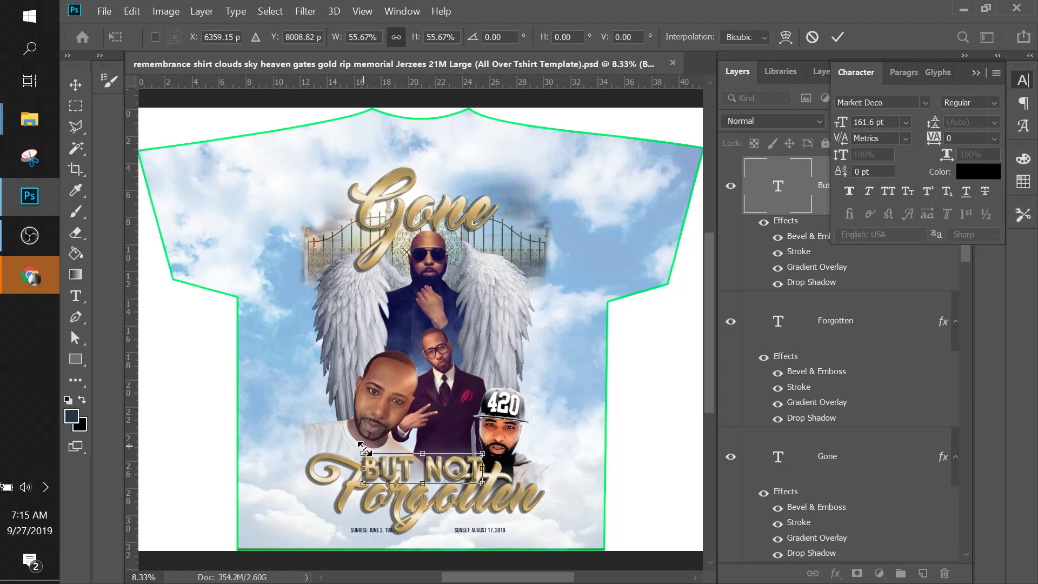
left_click_drag(365, 450, 380, 461)
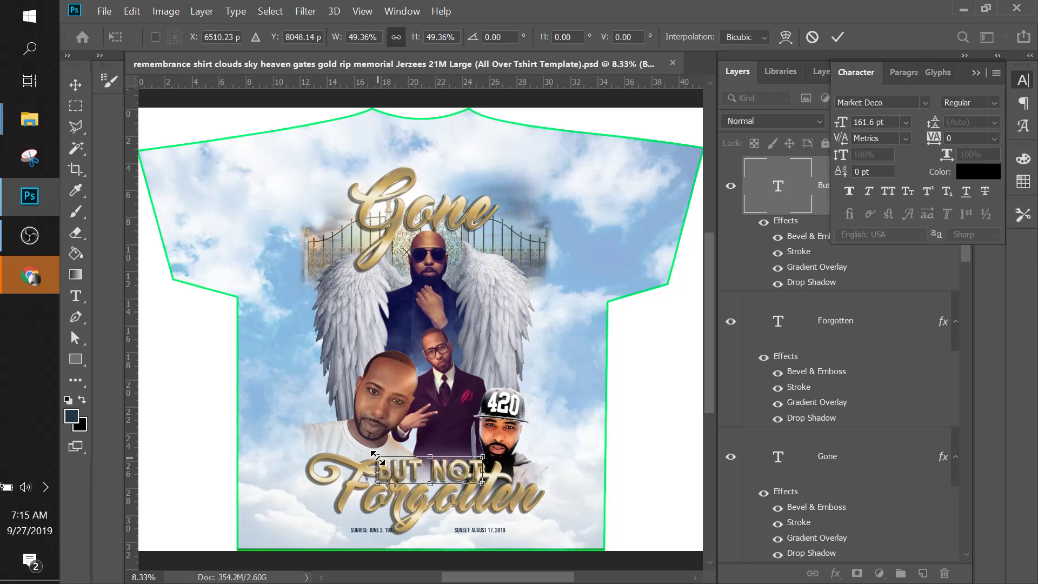
key("Return")
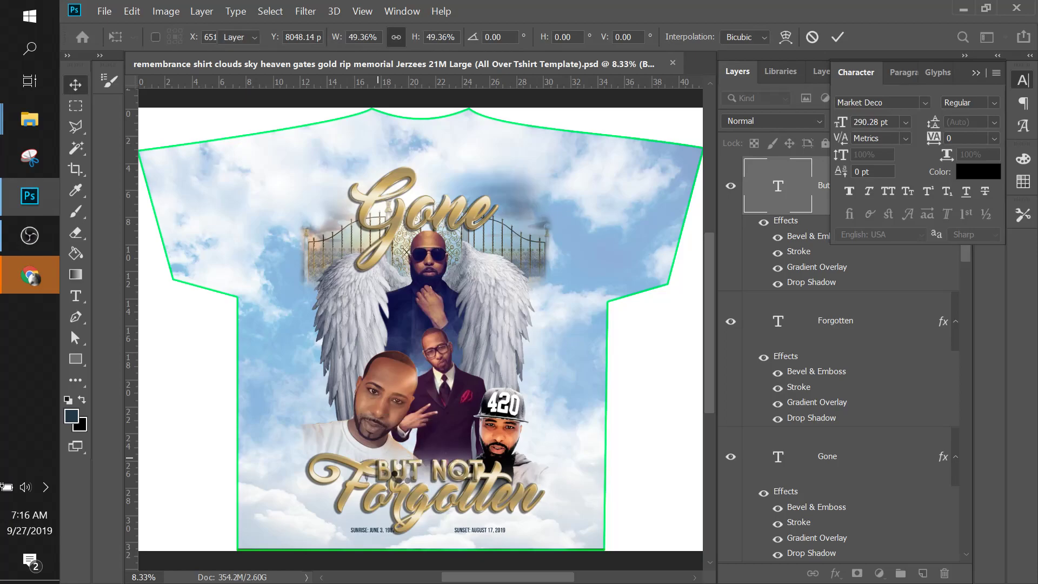
left_click_drag(414, 473, 415, 472)
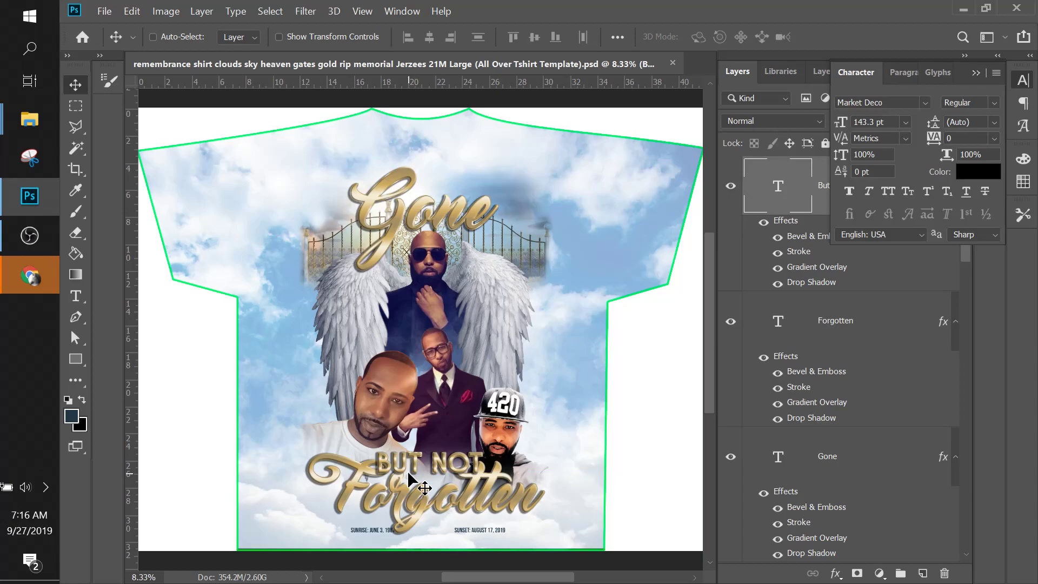
left_click(976, 73)
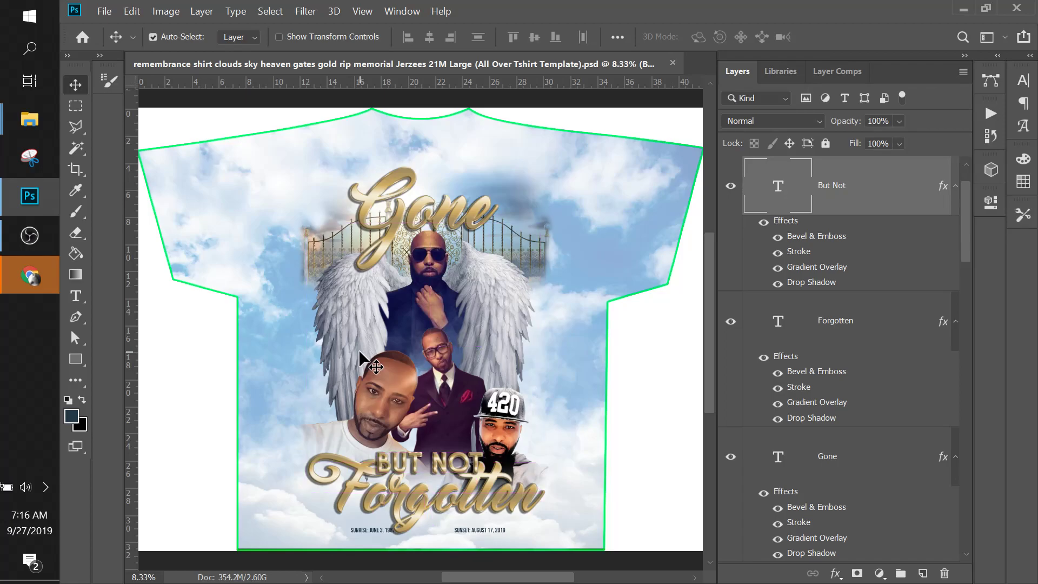
Move the "But Not" layer beneath the "Forgotten" layer and raise the words slightly above "Forgotten"
key("ctrl+plus")
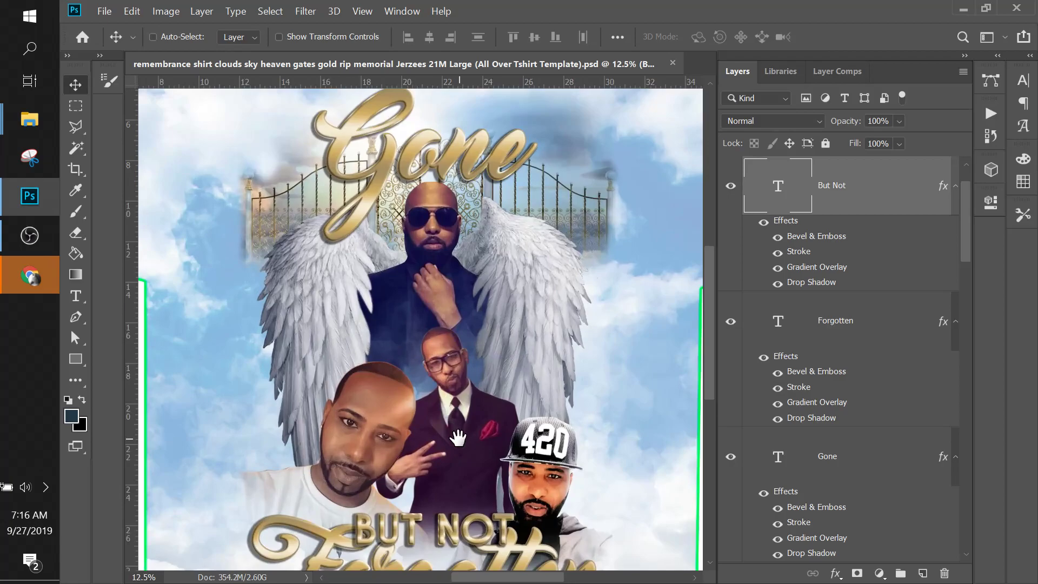
scroll(444, 336, "down", 4)
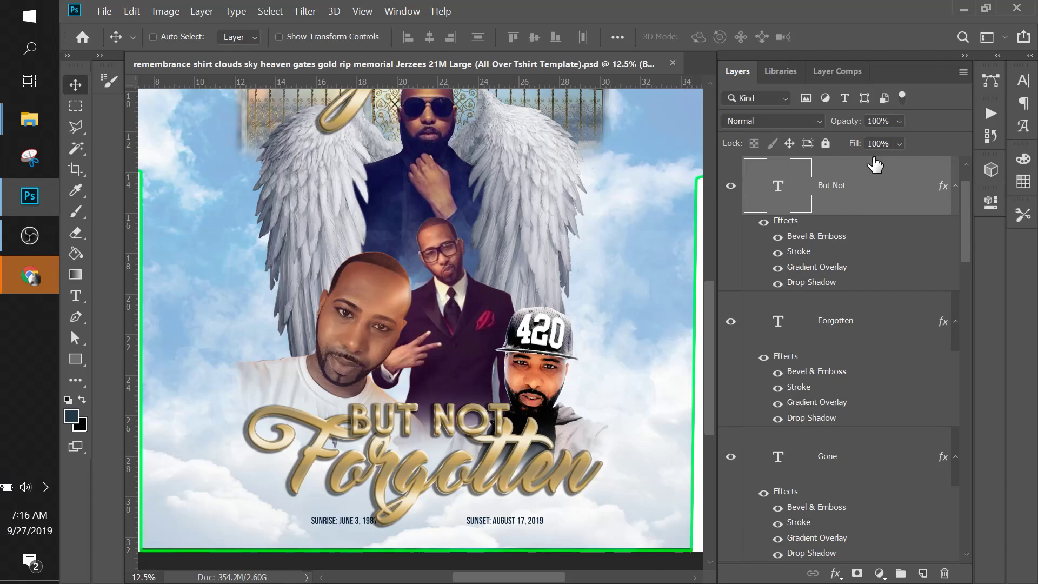
left_click_drag(863, 199, 872, 408)
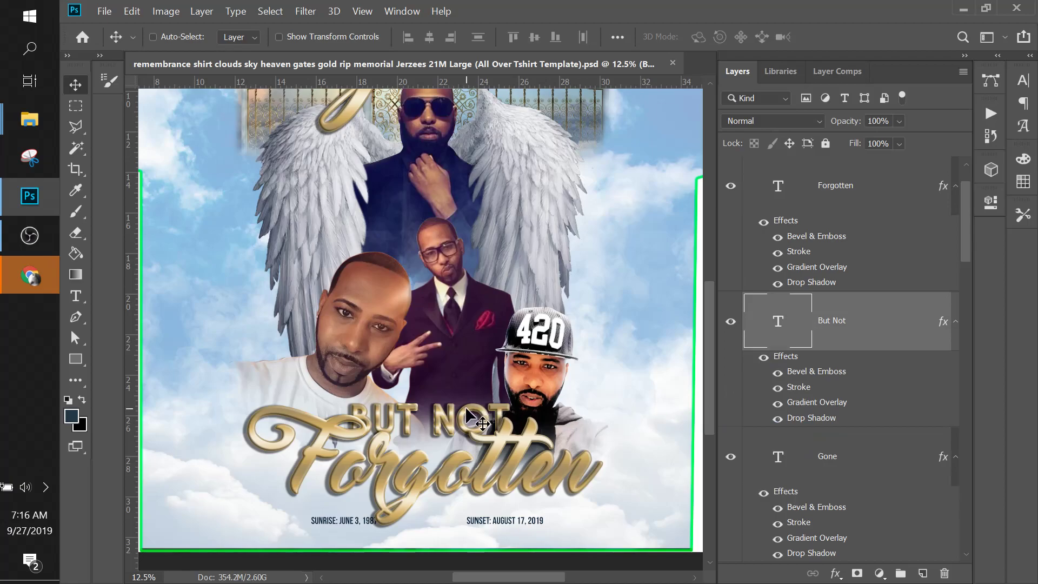
left_click_drag(439, 424, 439, 417)
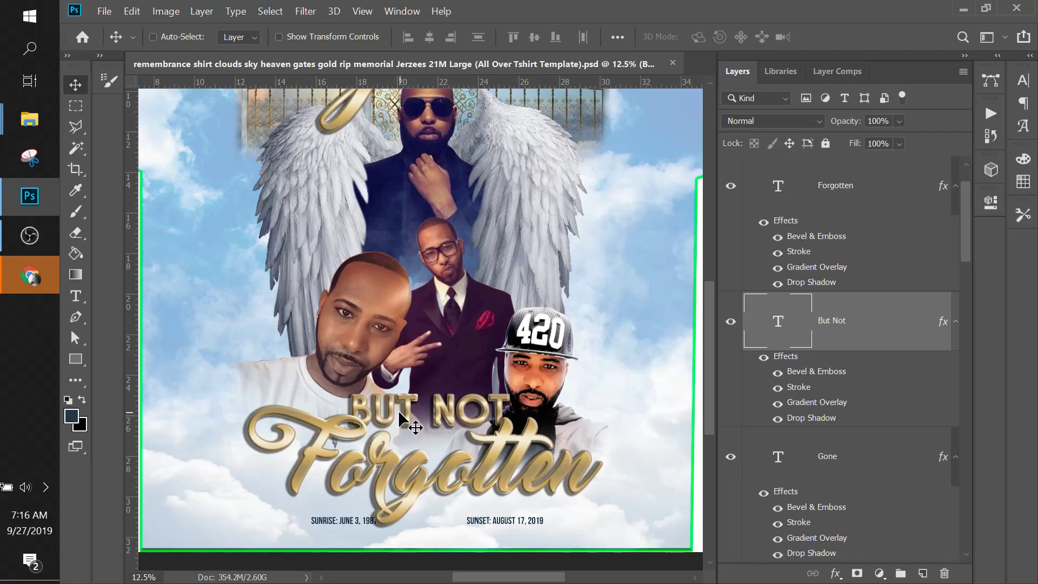
Widen the gap between the sunrise and sunset dates and move the date line up close beneath "Forgotten"
right_click(530, 522)
left_click(577, 417)
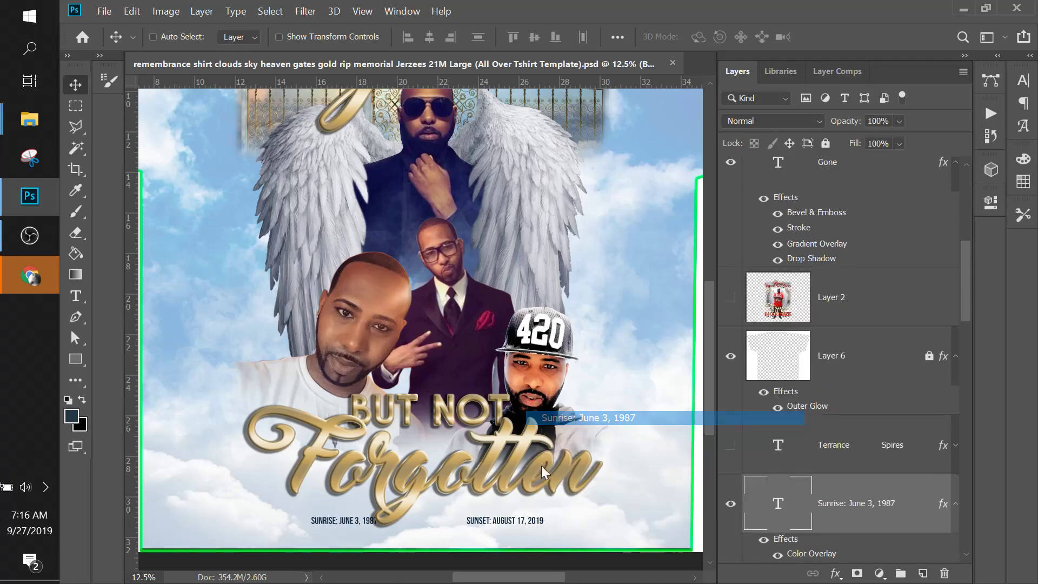
left_click_drag(504, 510, 502, 507)
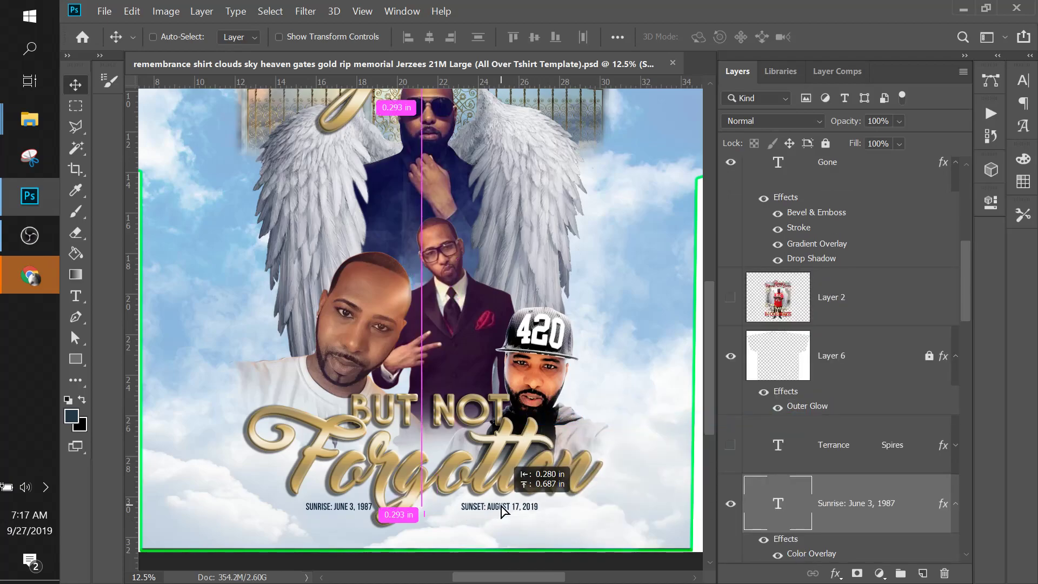
double_click(768, 500)
left_click(474, 506)
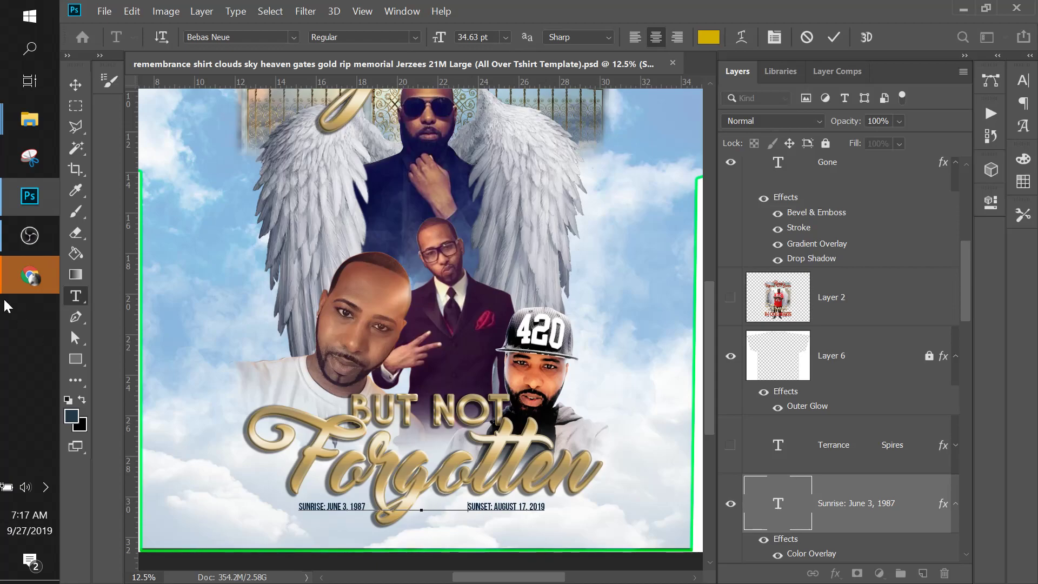
left_click(75, 87)
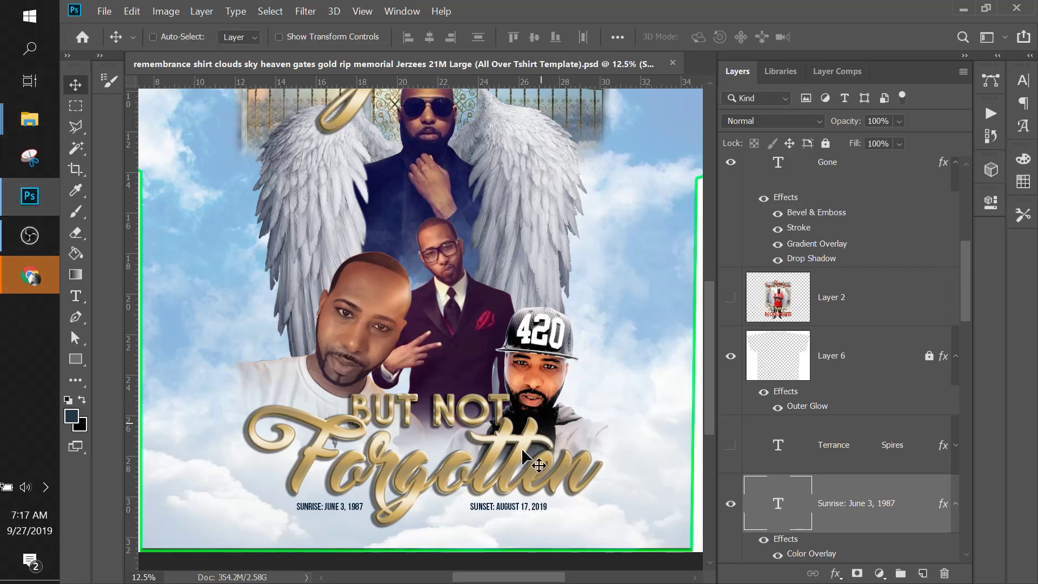
left_click_drag(512, 508, 513, 503)
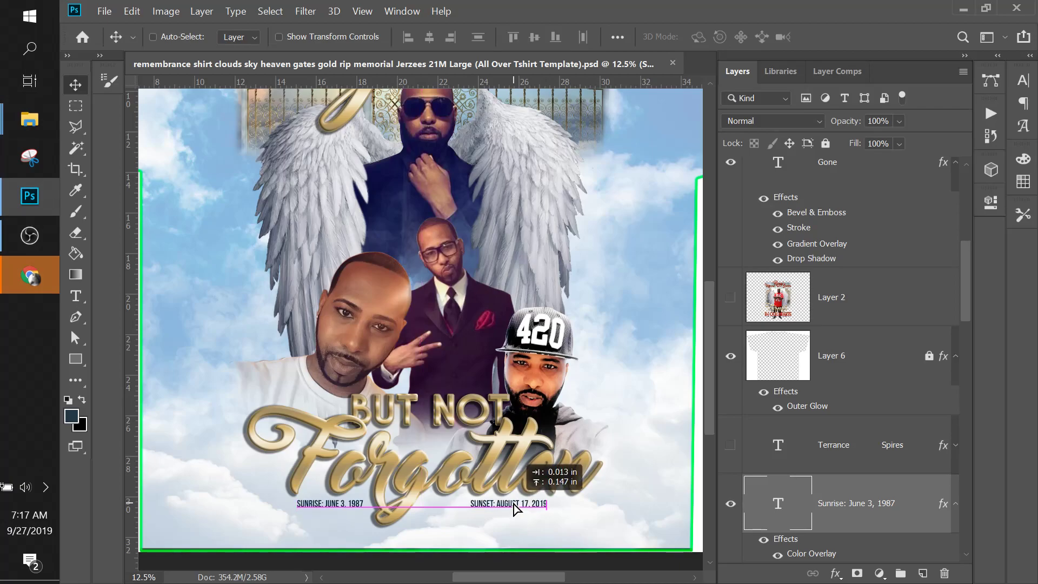
key("ctrl+minus")
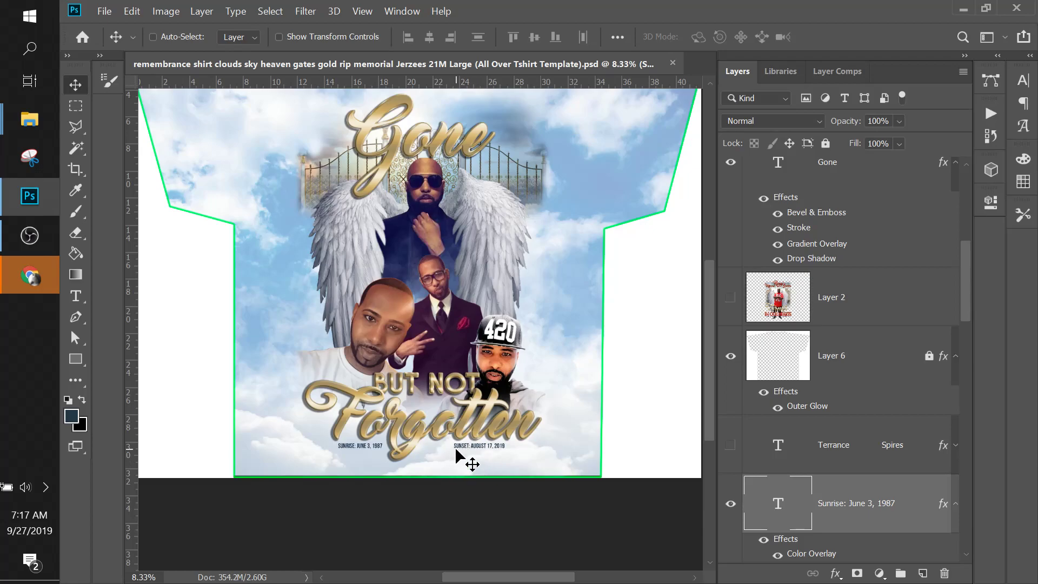
scroll(498, 458, "up", 3)
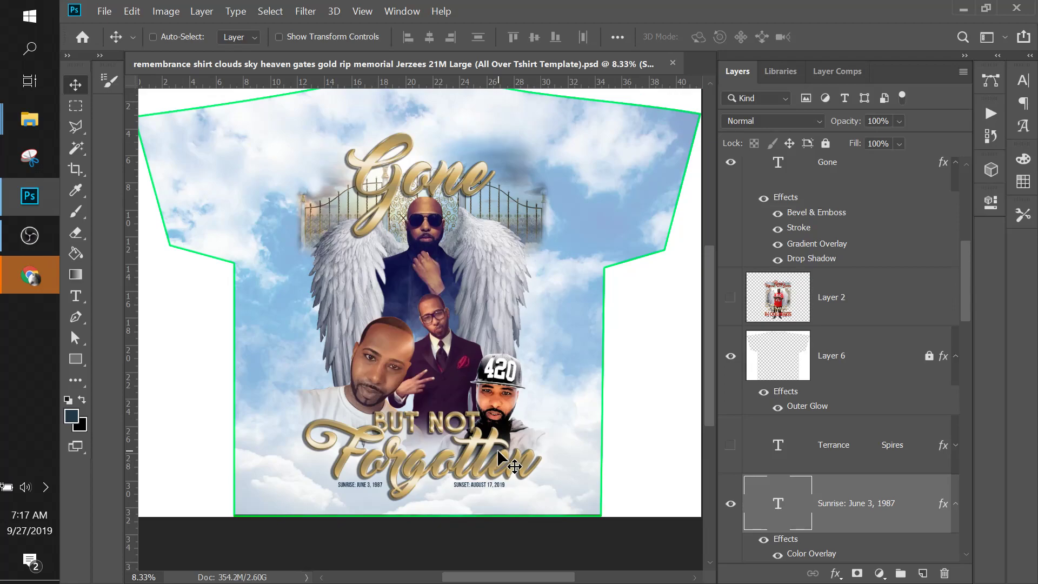
scroll(498, 452, "up", 2)
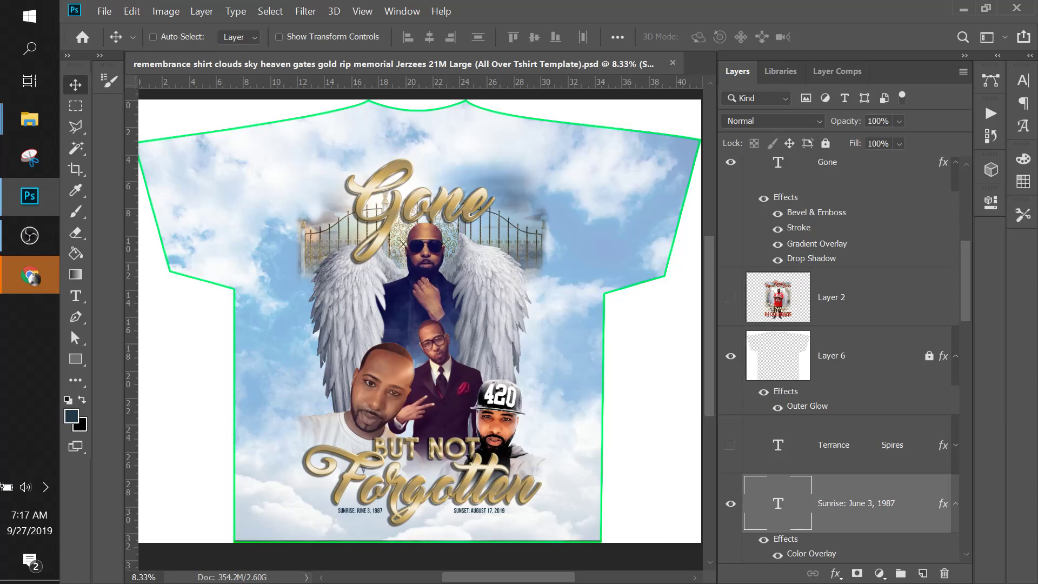
key("alt+Tab")
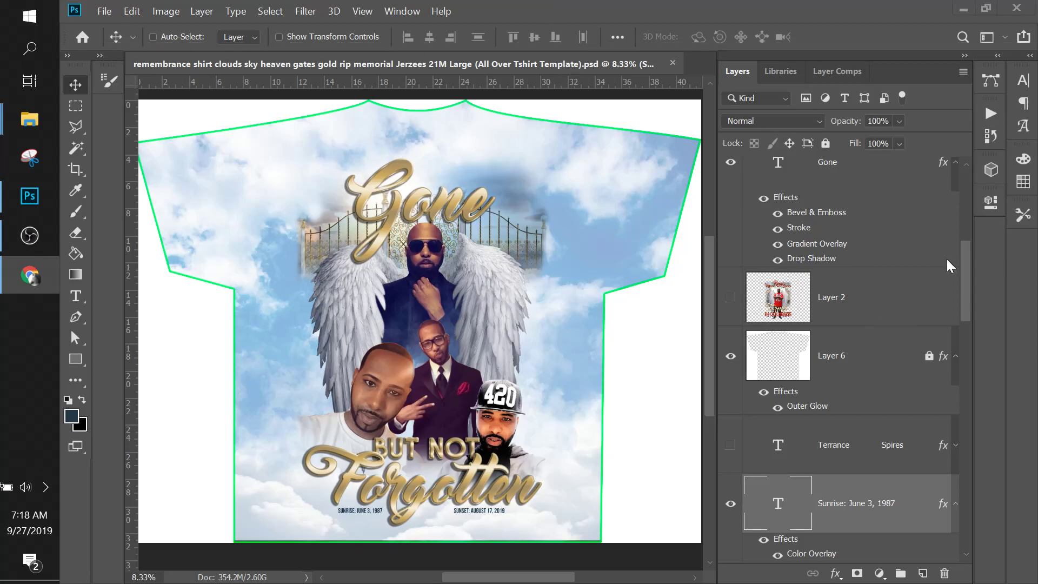
left_click_drag(969, 239, 969, 302)
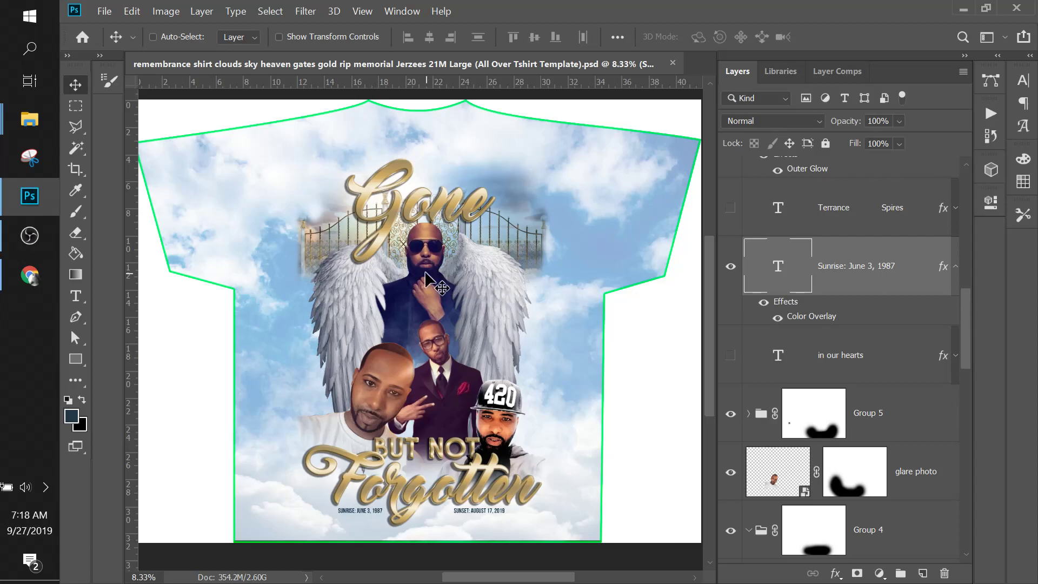
mouse_move(412, 300)
left_mouse_down()
mouse_move(427, 284)
mouse_move(420, 309)
left_mouse_up()
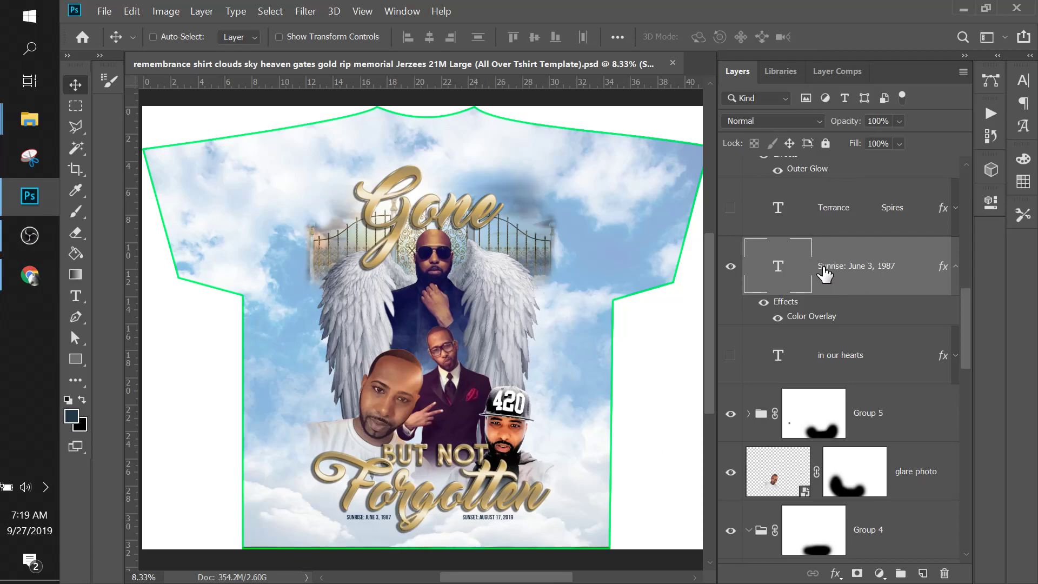
Replace the month in the sunset date with the placeholder MONTH
key("t")
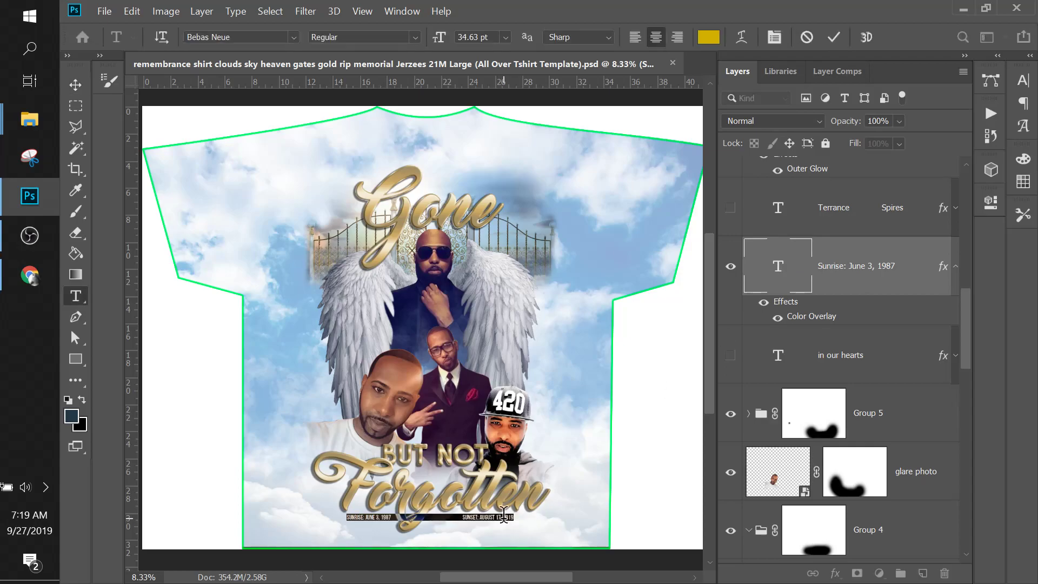
double_click(487, 517)
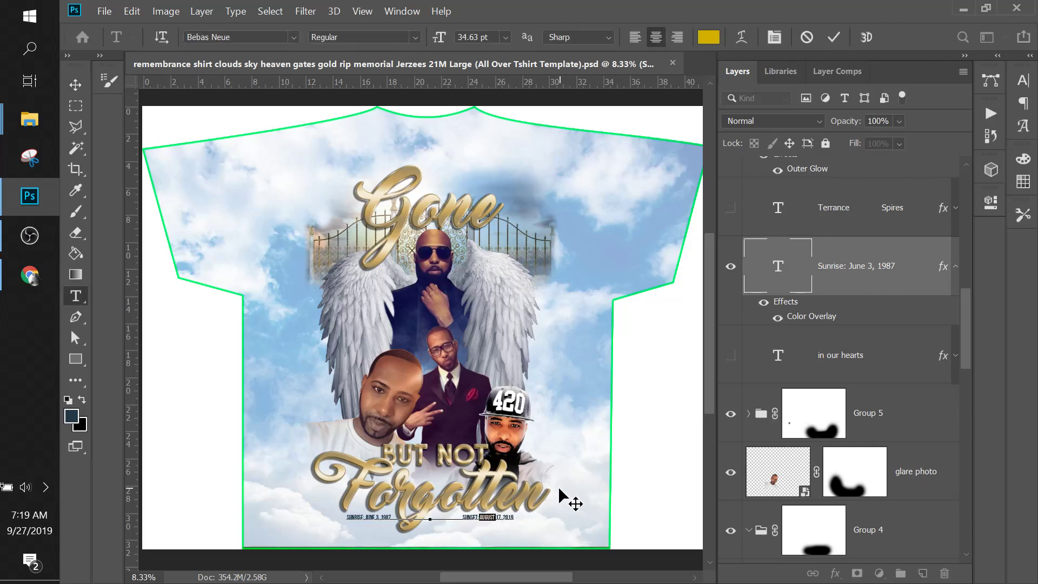
type("MONTH")
Delete the extra spaces between MONTH and the day number in the sunset date
key("ctrl+plus")
key("ctrl+plus")
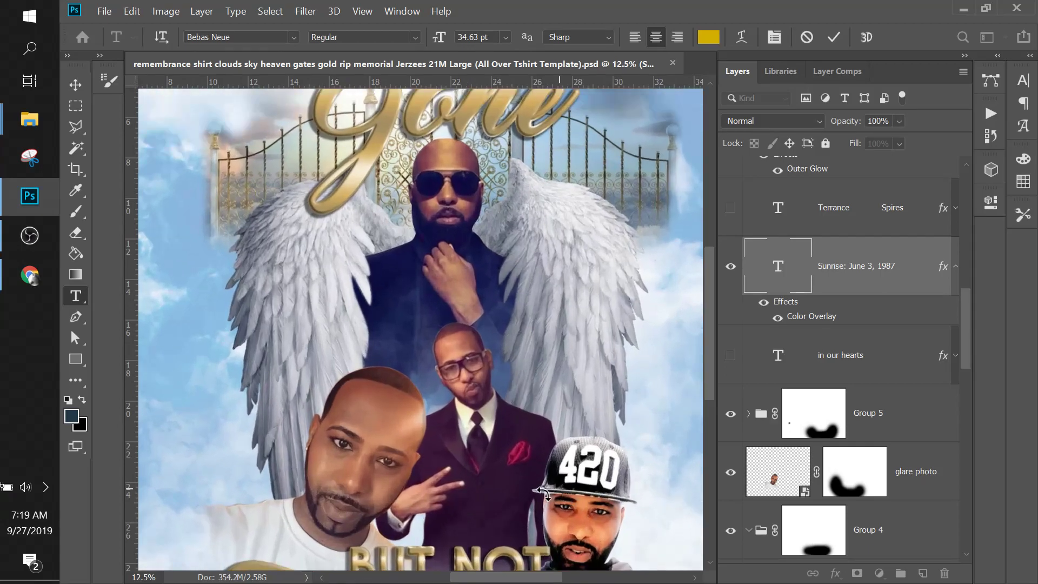
key("ctrl+plus")
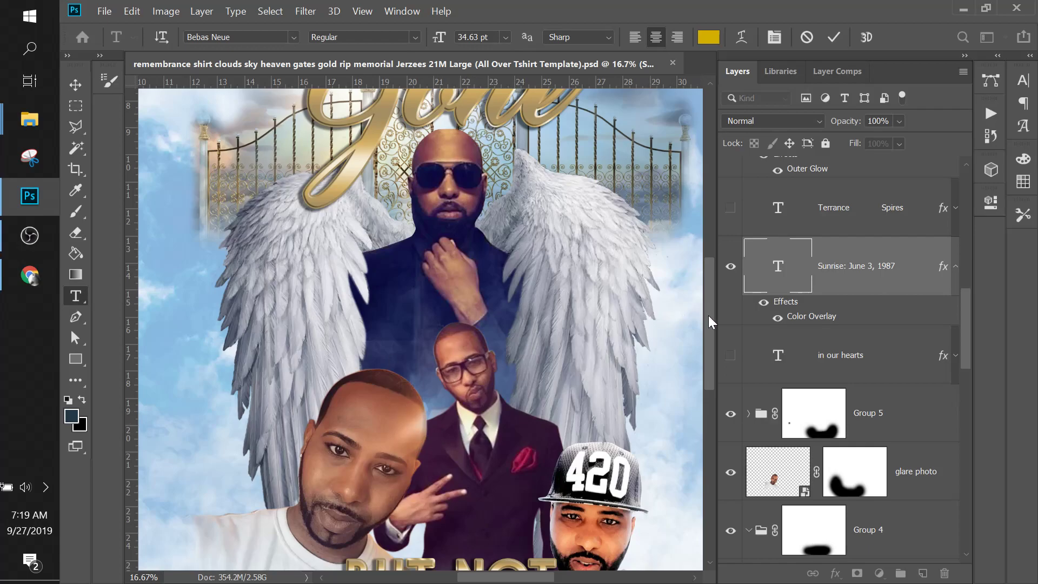
left_click_drag(708, 316, 715, 404)
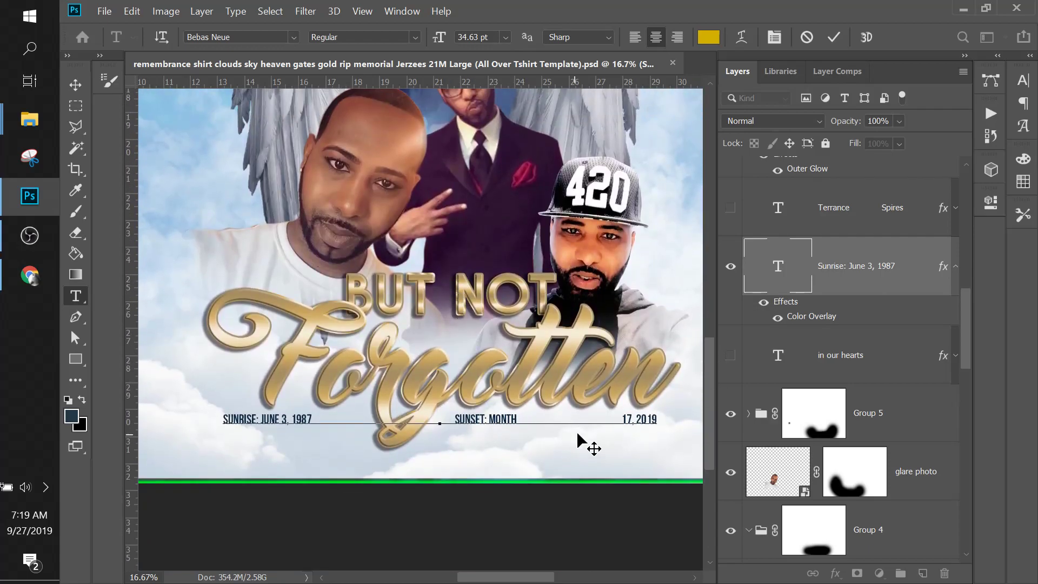
key("Left")
key("Left")
key("Left")
key("Left")
key("Left")
key("BackSpace")
key("BackSpace")
key("BackSpace")
key("BackSpace")
key("BackSpace")
key("BackSpace")
key("BackSpace")
key("BackSpace")
key("BackSpace")
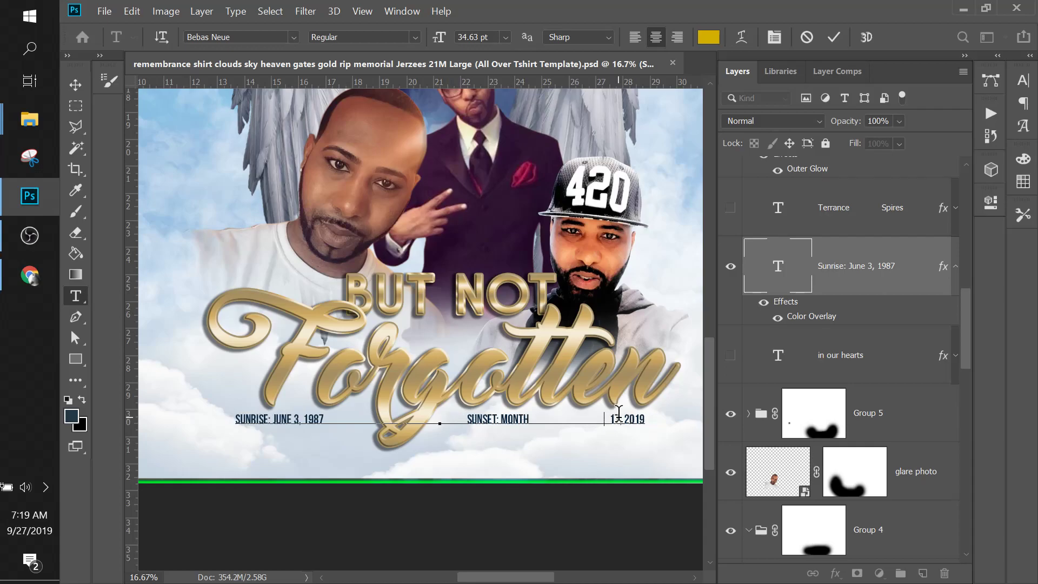
key("Left")
key("Left")
key("Left")
key("Left")
key("Left")
key("Left")
key("Left")
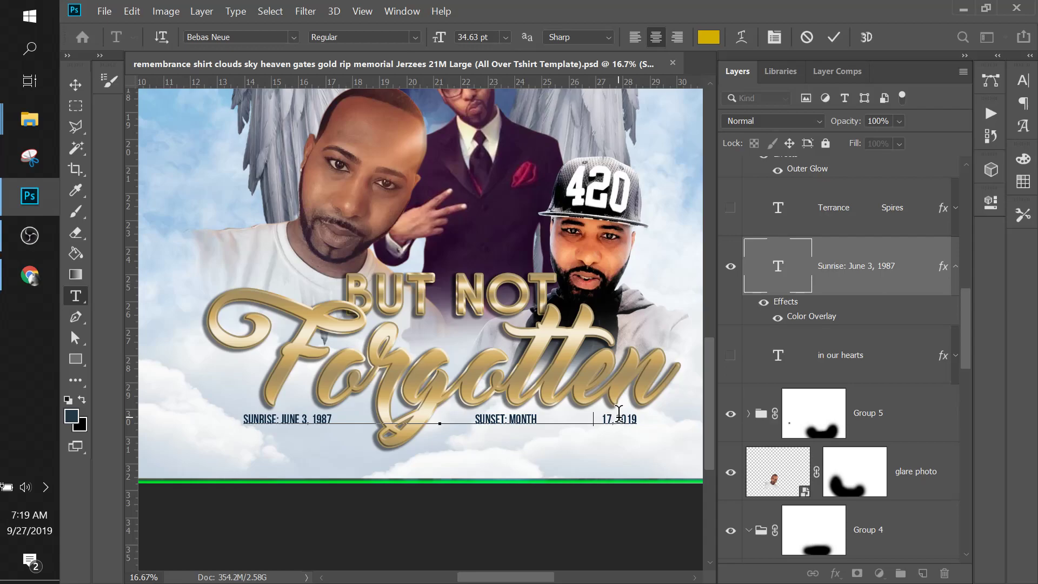
key("Left")
key("Left")
key("Left")
key("Left")
key("Left")
key("Left")
key("BackSpace")
key("BackSpace")
key("BackSpace")
key("BackSpace")
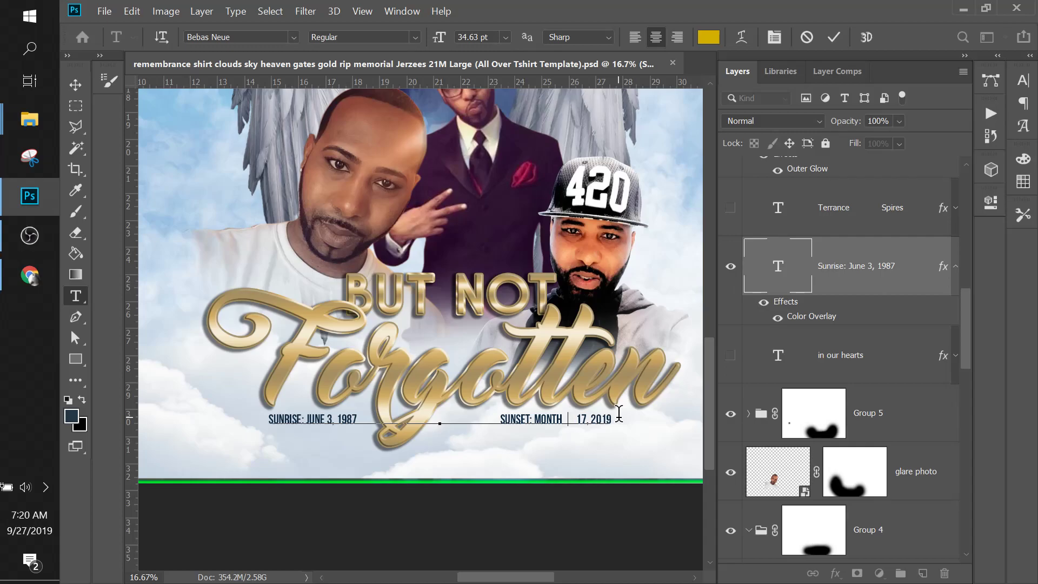
key("BackSpace")
key("BackSpace")
key("BackSpace")
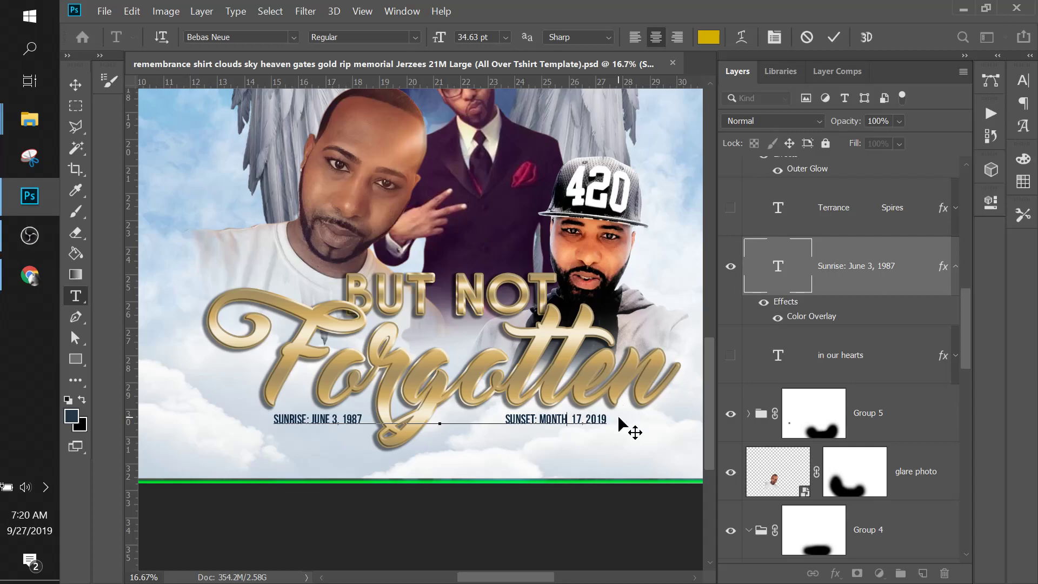
Replace the sunset day with XX and the sunset year with XXXX
key("Right")
key("Right")
key("Right")
key("BackSpace")
key("BackSpace")
type("X")
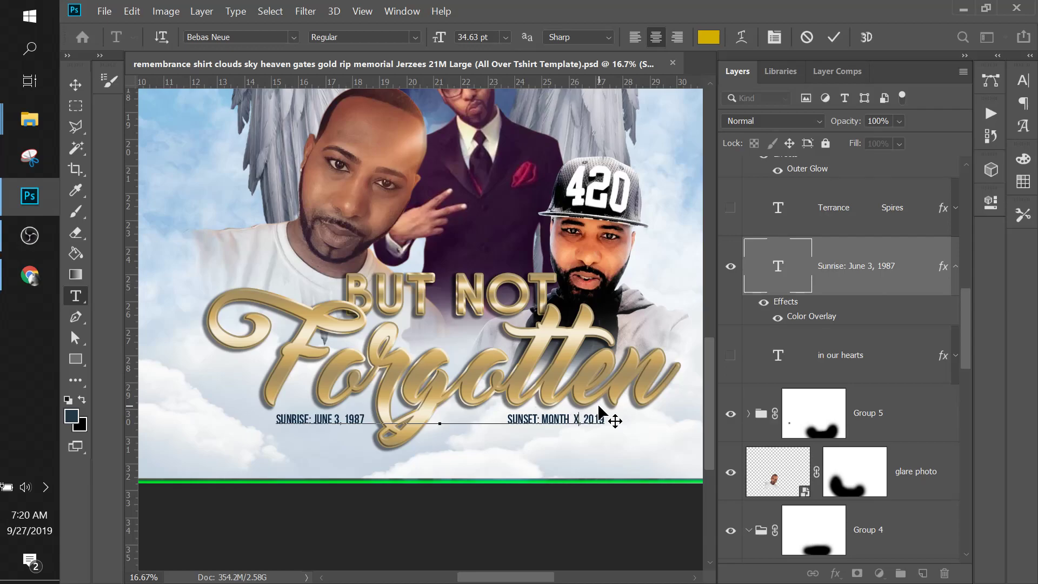
type("X")
left_click_drag(590, 414, 614, 422)
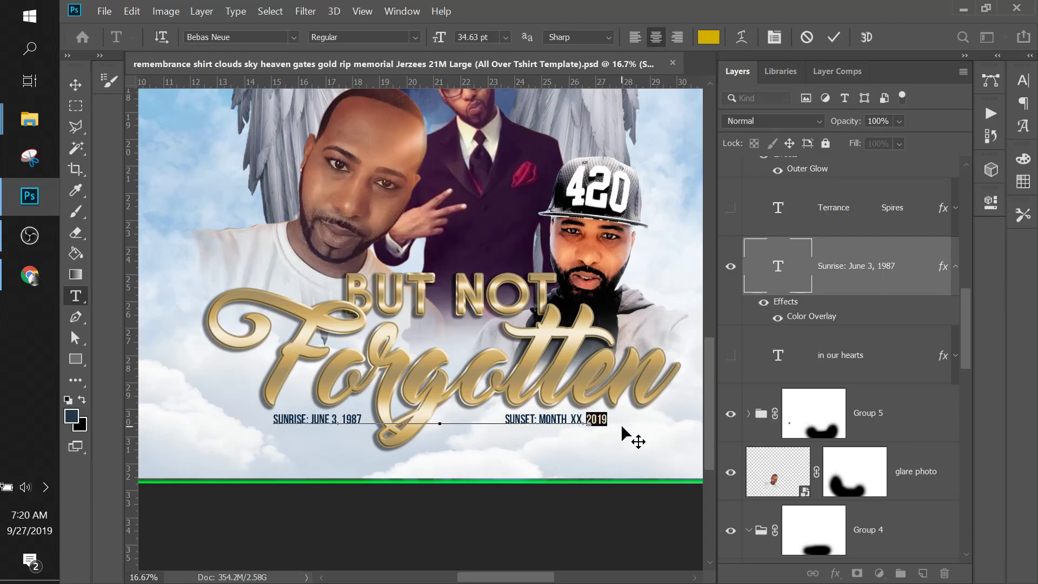
type("X")
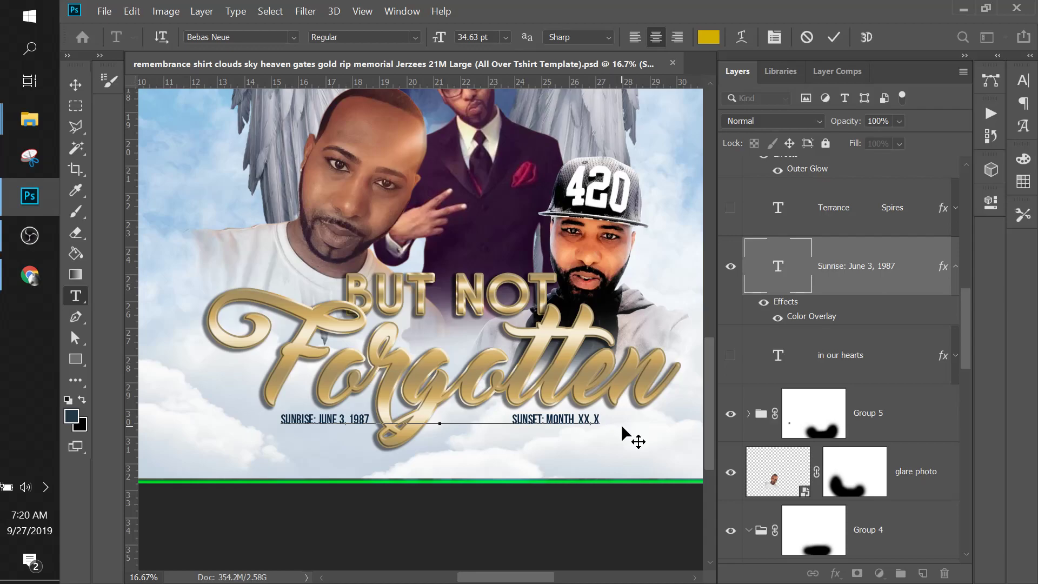
type("XX")
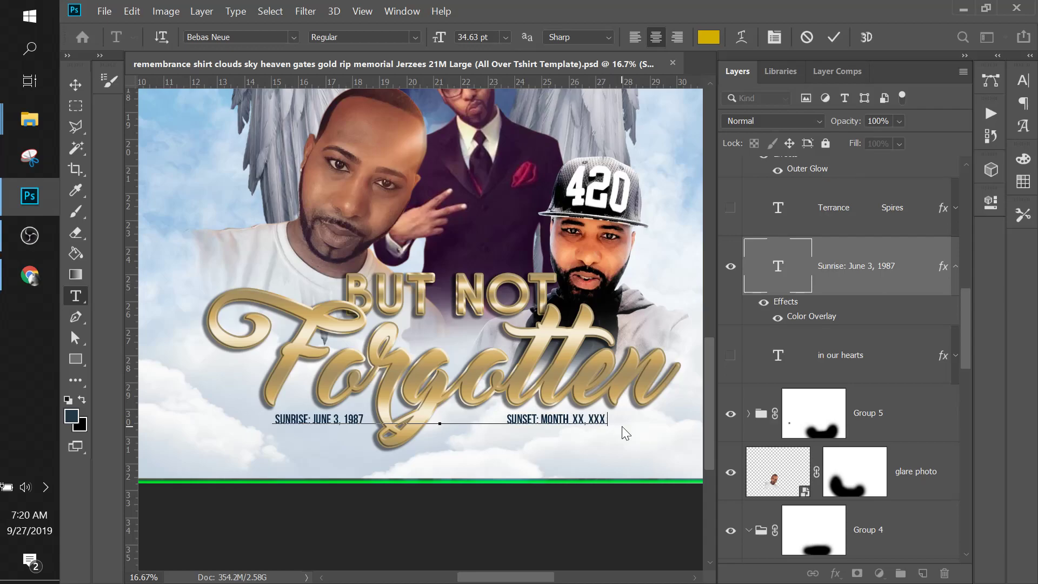
type("X")
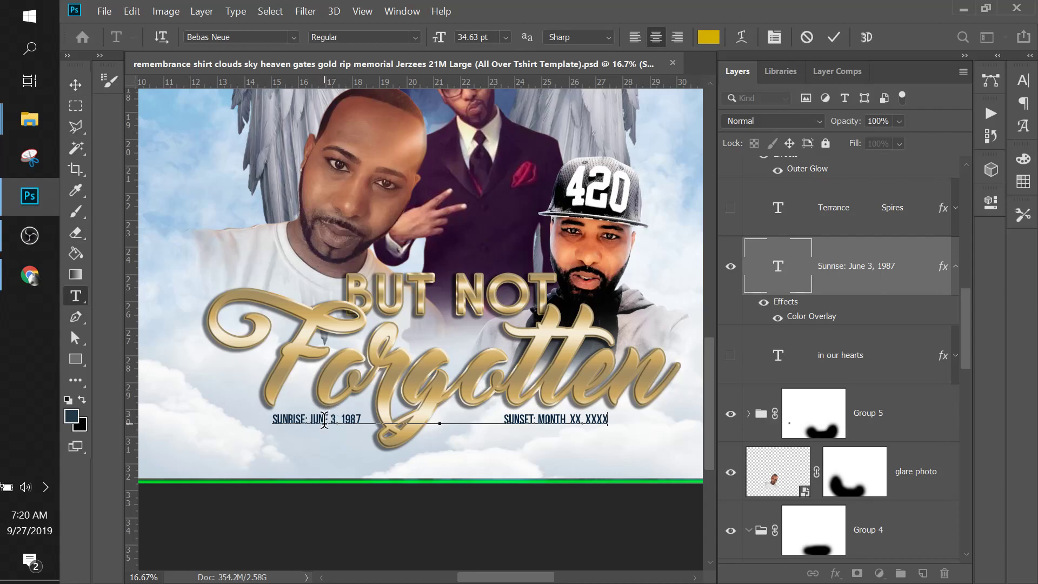
Replace the year in the sunrise date with the placeholder XXXX
left_click_drag(311, 421, 319, 421)
left_click_drag(345, 420, 363, 420)
key("BackSpace")
key("BackSpace")
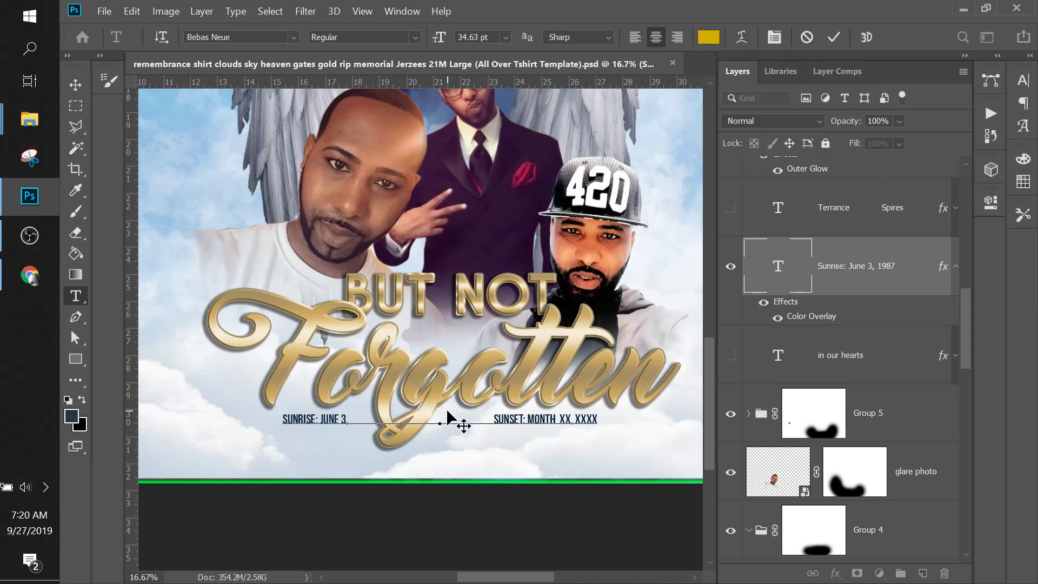
type("X")
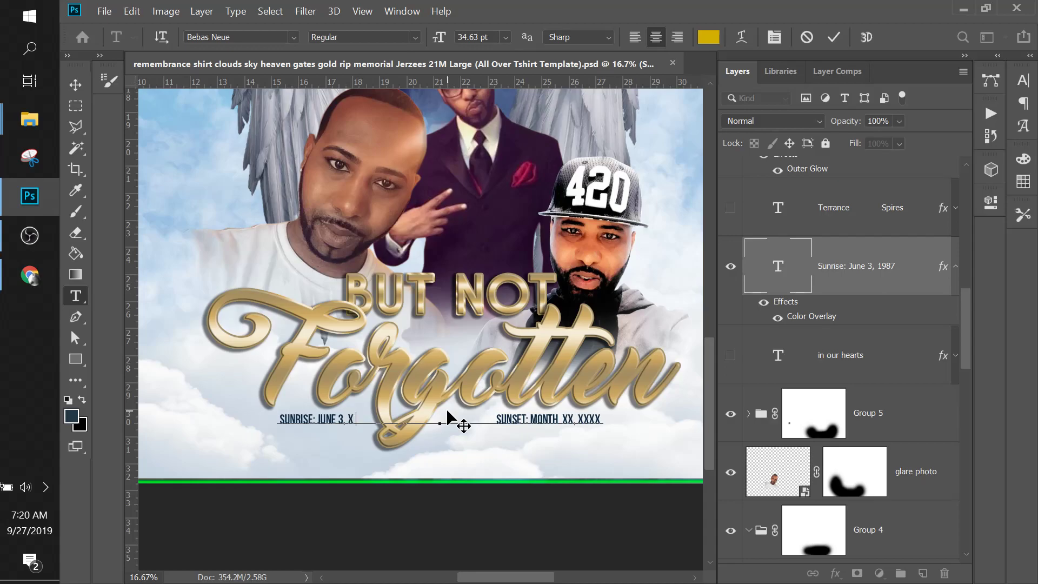
type("XXX")
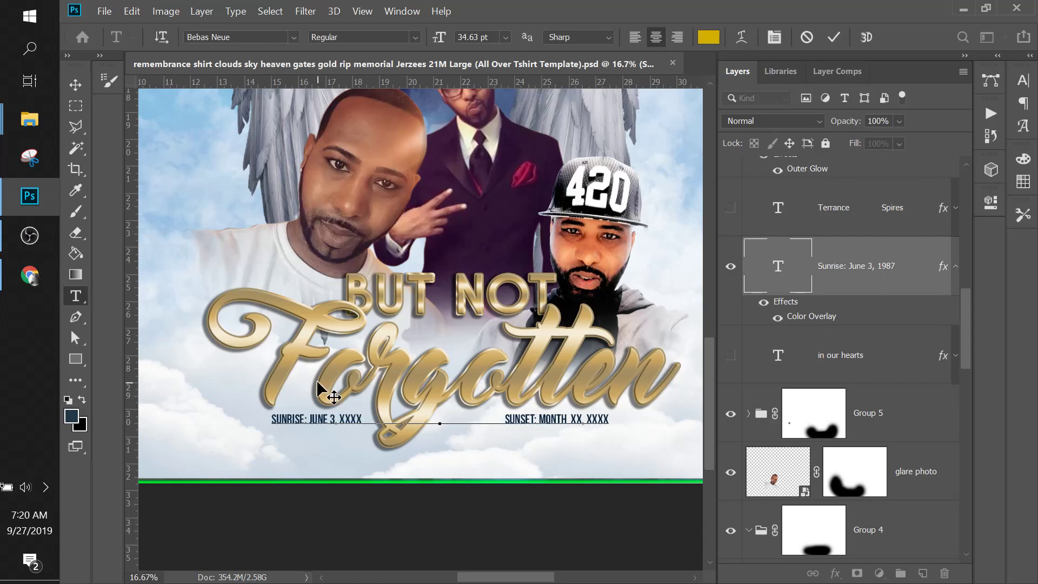
Replace the sunrise day with XX and its month with MONTH, and commit the date line's text
double_click(332, 420)
left_click(339, 417)
key("BackSpace")
type("X")
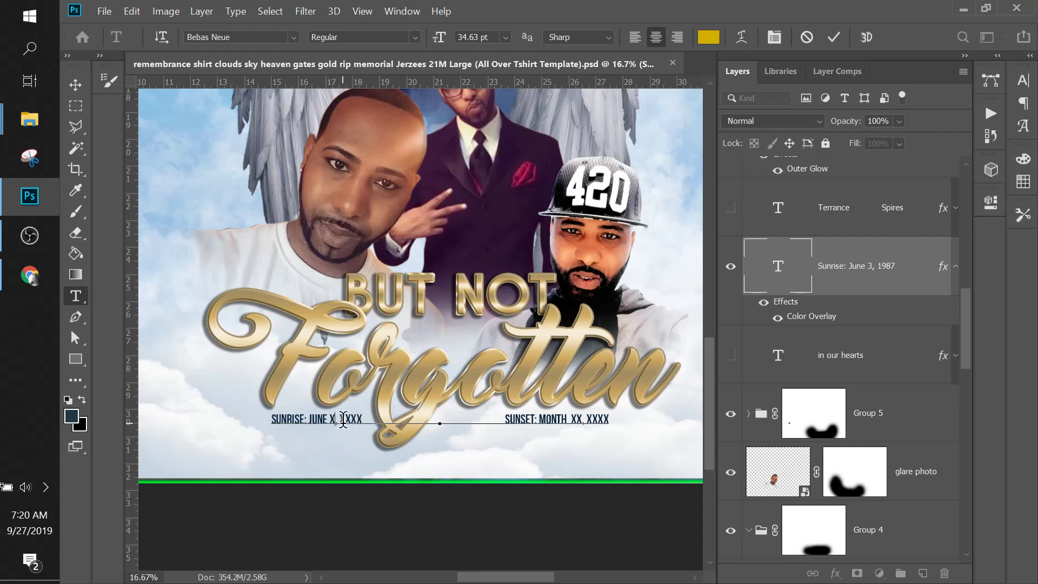
type("X")
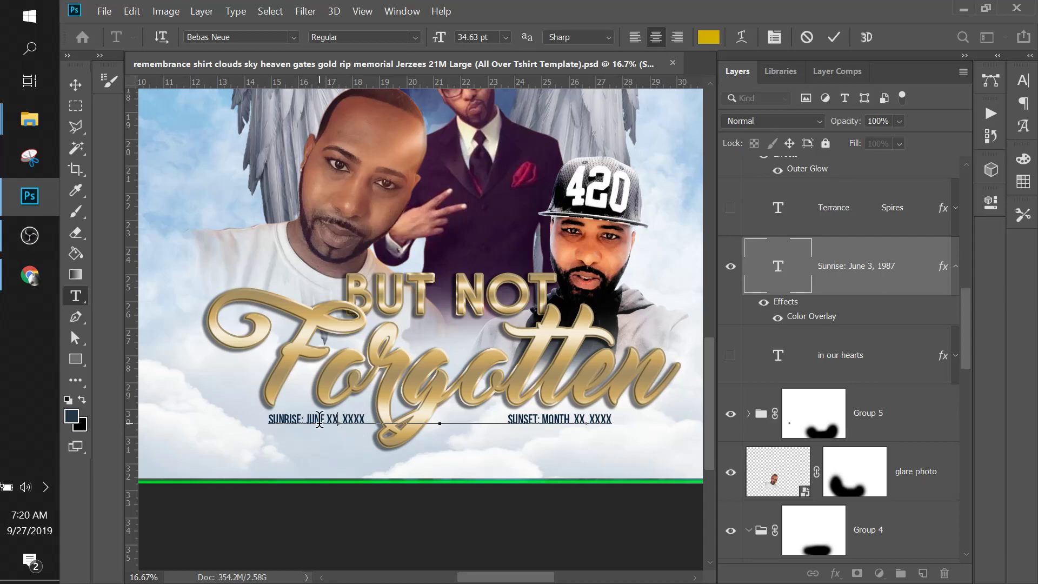
double_click(319, 419)
type("MONTH")
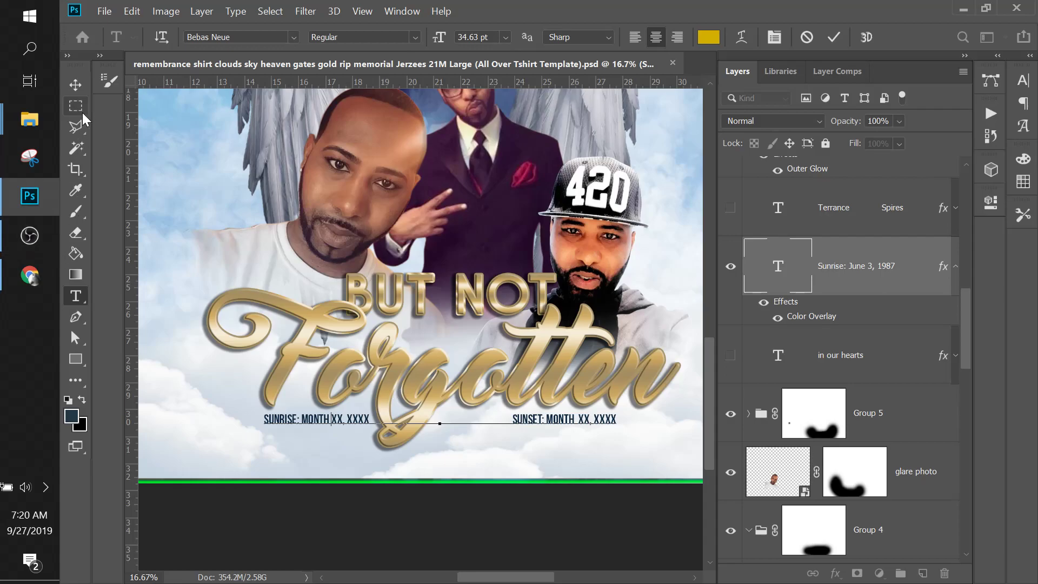
left_click(73, 86)
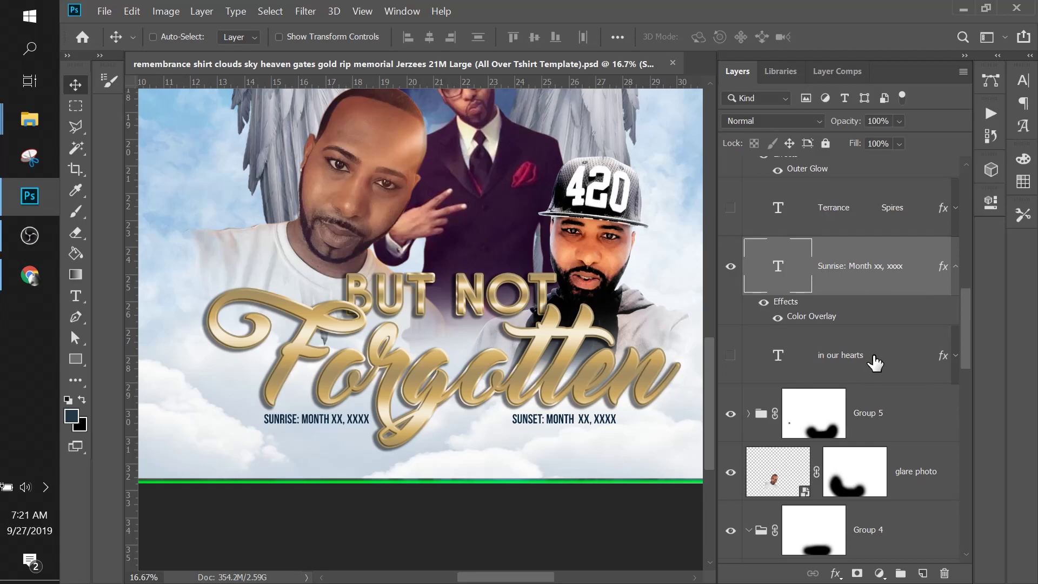
Run a spelling check across all layers, ignoring the XXXX placeholders in the date line
scroll(859, 316, "up", 3)
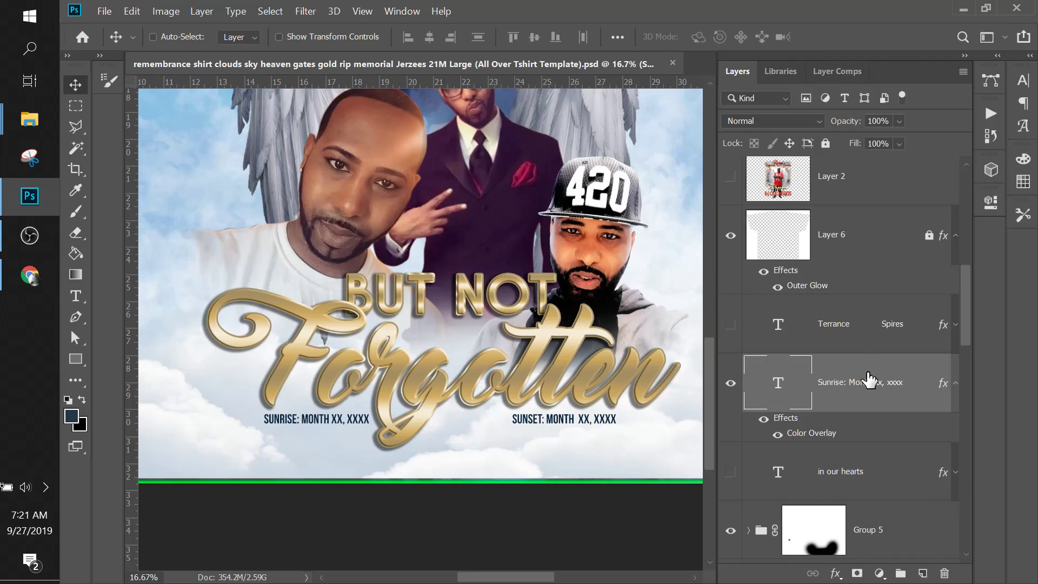
scroll(868, 380, "down", 2)
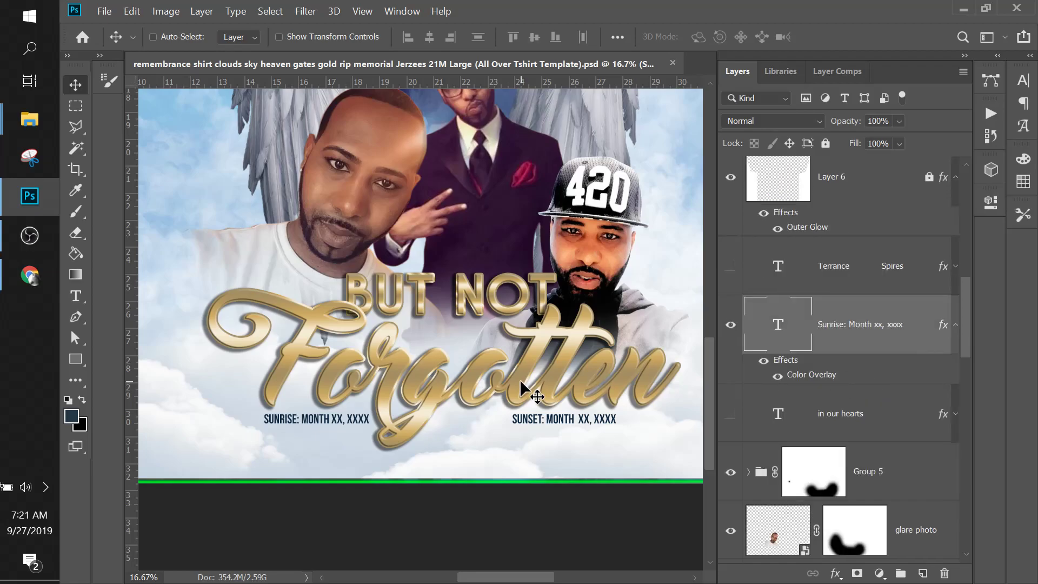
scroll(527, 397, "down", 1)
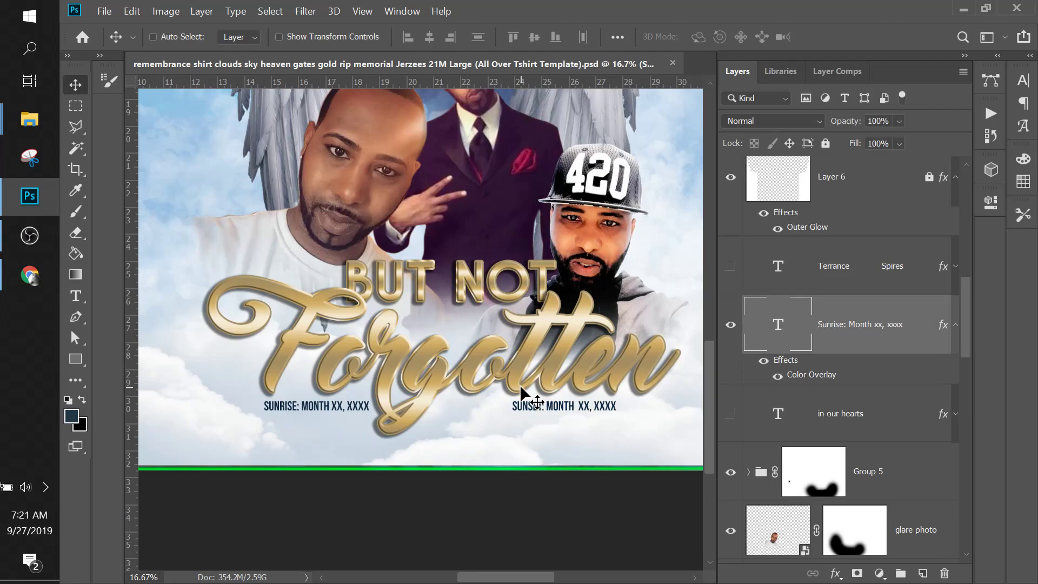
key("ctrl+minus")
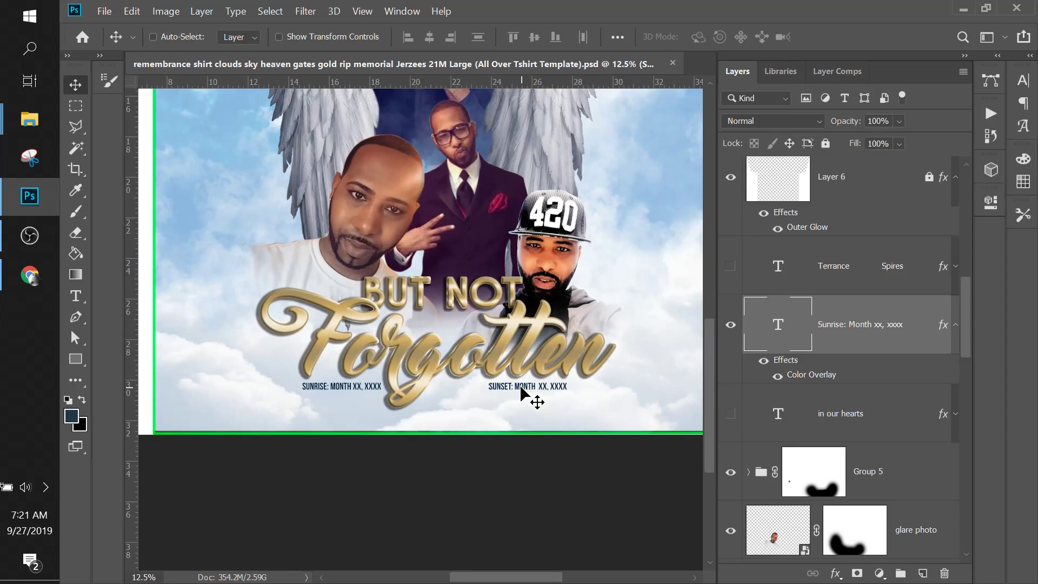
left_click(520, 387, "ctrl")
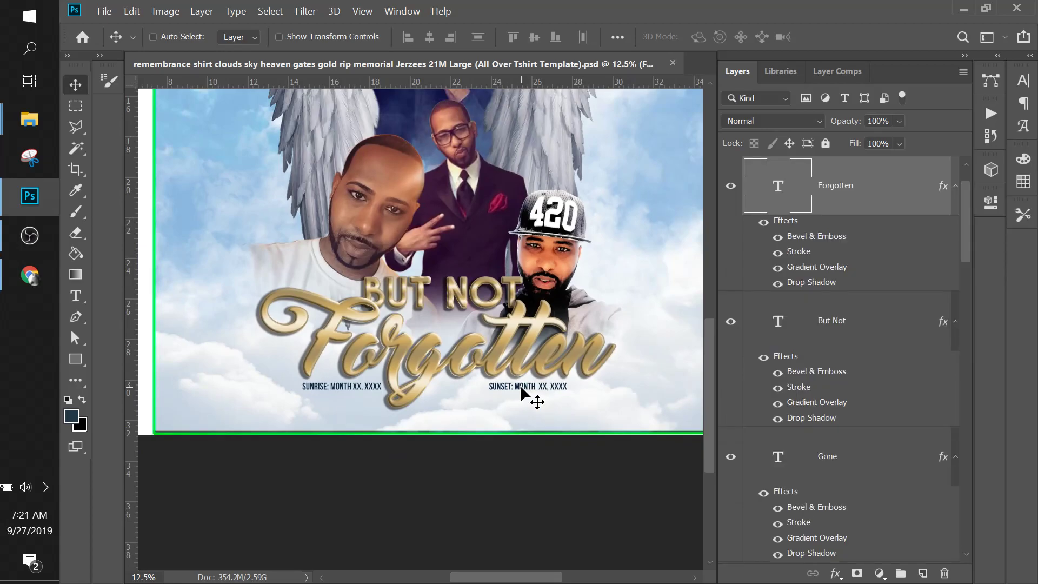
scroll(520, 386, "up", 4)
scroll(519, 377, "up", 15)
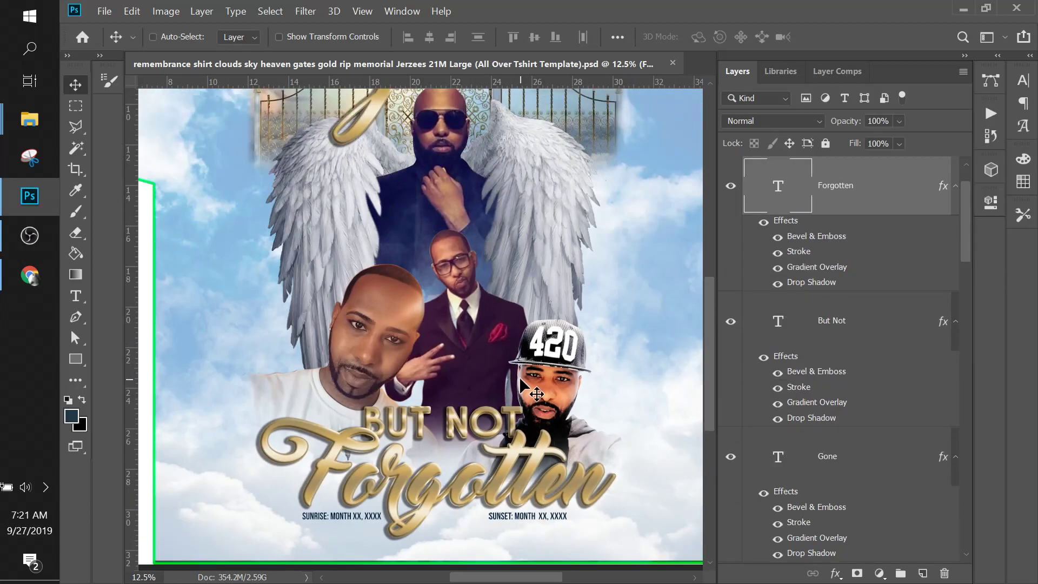
key("ctrl+minus")
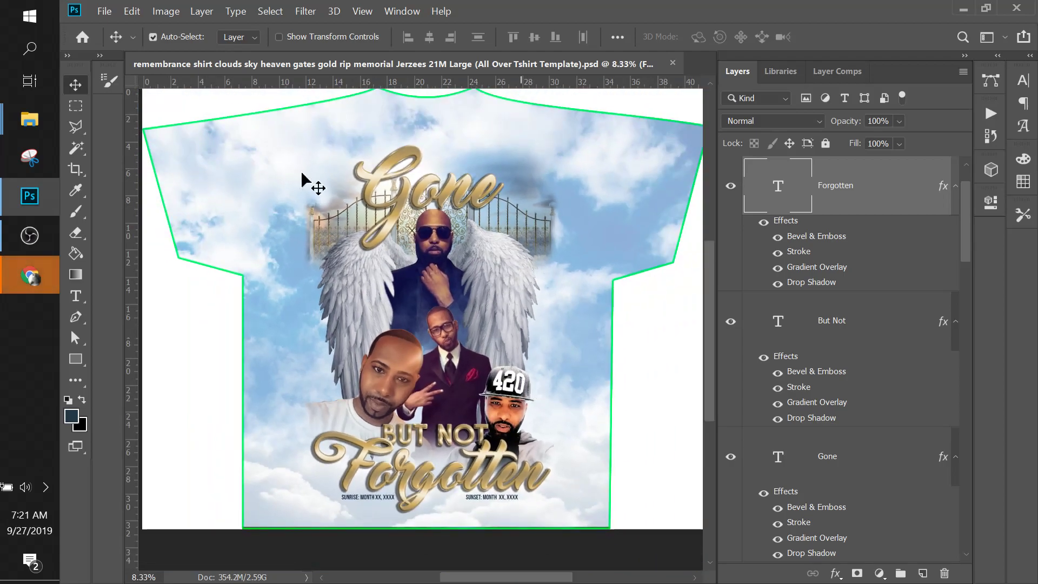
left_click(130, 12)
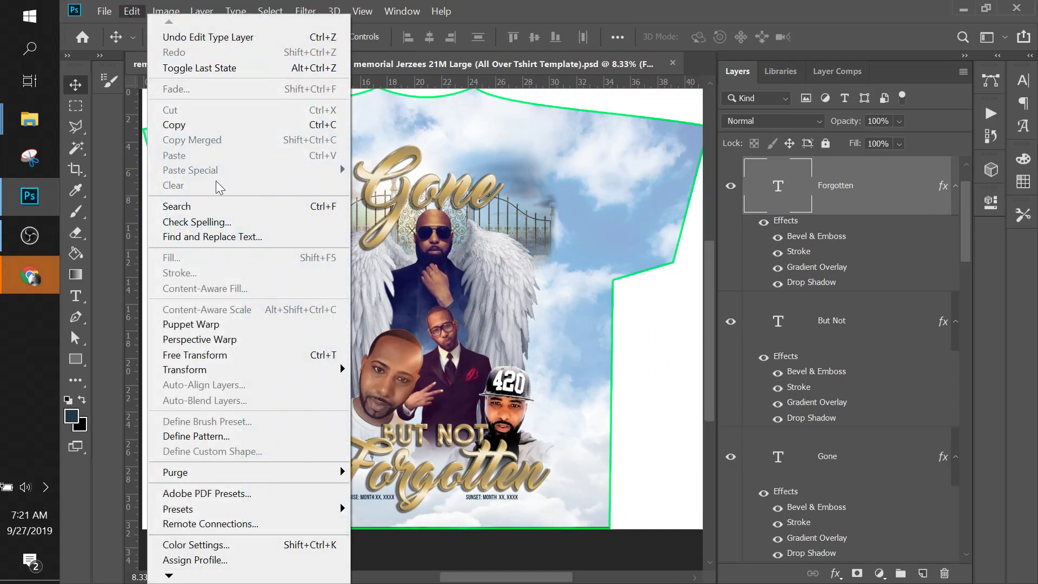
left_click(211, 226)
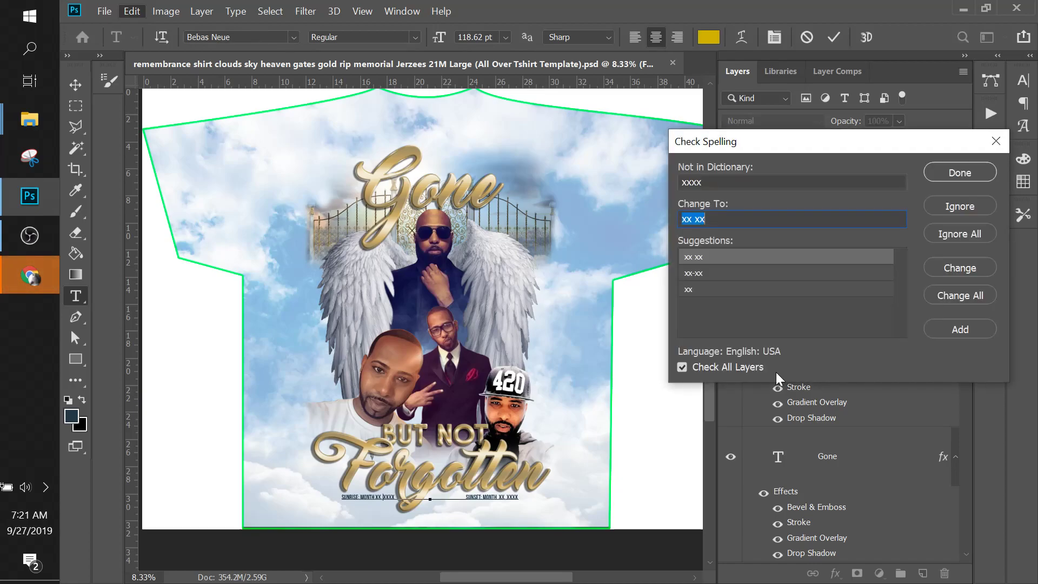
left_click(959, 206)
left_click(959, 206)
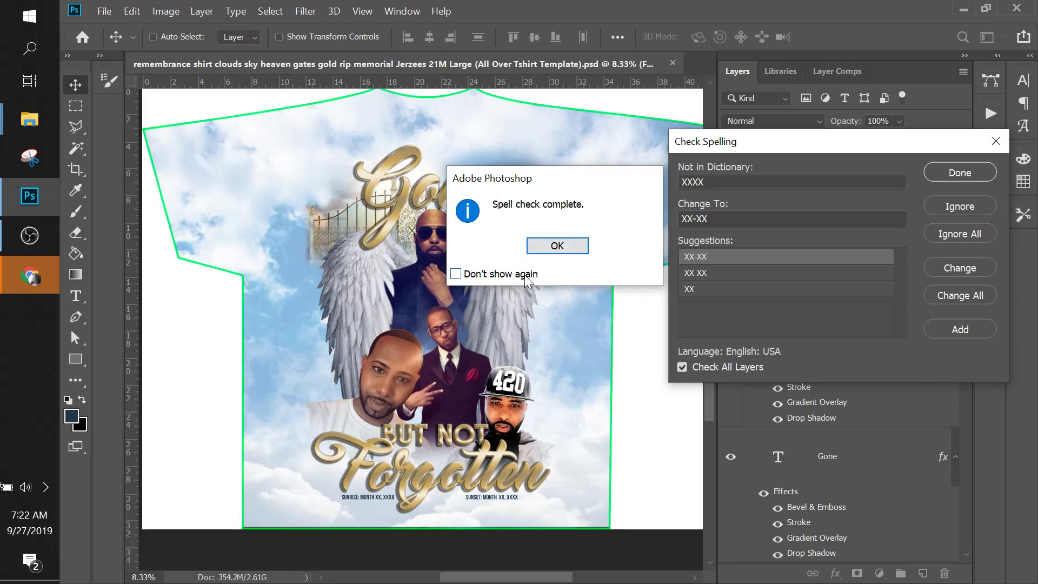
left_click(551, 250)
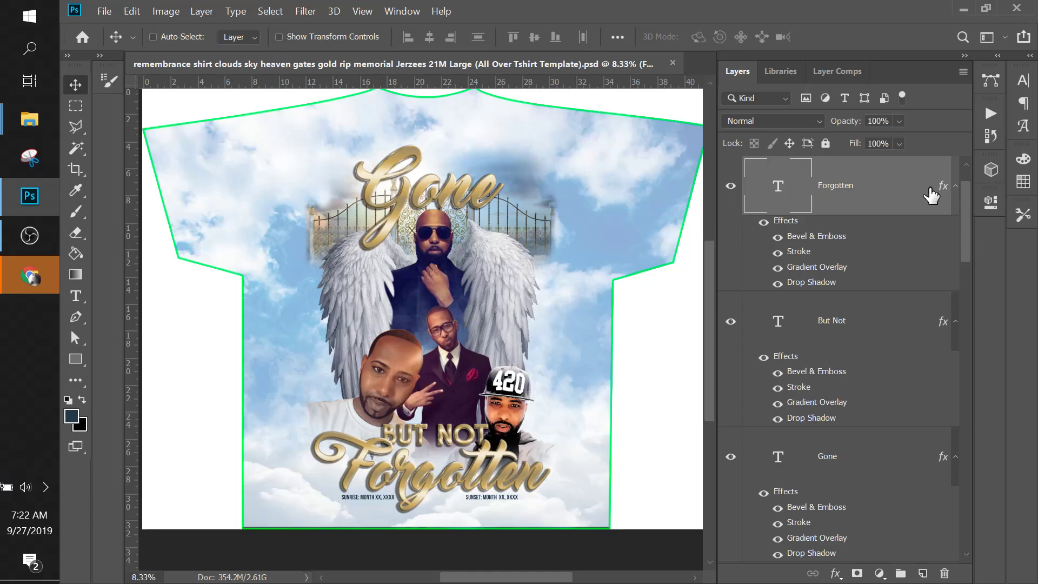
Collapse the effects lists of the "Forgotten", "But Not" and "Gone" text layers
left_click(955, 196)
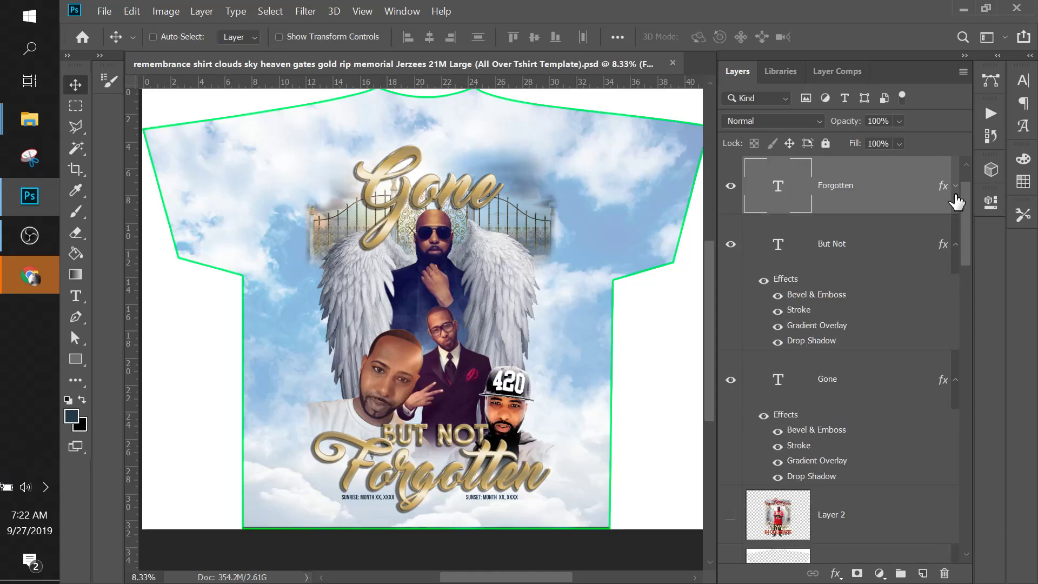
left_click(955, 240)
left_click(955, 302)
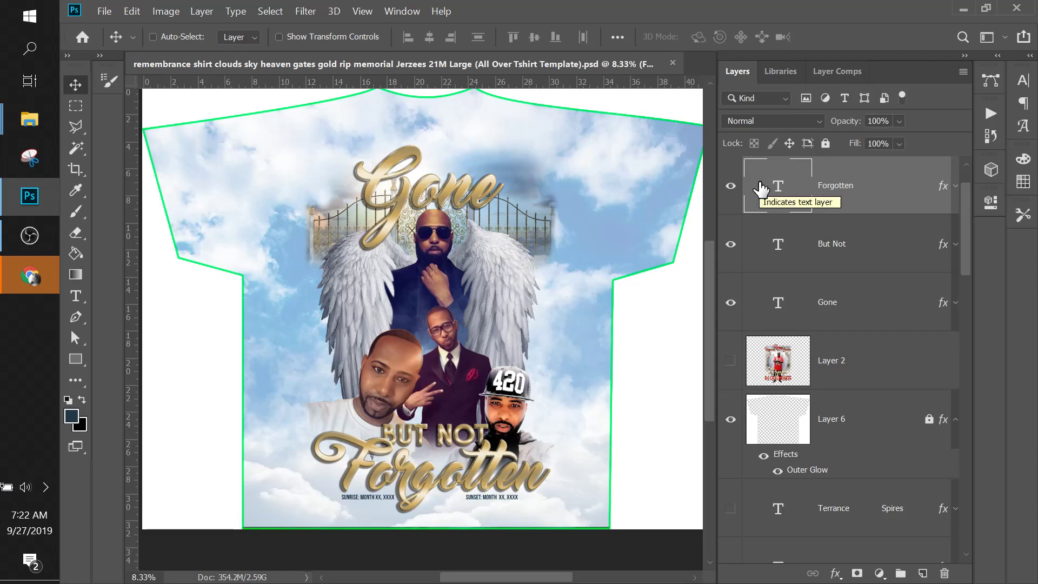
left_click(776, 255)
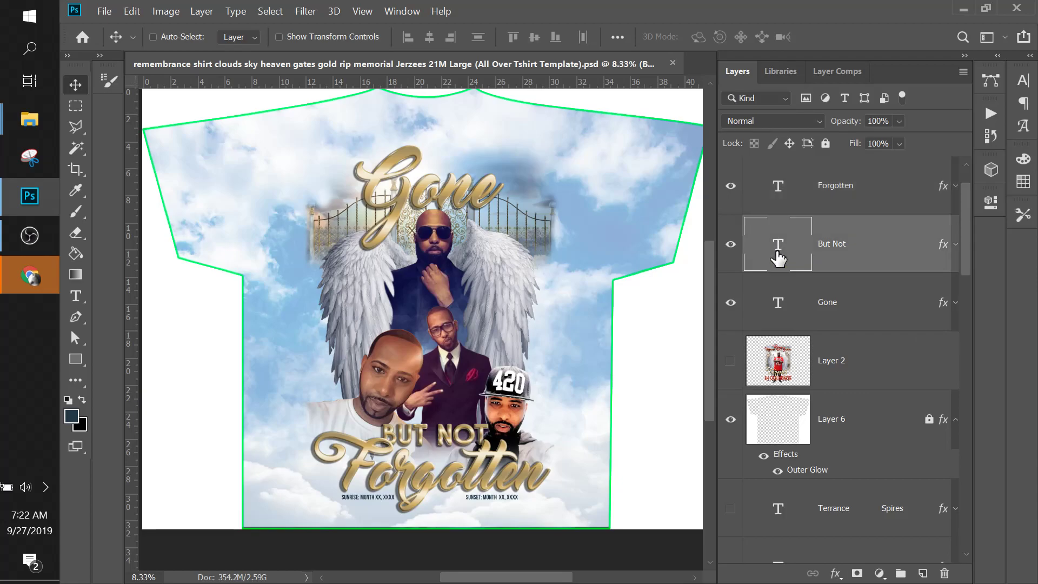
left_click(778, 204)
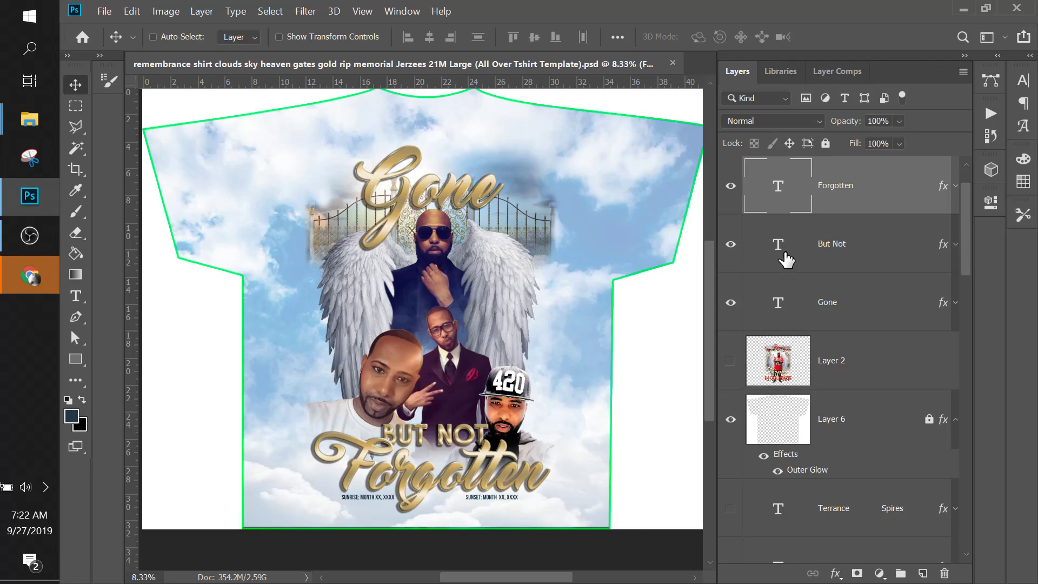
scroll(785, 260, "down", 2)
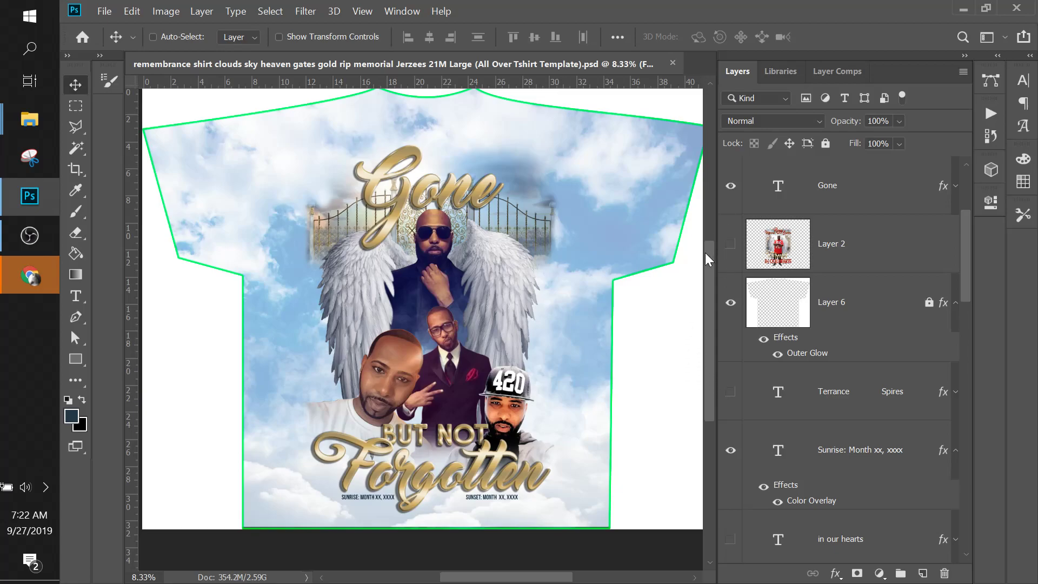
mouse_move(706, 255)
left_mouse_down()
mouse_move(708, 282)
mouse_move(718, 245)
mouse_move(716, 261)
left_mouse_up()
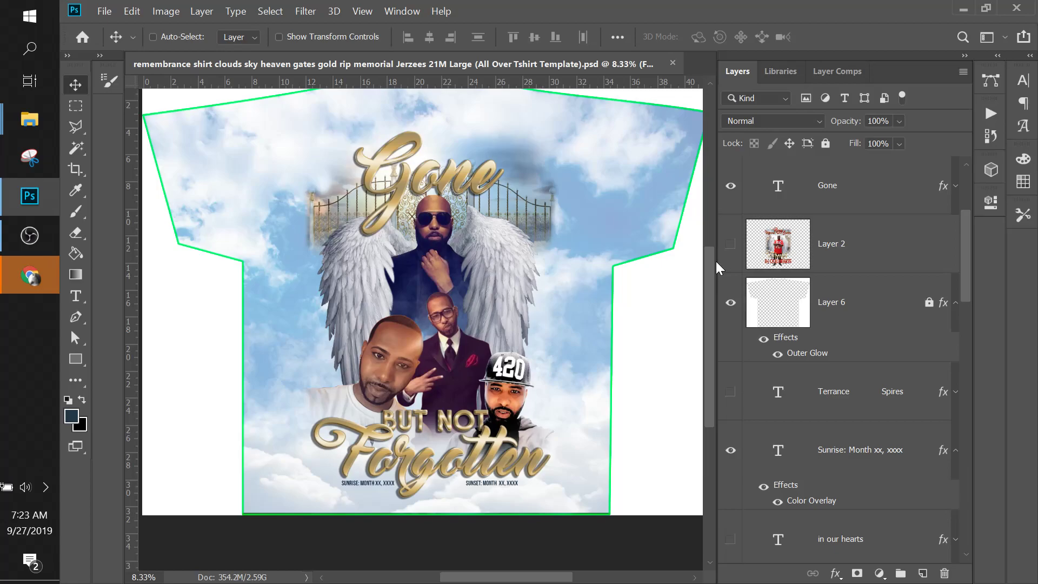
scroll(622, 312, "up", 1)
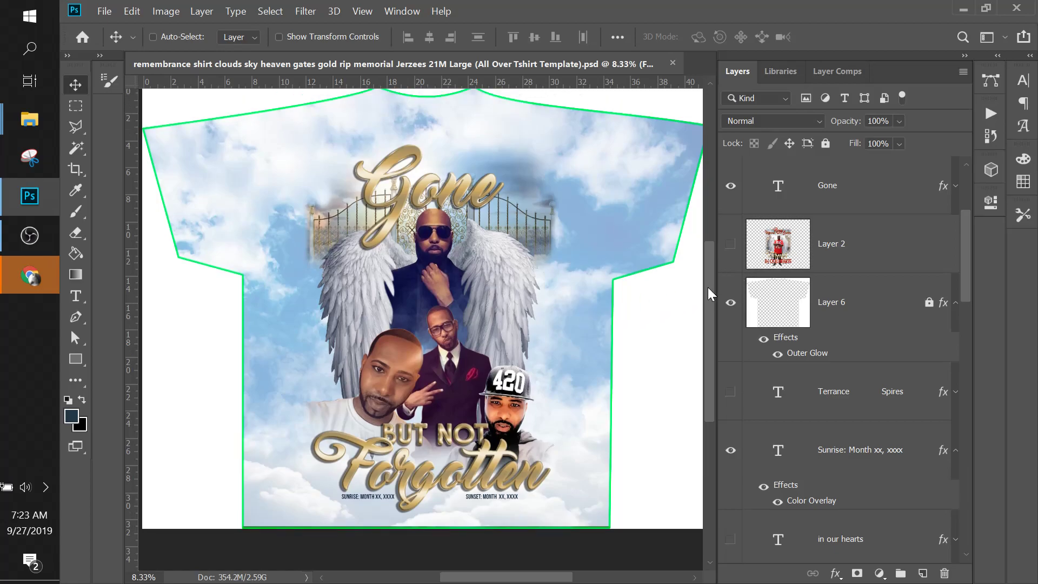
scroll(708, 287, "up", 1)
scroll(707, 283, "up", 1)
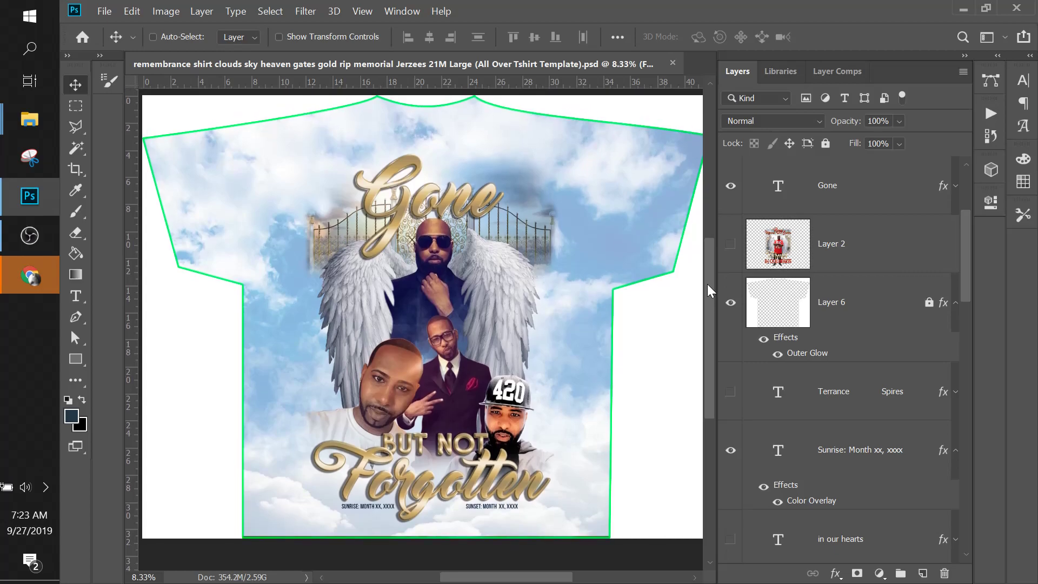